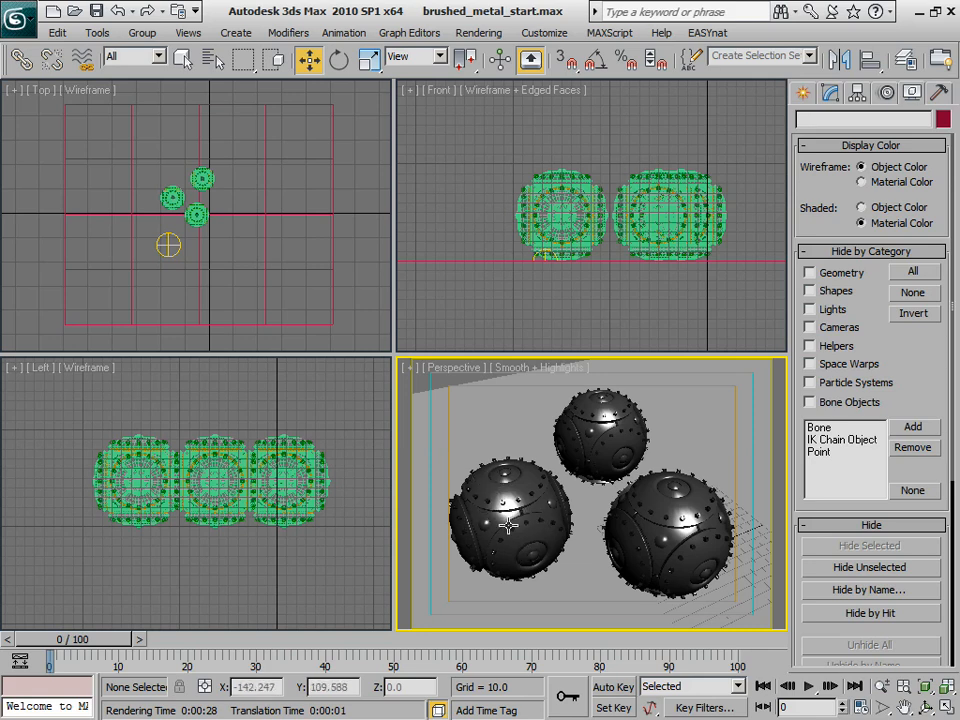
Inspect the scene geometry by selecting individual parts of the front-left sphere, followed by the ground plane
click(532, 509)
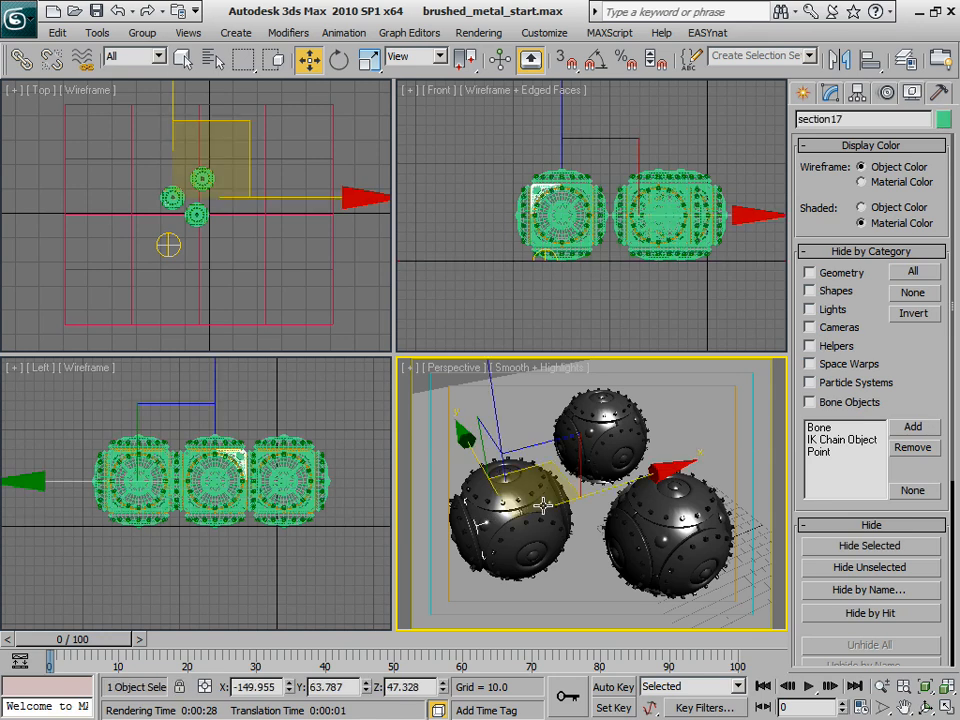
click(481, 526)
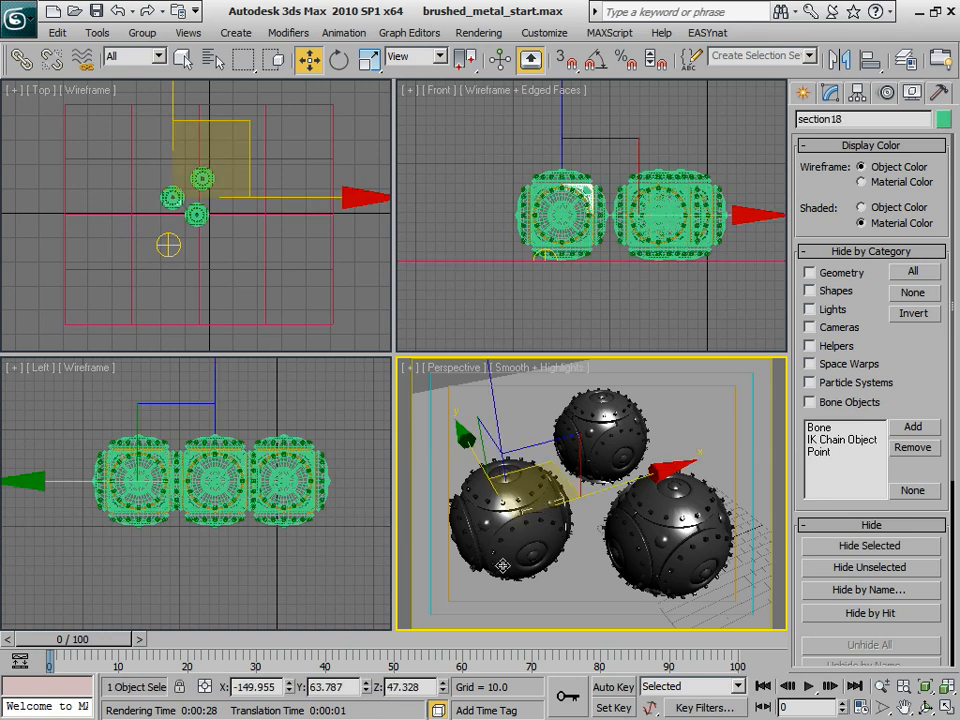
click(505, 540)
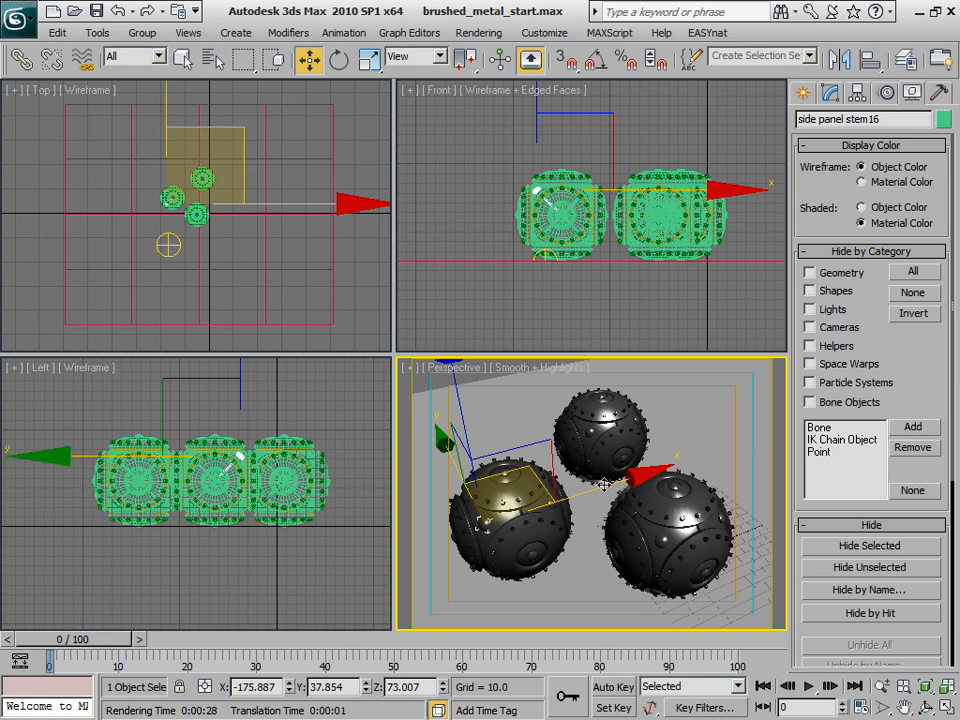
click(499, 403)
Open the Material Editor and inspect the Matte/Shadow/Reflection material and the KC_outside_hi.hdr bitmap in the sample slots
drag(625, 58, 401, 62)
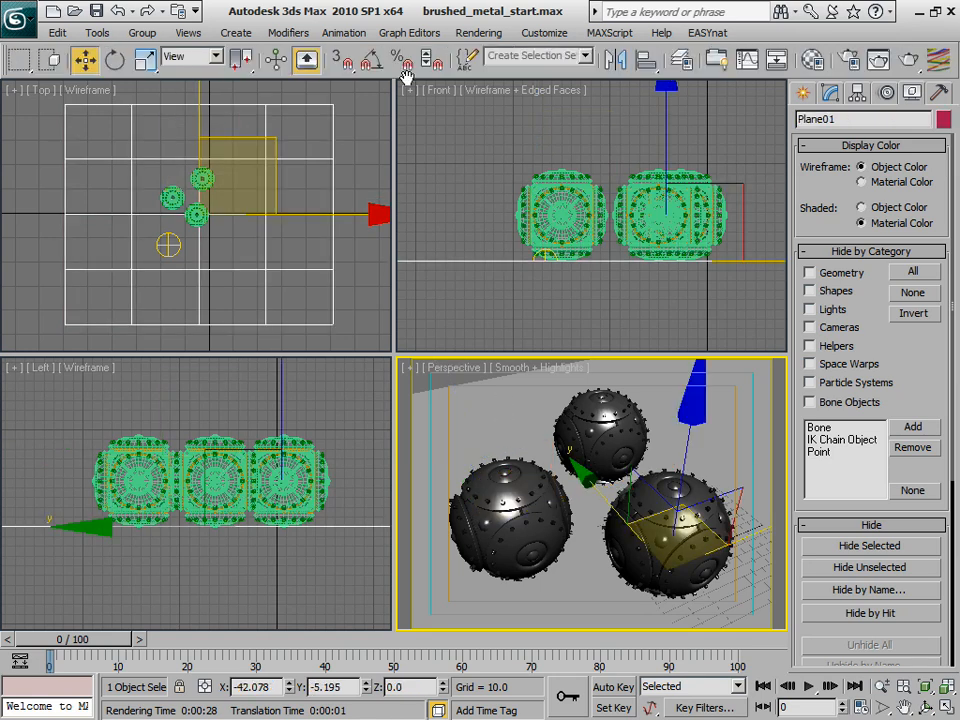
key(m)
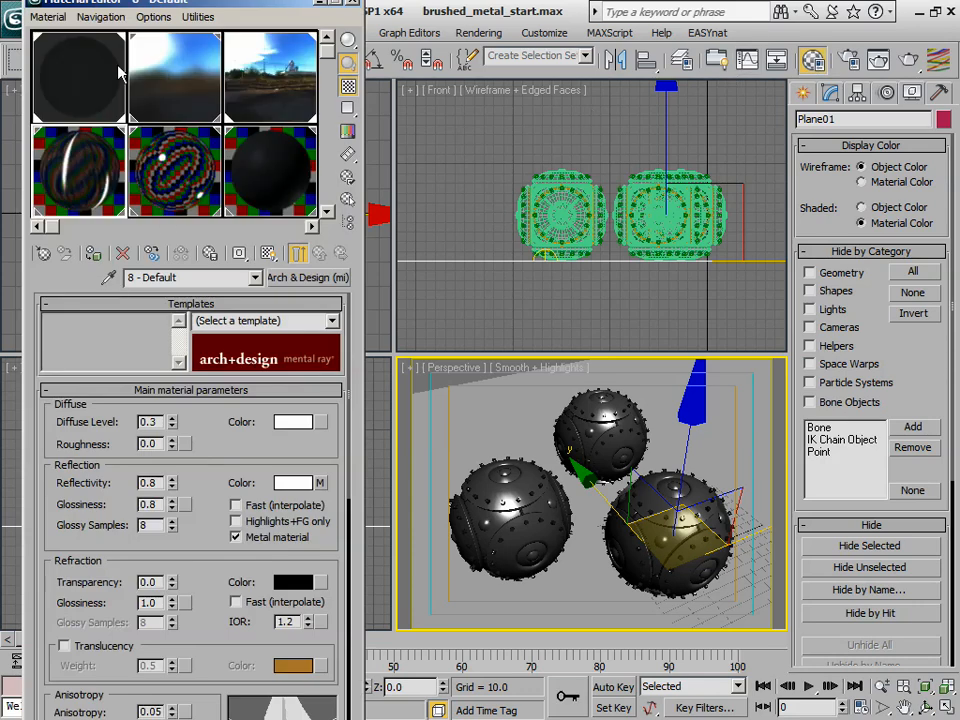
click(110, 74)
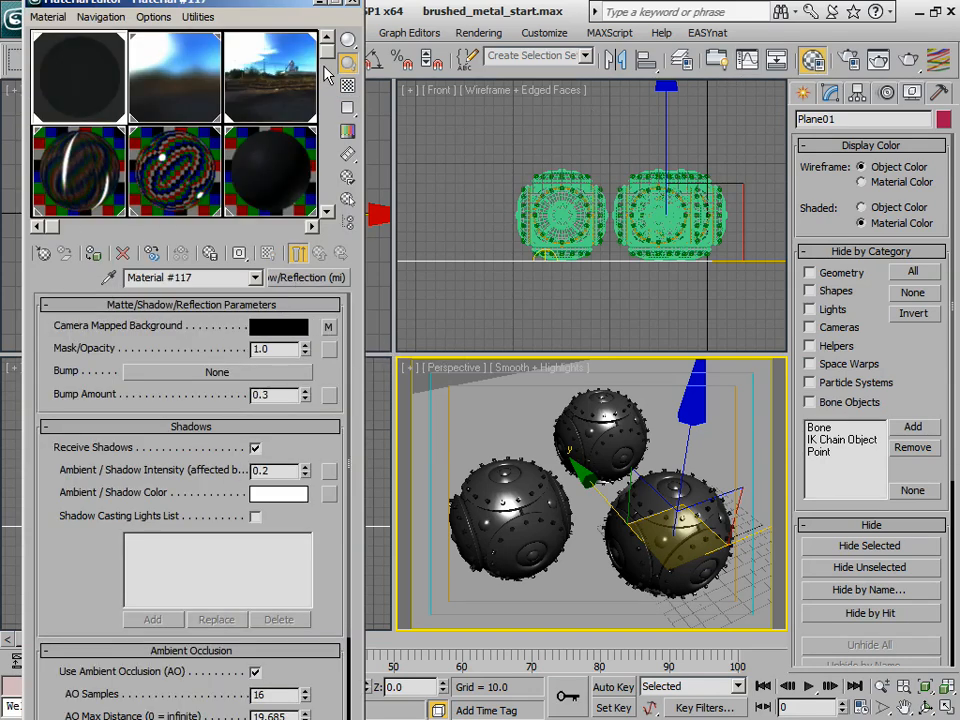
click(253, 72)
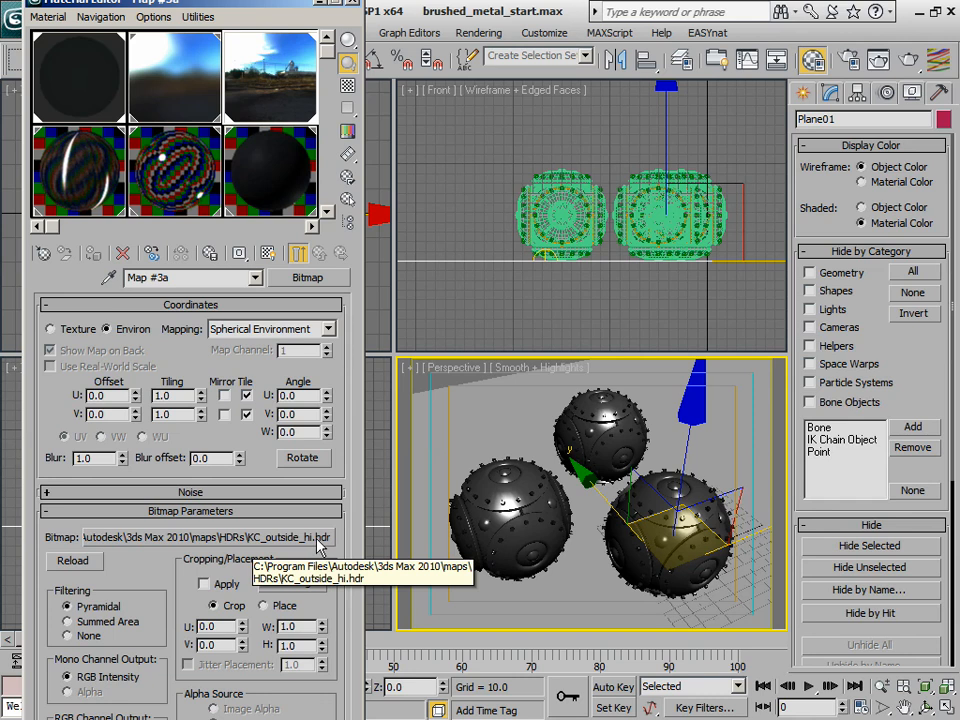
Check which environment map the scene background uses in the Environment and Effects settings, closing them again
click(485, 35)
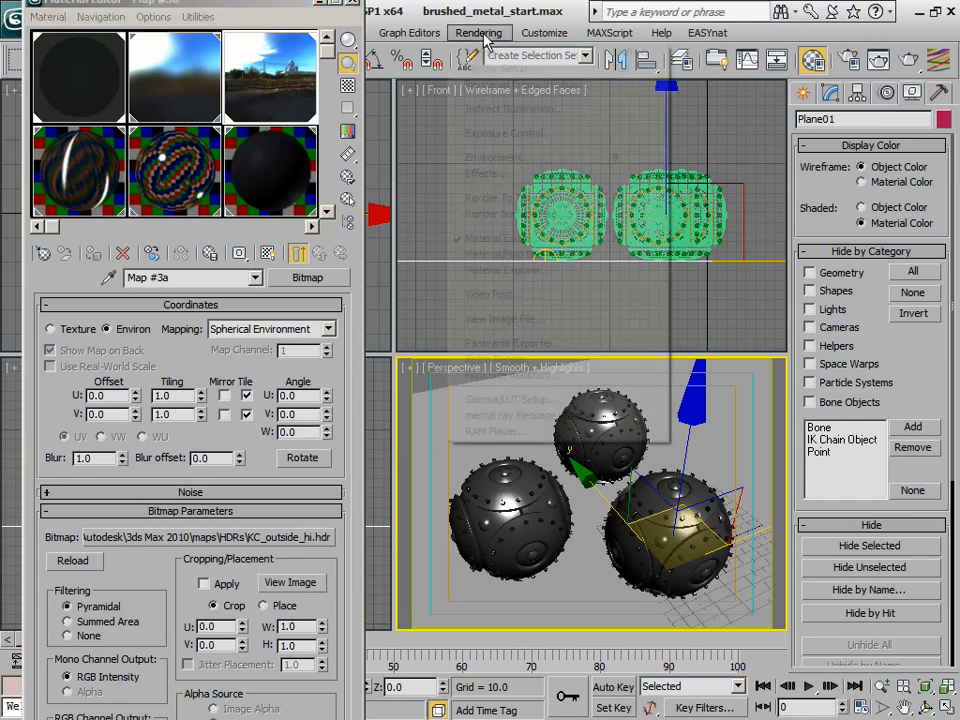
click(514, 168)
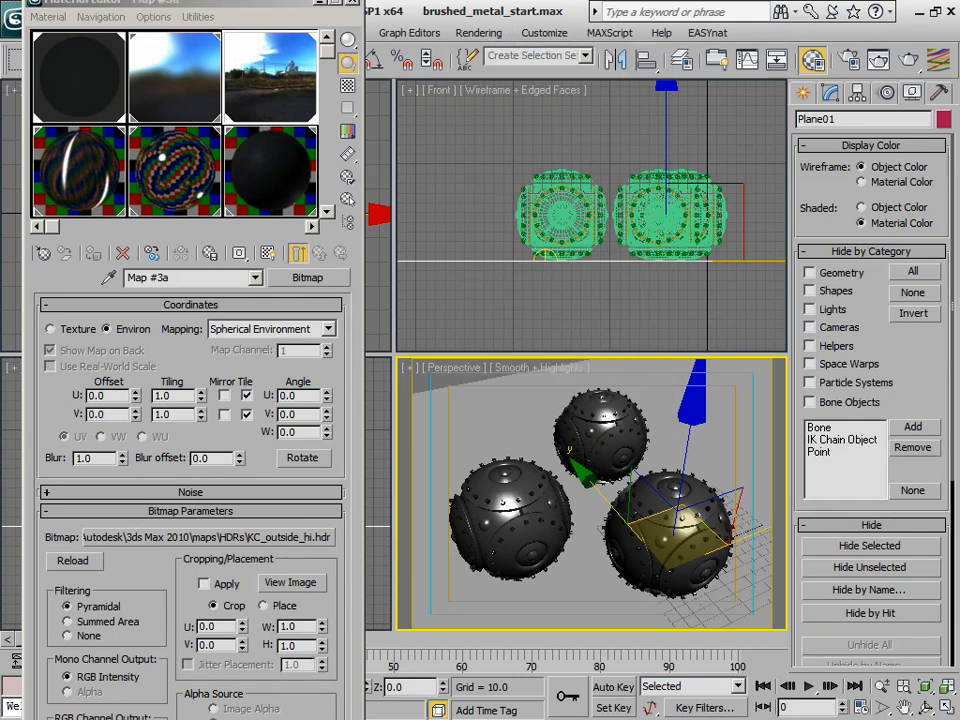
drag(402, 131, 380, 57)
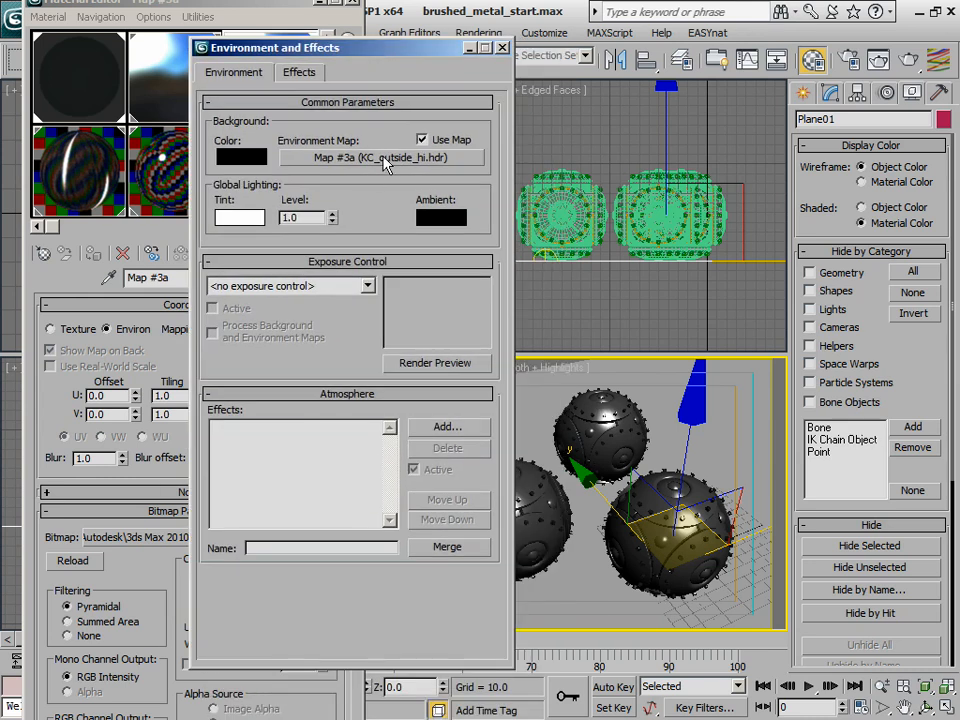
click(503, 50)
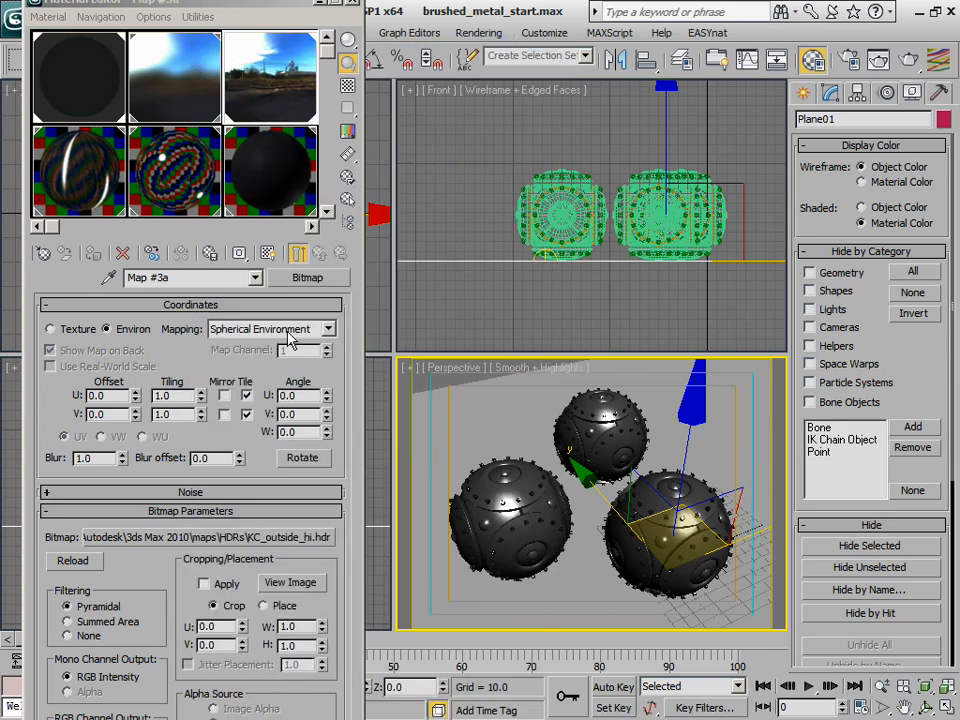
Inspect the blurred KC_outside_Xsm_blur.hdr map and the parameters of the skylight in the Front view
click(161, 80)
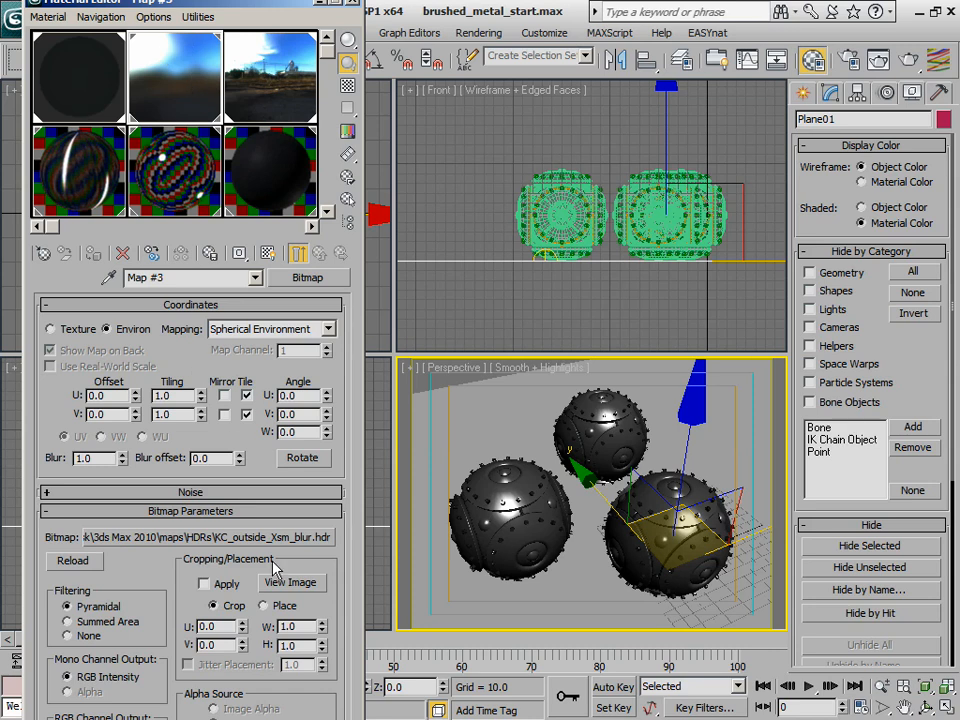
click(532, 257)
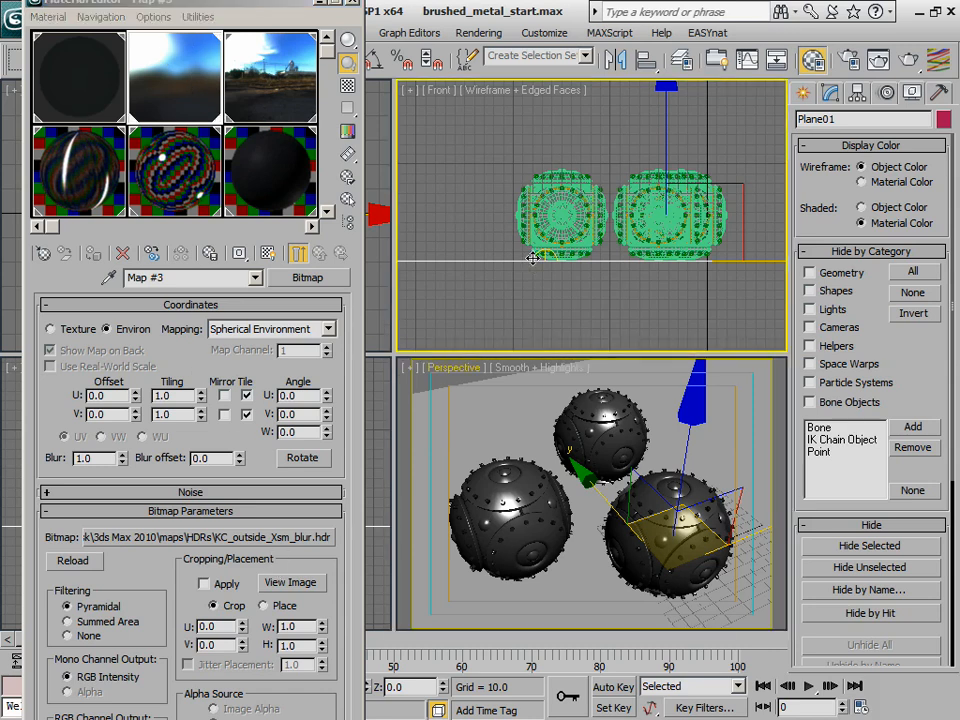
click(534, 258)
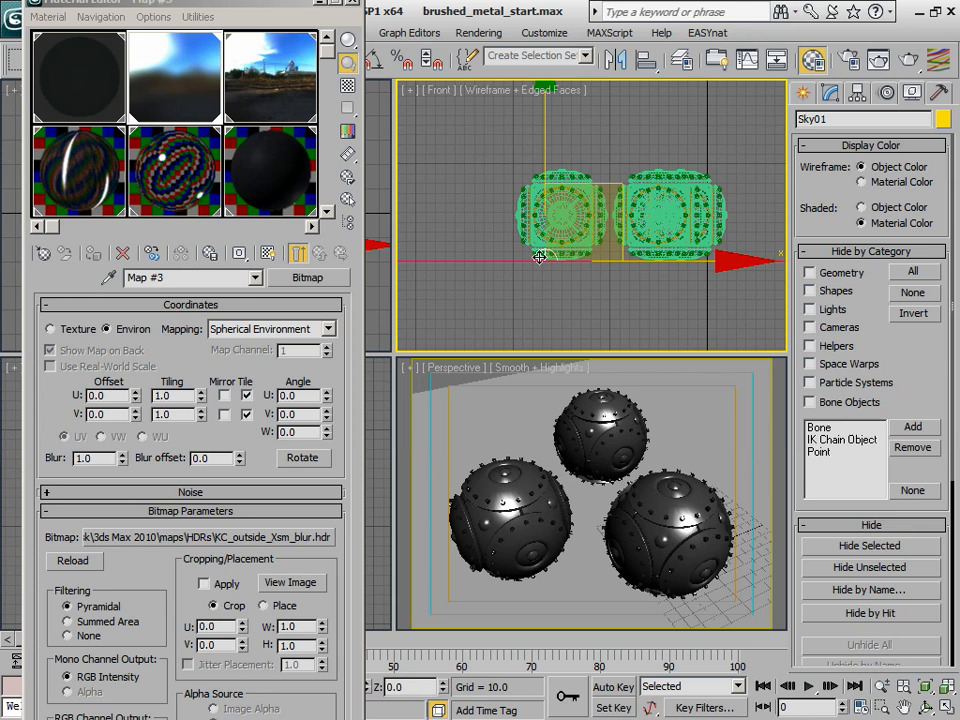
click(830, 92)
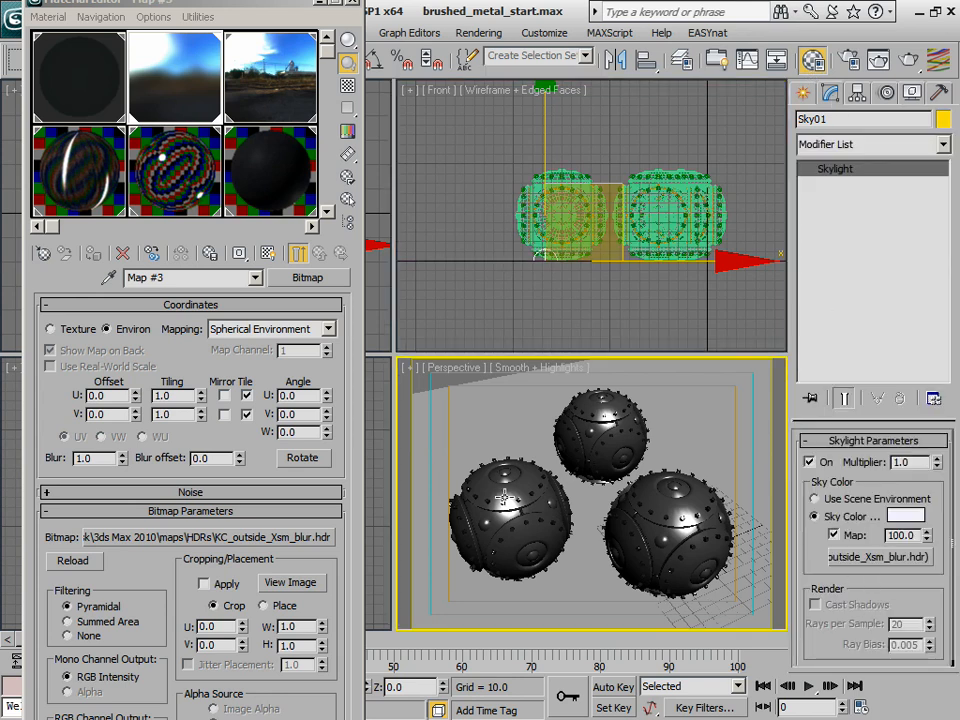
Close the Material Editor and render the Perspective view
drag(244, 4, 250, 22)
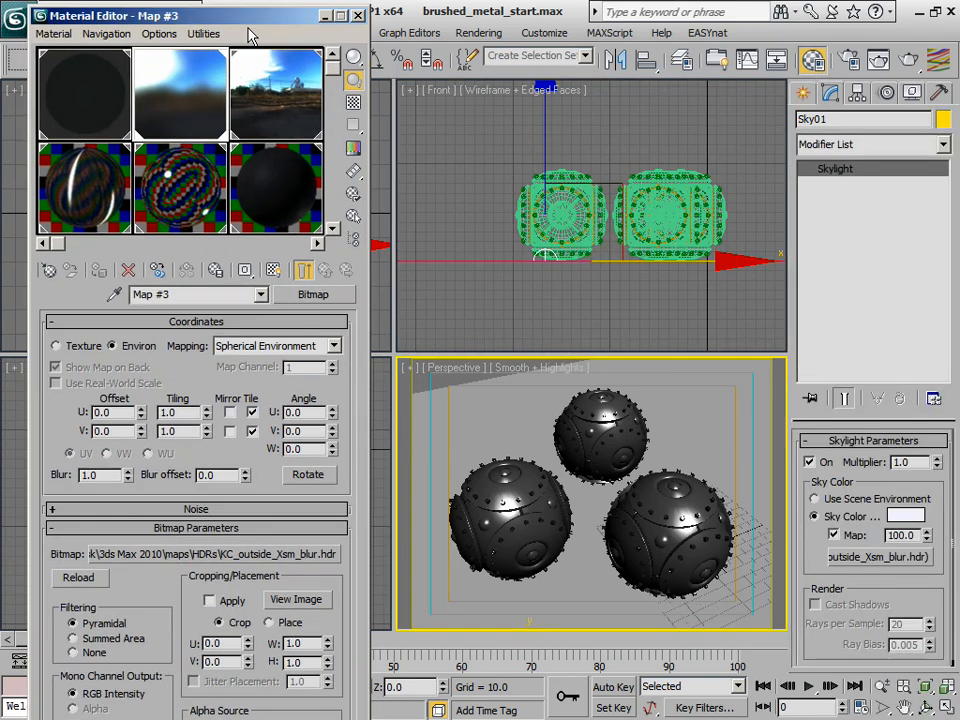
click(357, 15)
click(903, 68)
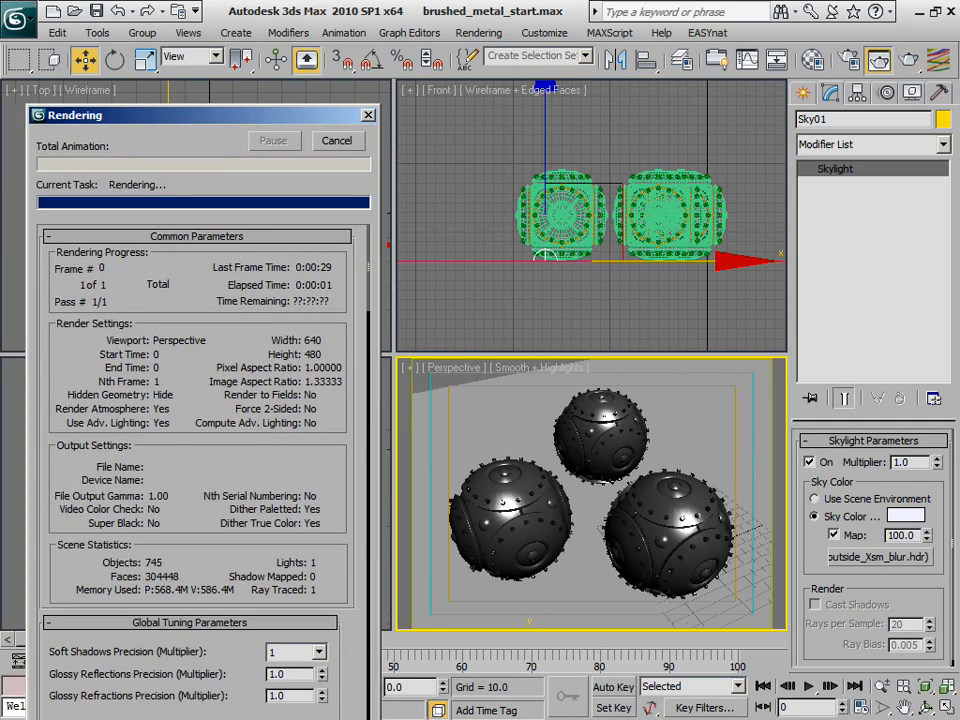
Examine the rendered spheres by repositioning the frame window, and close it when finished
drag(527, 151, 834, 16)
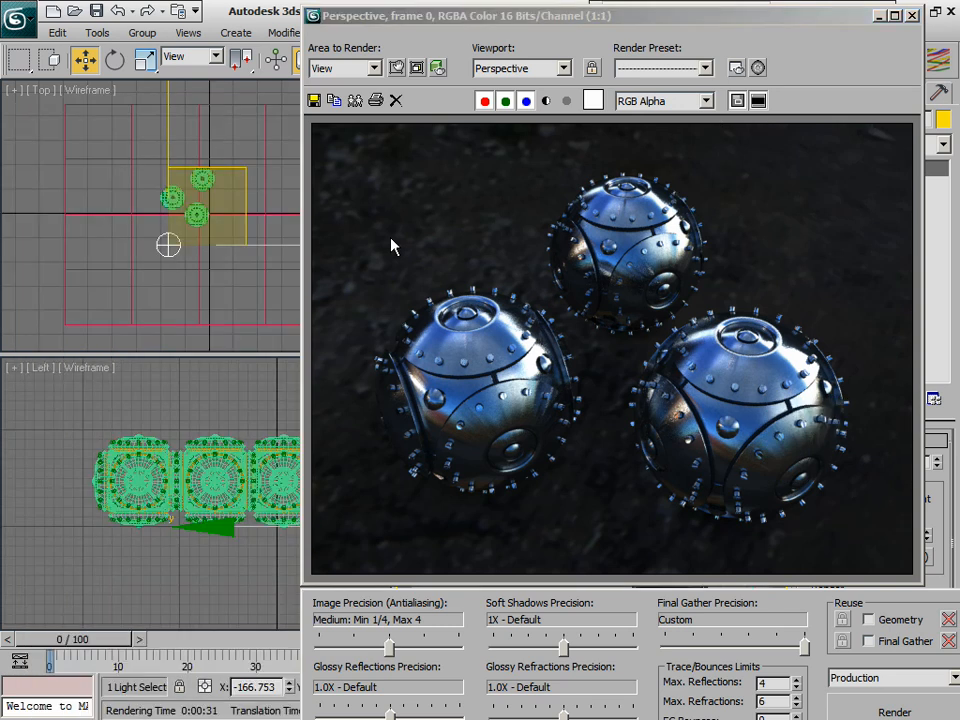
drag(422, 25, 464, 9)
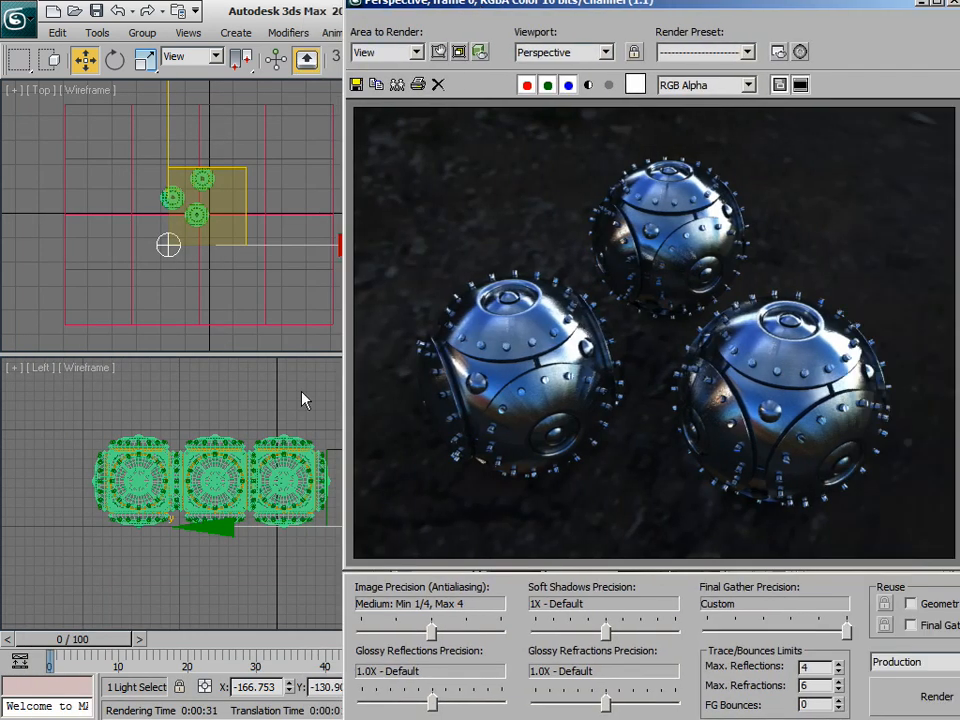
drag(531, 6, 330, 22)
drag(465, 16, 628, 25)
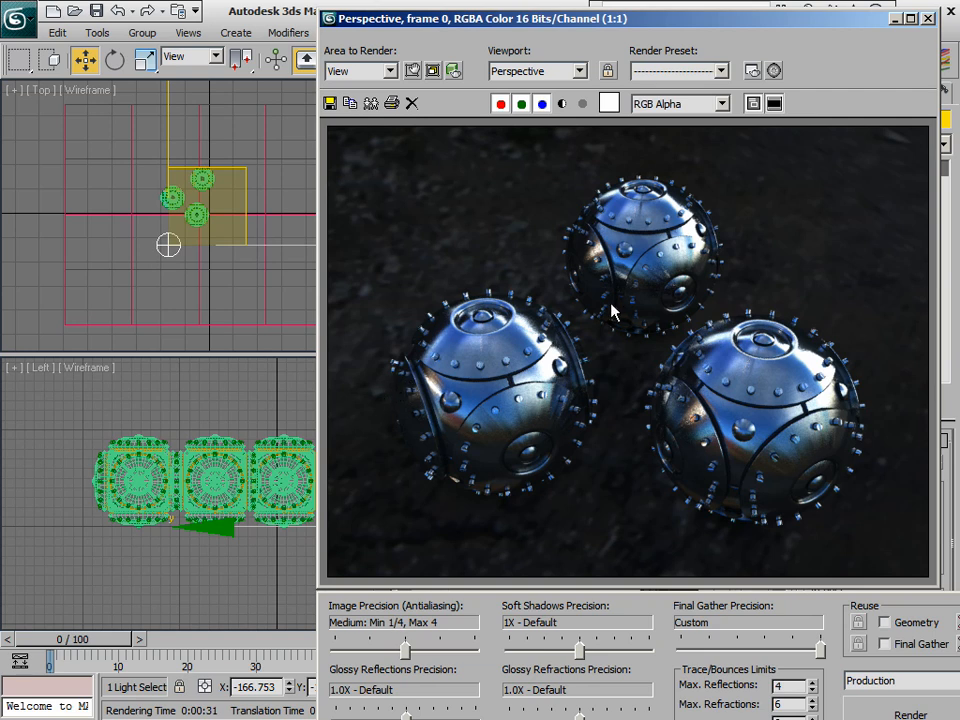
drag(540, 21, 380, 32)
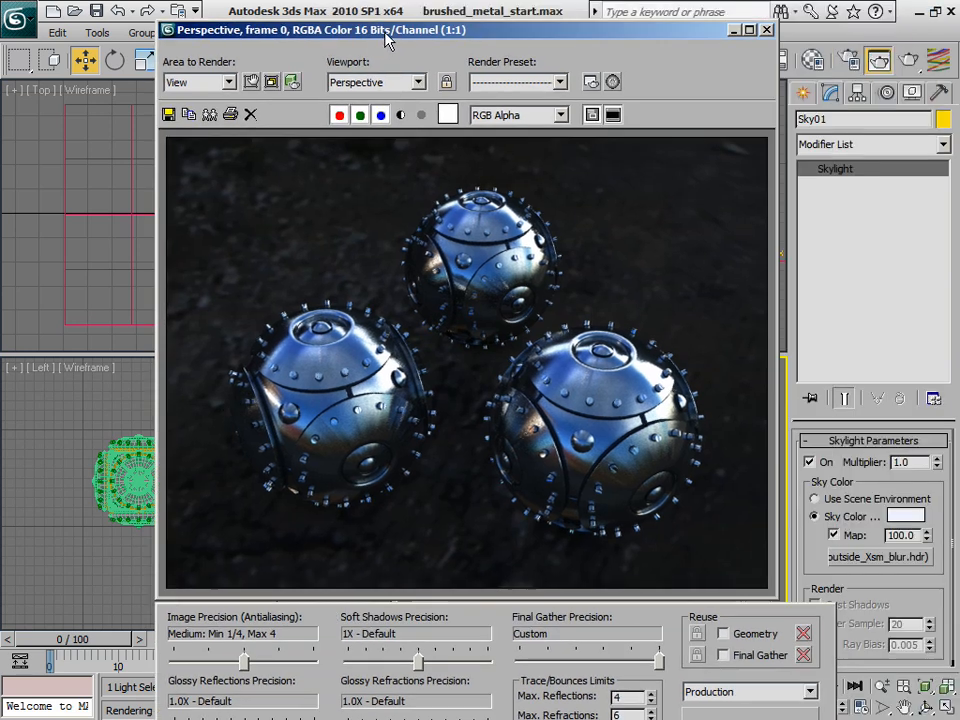
click(765, 30)
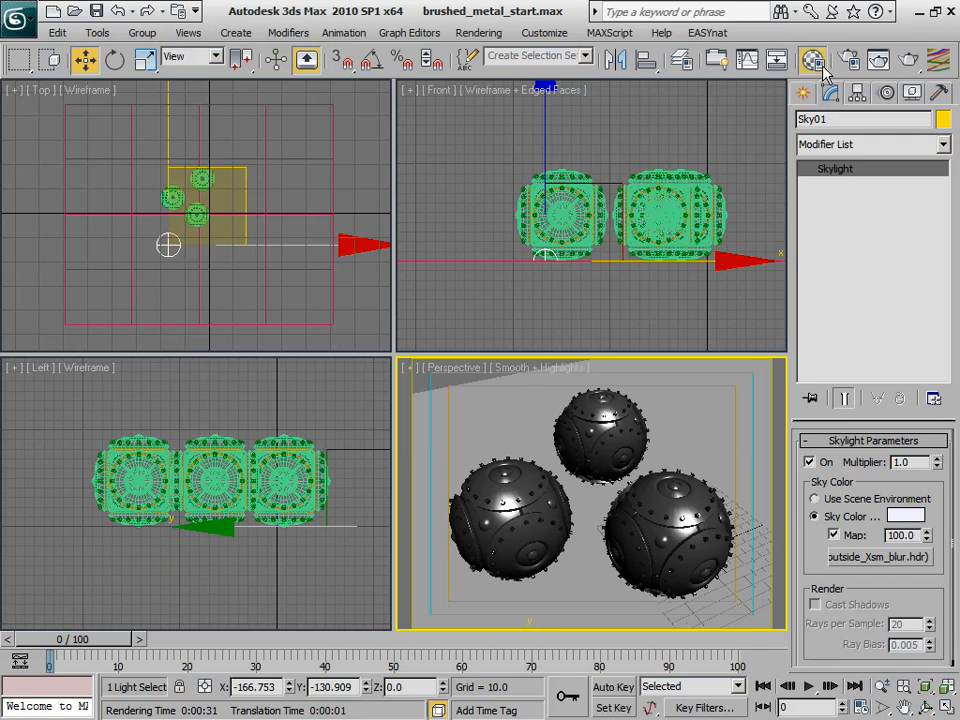
Reopen the Material Editor and extend its window downward to show more parameters
click(812, 59)
drag(133, 22, 214, 15)
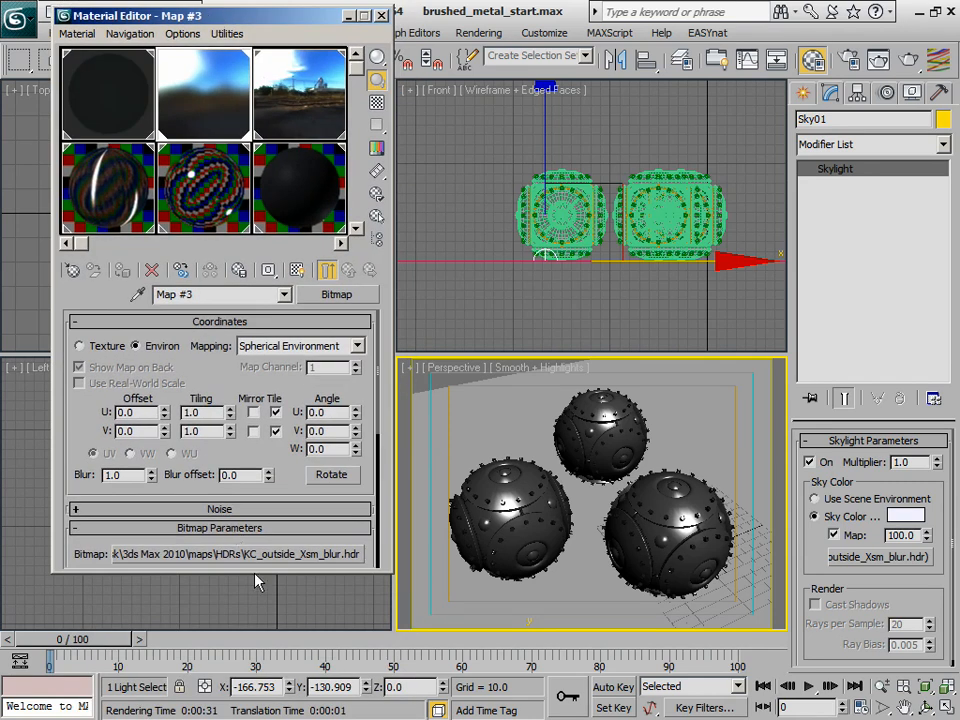
drag(267, 571, 300, 707)
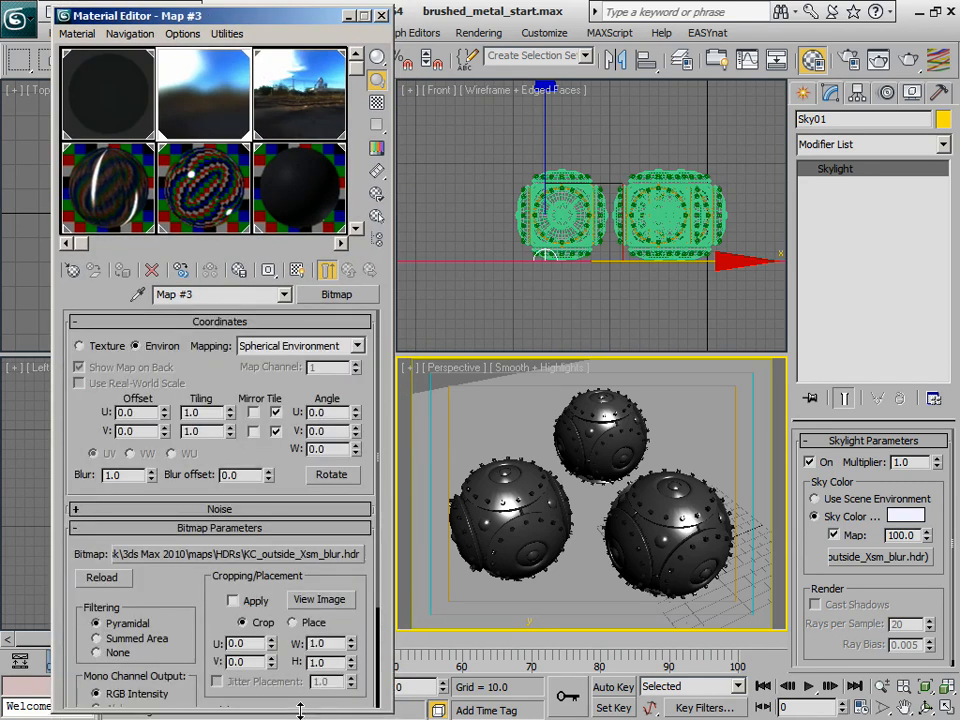
Review the template list of the Arch & Design material 8 - Default, including the metal presets
click(112, 158)
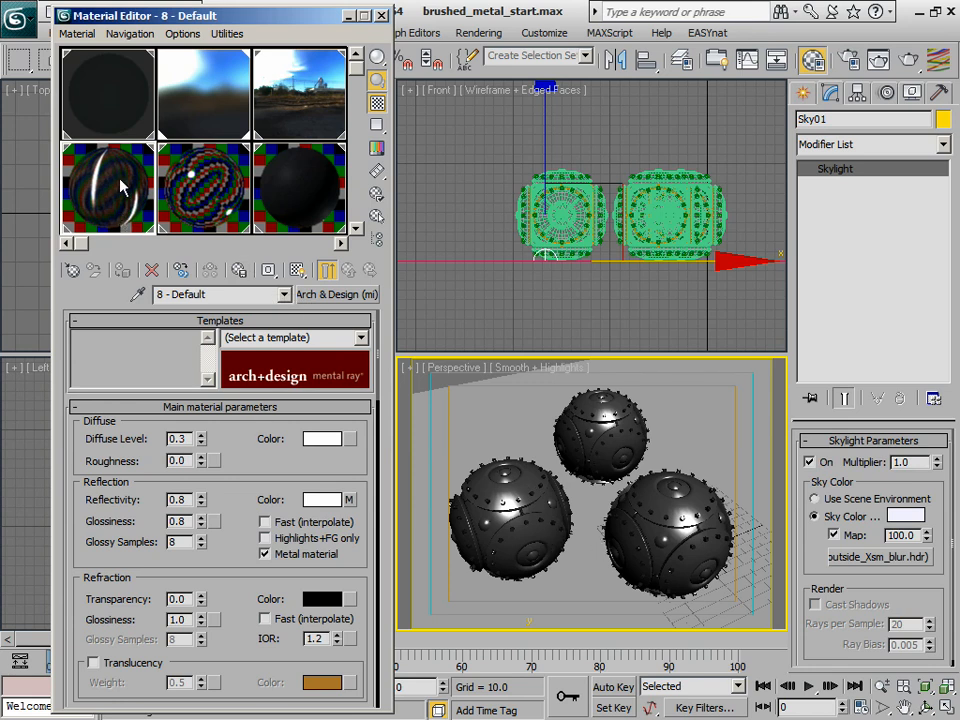
click(362, 338)
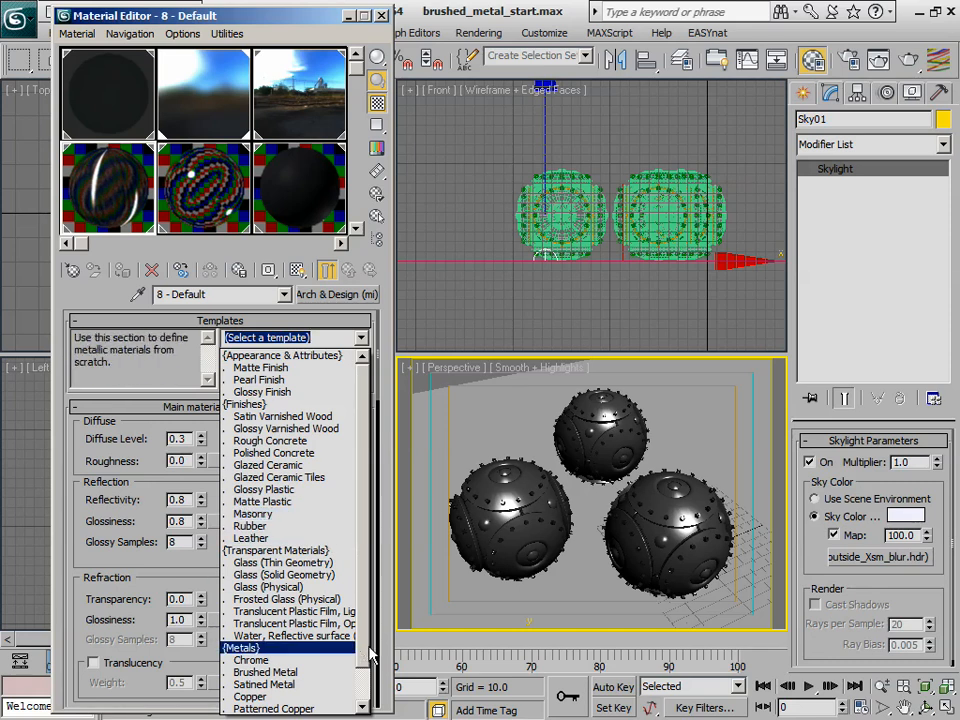
scroll(385, 703, down, 1)
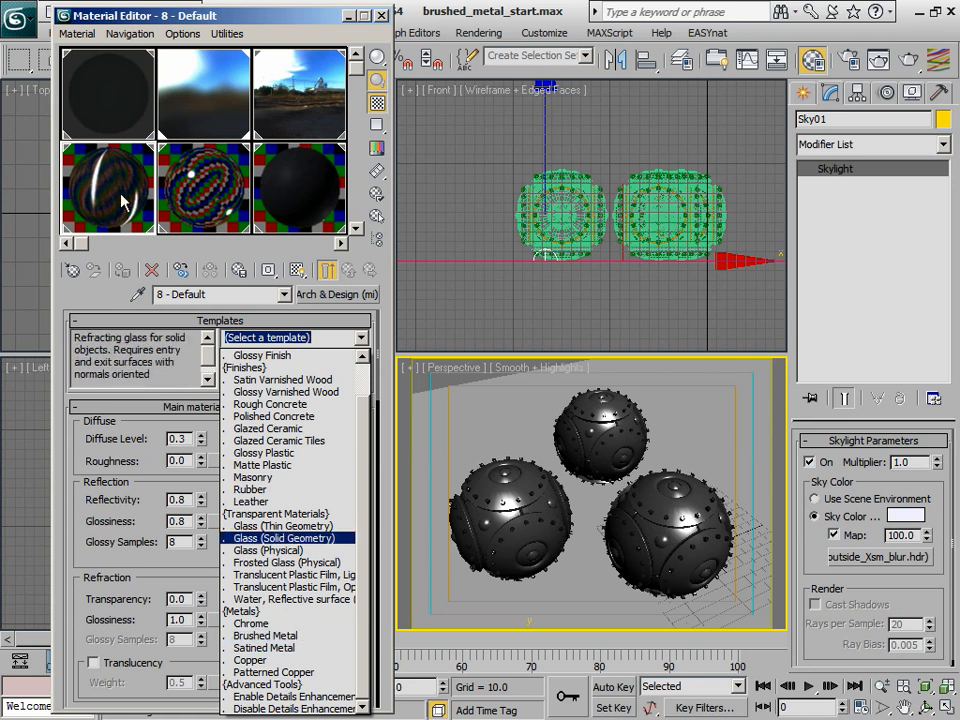
Review the settings and template list of the Arch & Design material 17 - Default without applying a template
click(196, 187)
click(196, 187)
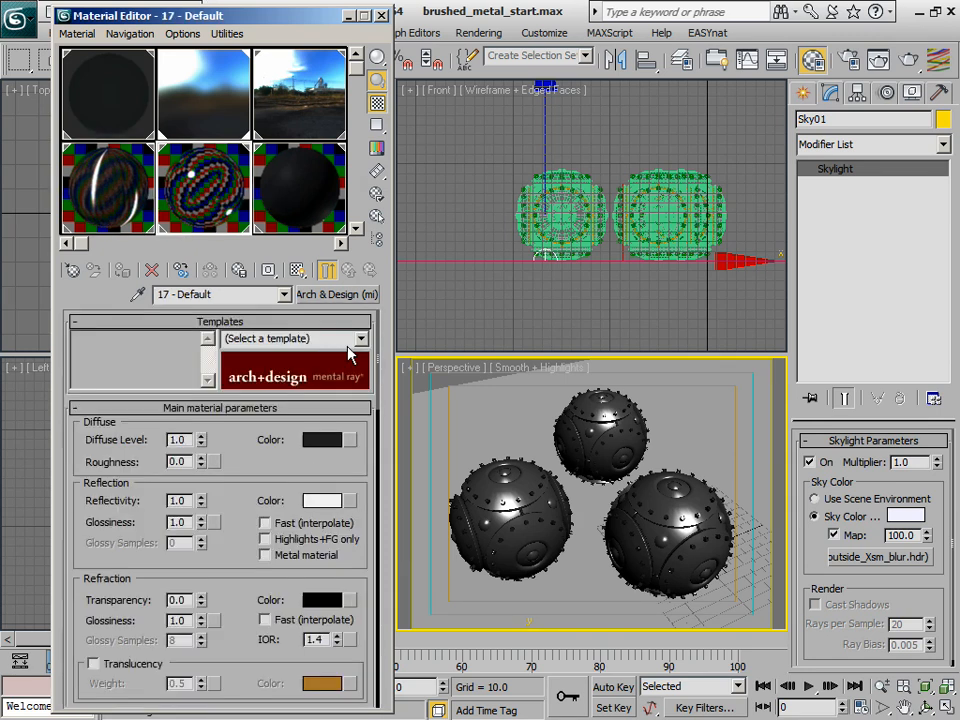
click(346, 337)
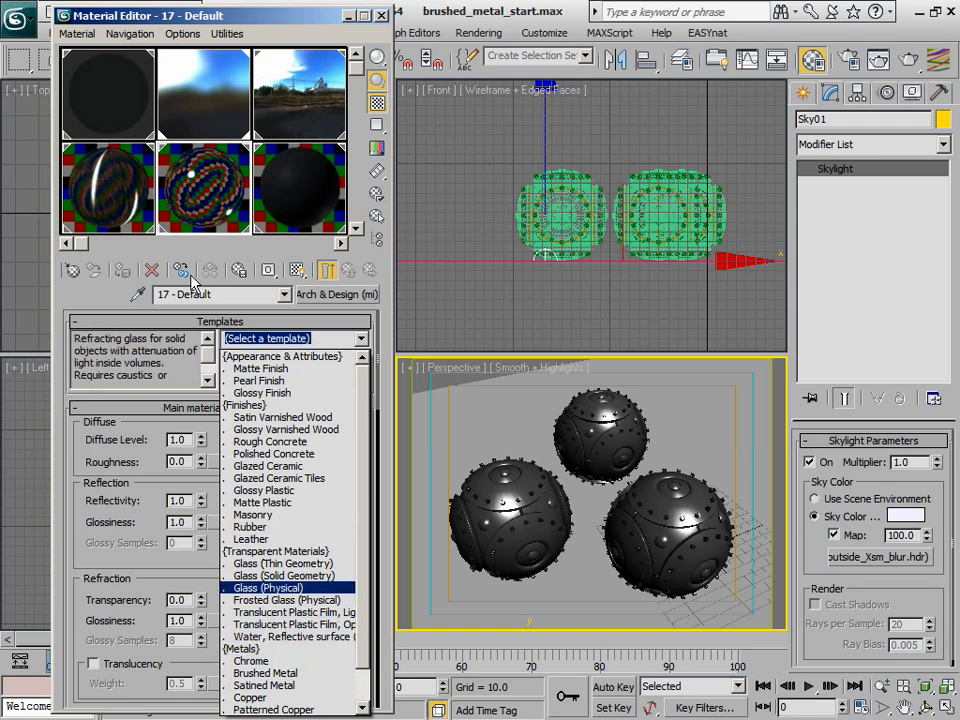
click(127, 190)
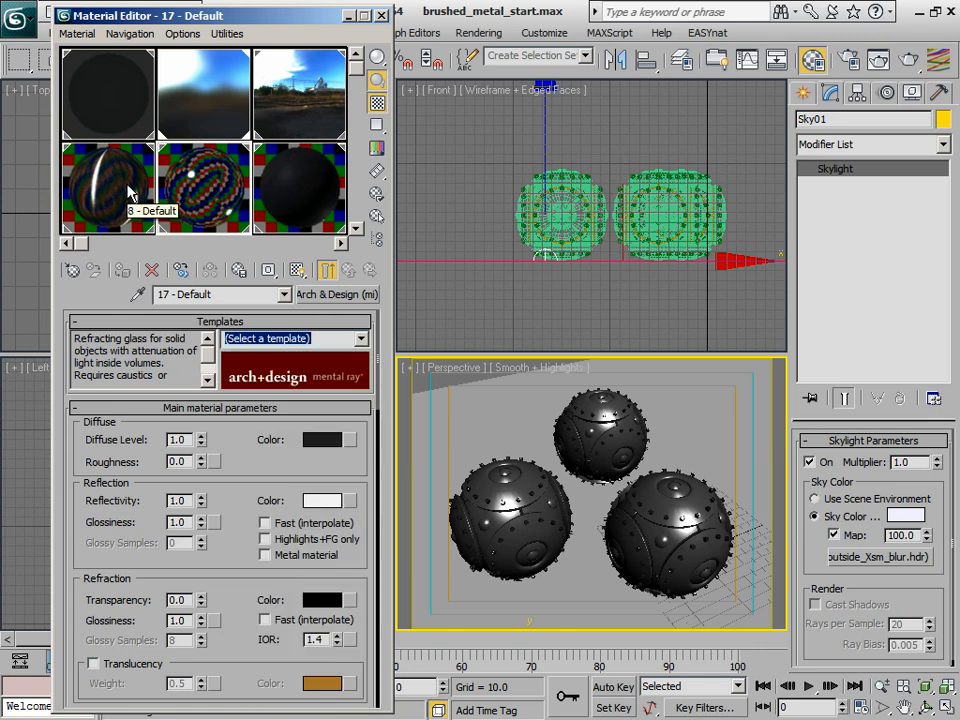
Examine the parameters of material 8 - Default, from reflection and BRDF to special effects and advanced rendering options
click(129, 195)
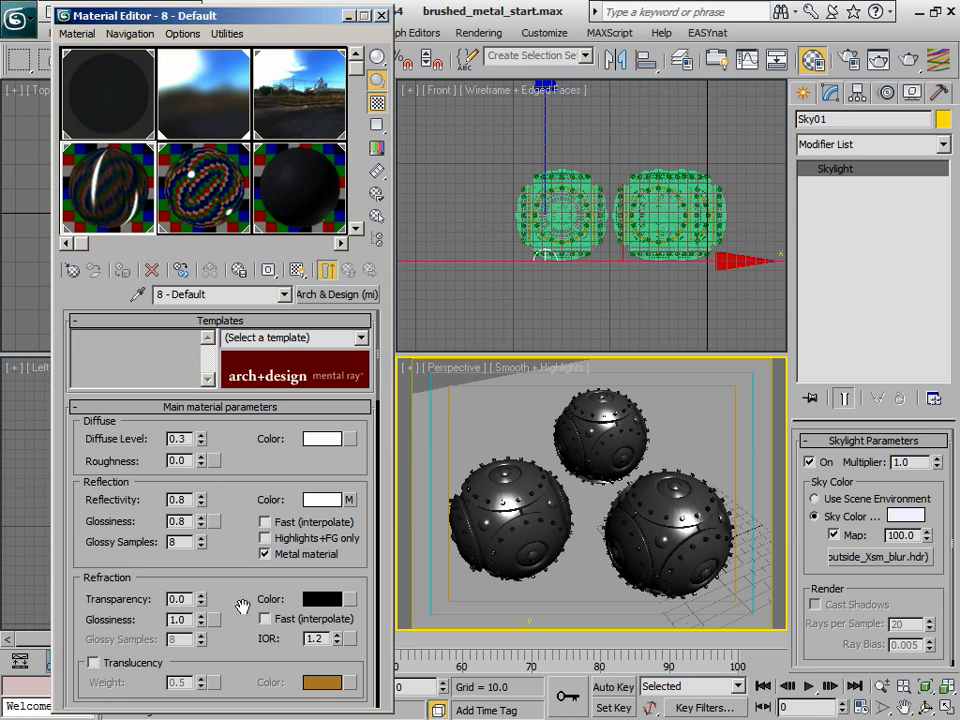
scroll(237, 438, down, 5)
scroll(238, 520, down, 9)
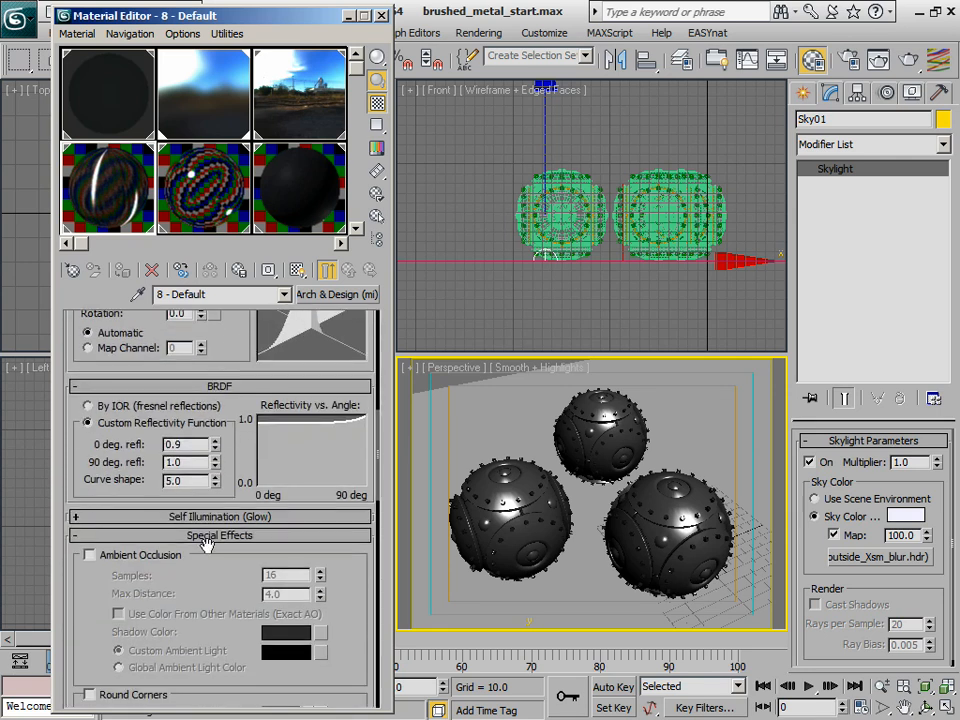
scroll(236, 483, down, 7)
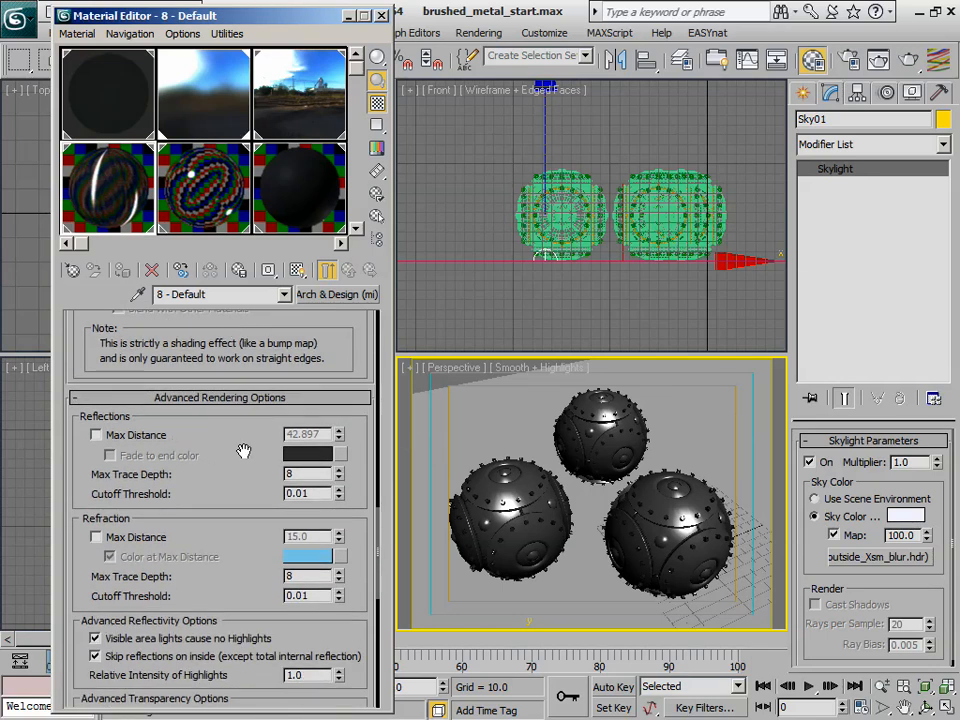
scroll(251, 538, up, 7)
scroll(205, 470, up, 1)
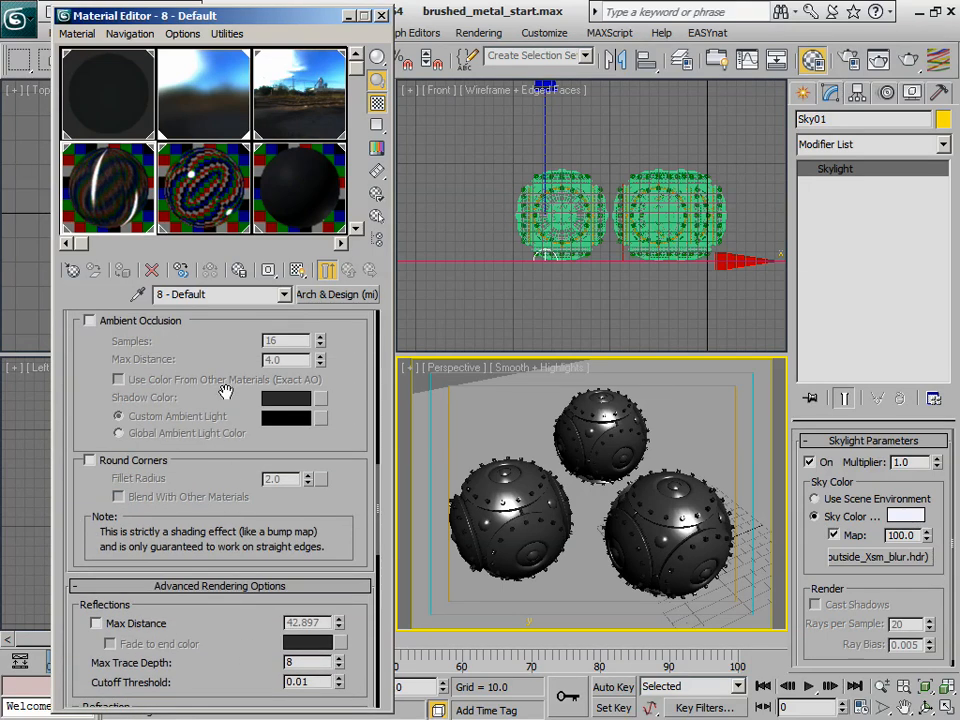
scroll(200, 320, up, 5)
scroll(241, 344, up, 6)
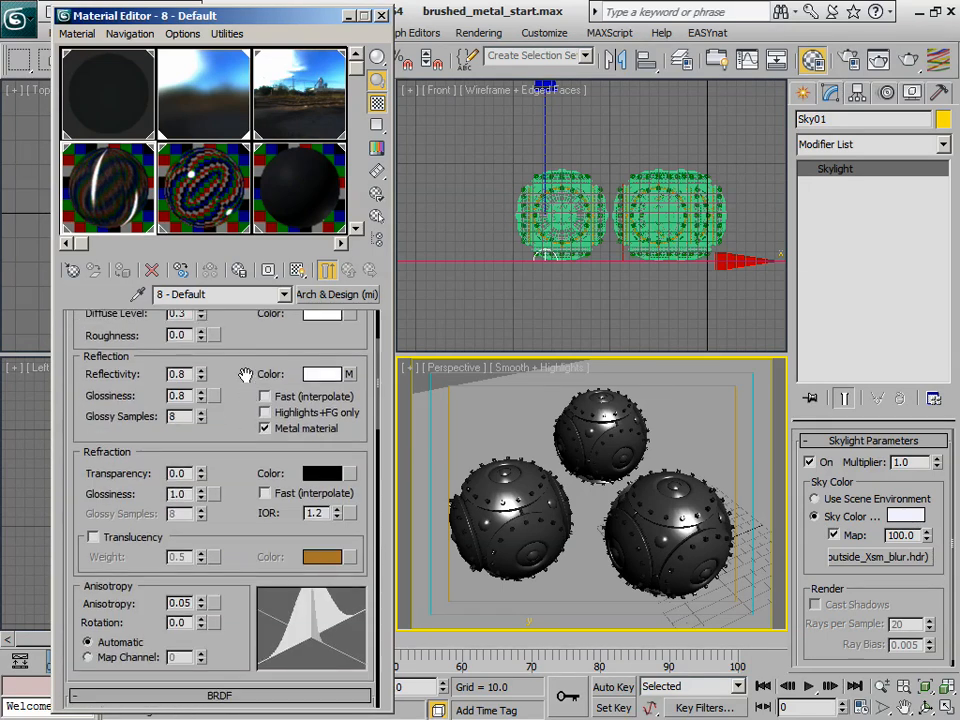
Set the diffuse level of material 8 - Default to 0.05
scroll(191, 396, up, 5)
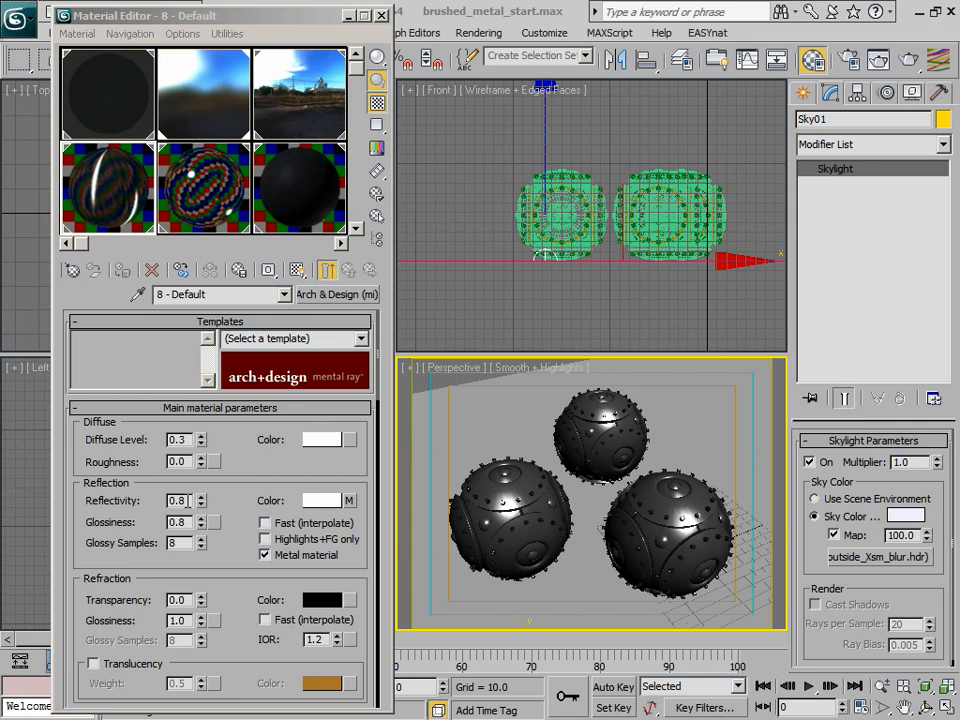
double_click(185, 439)
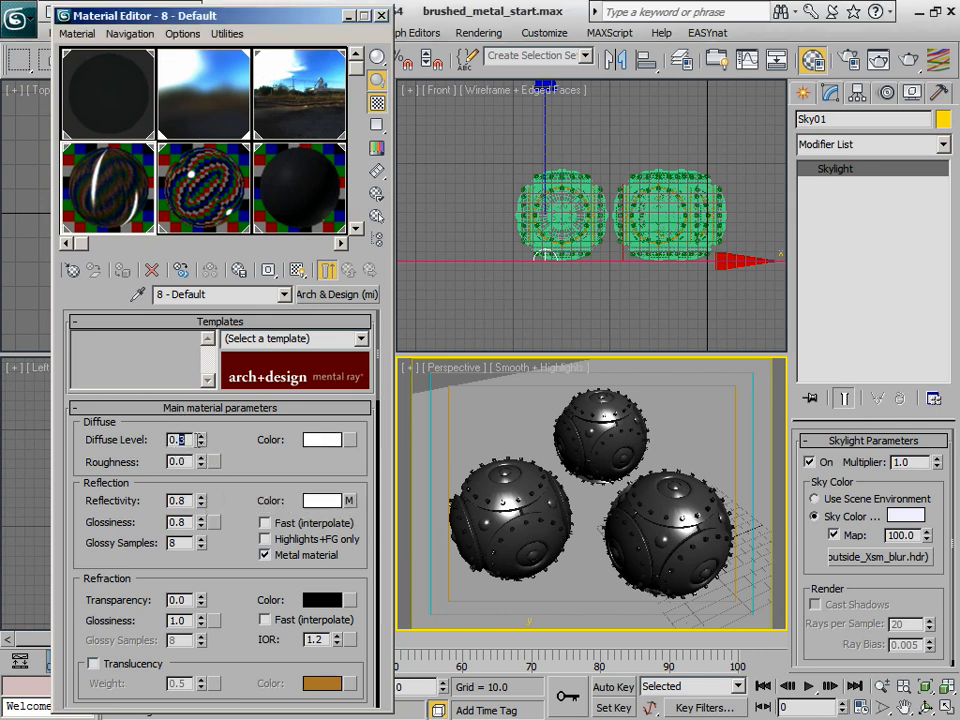
text(0.05)
key(Return)
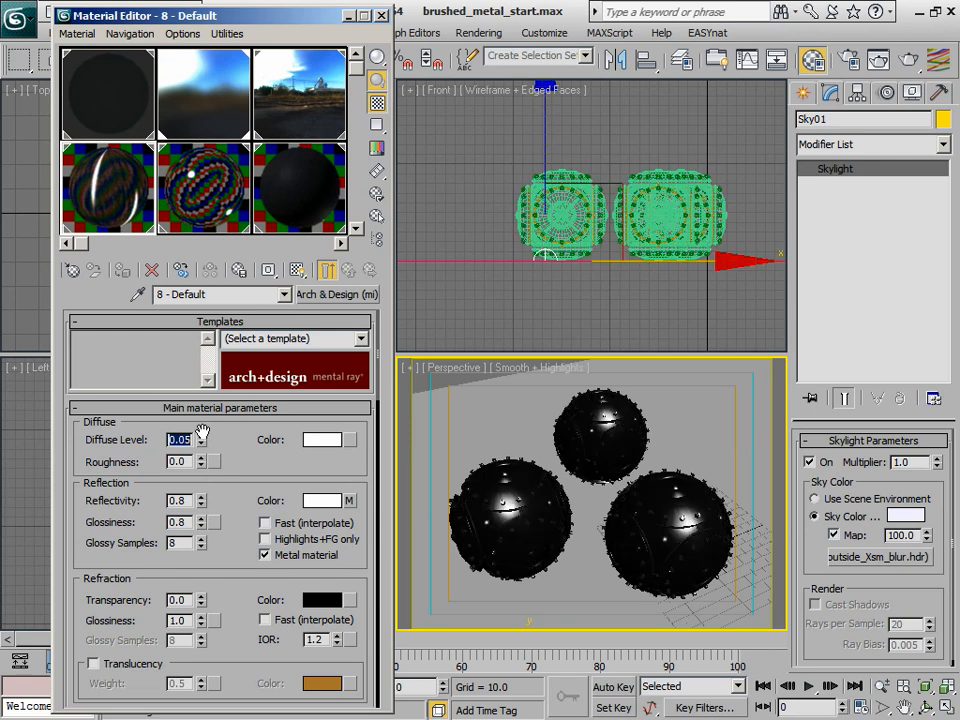
Set the diffuse color to a light grey of 0.925 per channel and the reflectivity to 0.95
click(314, 441)
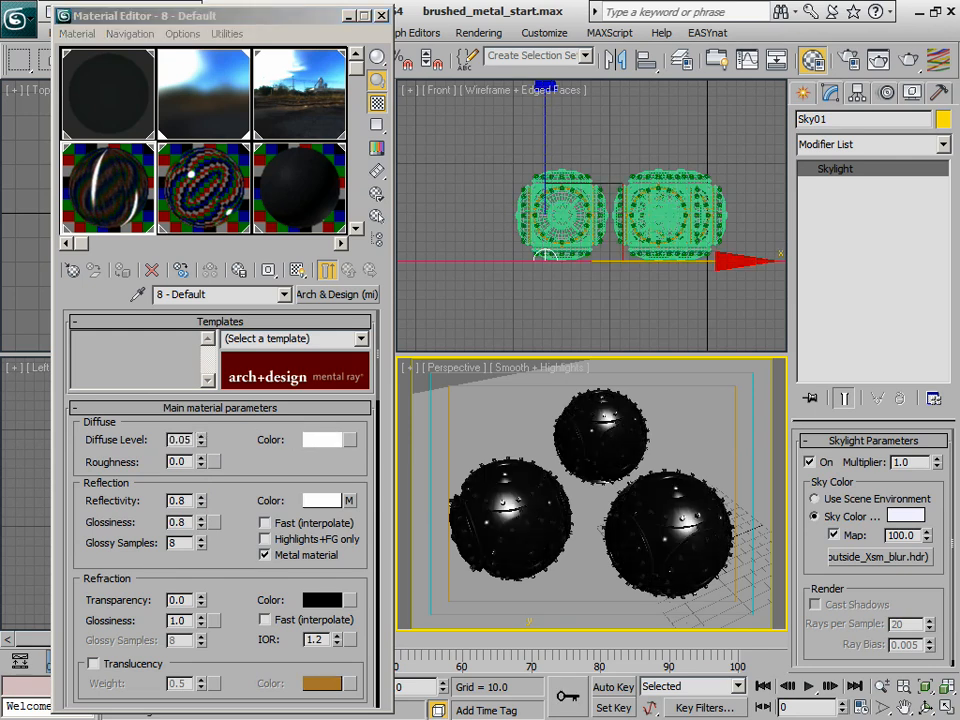
drag(348, 97, 398, 66)
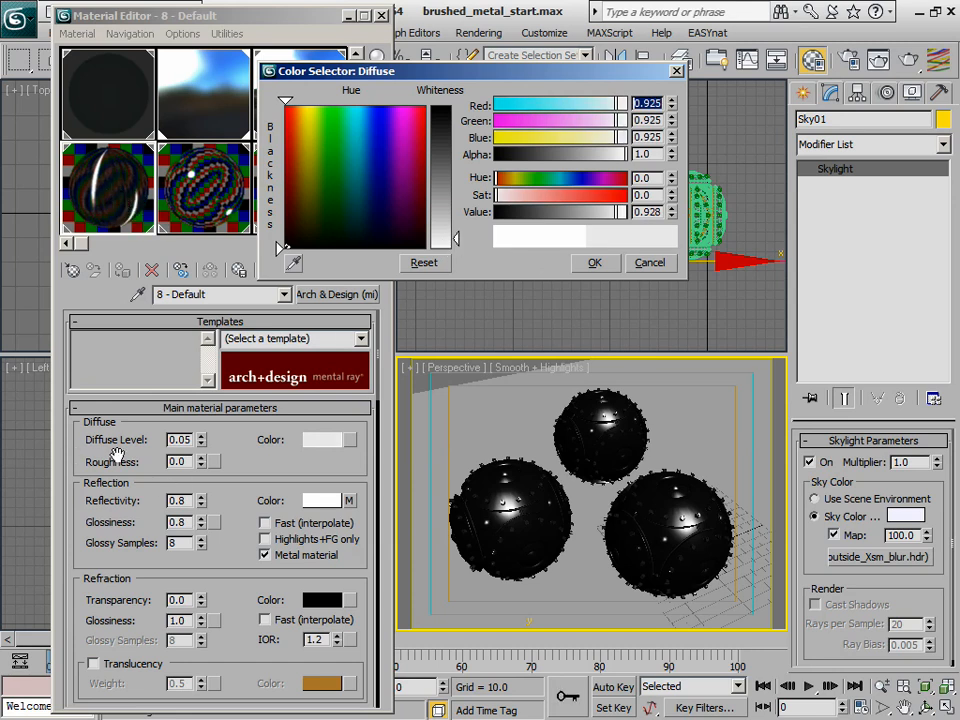
click(602, 265)
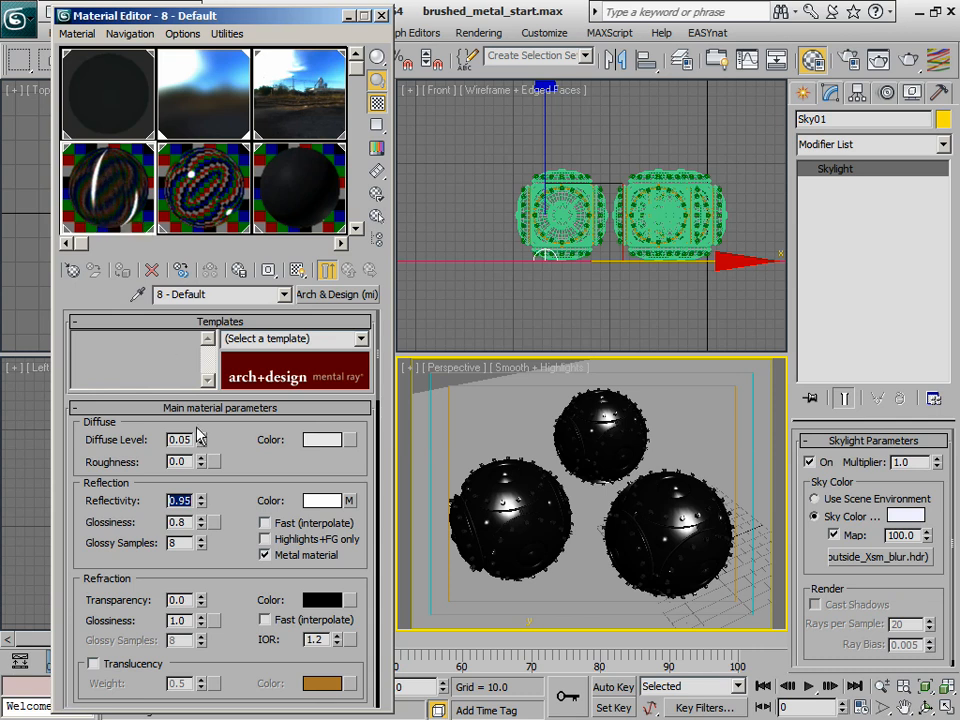
click(241, 560)
scroll(241, 560, down, 1)
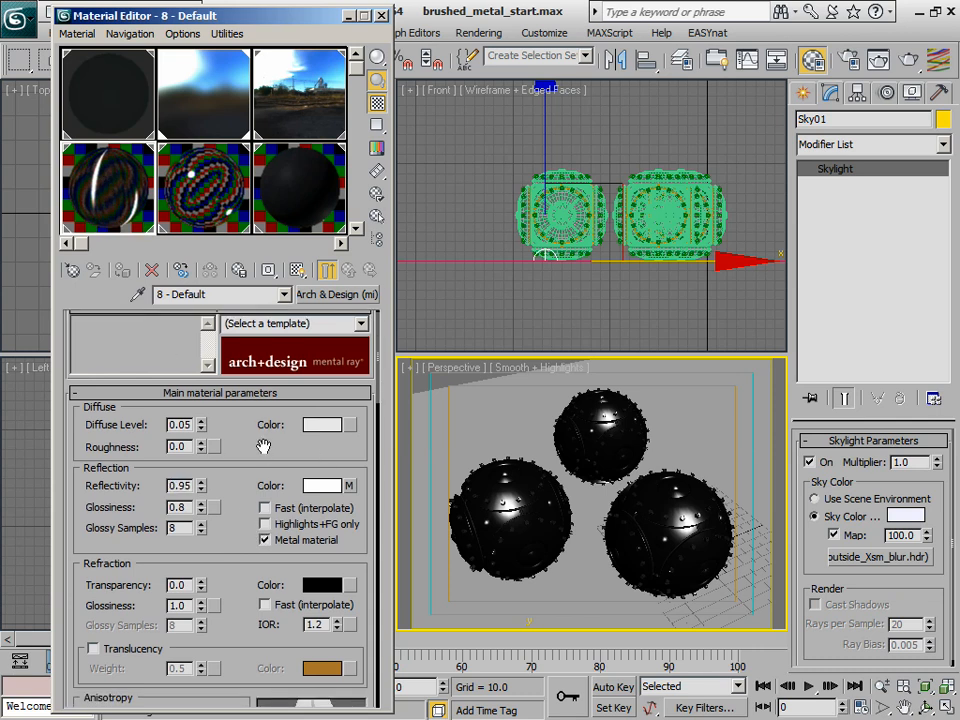
scroll(263, 446, up, 1)
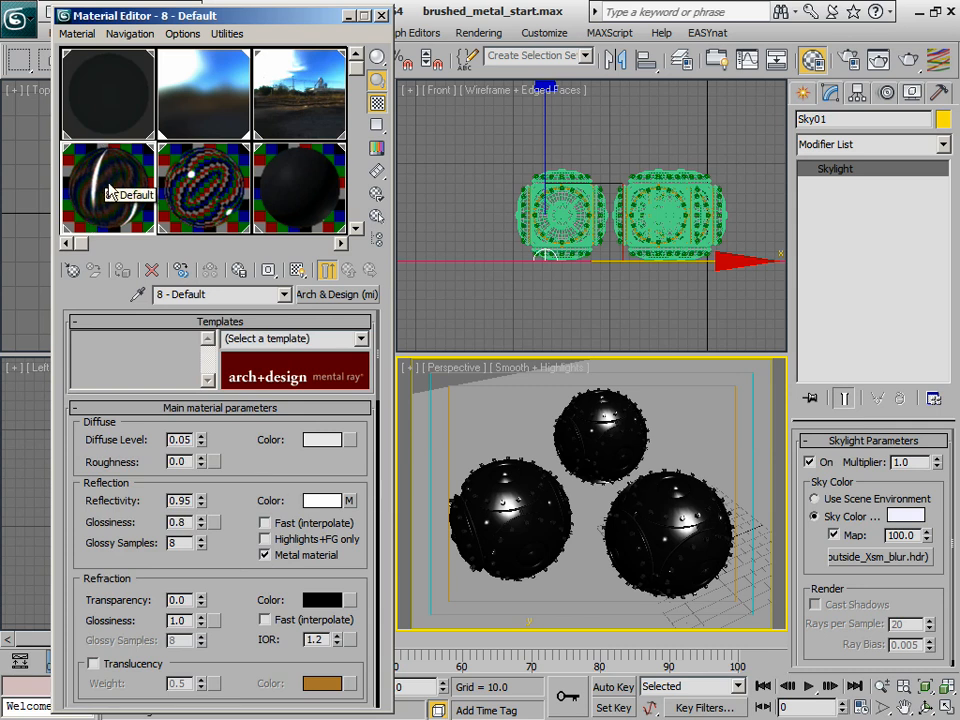
Open the brushed metal.grain noise map on the reflection color and preview it alone in its sample slot, with a perspective-view sphere selected
click(349, 501)
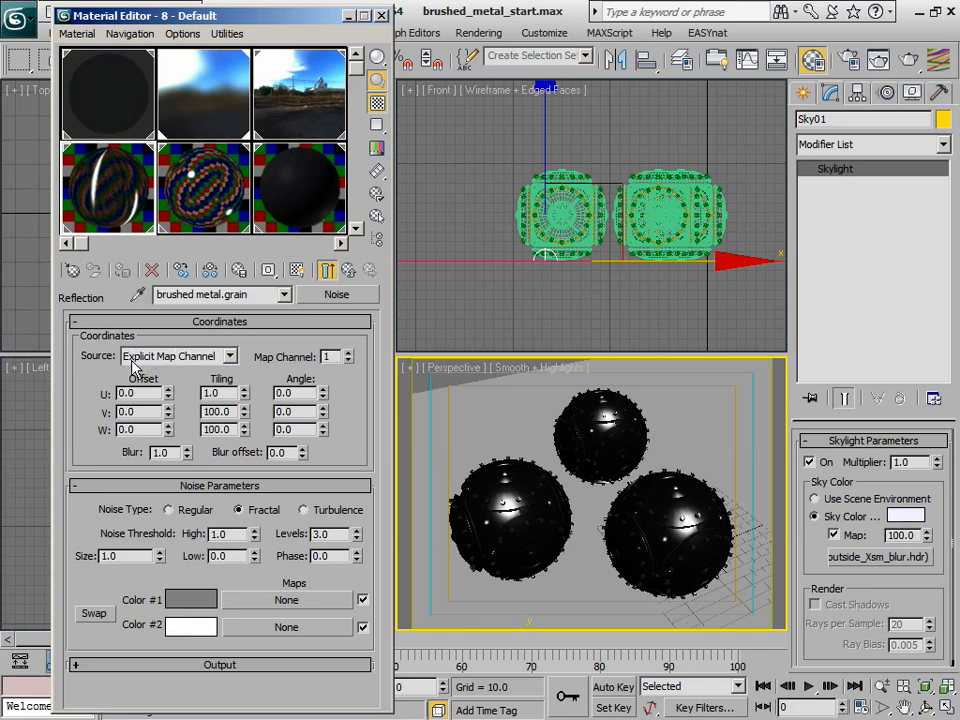
click(490, 494)
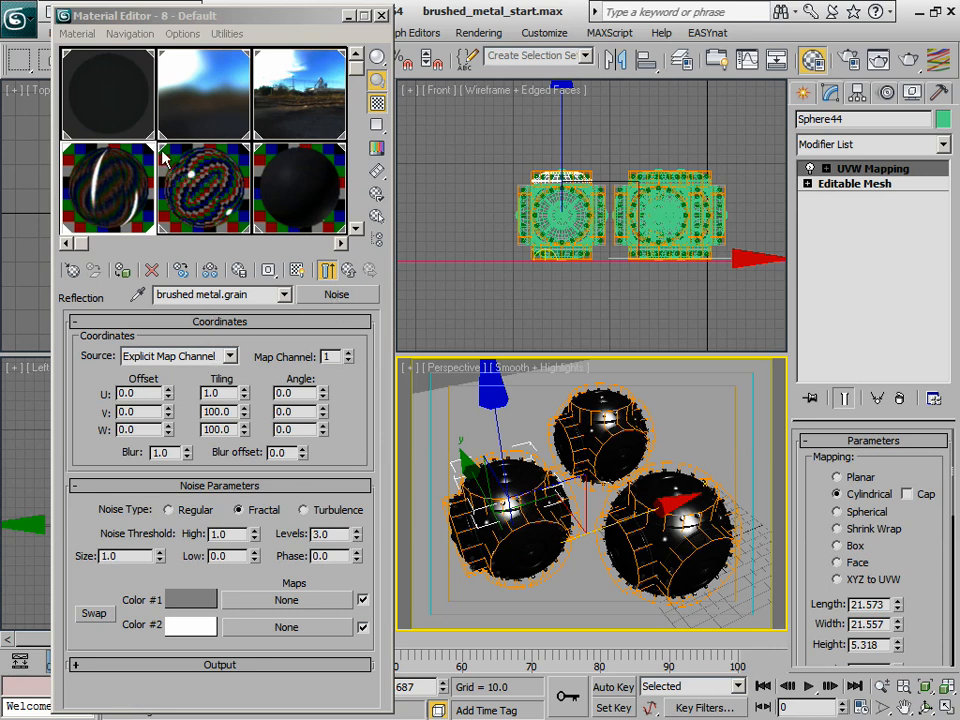
click(326, 270)
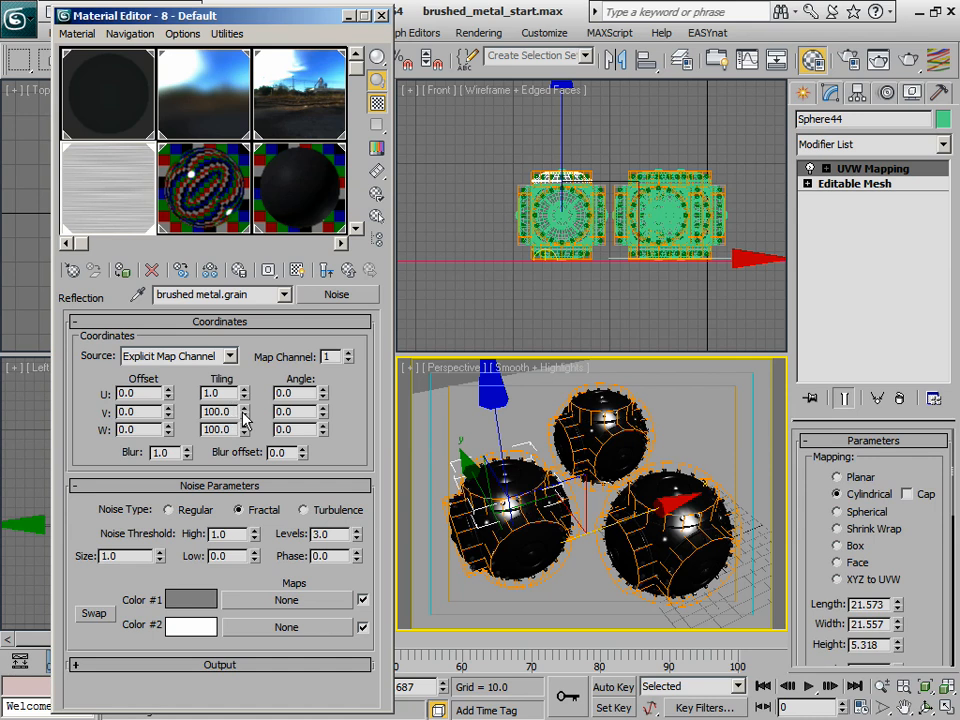
Test the grain map's V and W tiling at 1 and return both values to 100
drag(244, 416, 245, 462)
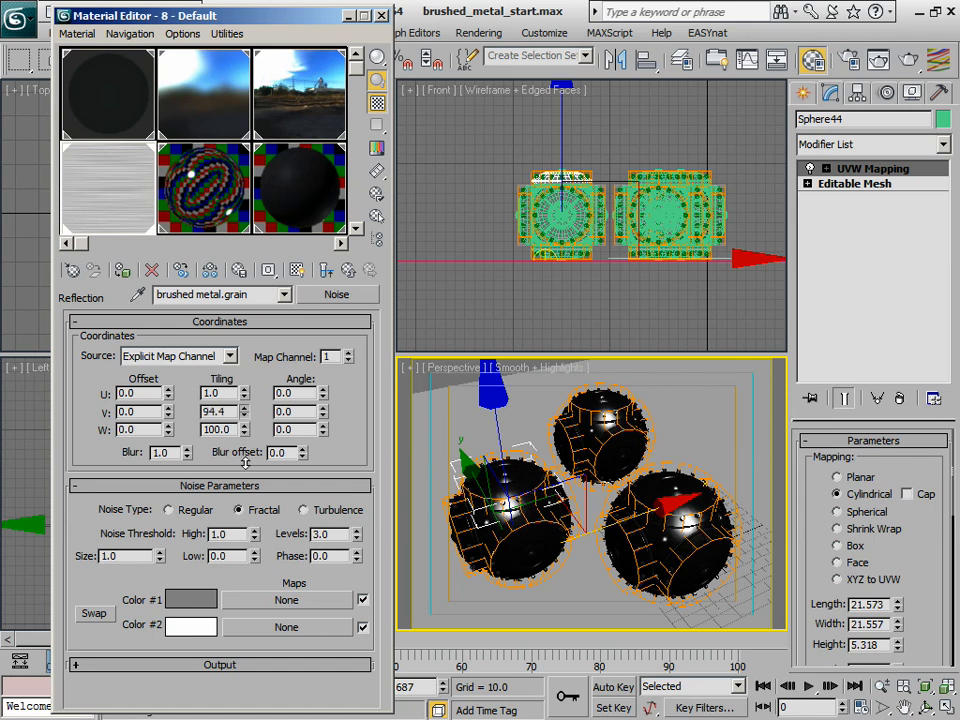
double_click(231, 412)
text(1)
key(Return)
key(Tab)
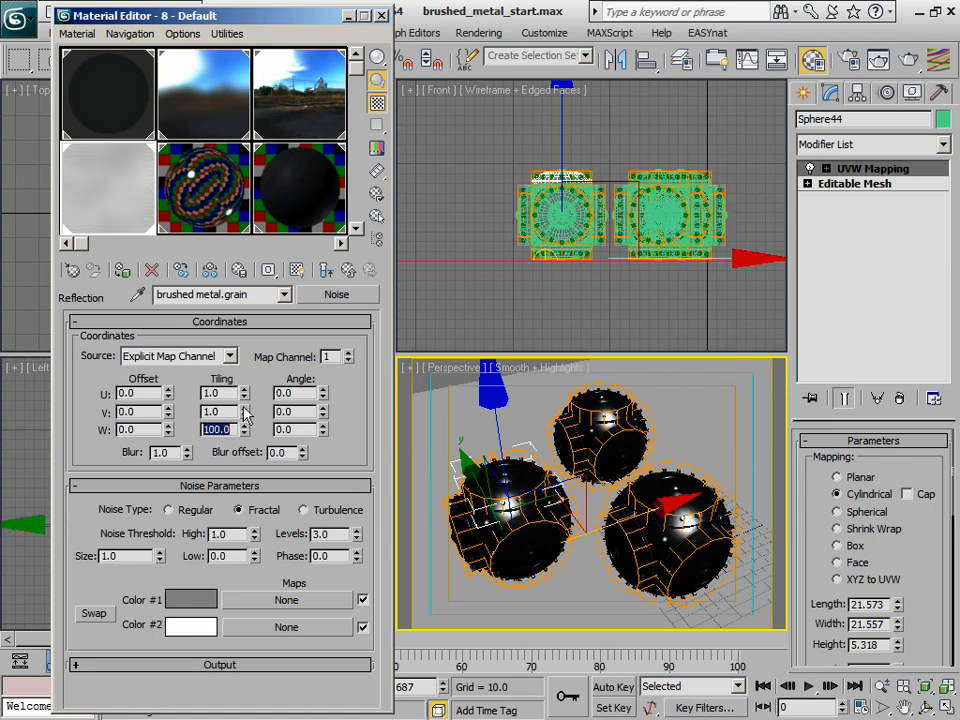
text(1)
key(Return)
key(shift+Tab)
text(100)
key(Return)
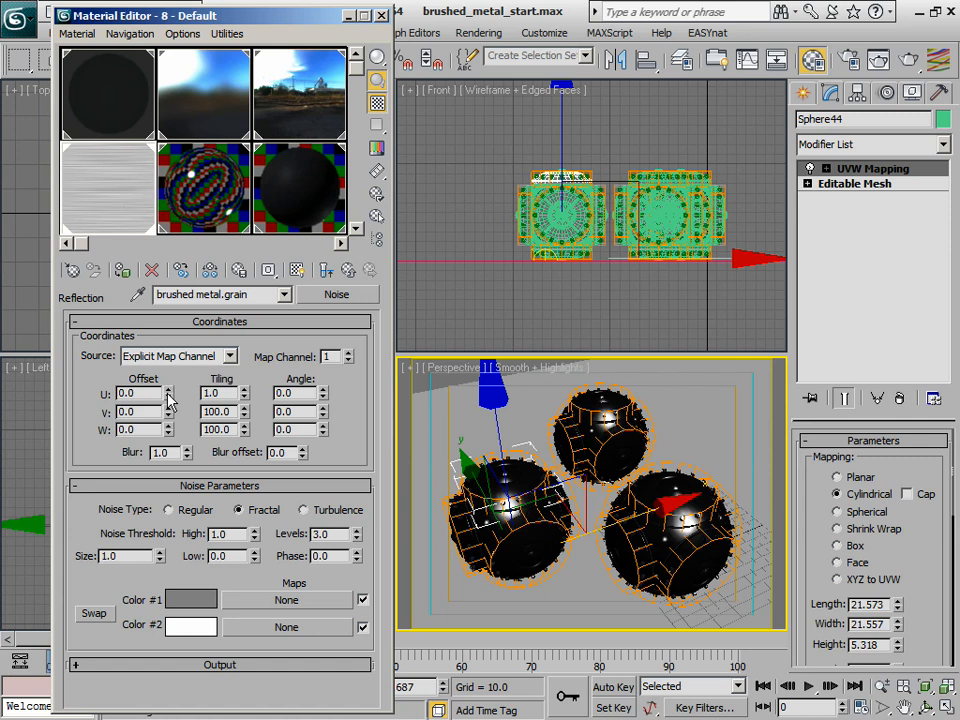
Try different U offsets on the grain map and reset the U offset to 0
drag(168, 393, 168, 371)
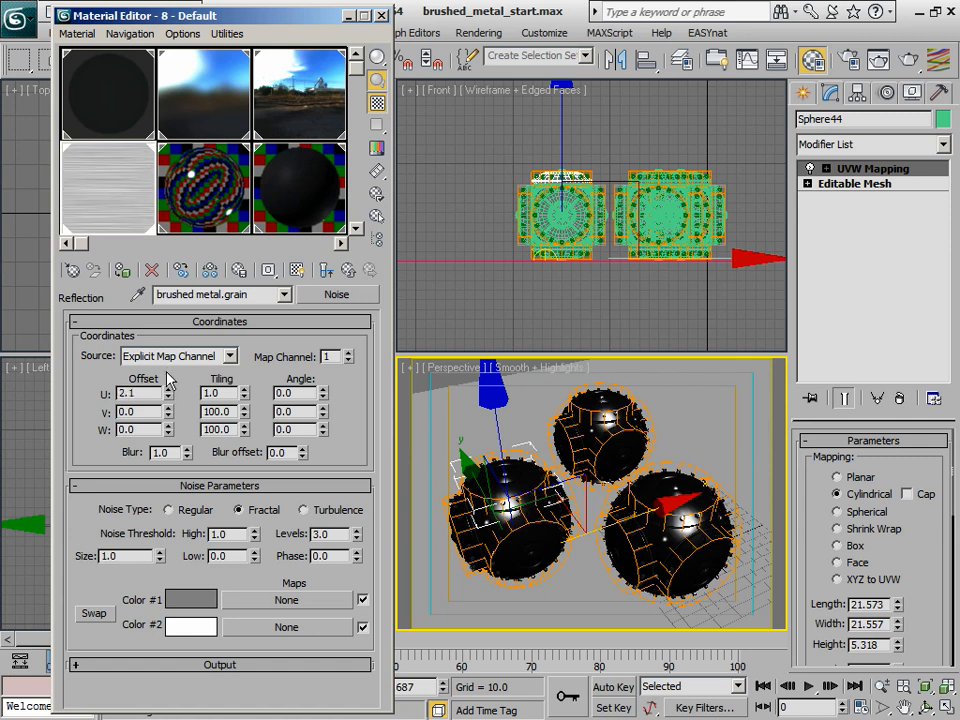
click(169, 389)
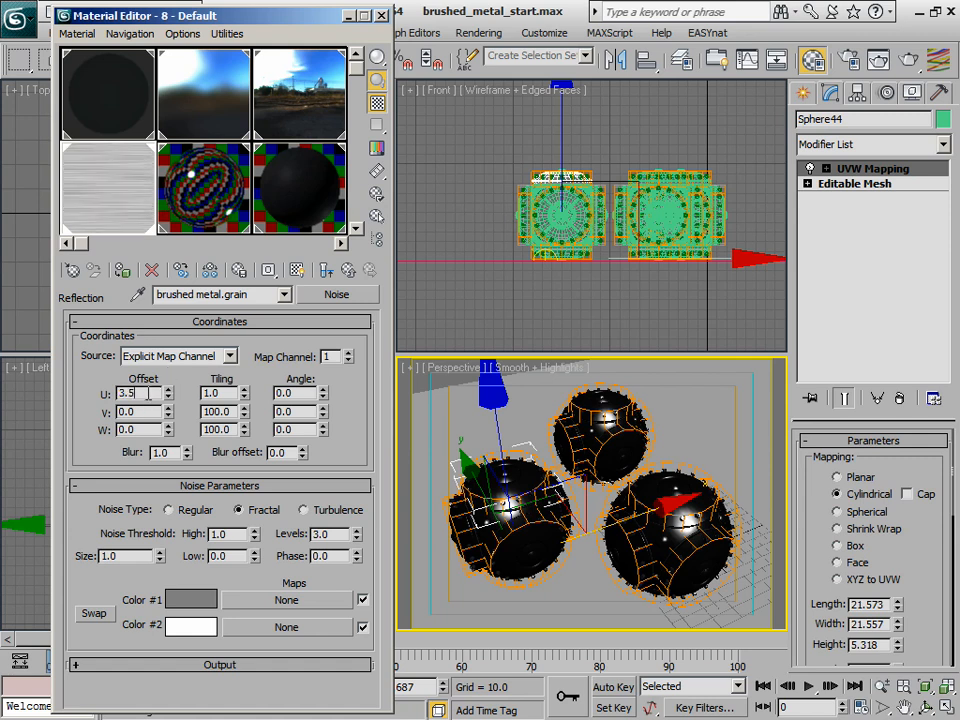
double_click(149, 396)
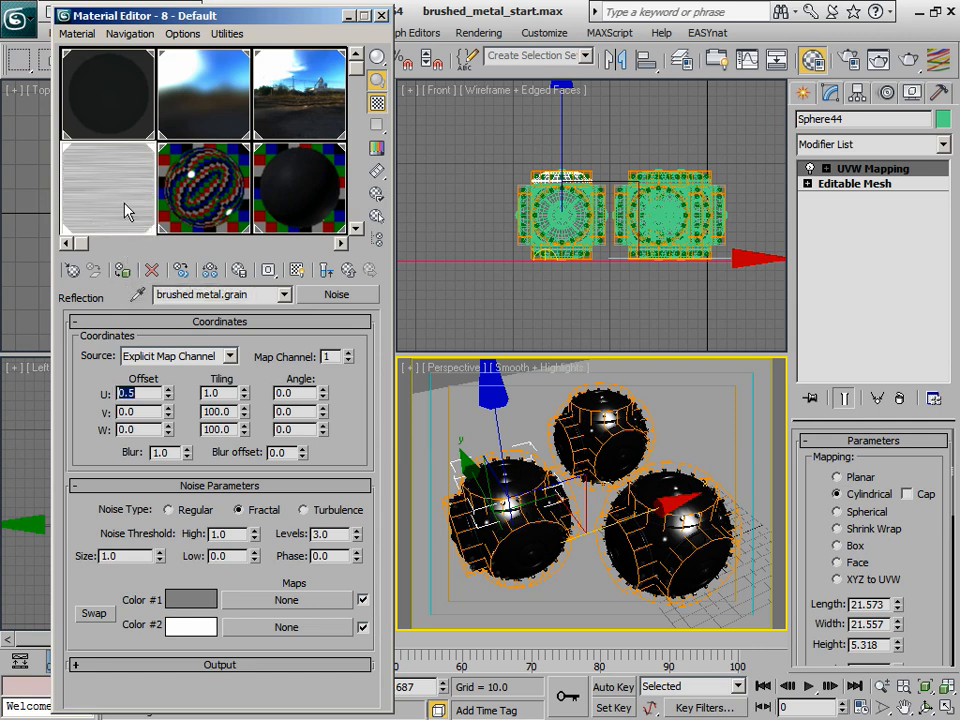
click(143, 412)
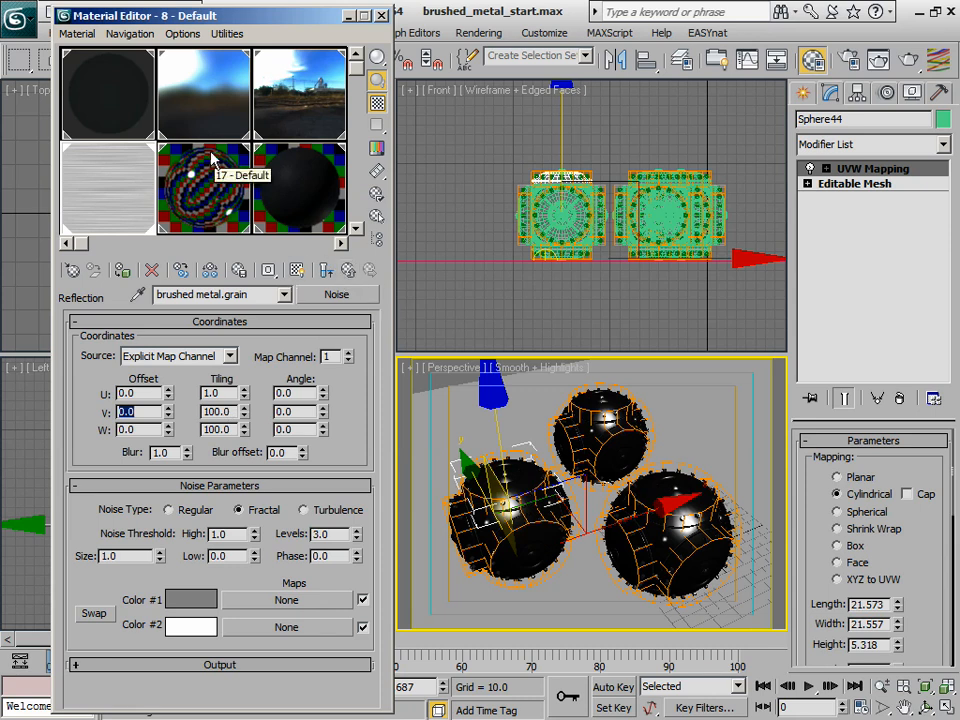
Store the grain map in the 13 - Default sample slot and clear it from the reflection color of material 8 - Default
drag(158, 141, 162, 55)
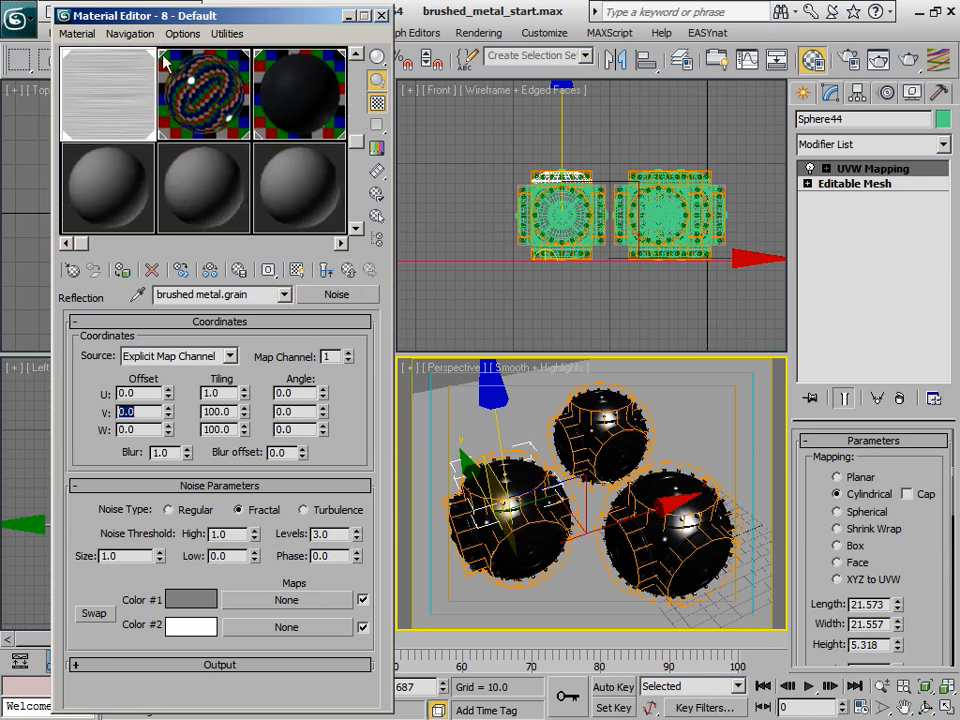
click(348, 270)
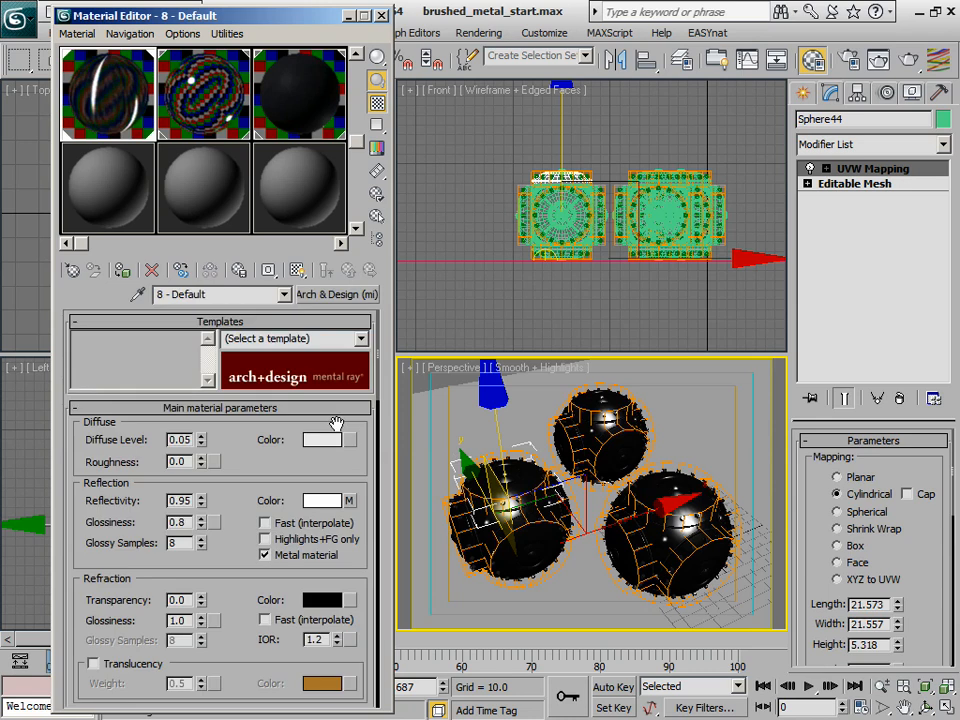
drag(322, 500, 322, 439)
click(188, 422)
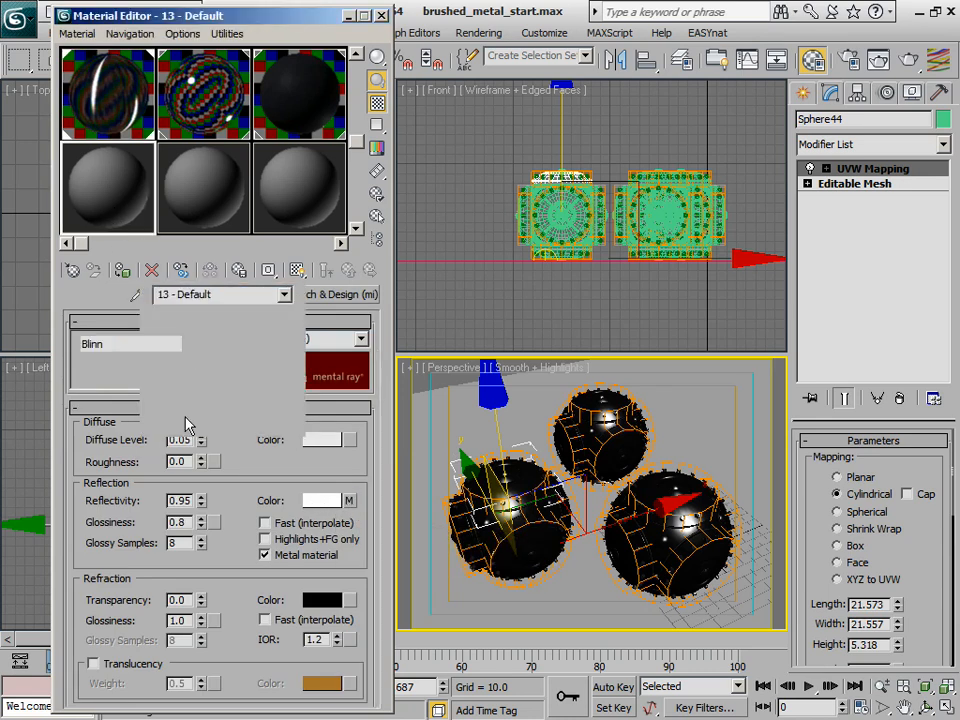
click(110, 90)
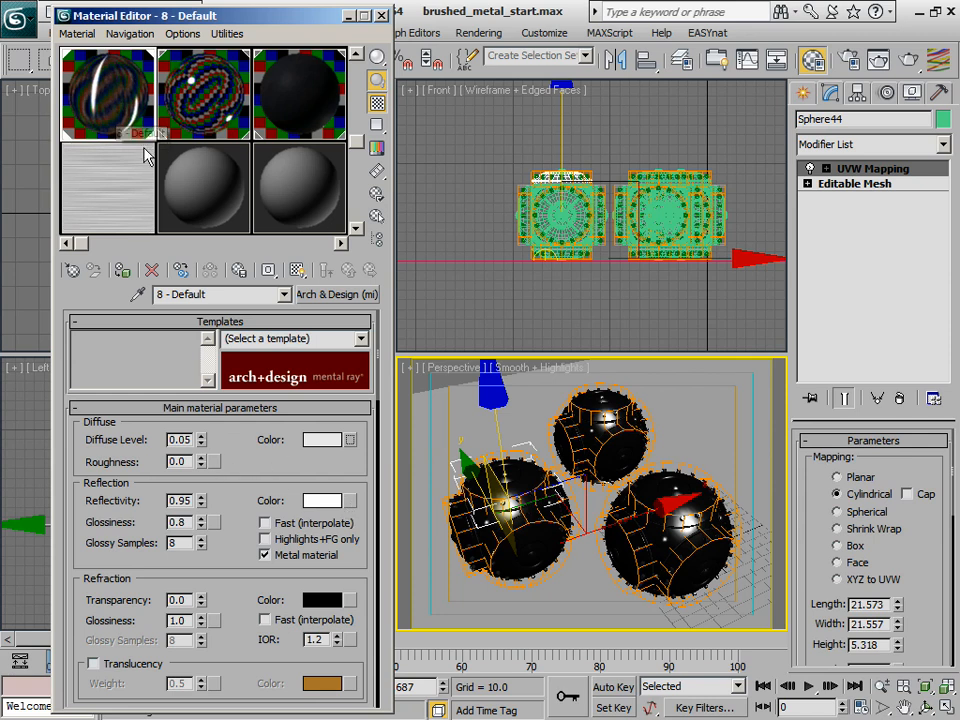
scroll(152, 138, up, 1)
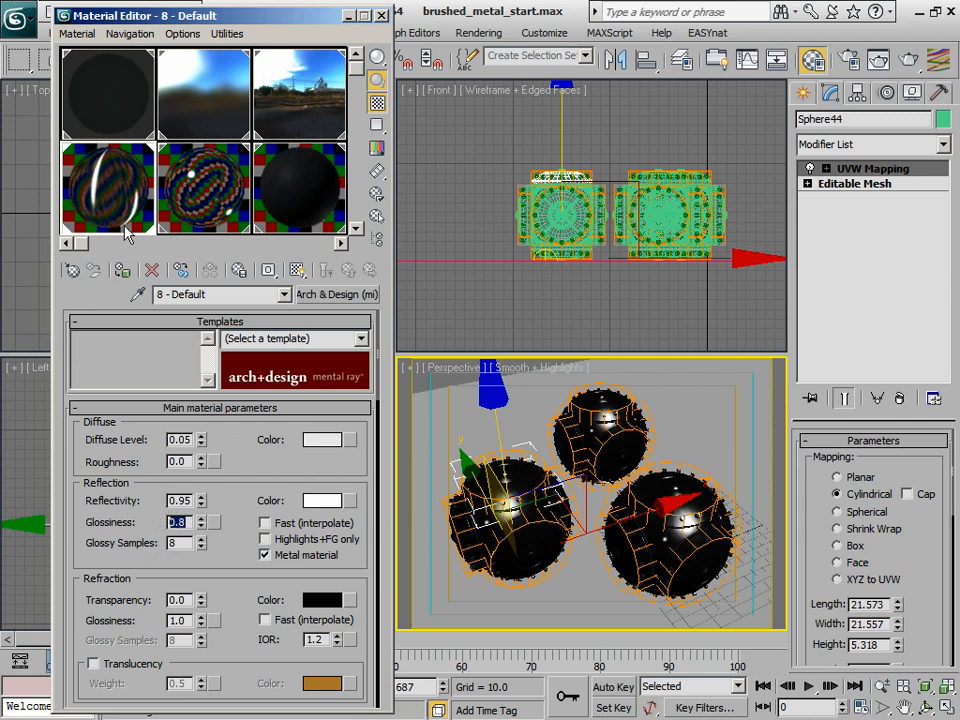
Try a reflection glossiness of 0.32 with 64 glossy samples on material 8 - Default
click(201, 527)
drag(201, 527, 199, 569)
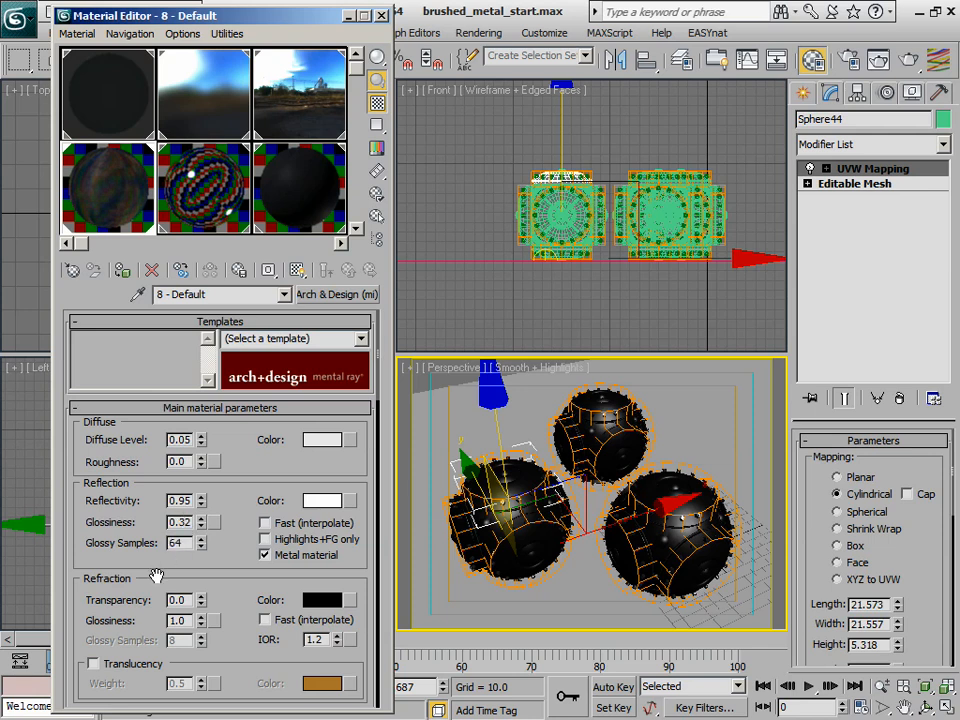
drag(157, 575, 160, 442)
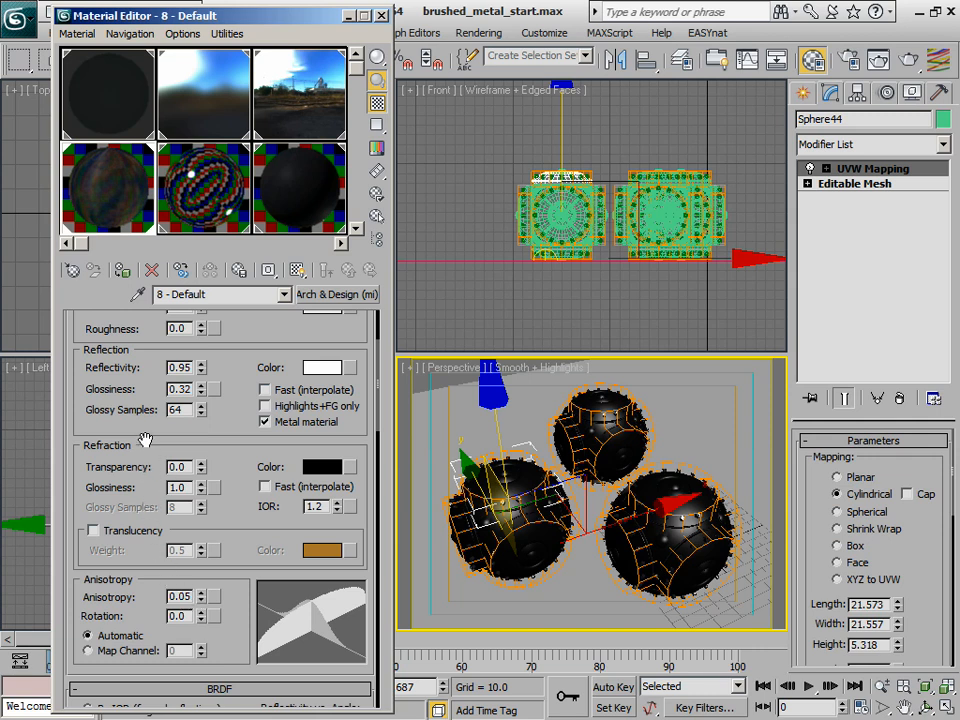
drag(145, 440, 152, 580)
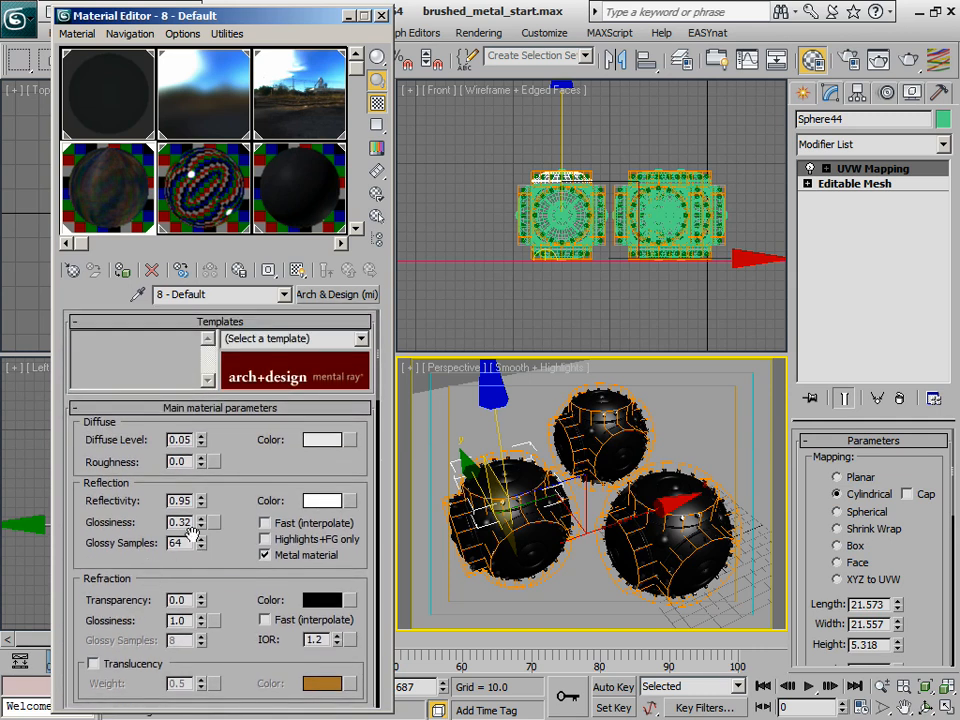
Restore the reflection glossiness to 0.8 and the glossy samples to 8
double_click(186, 522)
text(0.8)
key(Return)
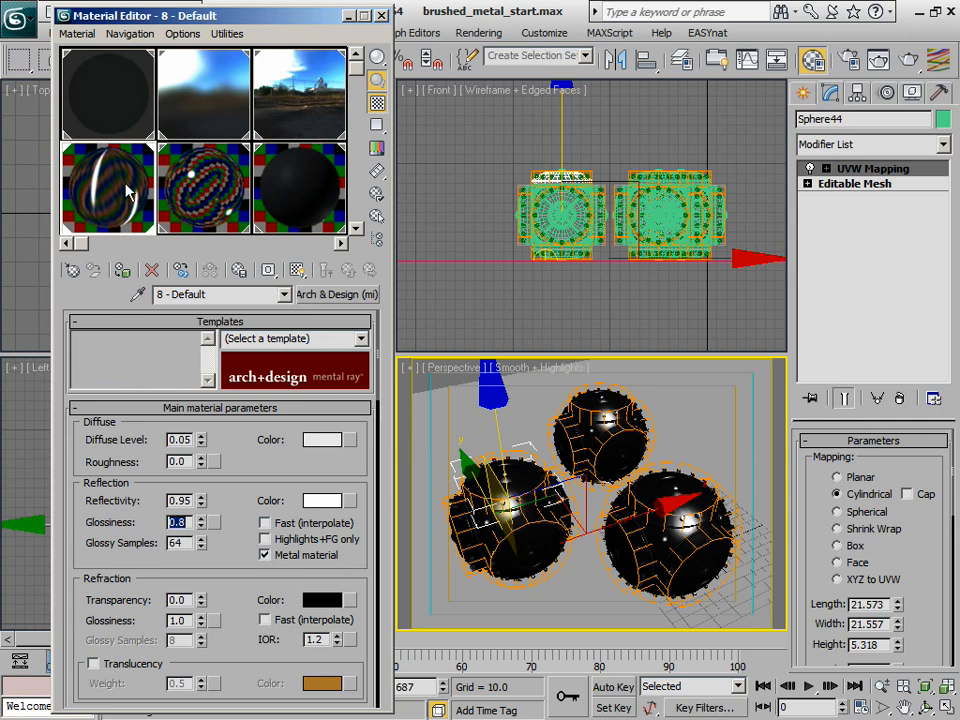
double_click(182, 542)
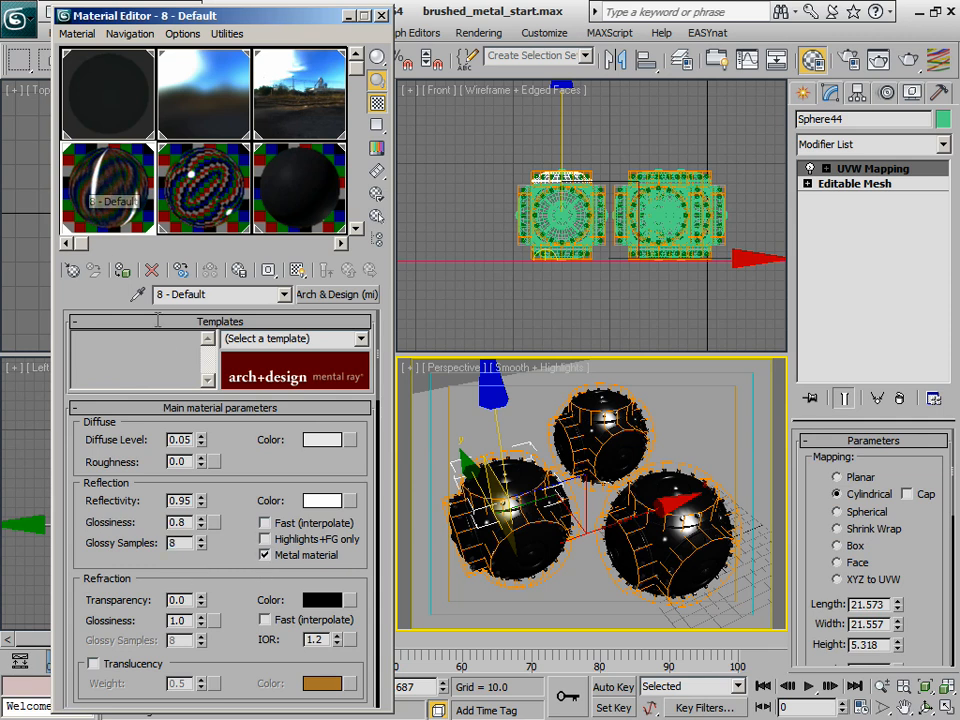
Set the reflection color to a very pale blue with red 0.935, green 0.986 and blue 1.0
click(322, 500)
drag(362, 71, 490, 72)
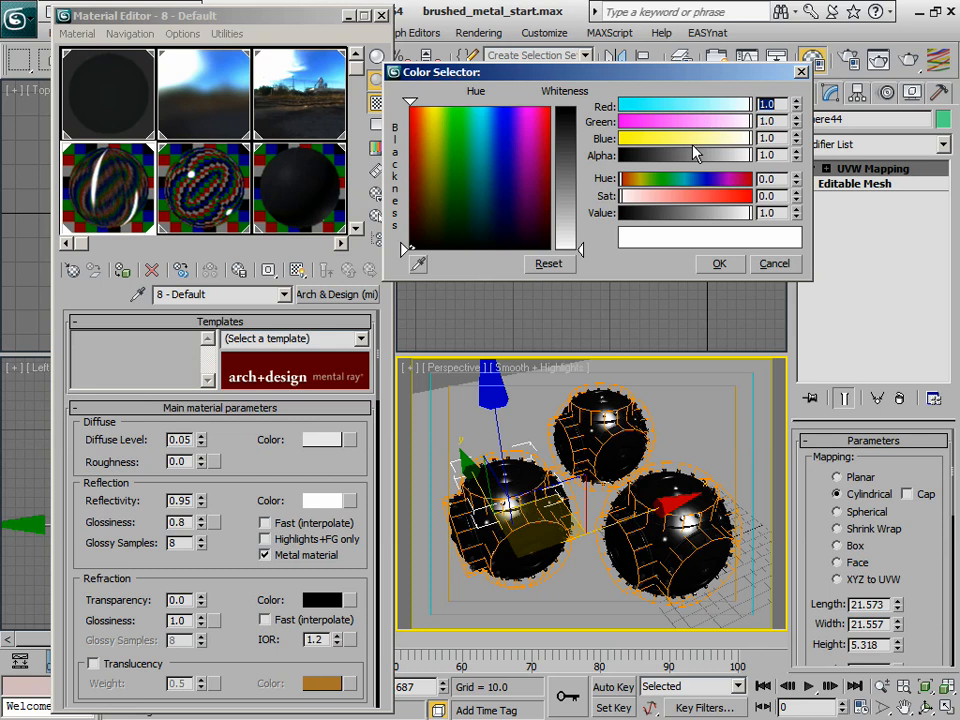
mouse_move(745, 106)
mouse_down()
mouse_move(749, 121)
mouse_move(747, 106)
mouse_up()
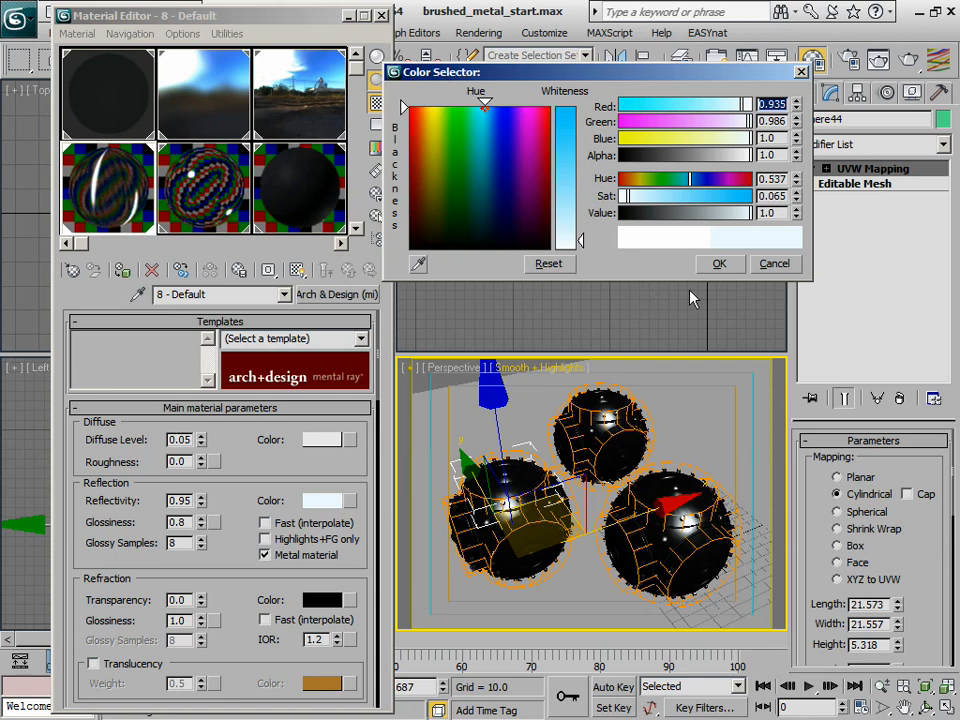
click(719, 263)
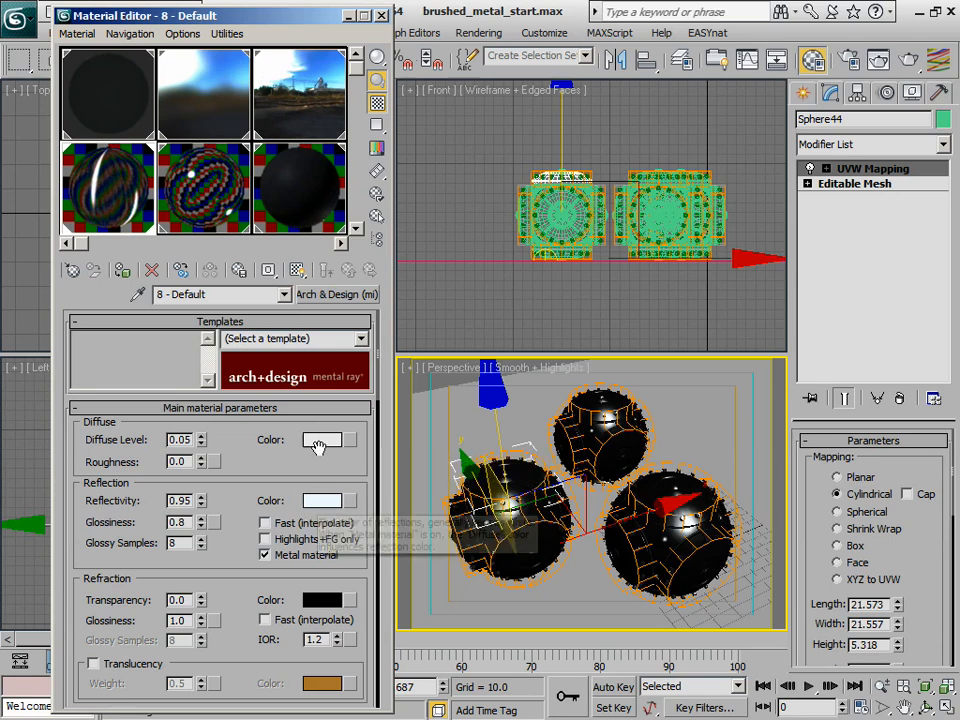
Copy the reflection color to the diffuse color of material 8 - Default and adjust it to red 0.91, green 0.98 and blue 1.0
drag(311, 502, 322, 440)
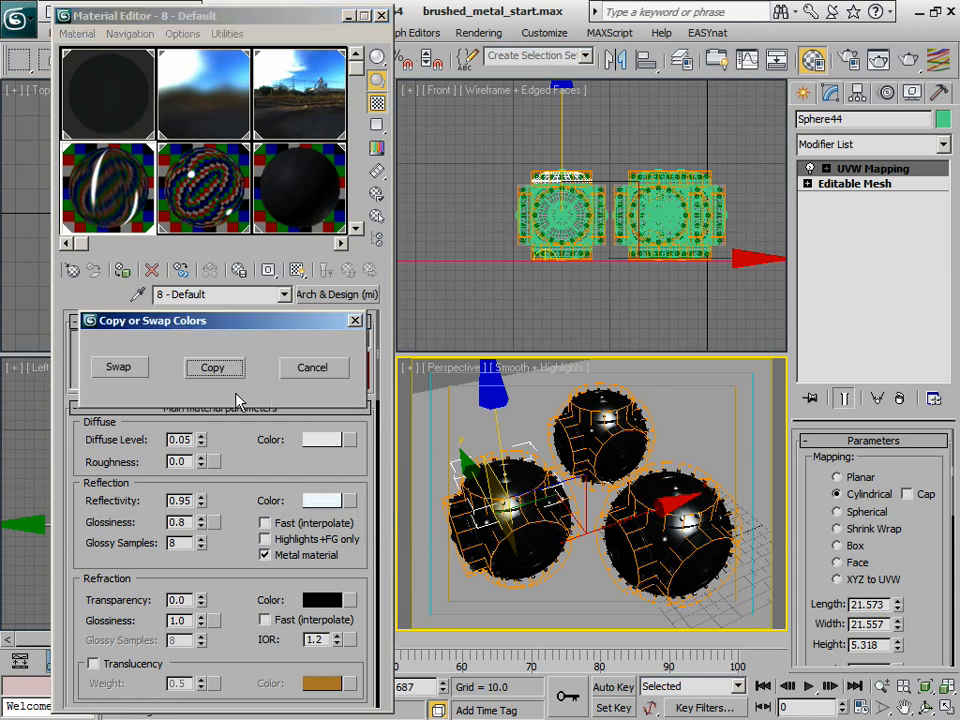
click(212, 366)
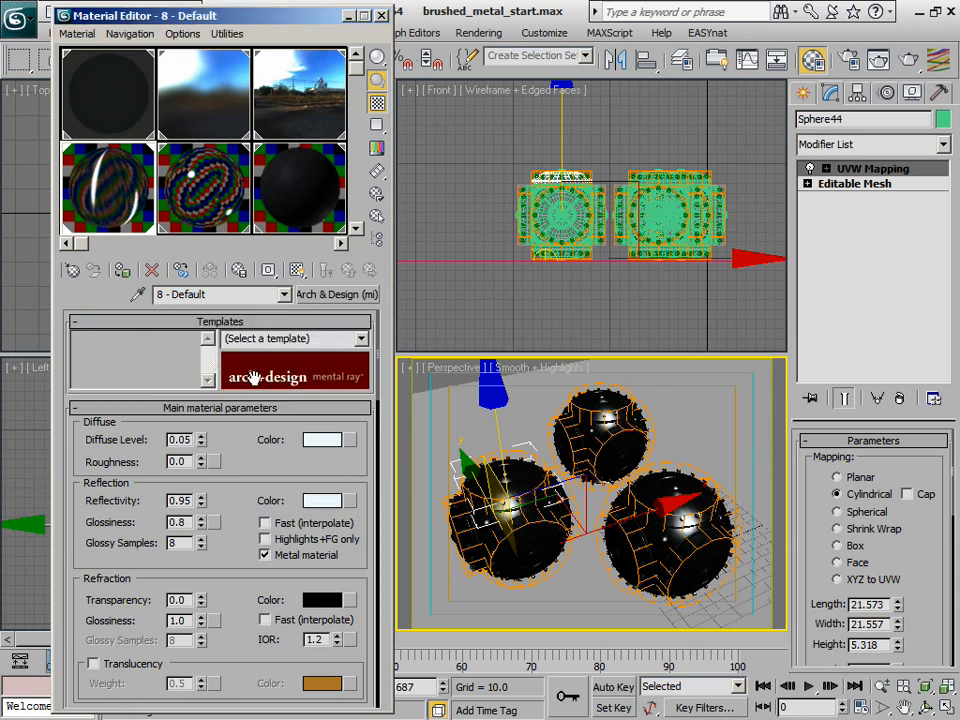
click(322, 440)
drag(580, 240, 576, 231)
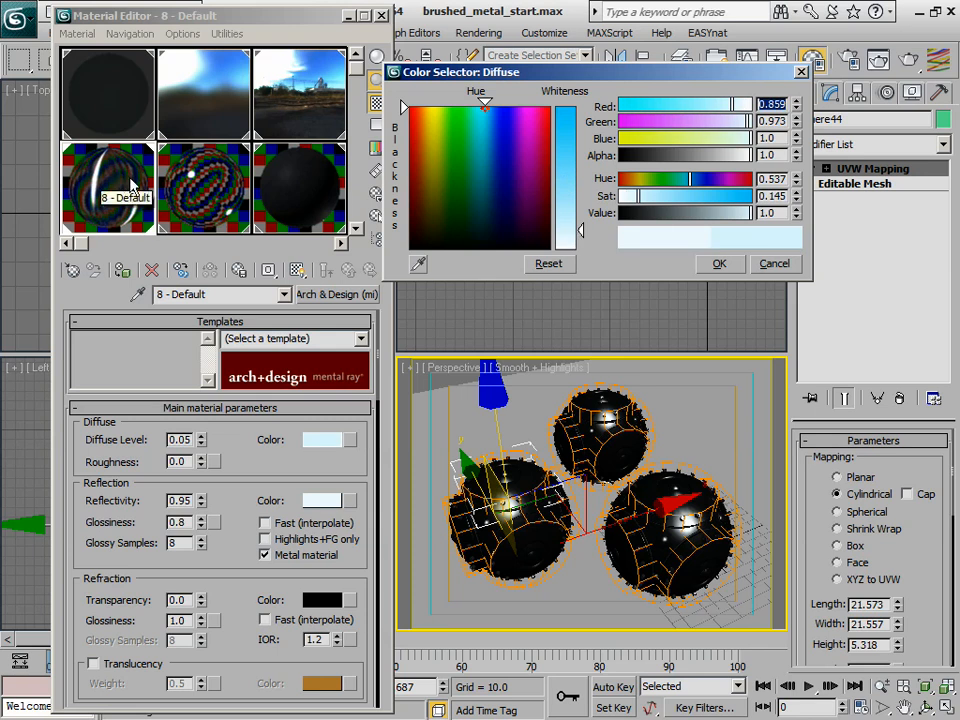
drag(562, 247, 565, 237)
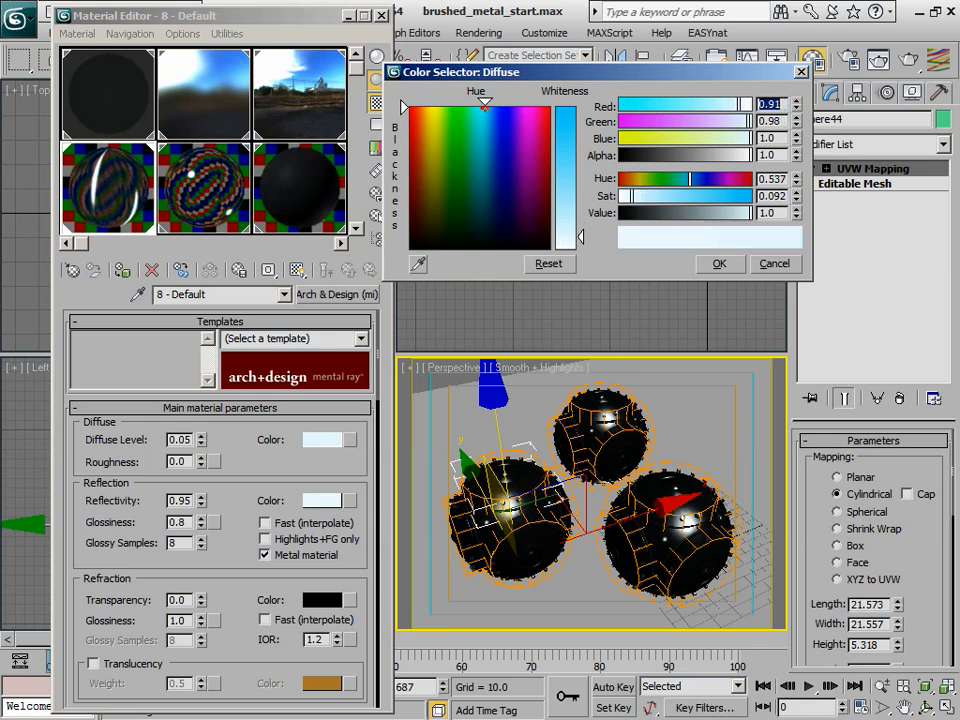
click(721, 265)
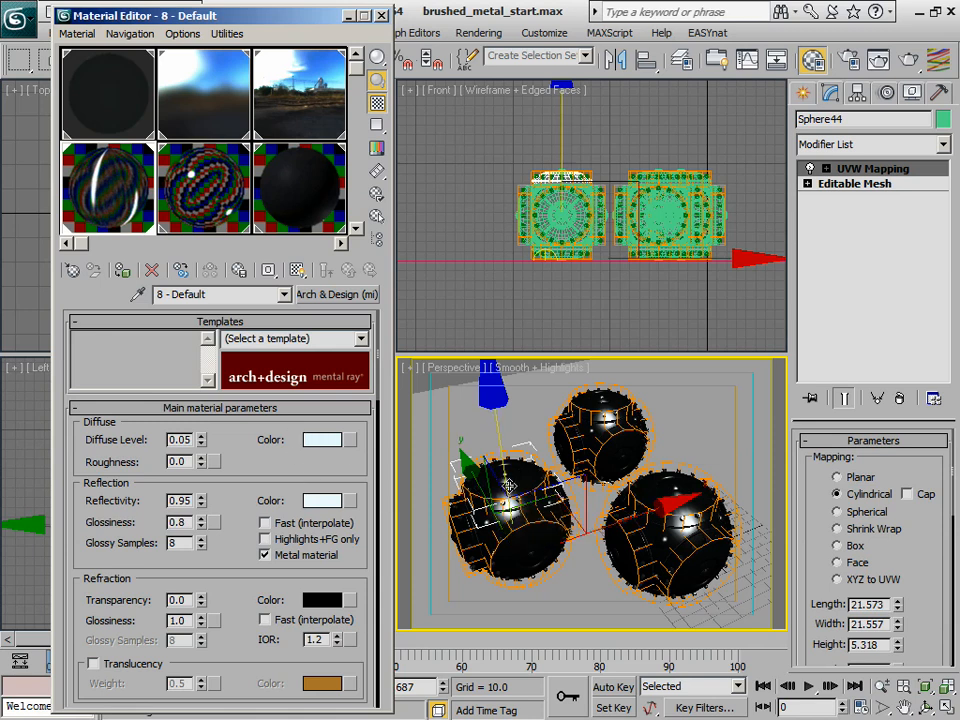
Try orienting the anisotropy by map channel 1 to match the UVW Mapping modifier's channel, and return it to Automatic
drag(242, 505, 255, 425)
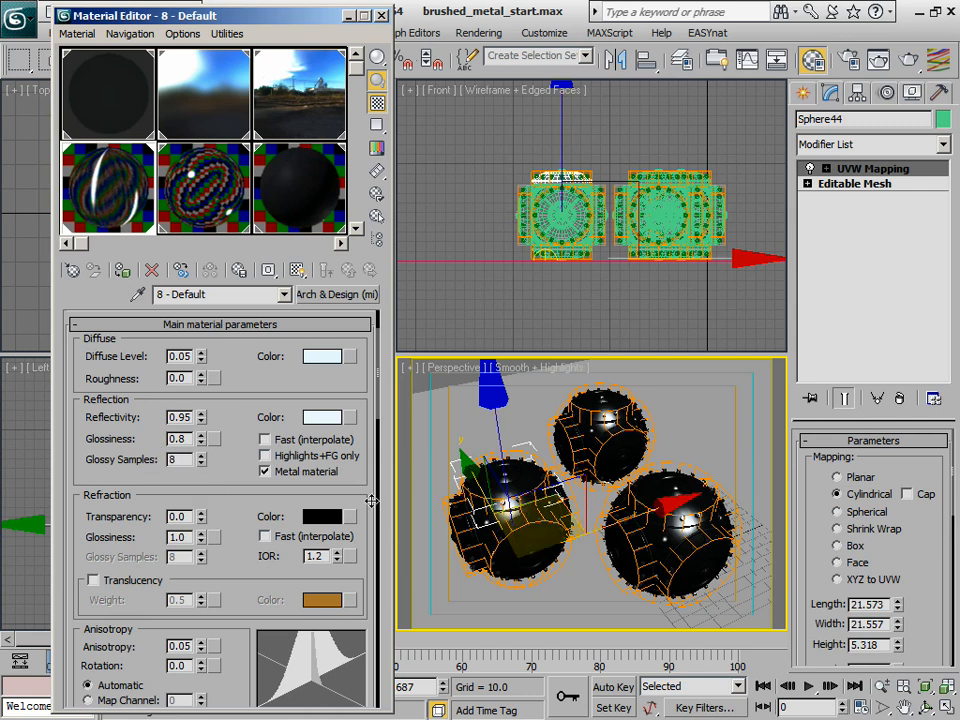
mouse_move(250, 570)
mouse_down()
mouse_move(250, 385)
mouse_move(235, 461)
mouse_move(236, 564)
mouse_up()
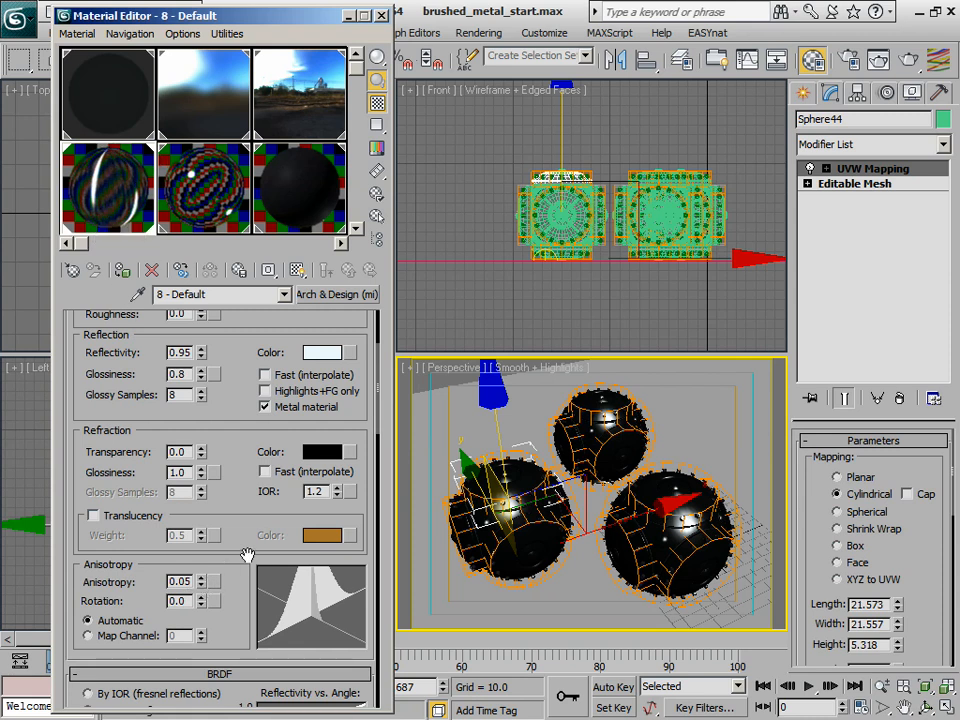
scroll(113, 447, down, 2)
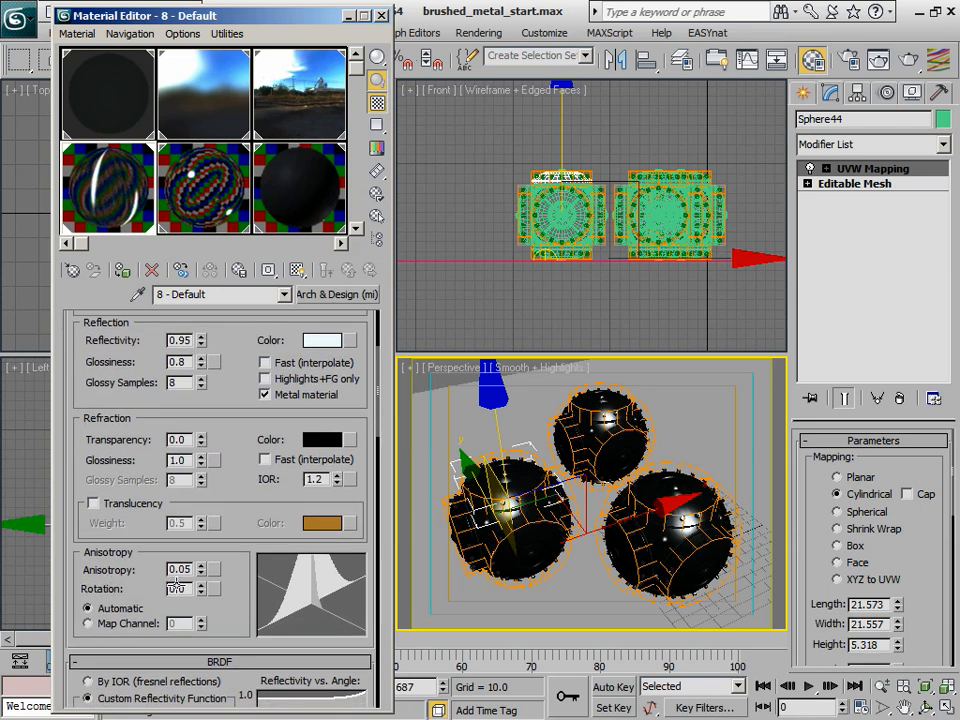
click(117, 624)
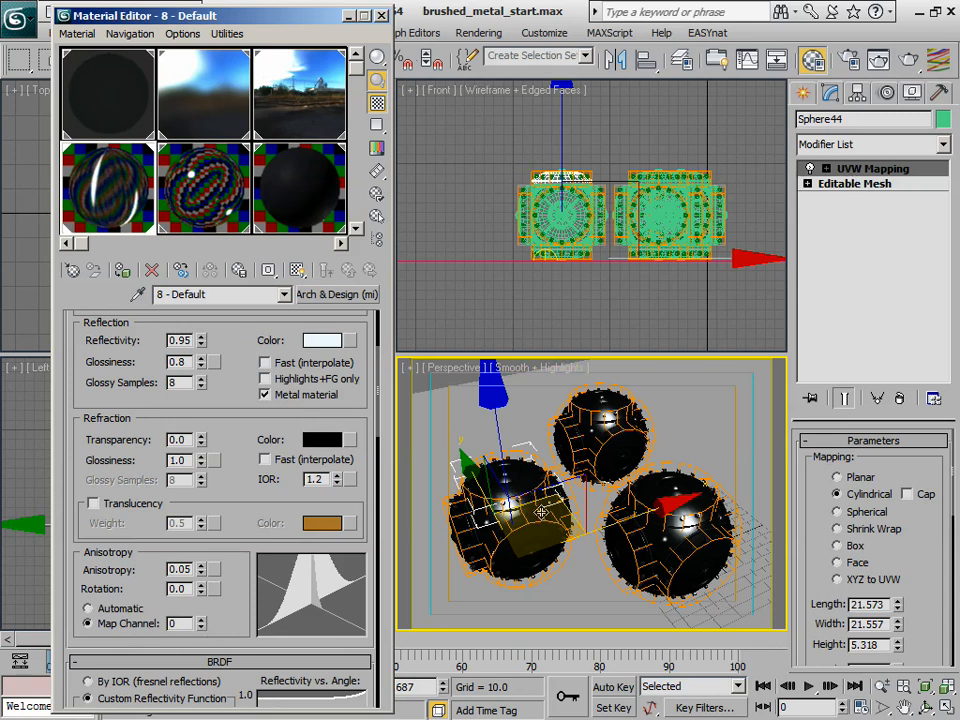
drag(835, 637, 834, 547)
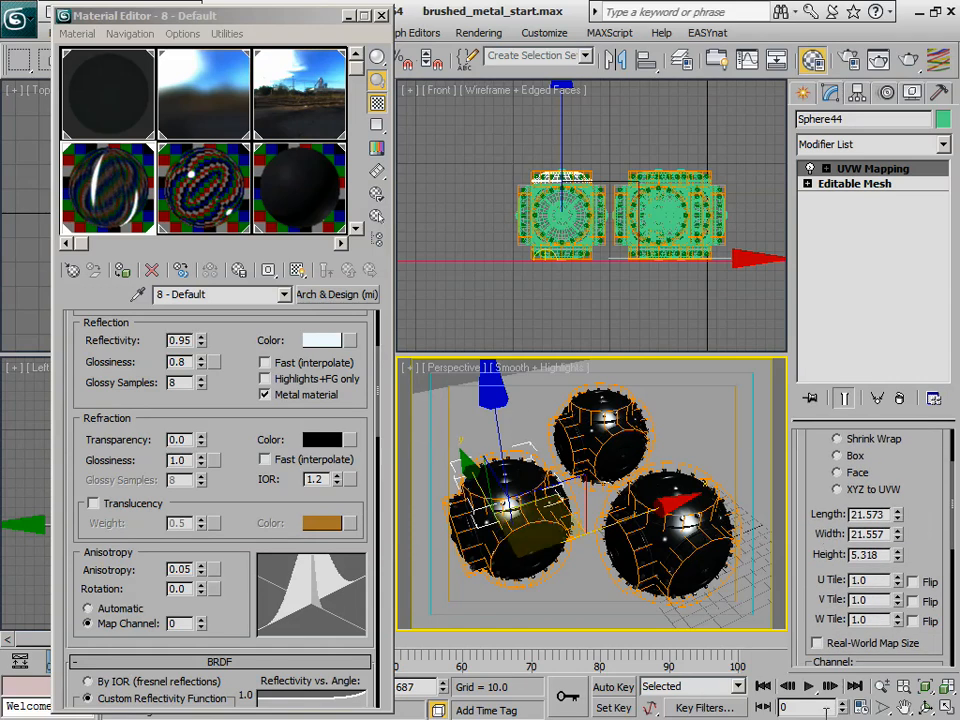
drag(863, 599, 863, 403)
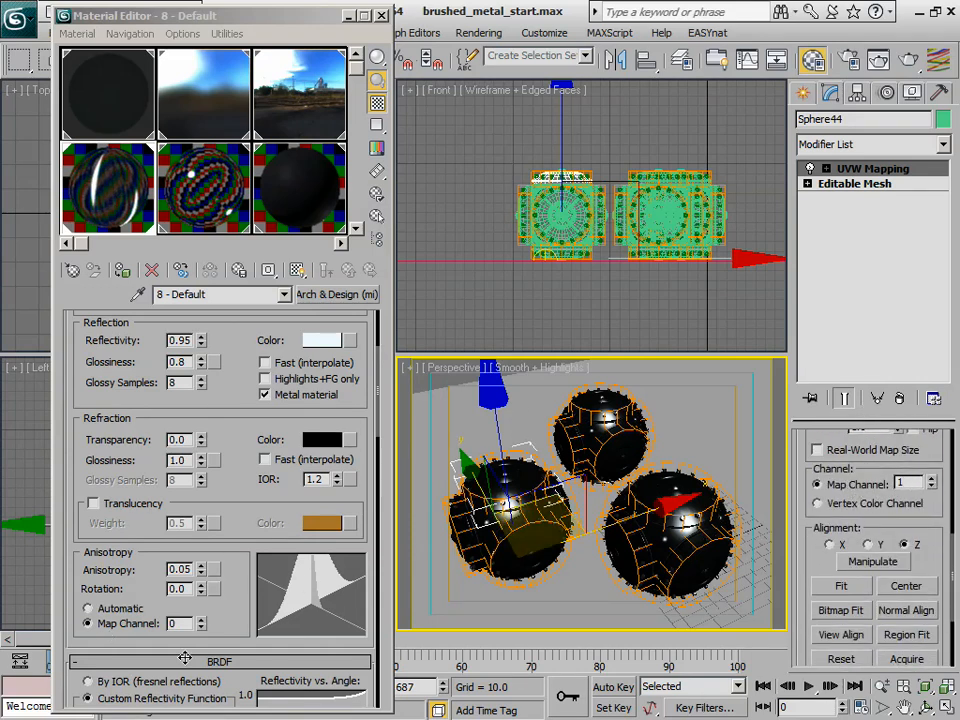
click(202, 620)
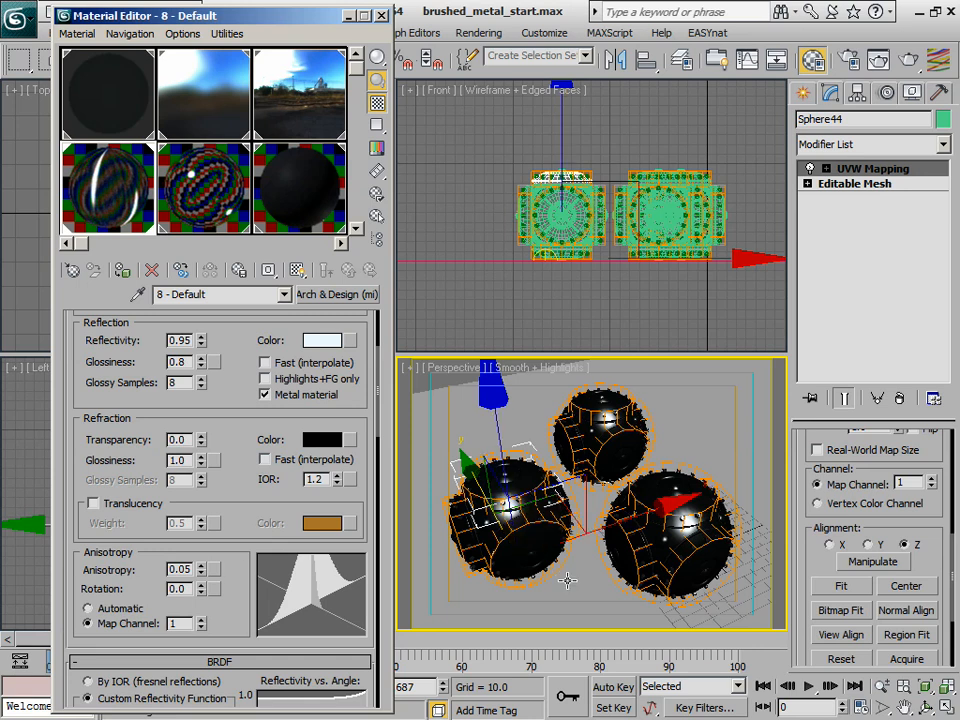
click(88, 608)
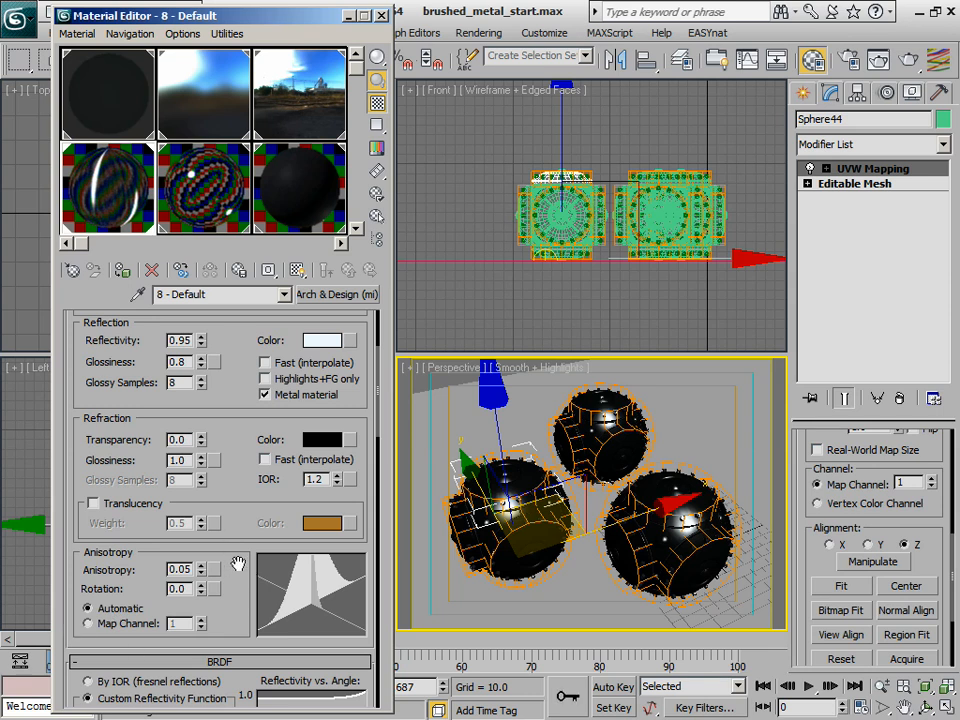
Review the reflection, refraction, anisotropy and BRDF settings of material 8 - Default
scroll(233, 497, down, 2)
scroll(233, 497, up, 5)
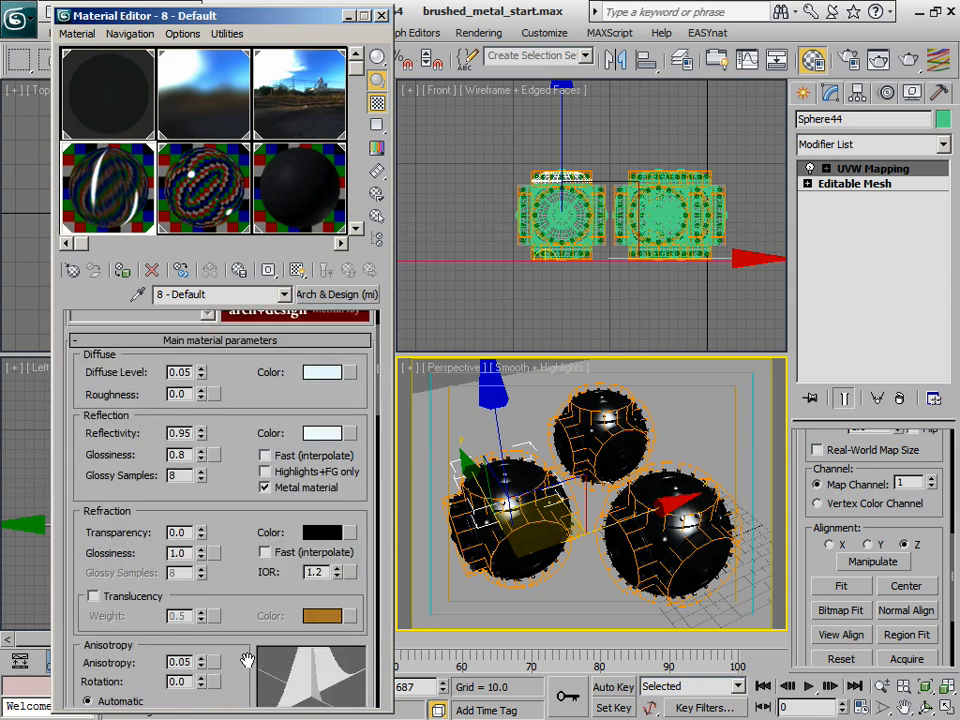
scroll(243, 563, down, 1)
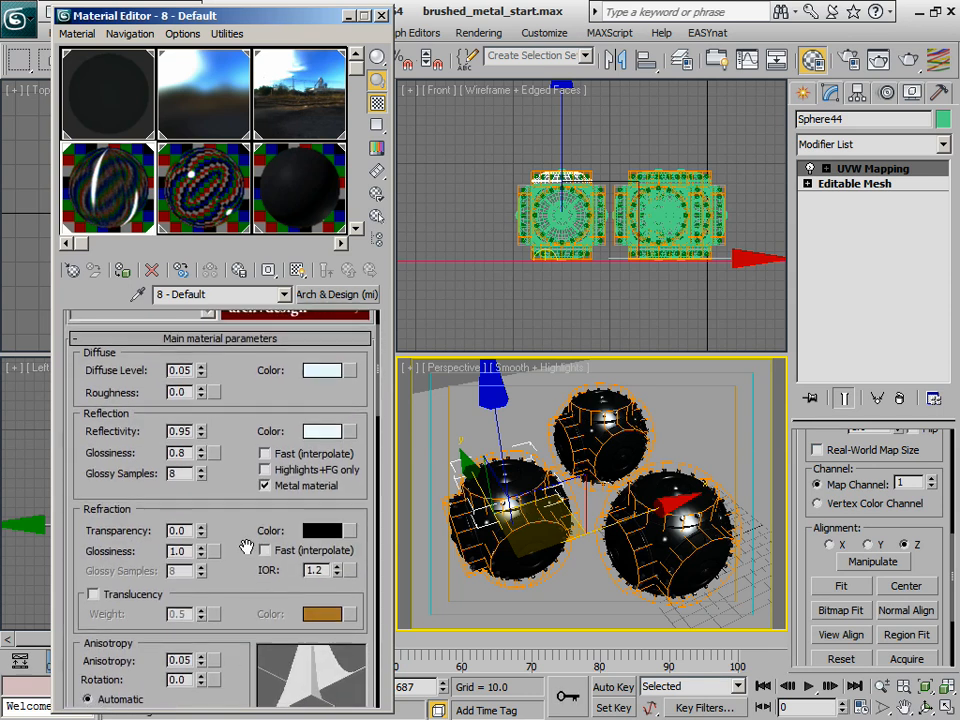
scroll(247, 566, down, 5)
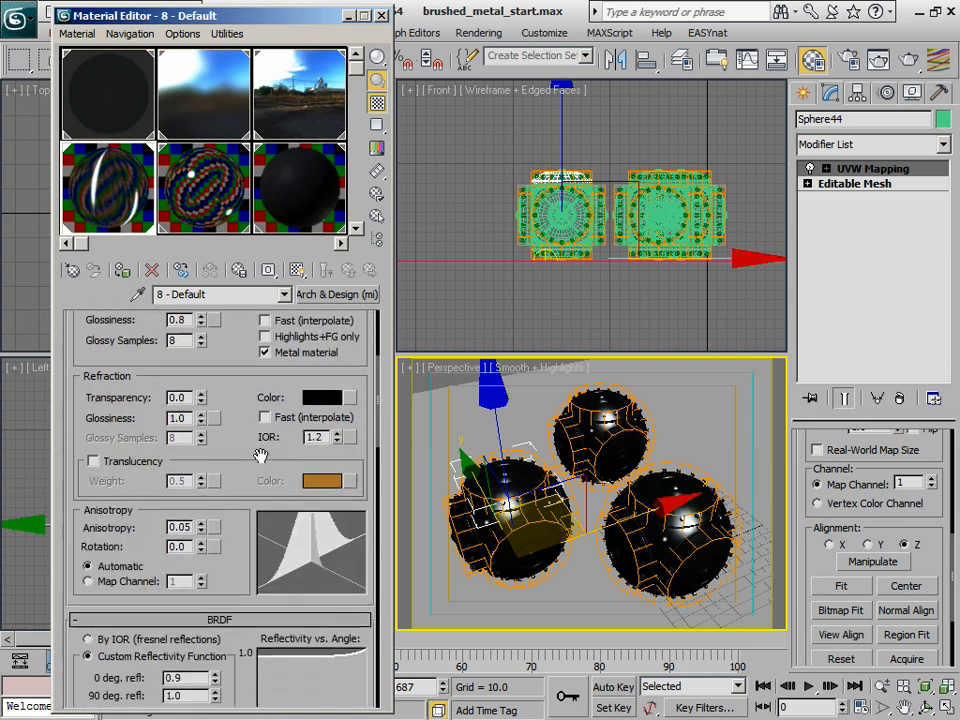
scroll(247, 410, up, 2)
scroll(247, 410, up, 5)
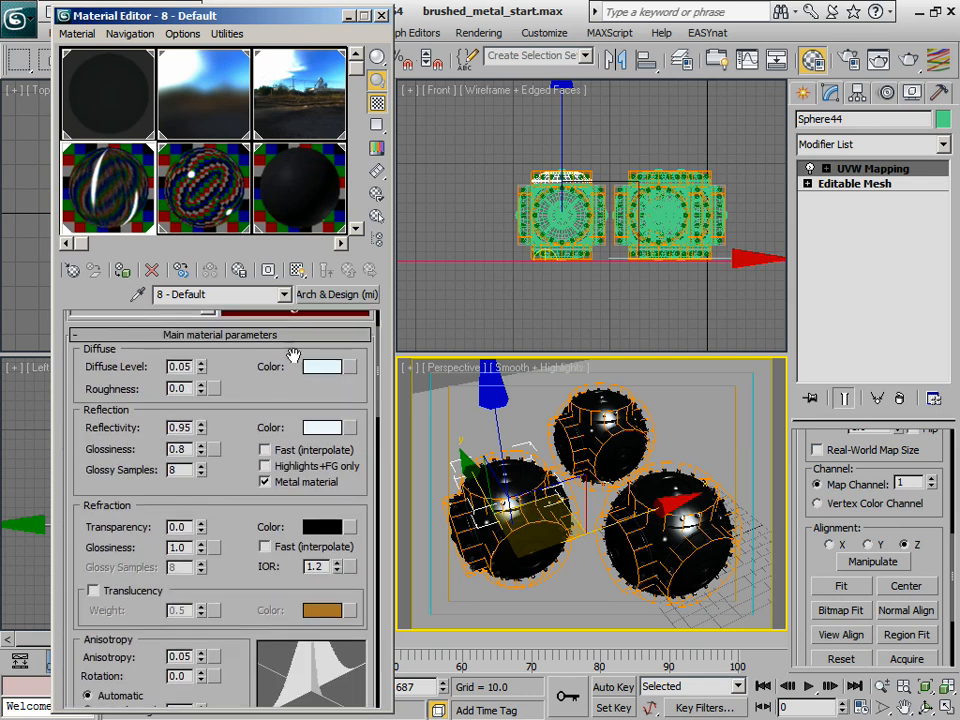
scroll(225, 597, down, 8)
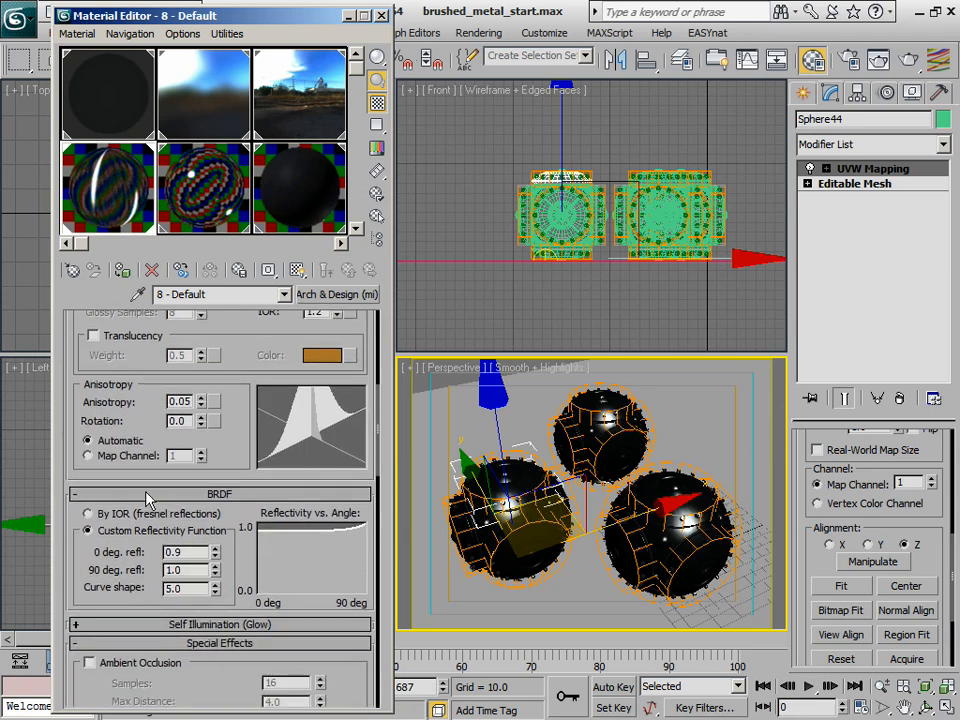
scroll(246, 400, down, 3)
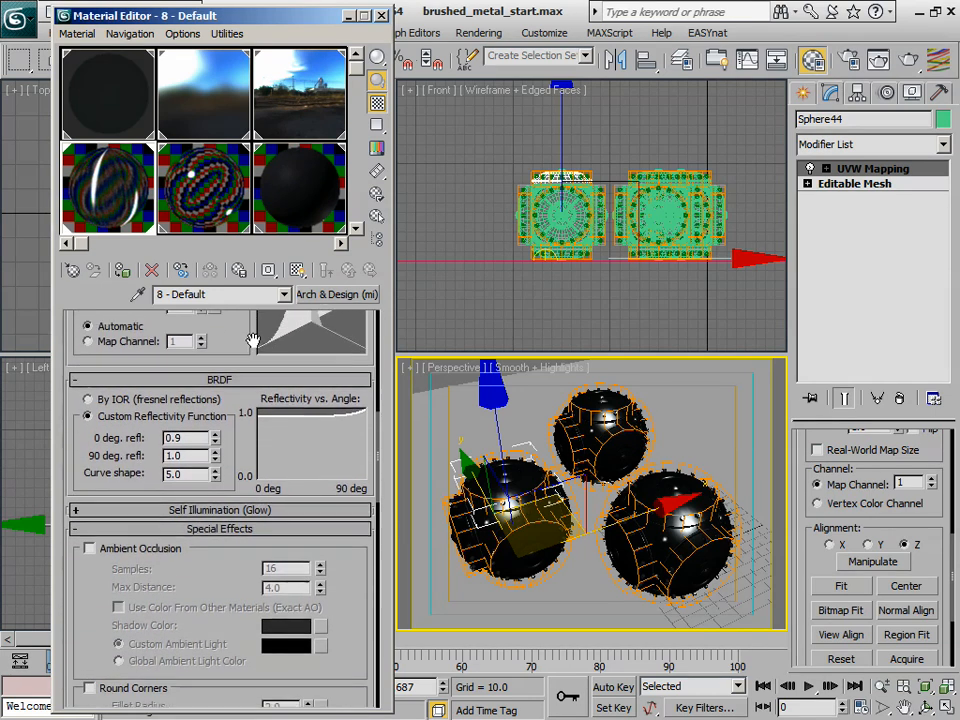
drag(253, 340, 240, 496)
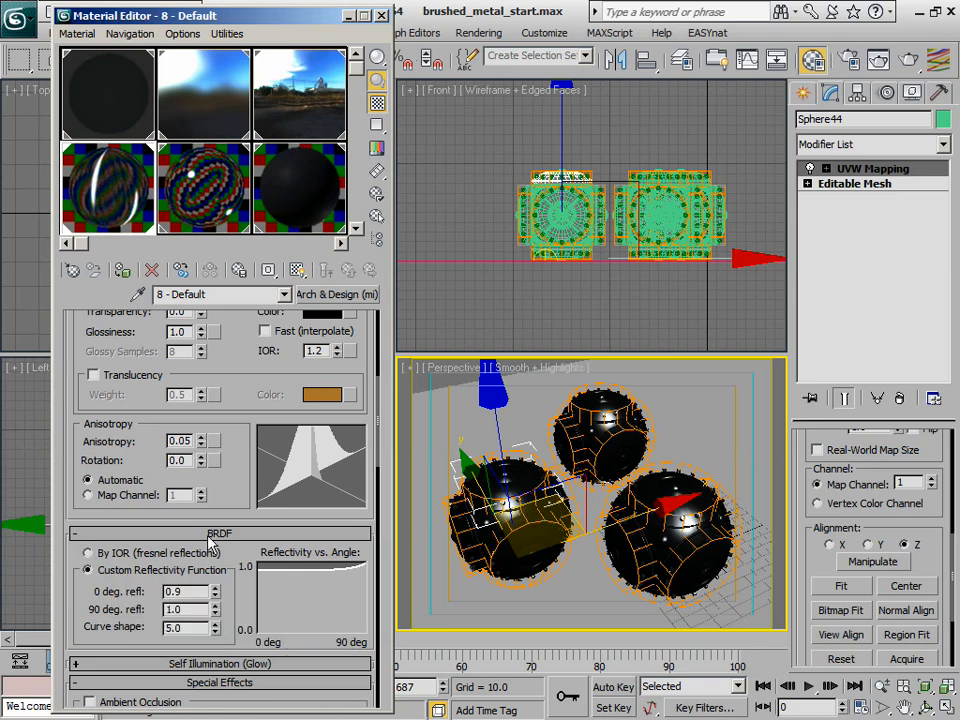
Try adjusting the BRDF Custom Reflectivity Function's reflectivity and curve shape values, and cancel the changes
drag(220, 594, 220, 624)
right_click(220, 624)
scroll(238, 503, up, 1)
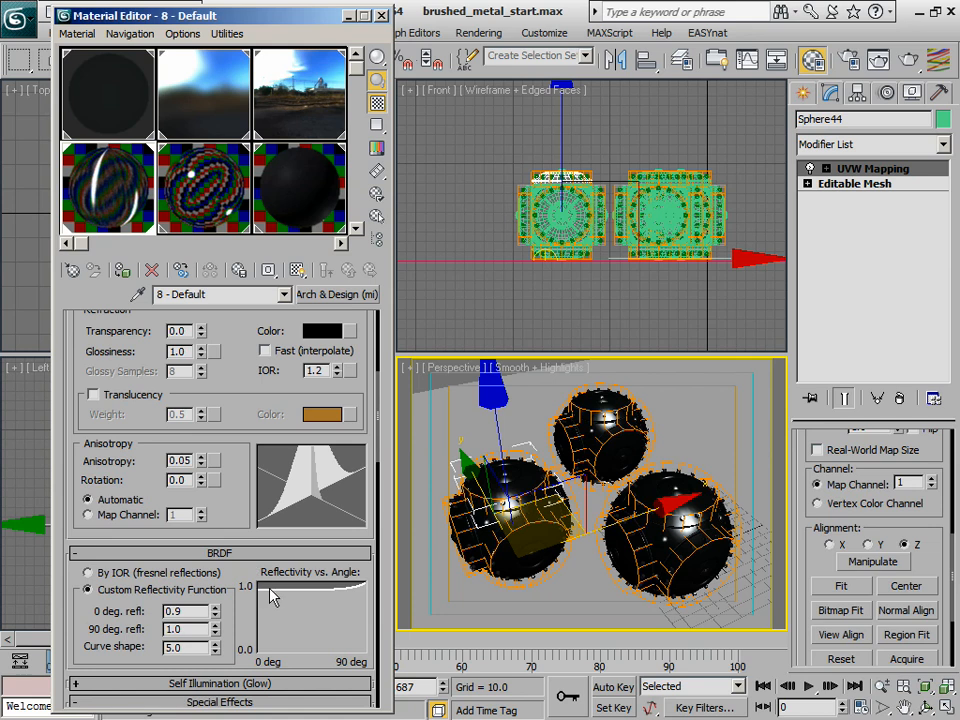
scroll(280, 603, down, 3)
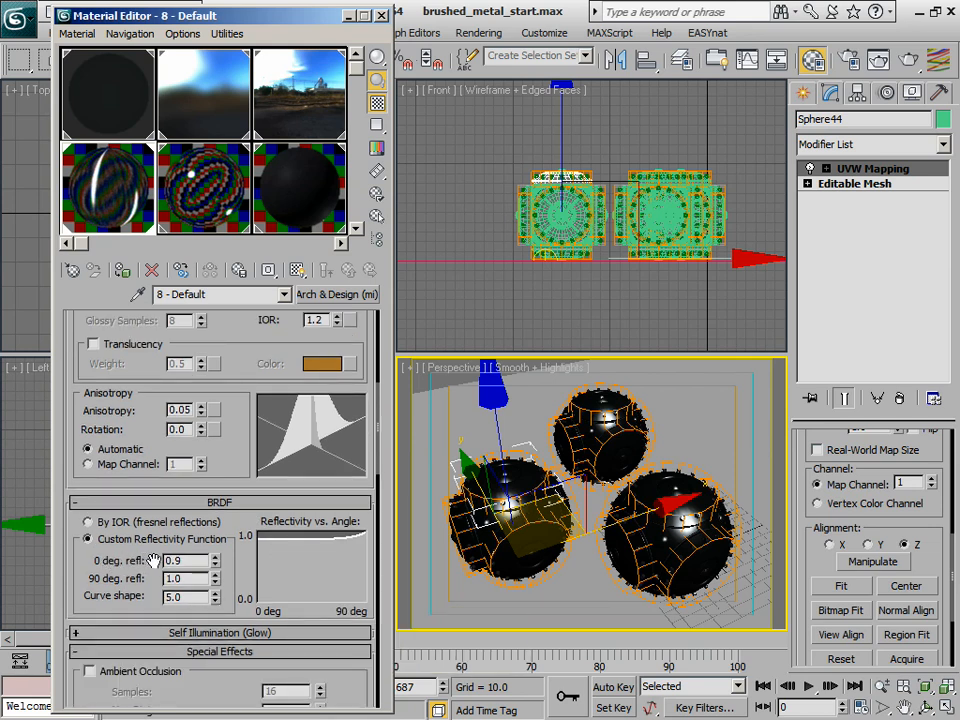
drag(184, 562, 153, 563)
mouse_move(215, 565)
mouse_down()
mouse_move(213, 450)
mouse_move(208, 671)
mouse_move(214, 591)
mouse_up()
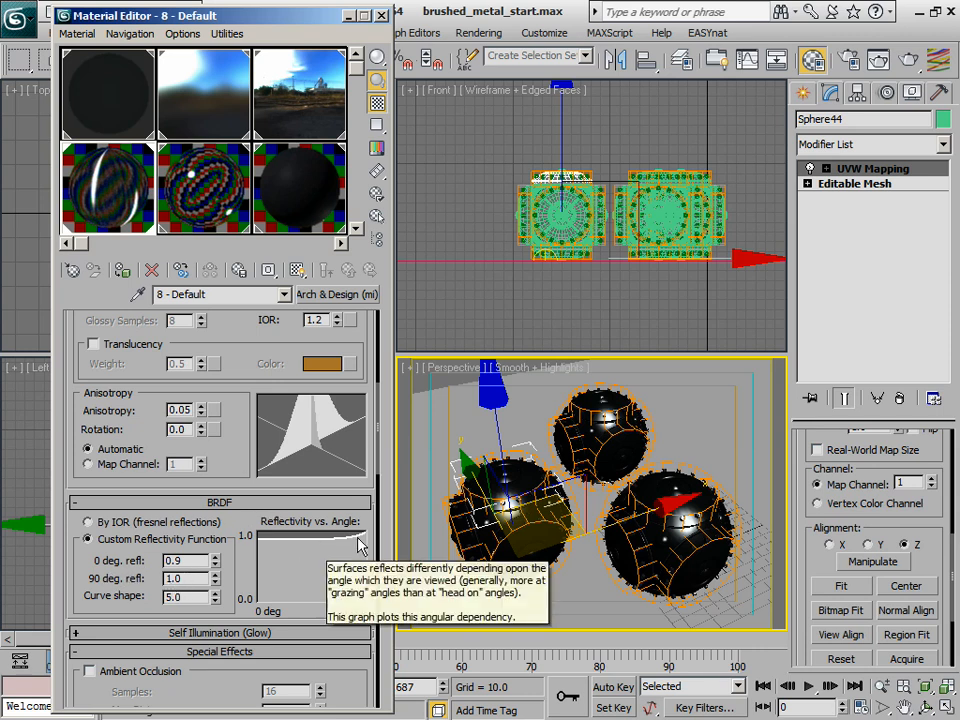
drag(191, 580, 155, 581)
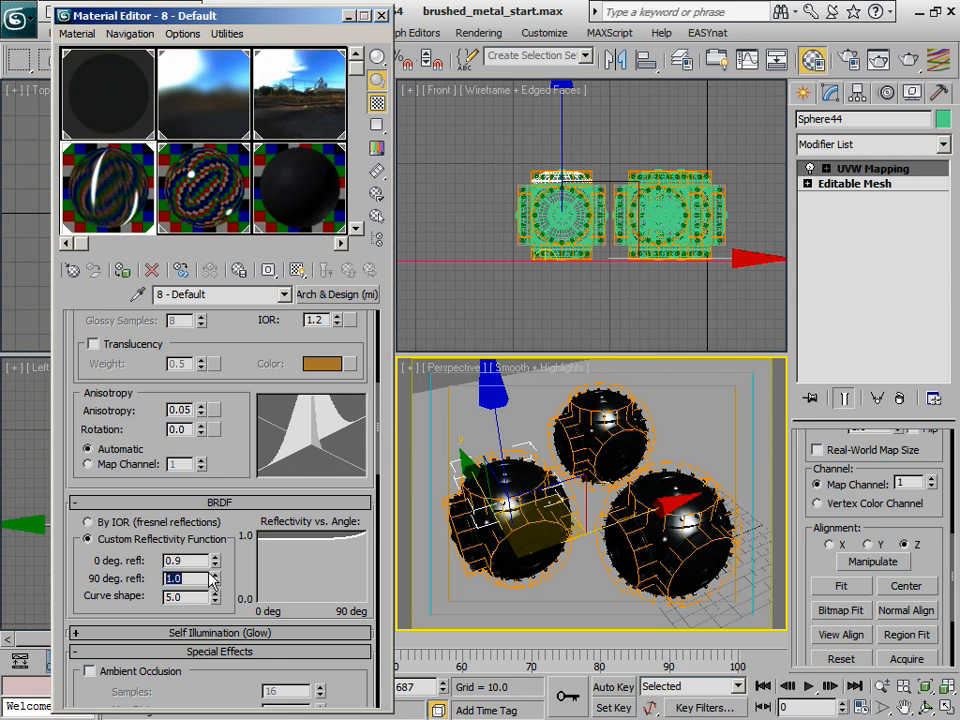
click(215, 592)
drag(205, 658, 242, 223)
right_click(242, 223)
drag(240, 348, 252, 414)
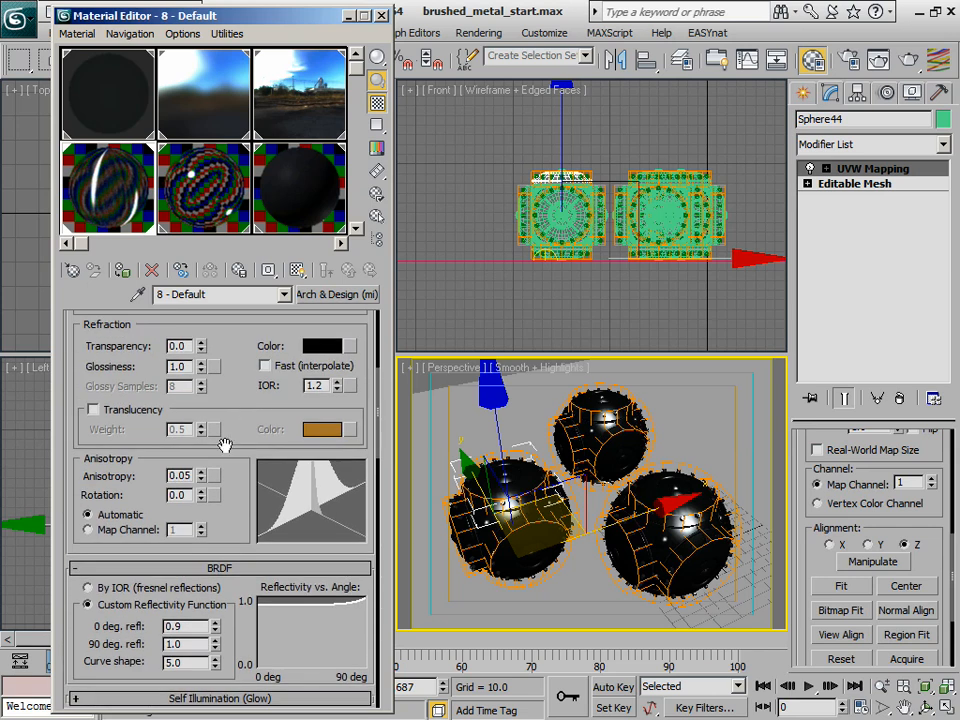
Switch the BRDF to By IOR (fresnel reflections) and set the refraction IOR to 50
click(89, 588)
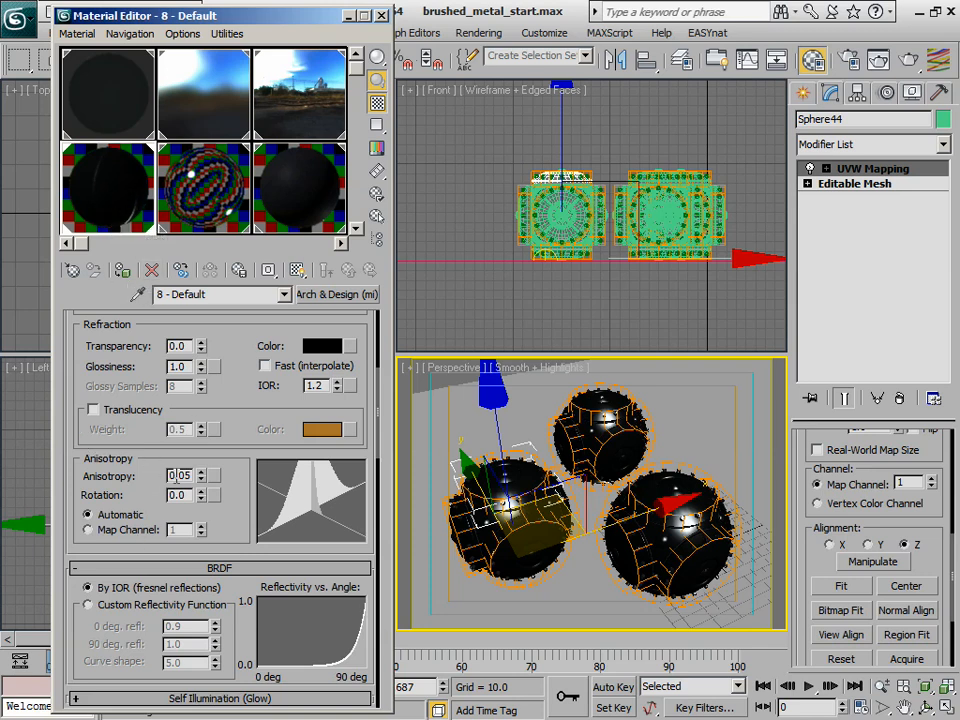
mouse_move(261, 411)
mouse_down()
mouse_move(270, 493)
mouse_move(268, 410)
mouse_up()
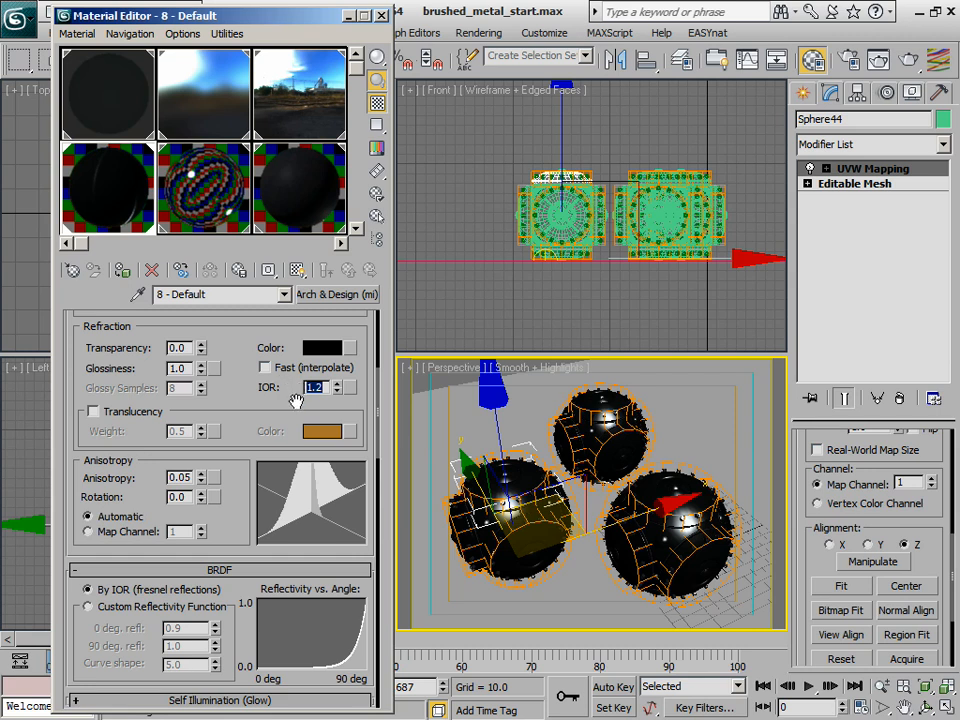
scroll(245, 385, up, 3)
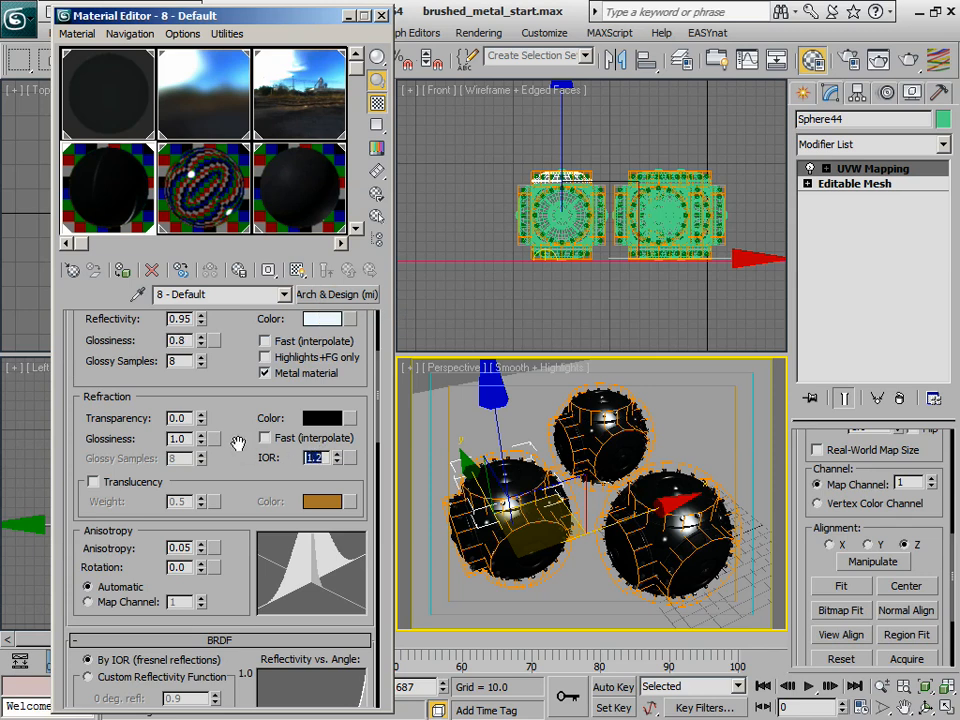
text(50)
key(Return)
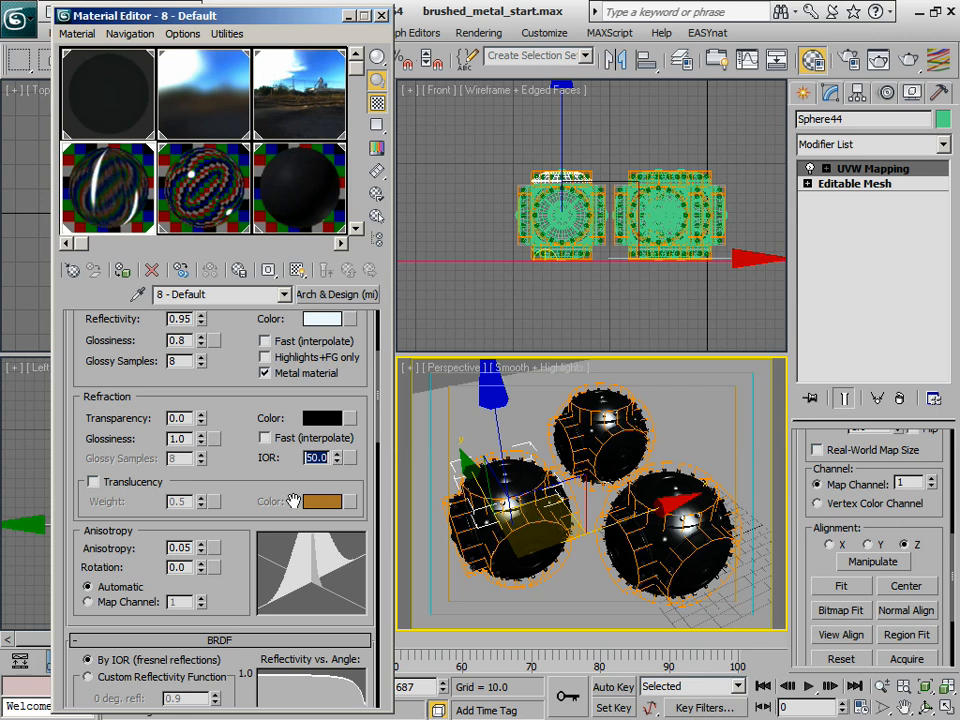
Set the refraction IOR to 25 and check the BRDF's Reflectivity vs. Angle curve
drag(278, 466, 281, 470)
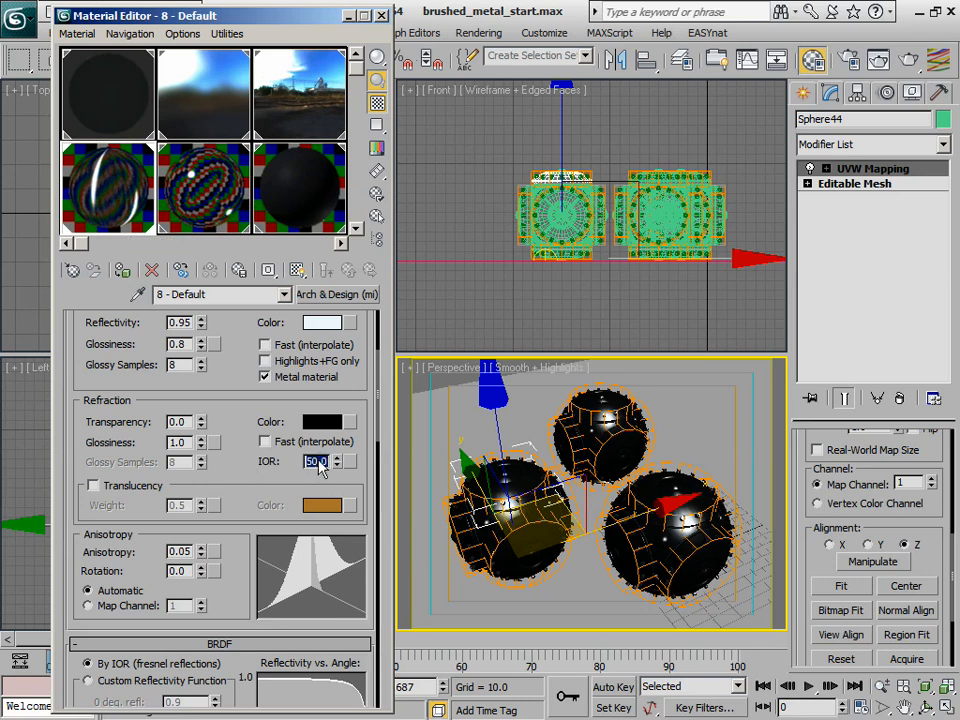
text(25)
key(Return)
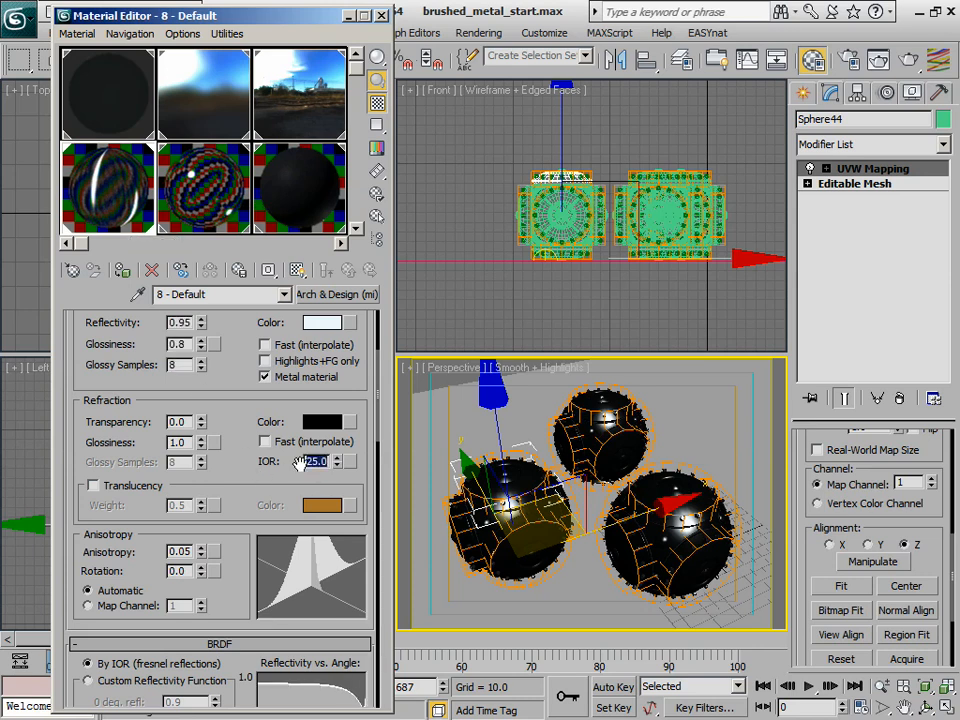
scroll(231, 399, up, 5)
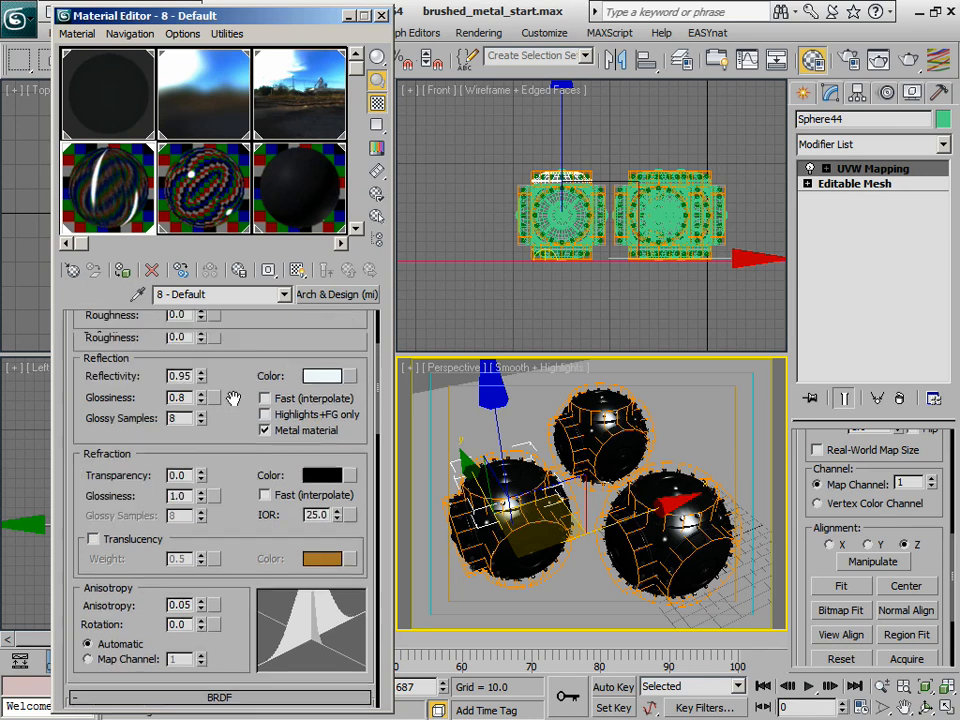
scroll(258, 447, down, 2)
scroll(258, 447, down, 5)
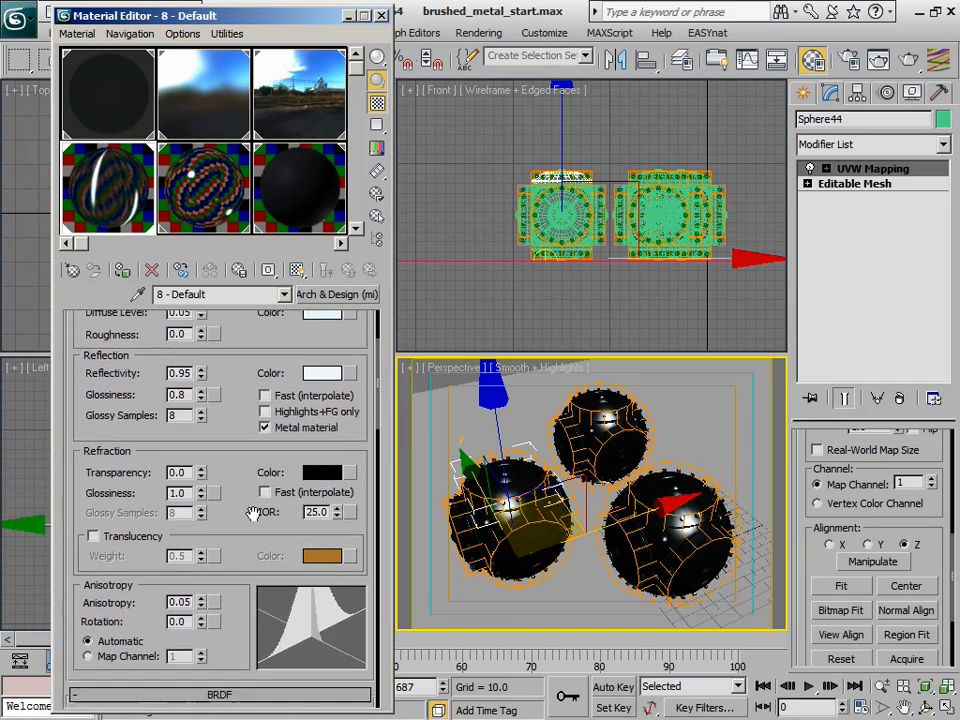
mouse_move(265, 625)
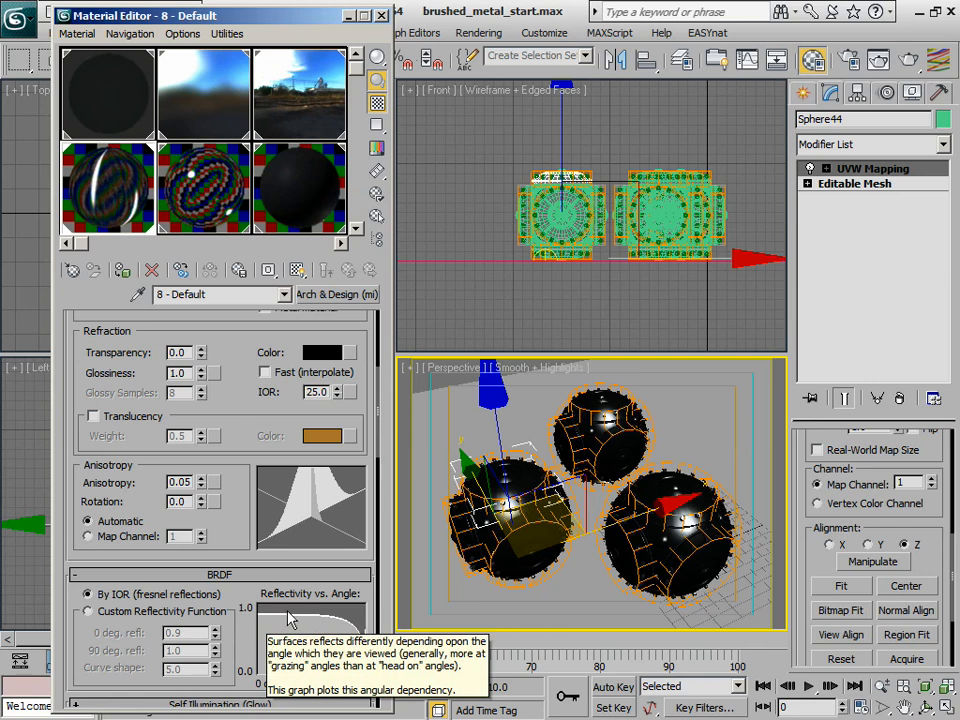
scroll(251, 536, down, 2)
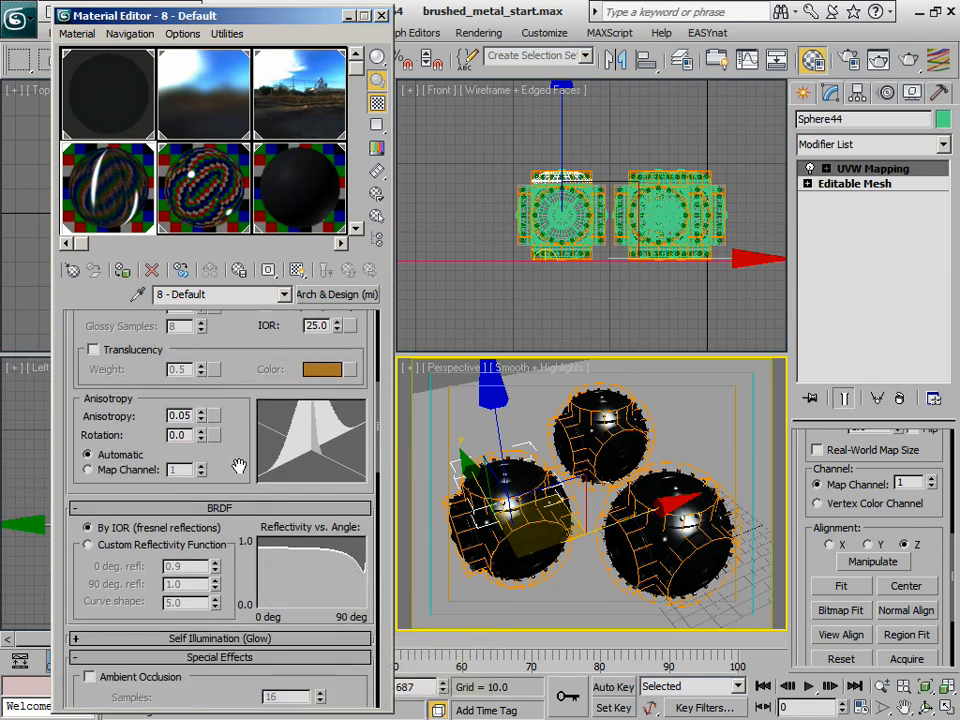
Raise material 8 - Default's refraction IOR to 36.4 and check the BRDF's Reflectivity vs. Angle curve
drag(280, 366, 251, 379)
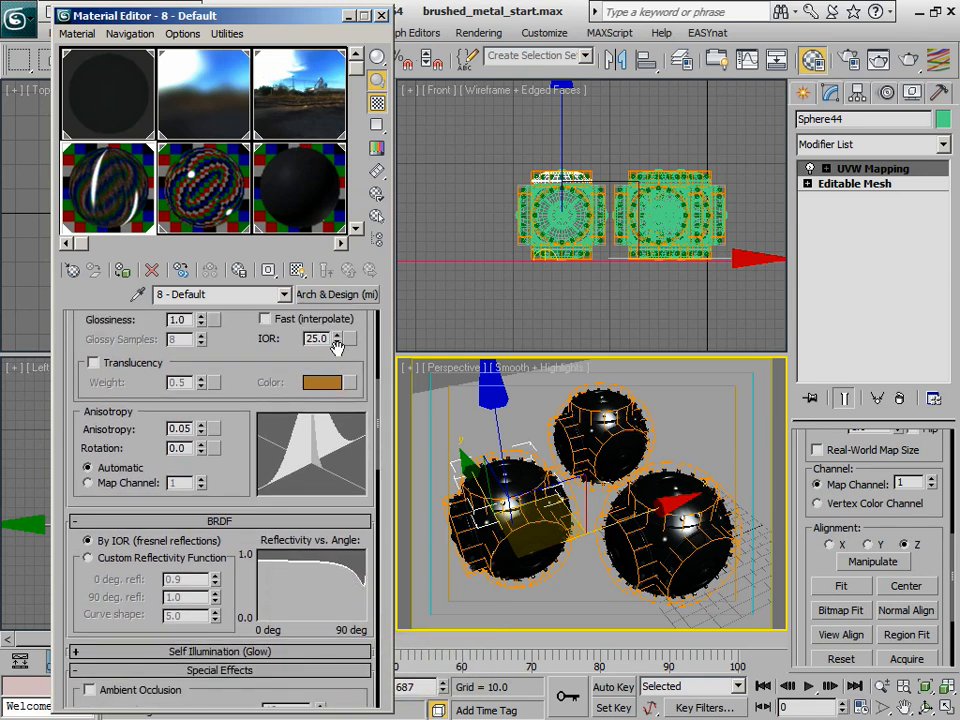
drag(337, 339, 305, 2)
drag(237, 476, 236, 480)
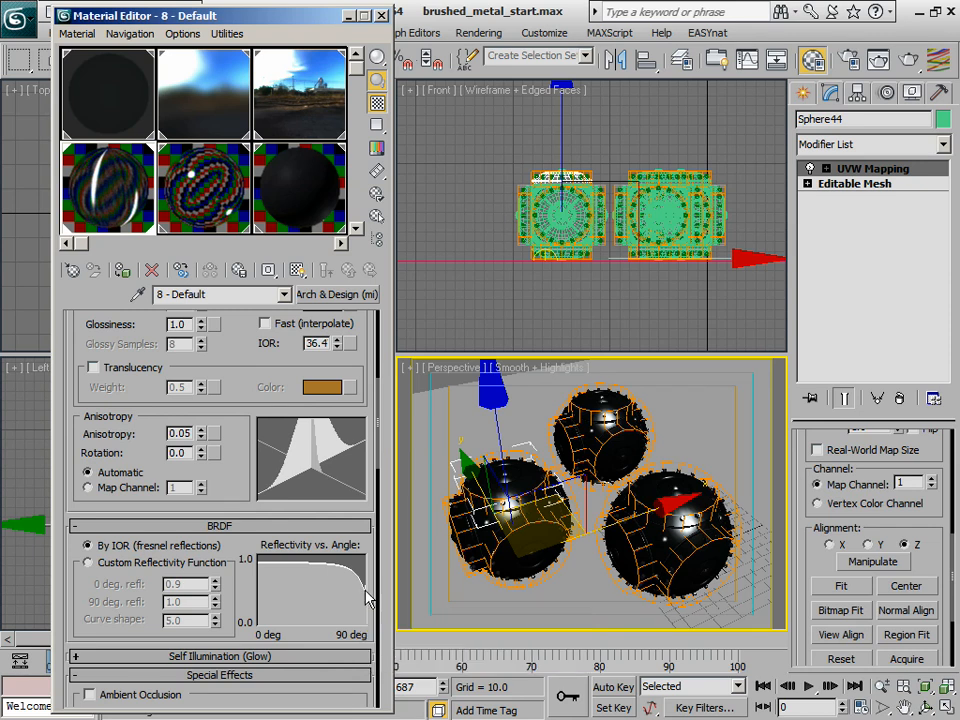
scroll(349, 592, up, 1)
scroll(354, 609, down, 2)
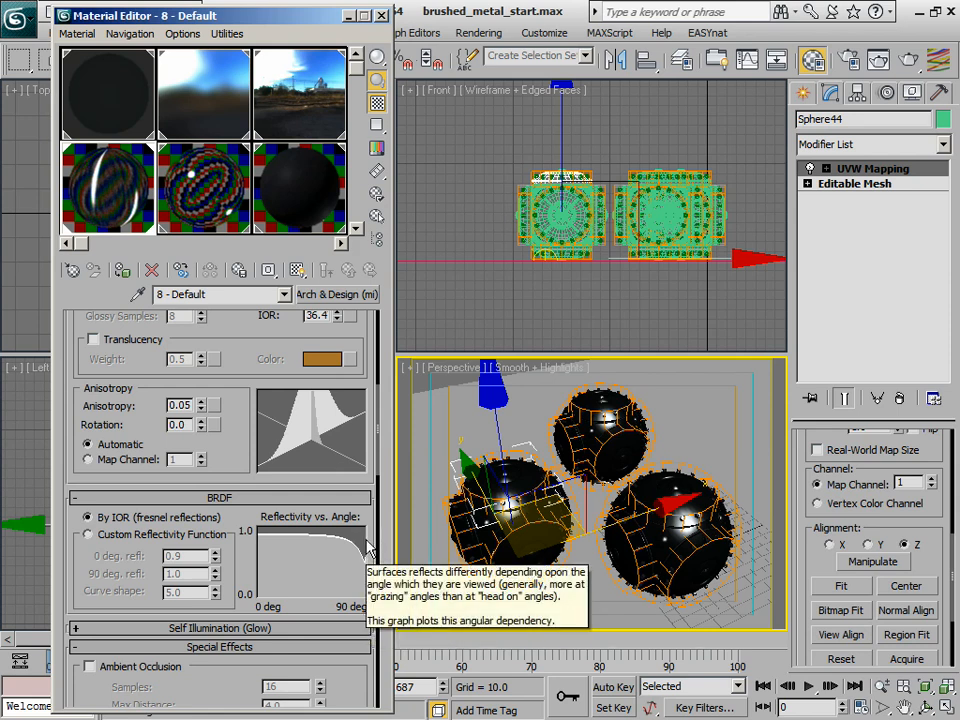
Set the refraction IOR of material 8 - Default to 40
drag(264, 343, 264, 369)
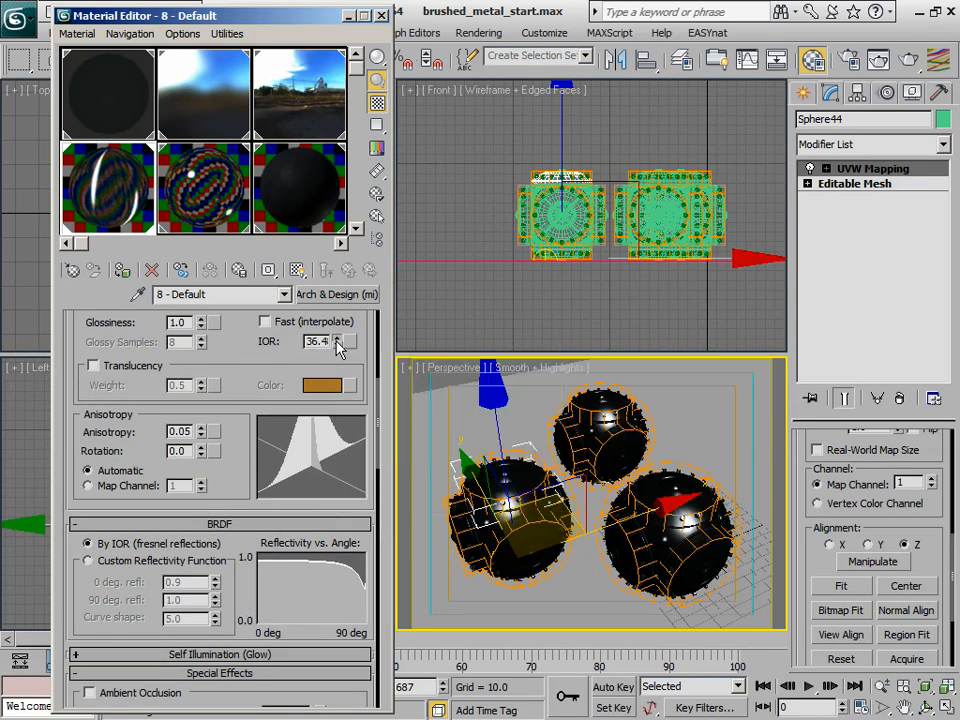
drag(337, 342, 341, 526)
text(40)
key(Return)
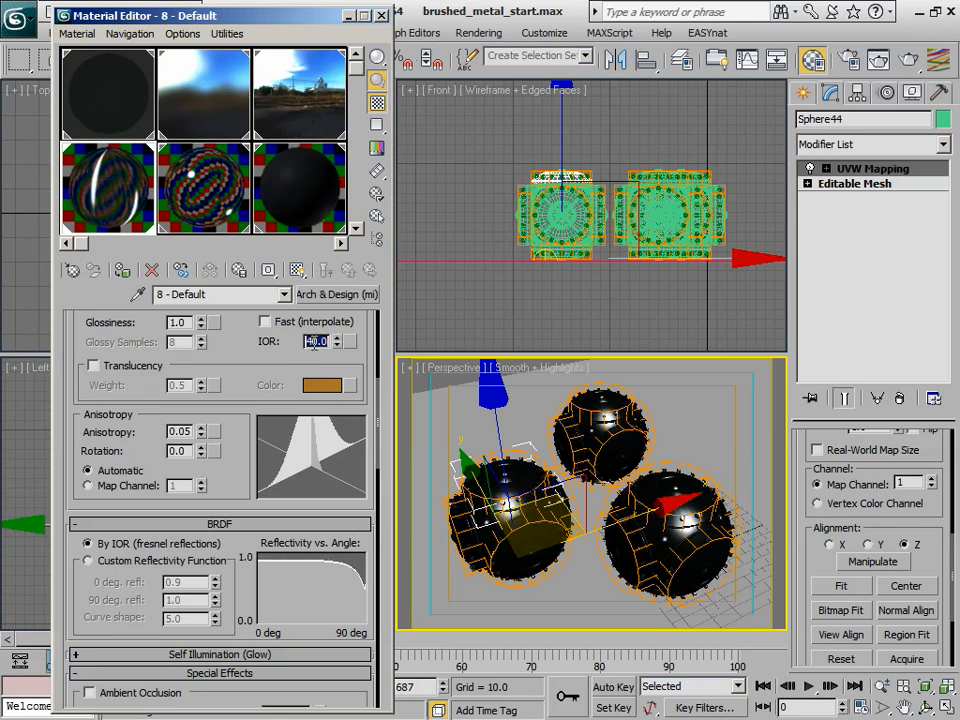
drag(236, 475, 234, 480)
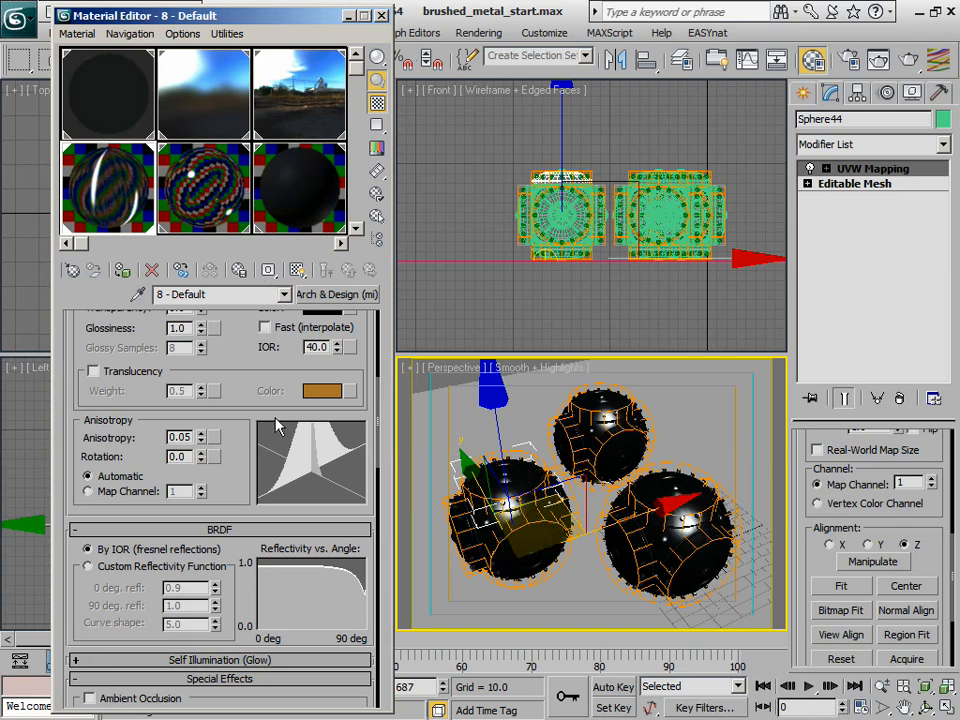
Review material 8 - Default's BRDF, special effects, advanced rendering, anisotropy and main material parameters
scroll(250, 394, up, 1)
scroll(252, 370, down, 3)
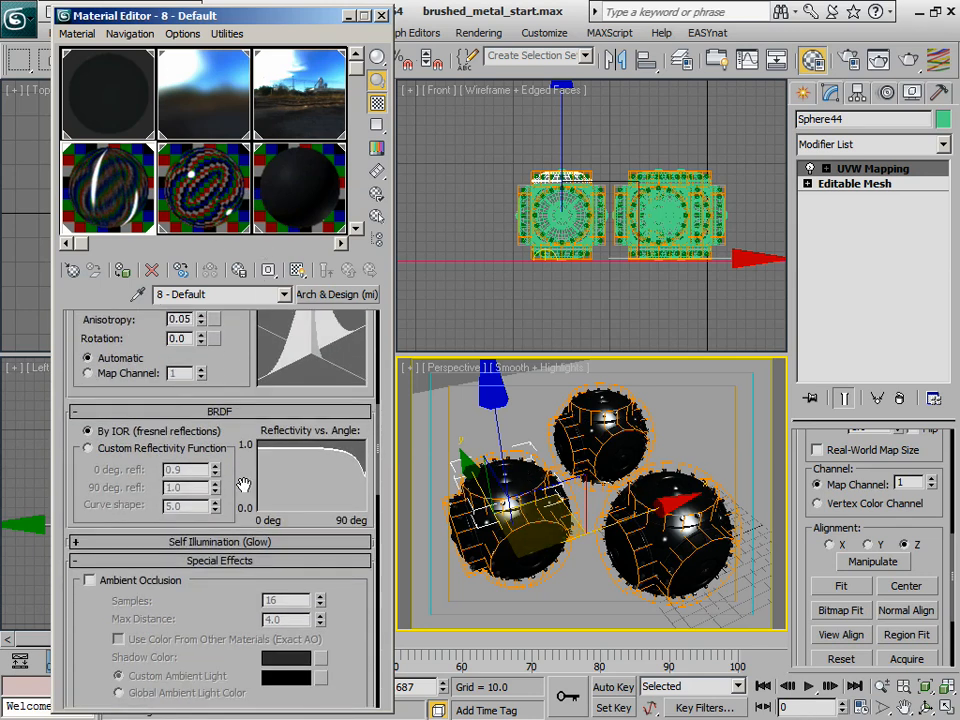
scroll(247, 334, down, 3)
scroll(247, 334, down, 5)
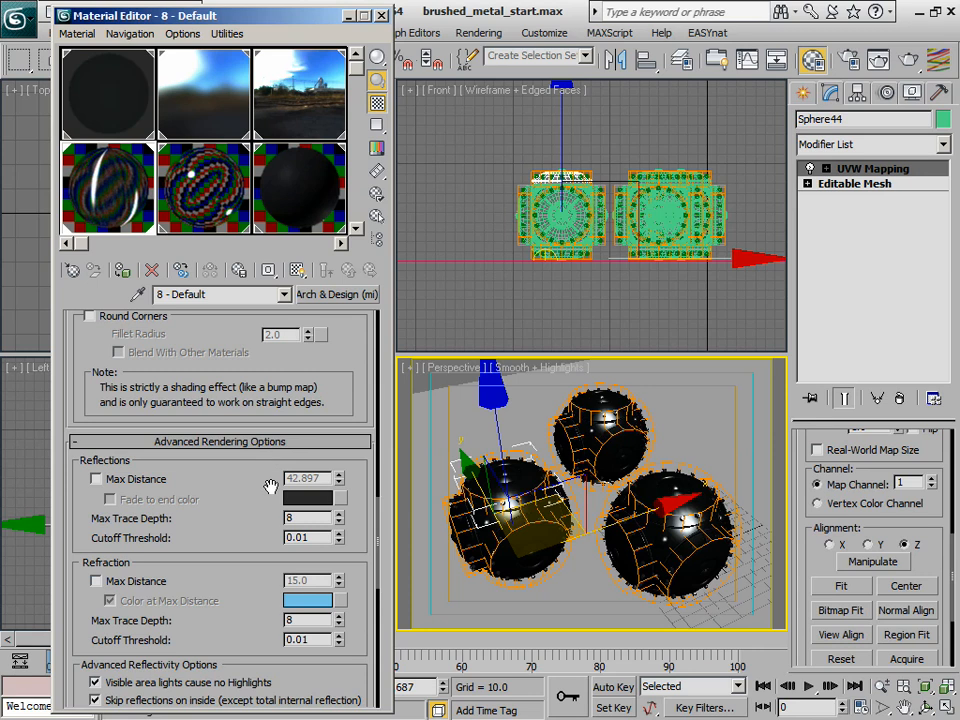
scroll(270, 487, up, 10)
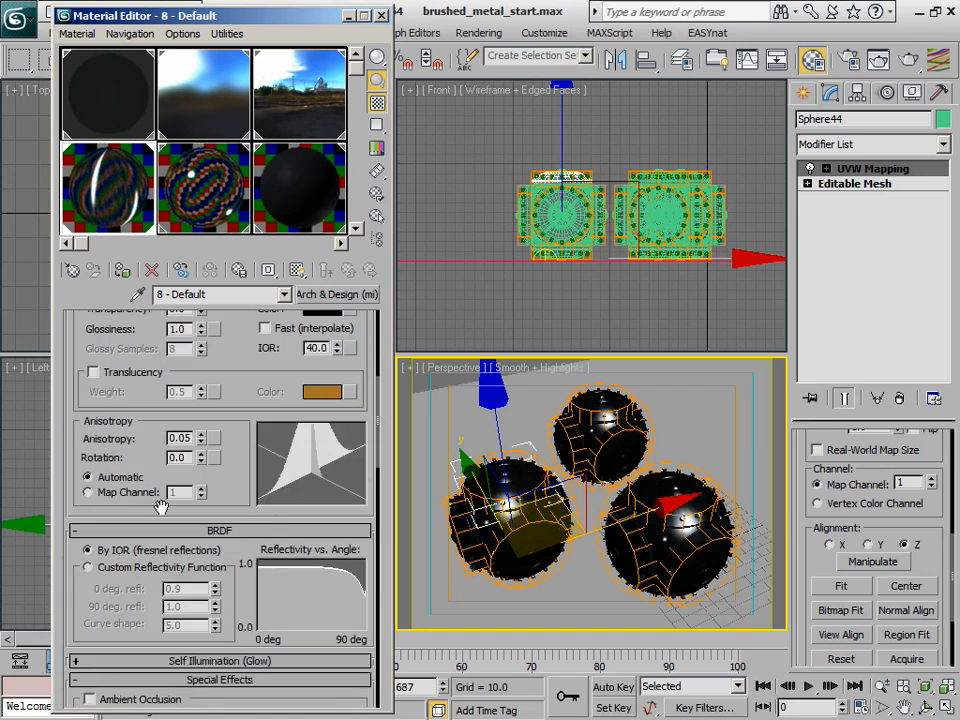
scroll(238, 377, up, 3)
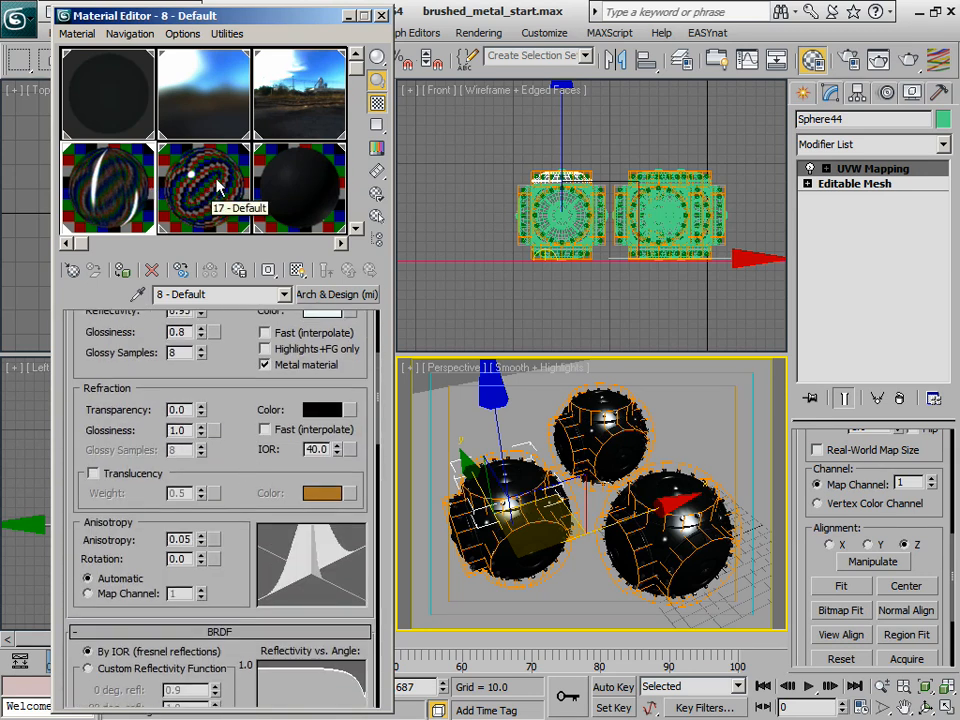
drag(214, 373, 249, 577)
drag(233, 635, 253, 598)
drag(243, 442, 254, 477)
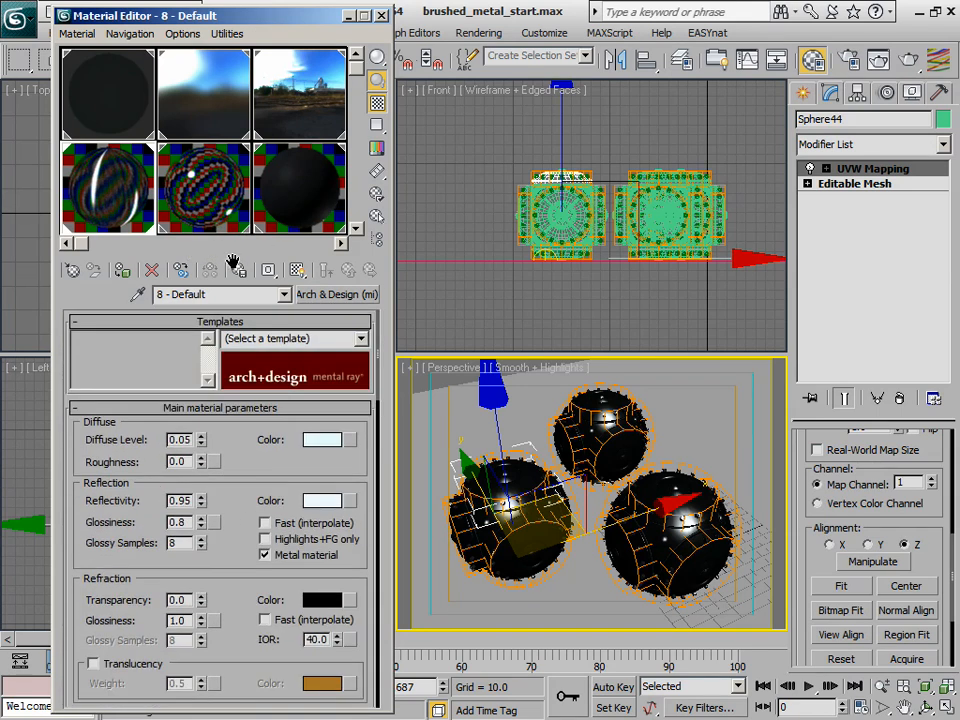
Set the diffuse level of material 17 - Default to 0.1 and compare its glossiness settings with material 8 - Default
click(174, 193)
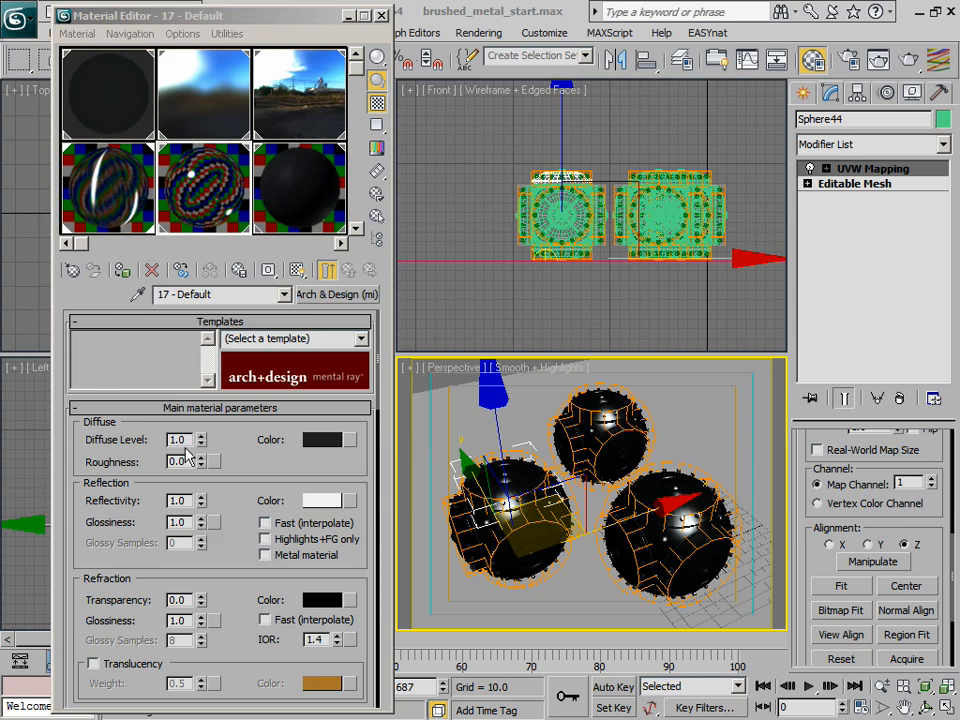
click(102, 420)
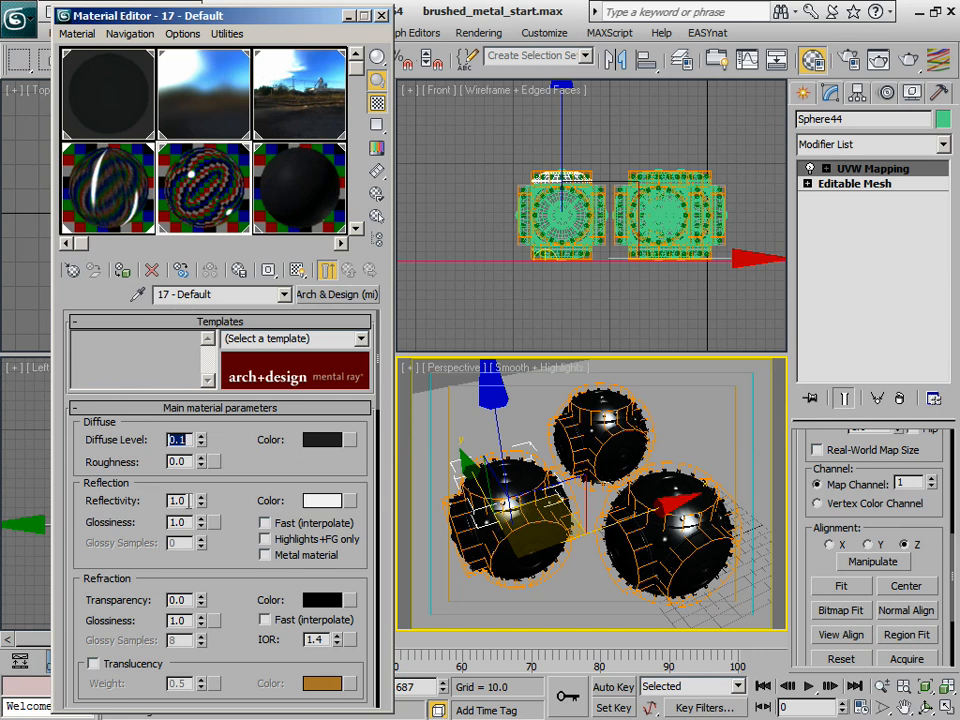
double_click(189, 522)
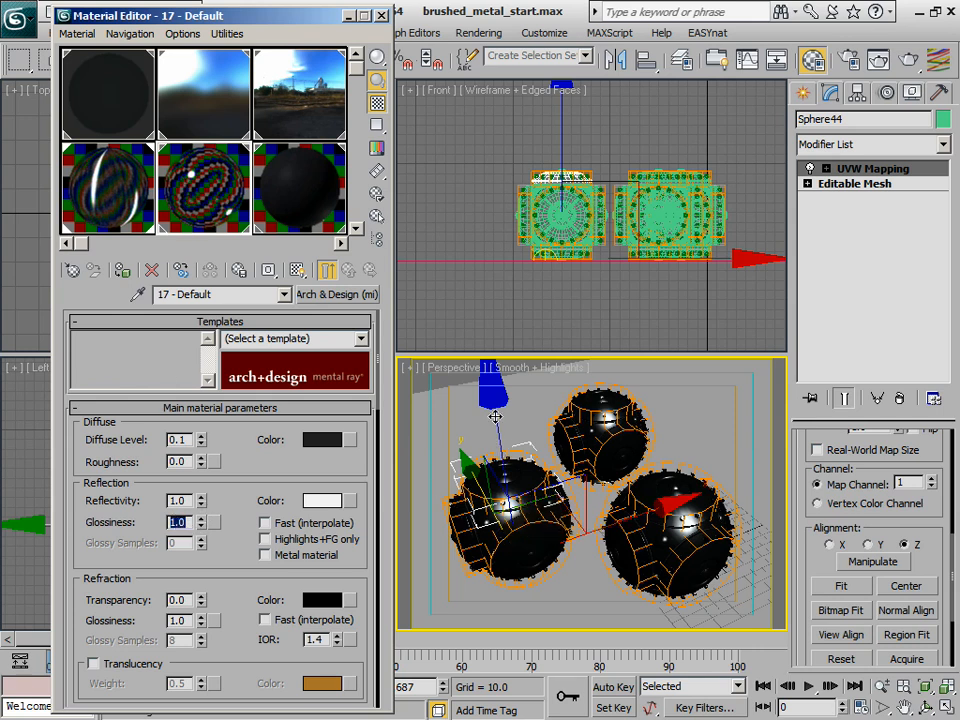
click(162, 152)
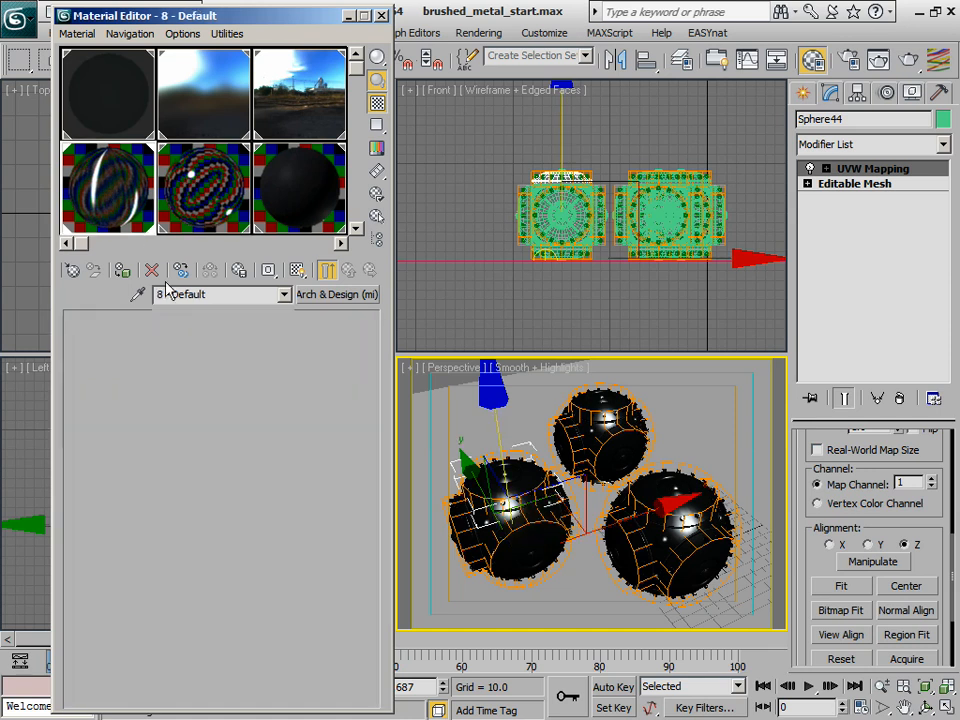
drag(182, 540, 141, 540)
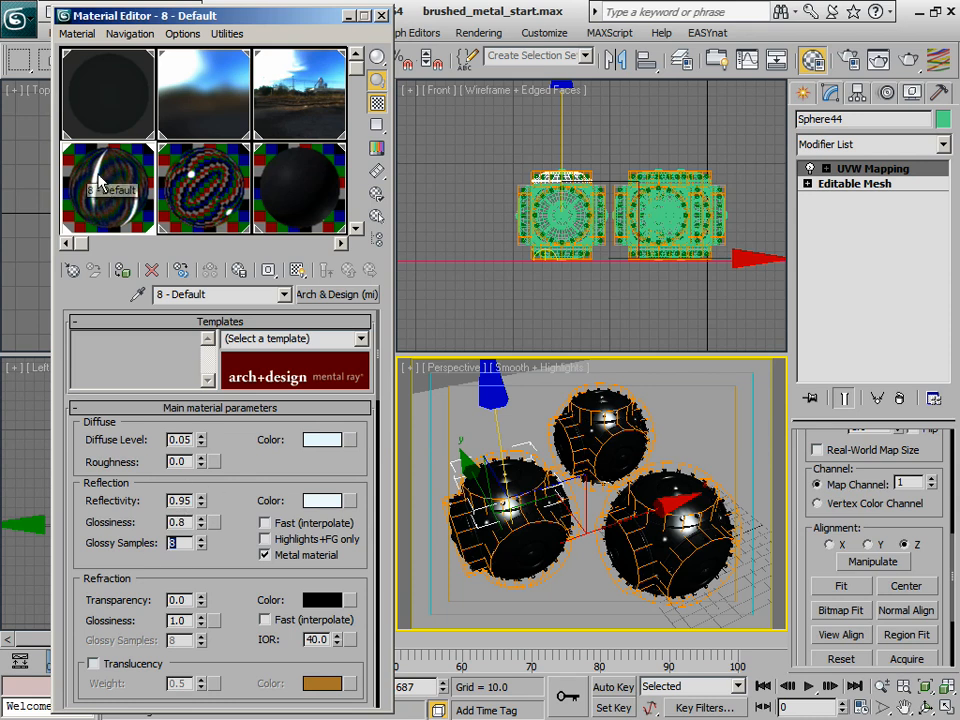
Enable Metal material for material 17 - Default and set its diffuse color to pure white
click(194, 184)
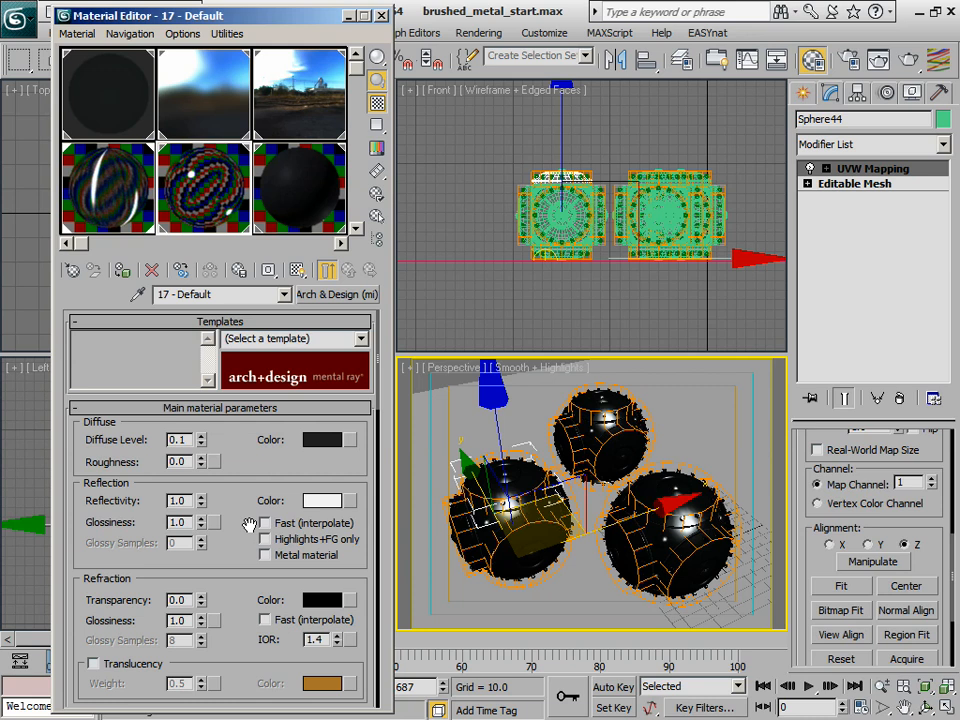
click(265, 555)
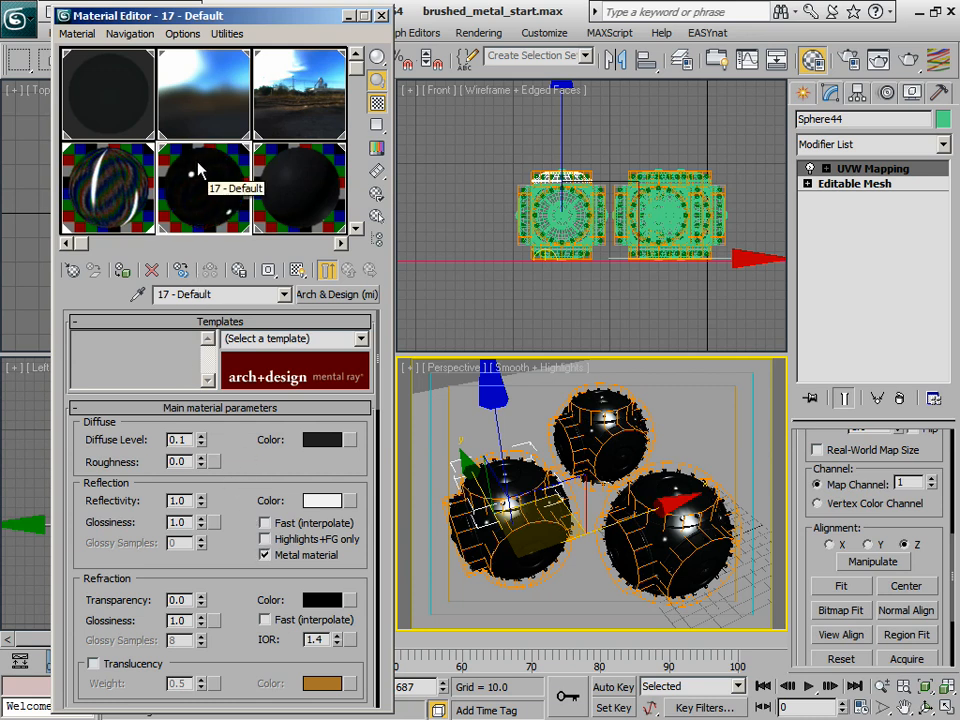
click(322, 440)
drag(574, 245, 577, 258)
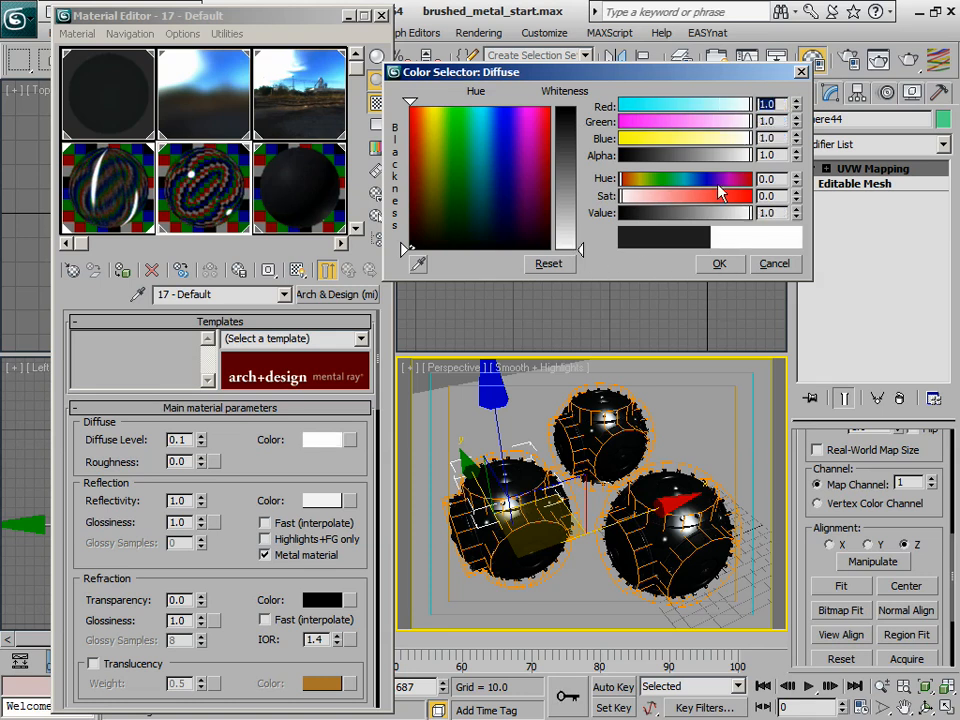
click(719, 264)
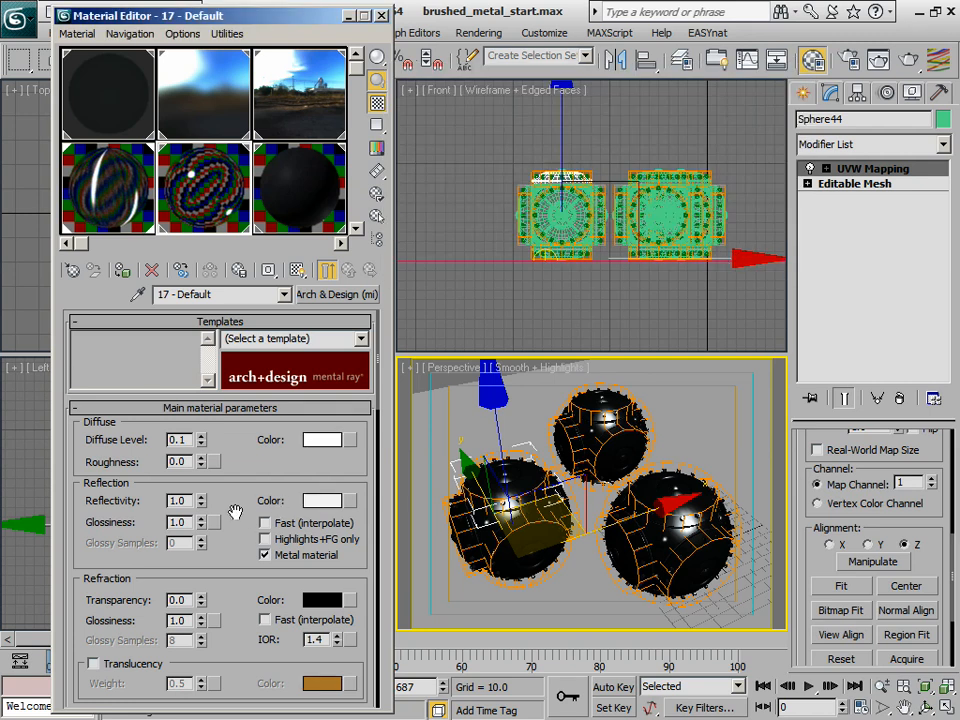
Switch material 17 - Default's BRDF to By IOR (fresnel reflections) and set its refraction IOR to 50
mouse_move(236, 511)
mouse_down()
mouse_move(242, 491)
mouse_move(244, 517)
mouse_up()
drag(238, 572, 246, 390)
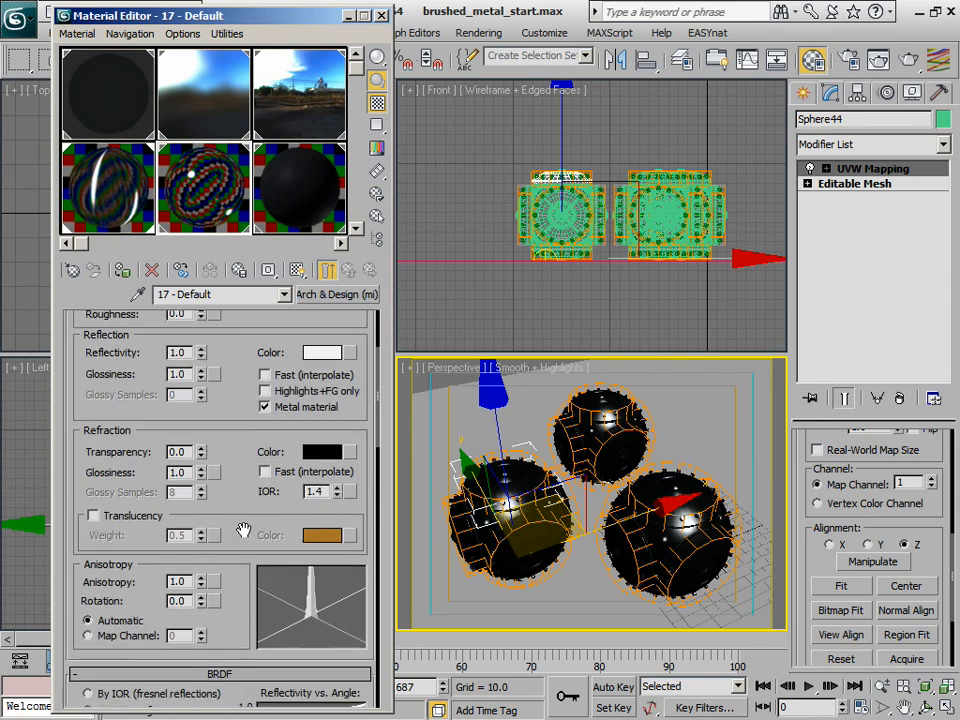
drag(244, 530, 257, 383)
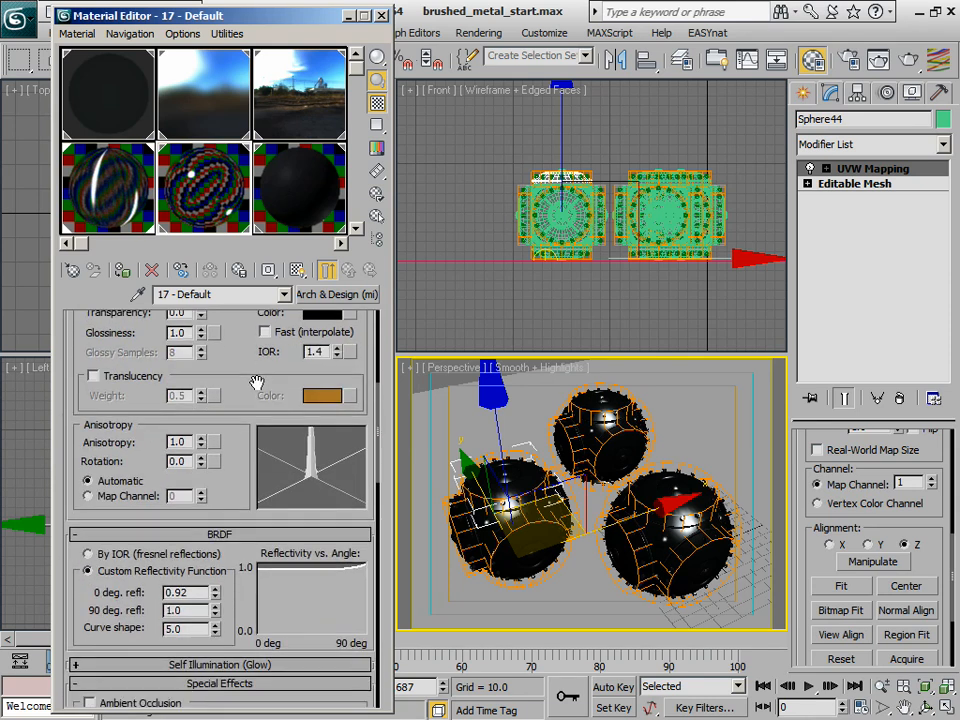
click(164, 555)
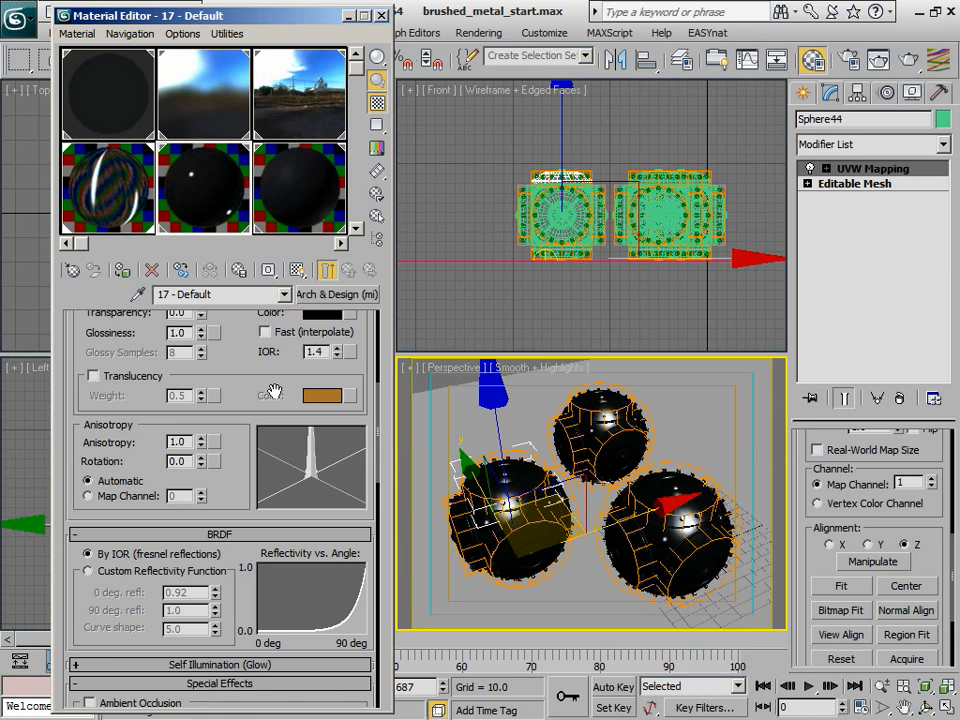
scroll(300, 440, up, 3)
drag(337, 427, 12, 387)
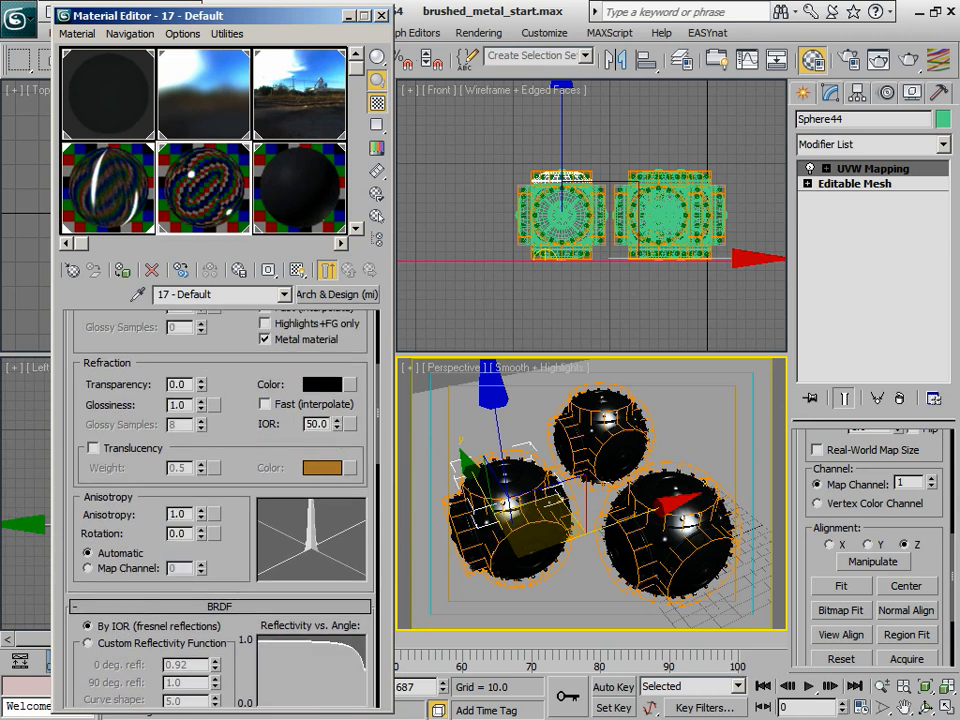
scroll(245, 360, up, 1)
scroll(250, 352, down, 4)
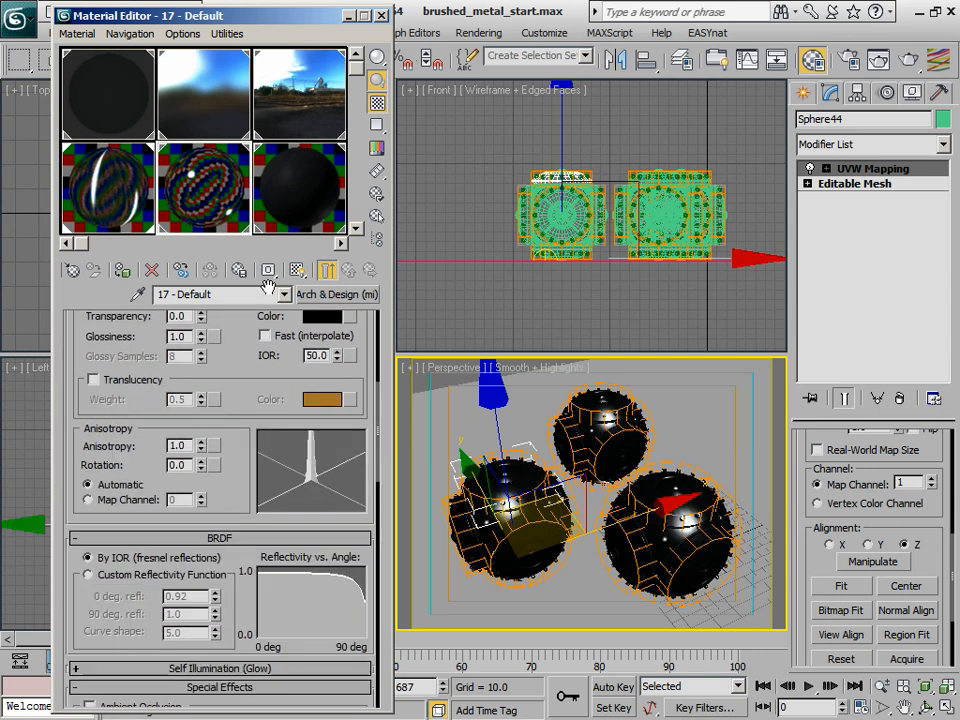
scroll(248, 400, up, 6)
scroll(190, 500, down, 2)
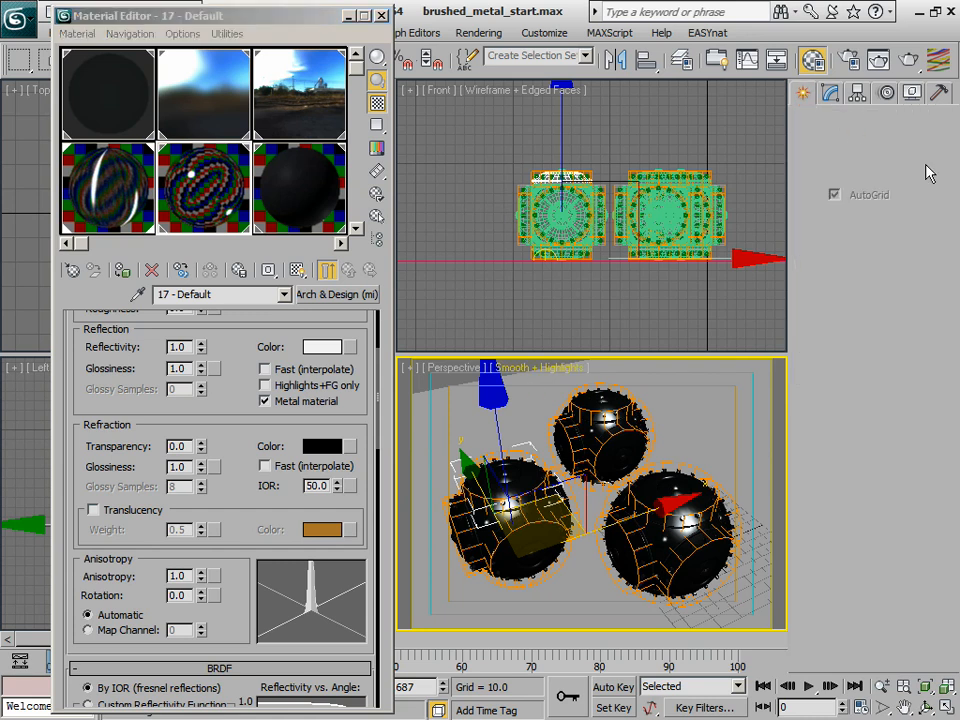
Show the Photometric light types available for creating lights
click(803, 92)
click(855, 124)
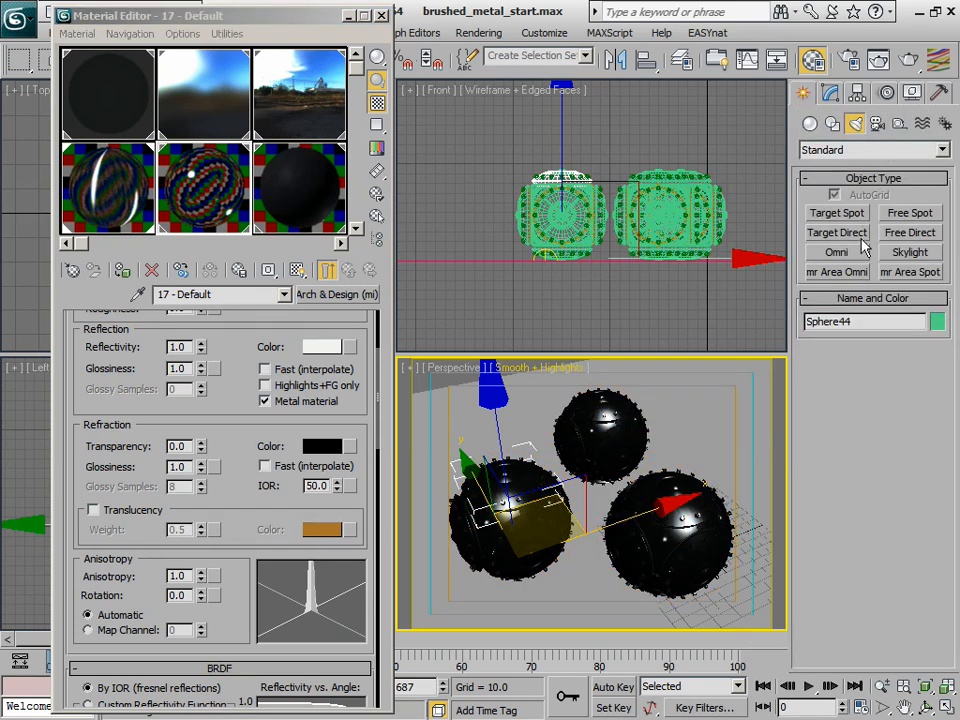
click(860, 150)
click(850, 158)
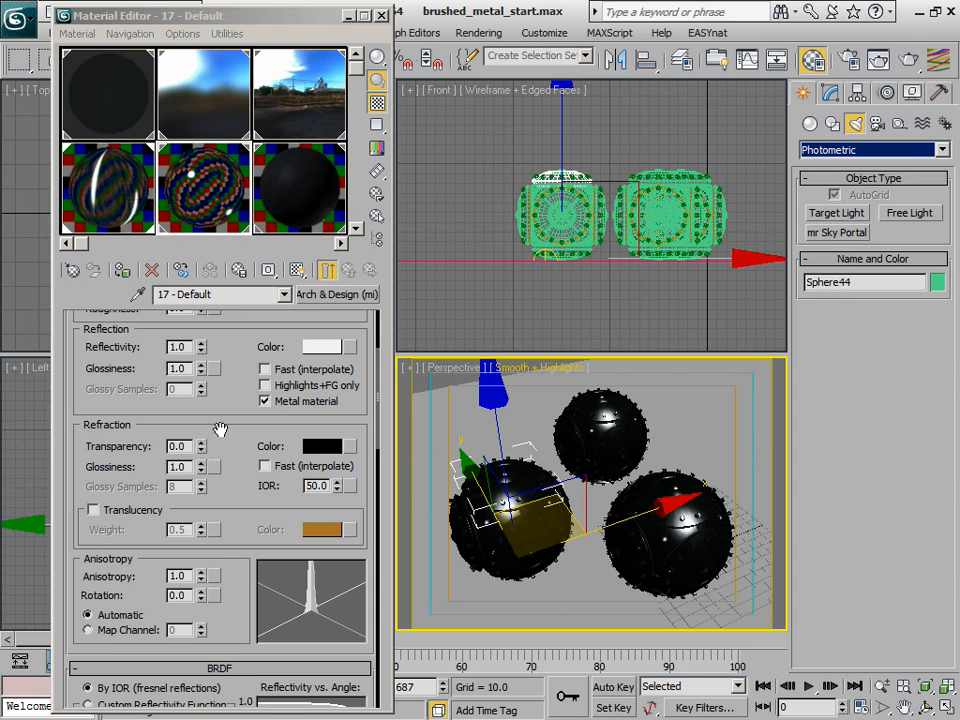
Render the Perspective view and move the rendered frame window clear of the material settings
scroll(241, 387, up, 5)
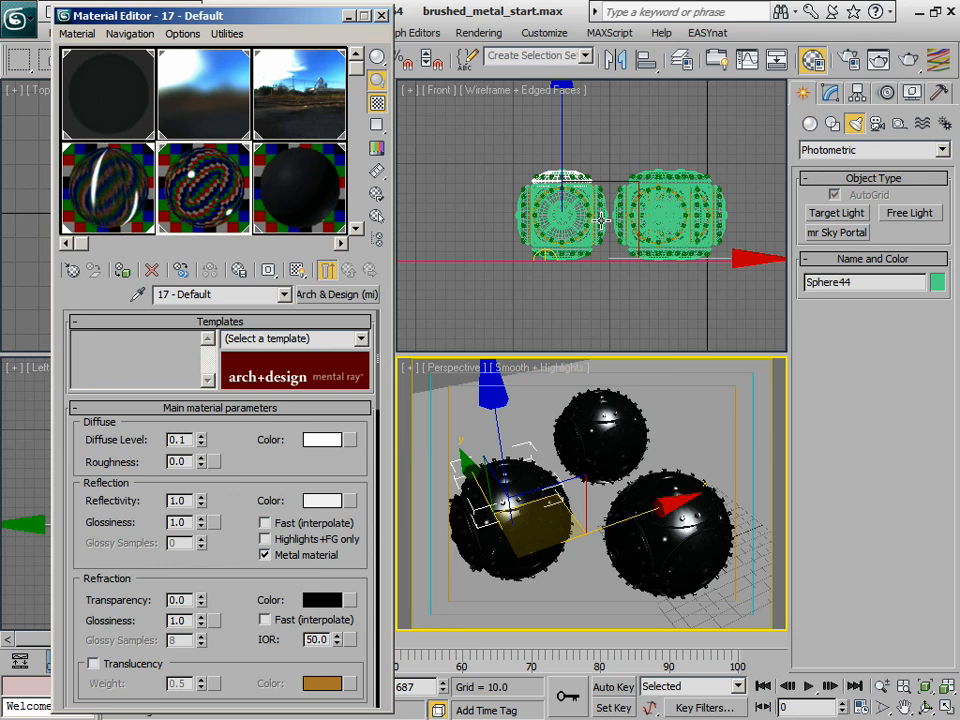
click(910, 62)
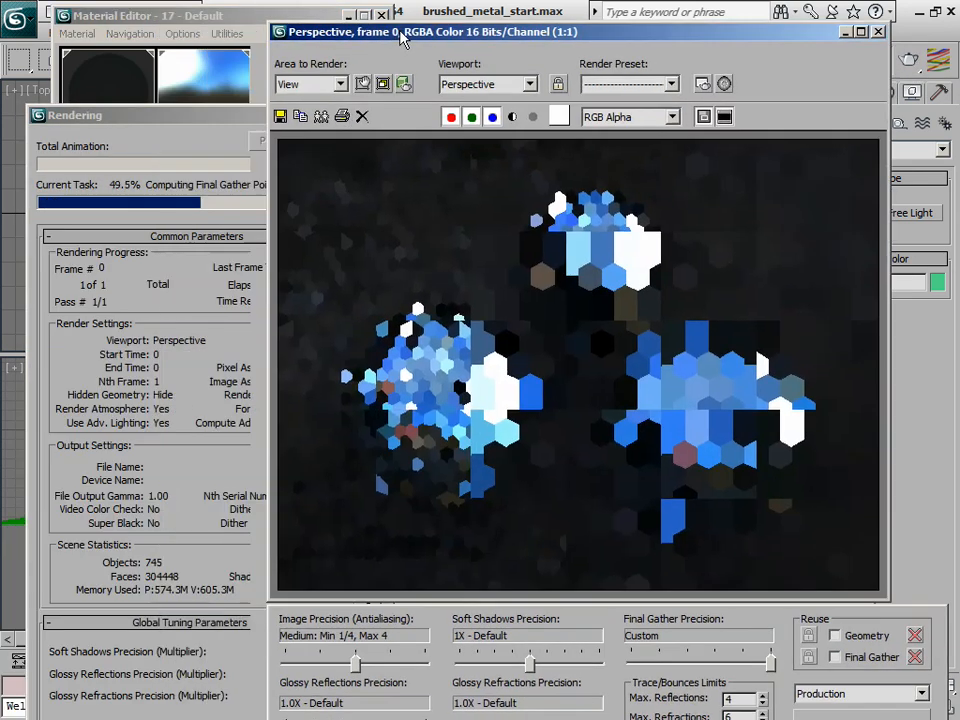
drag(400, 37, 440, 20)
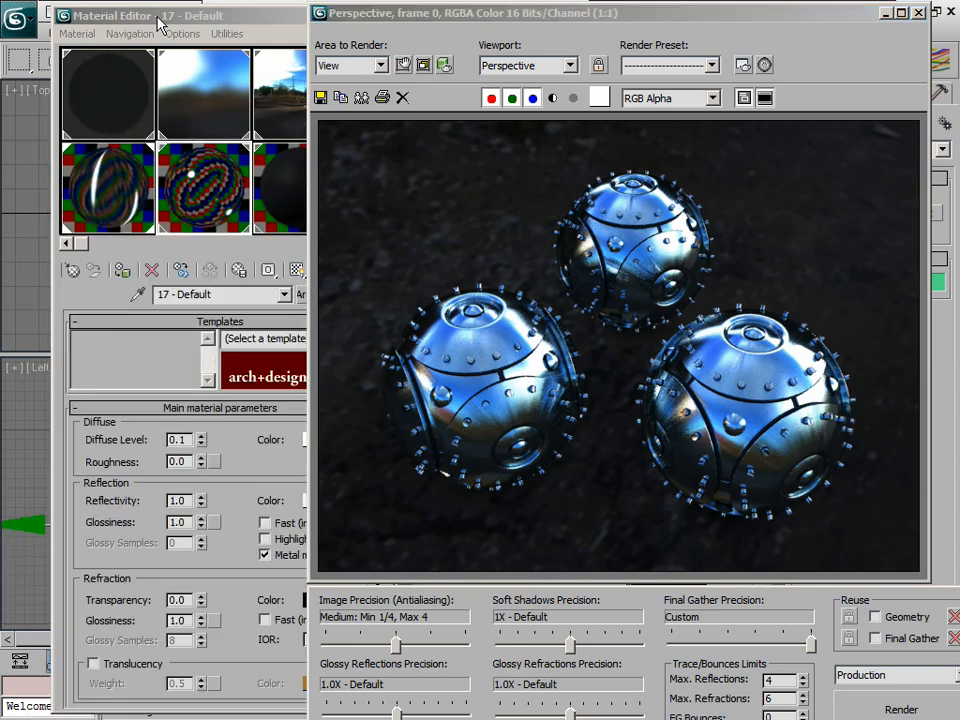
Examine material 8 - Default's settings from the main parameters down to the special effects beside the render
click(160, 22)
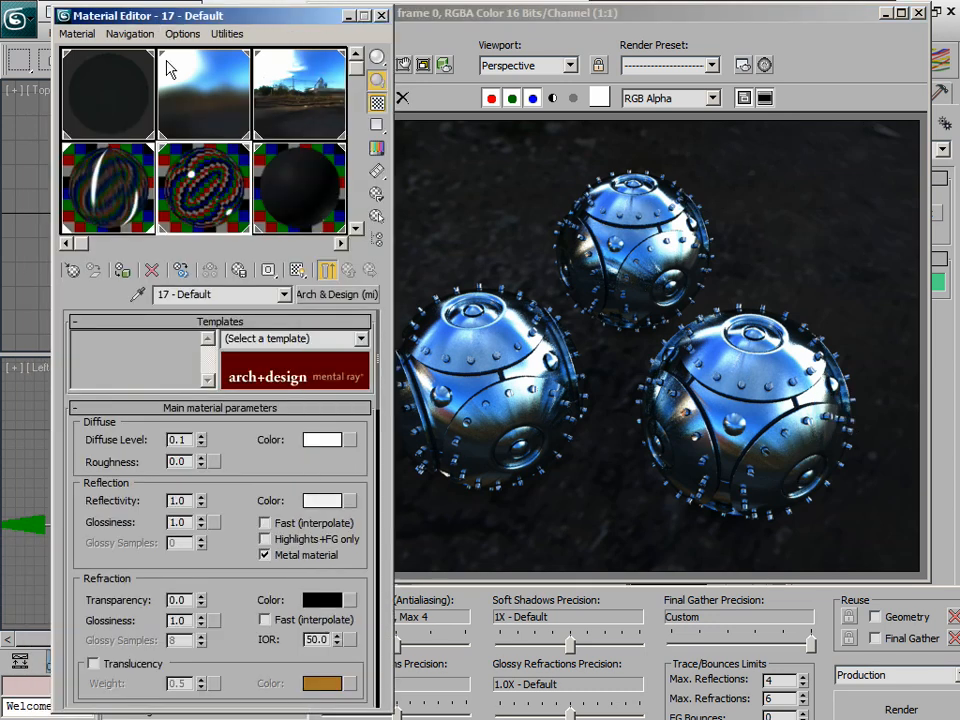
click(100, 180)
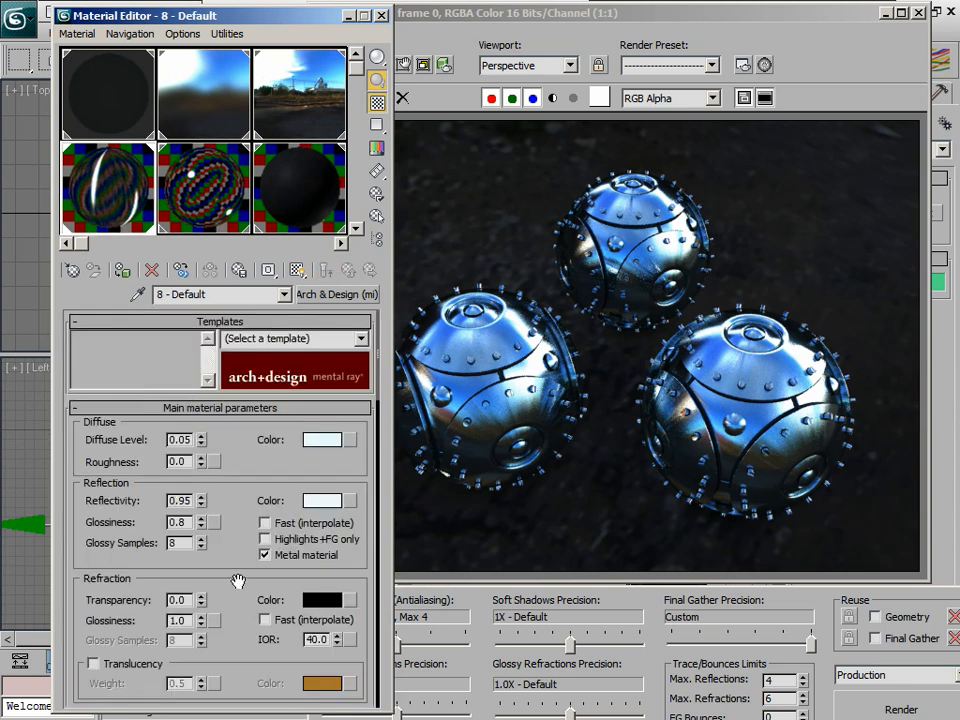
scroll(240, 610, down, 5)
scroll(249, 570, down, 5)
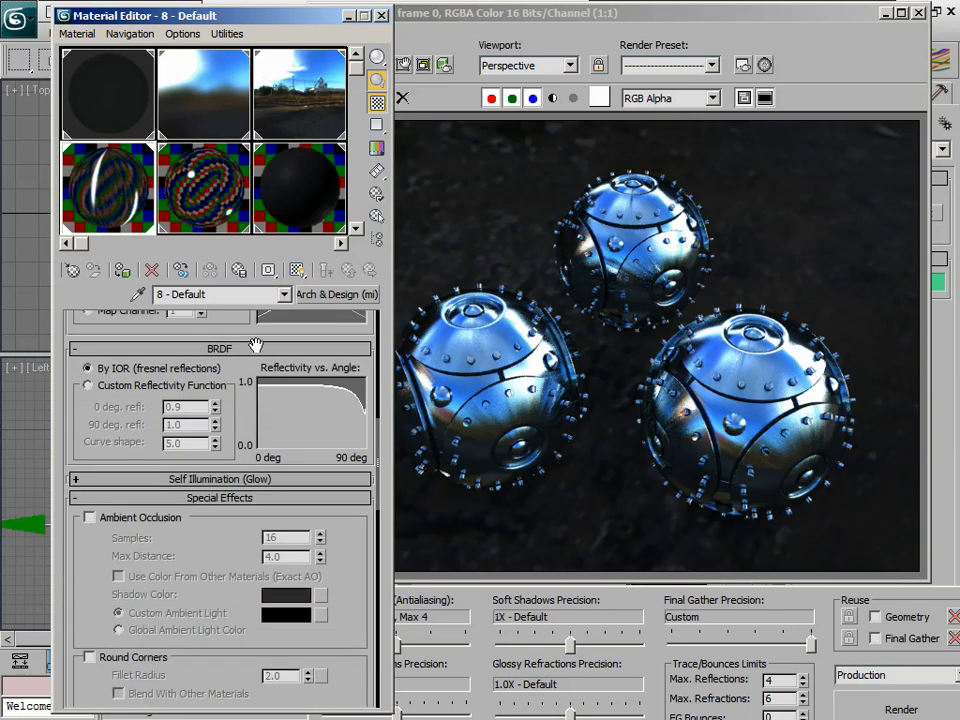
scroll(210, 540, down, 5)
scroll(242, 465, up, 5)
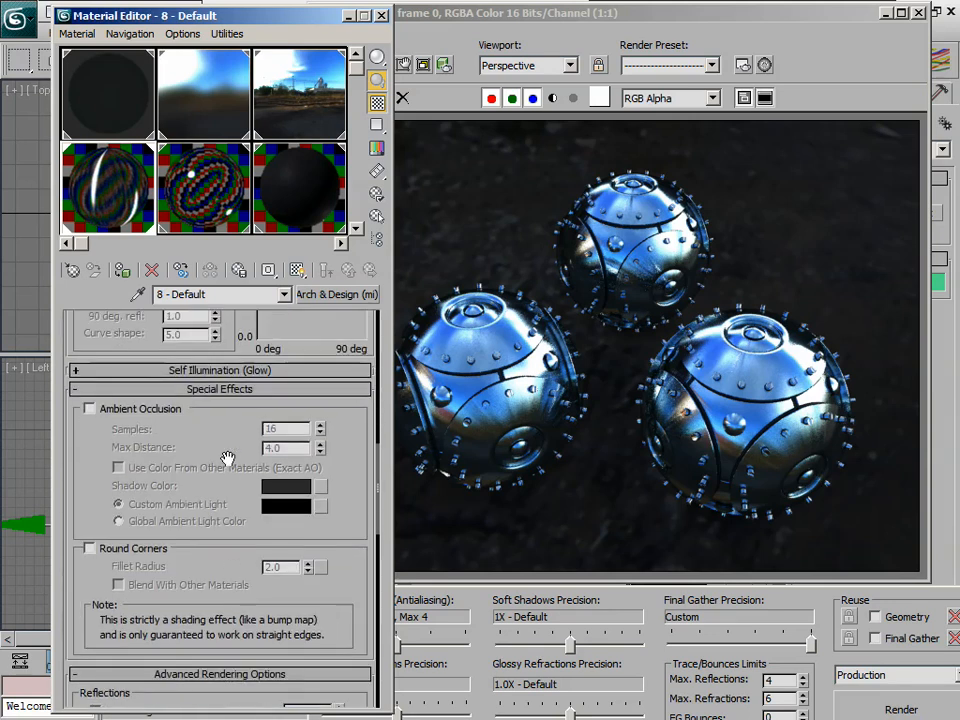
Review material 8 - Default's BRDF curve together with its ambient occlusion and round corners settings
scroll(140, 380, down, 2)
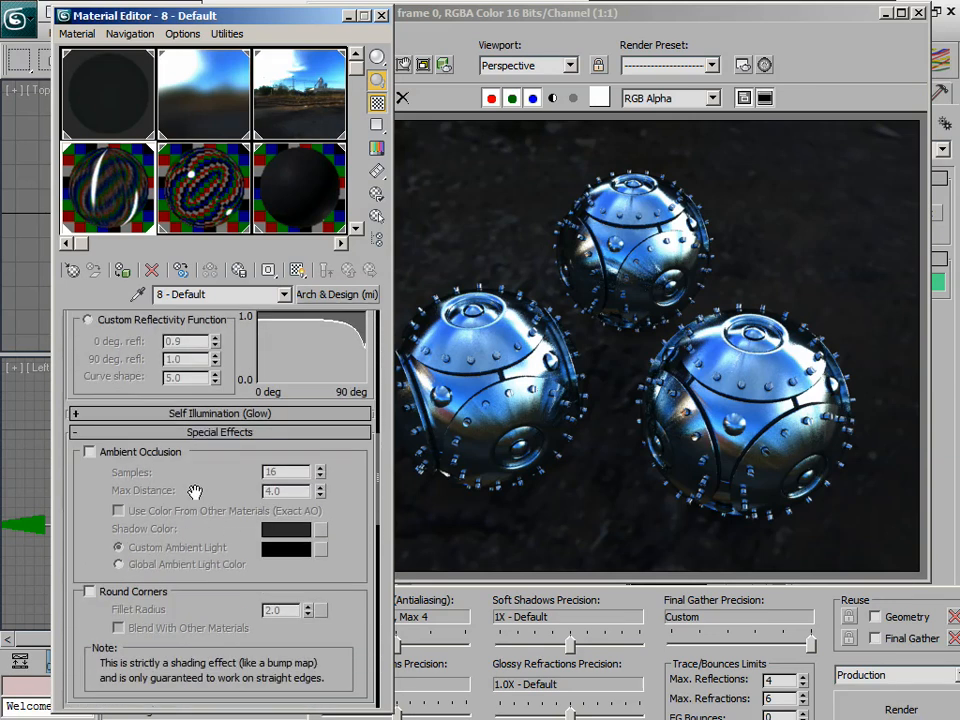
scroll(200, 530, up, 8)
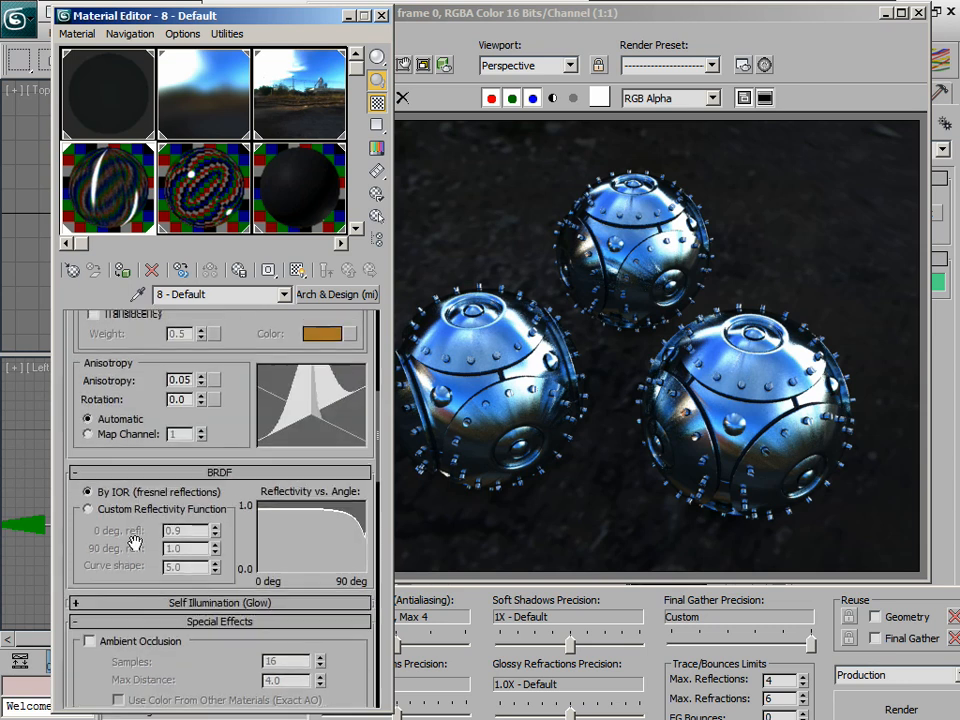
scroll(229, 510, down, 5)
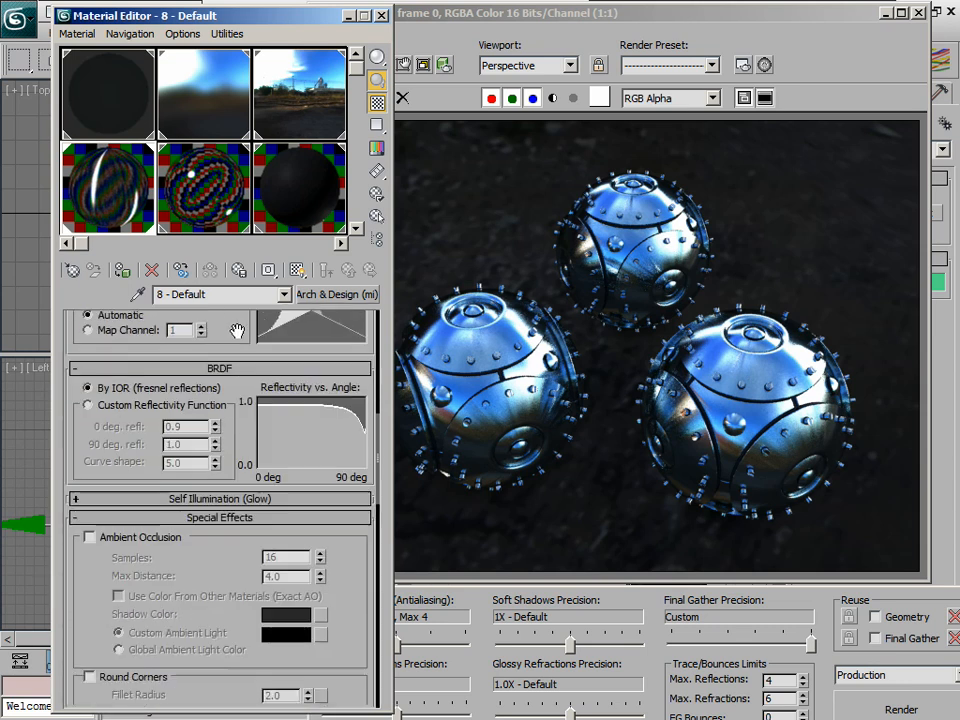
scroll(230, 533, down, 4)
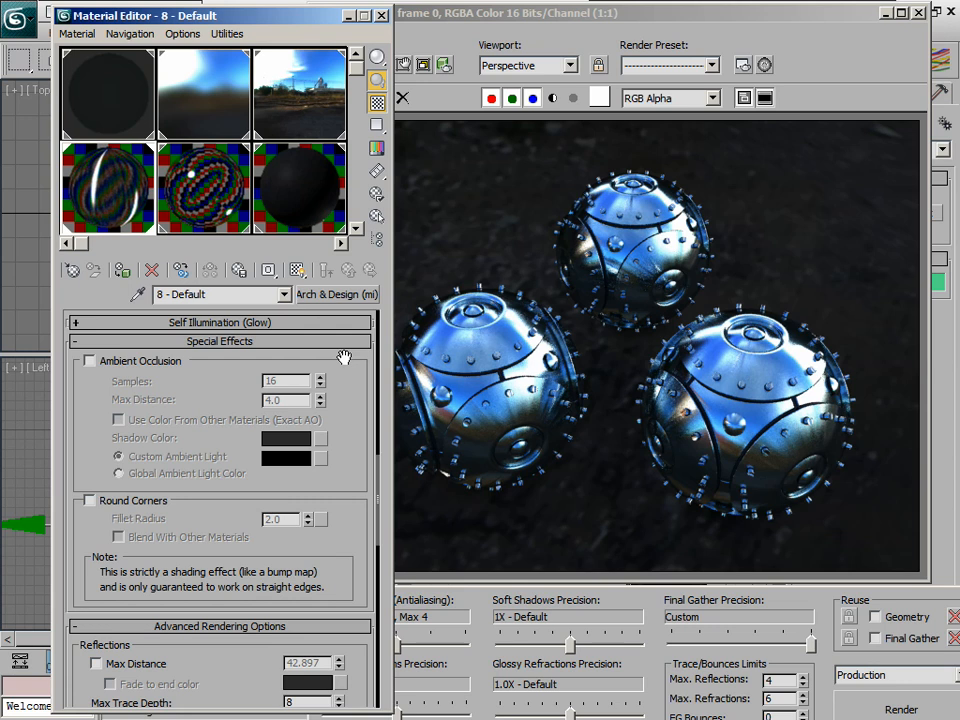
Change material 10 - Default from a Standard material to Arch & Design (mi)
middle_drag(229, 139, 62, 133)
click(176, 197)
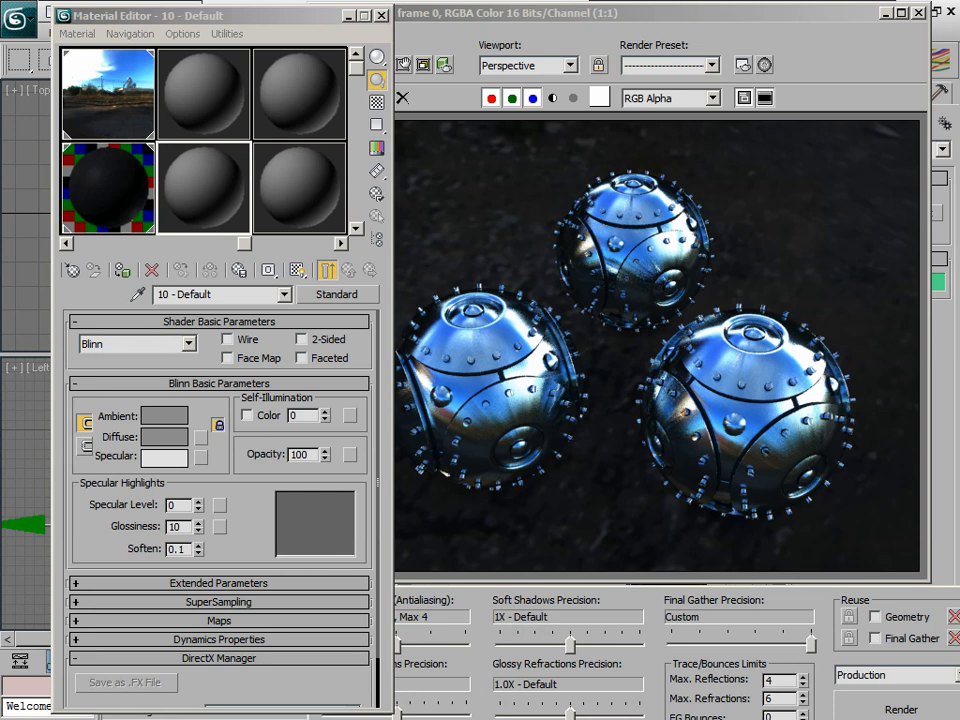
click(336, 294)
drag(348, 47, 360, 7)
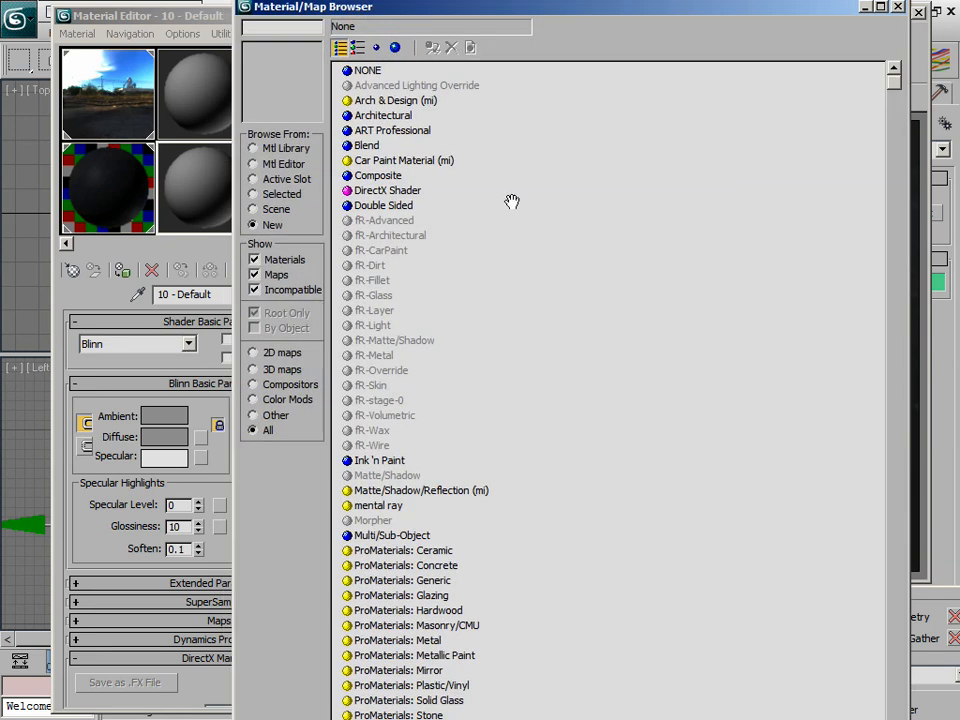
double_click(394, 102)
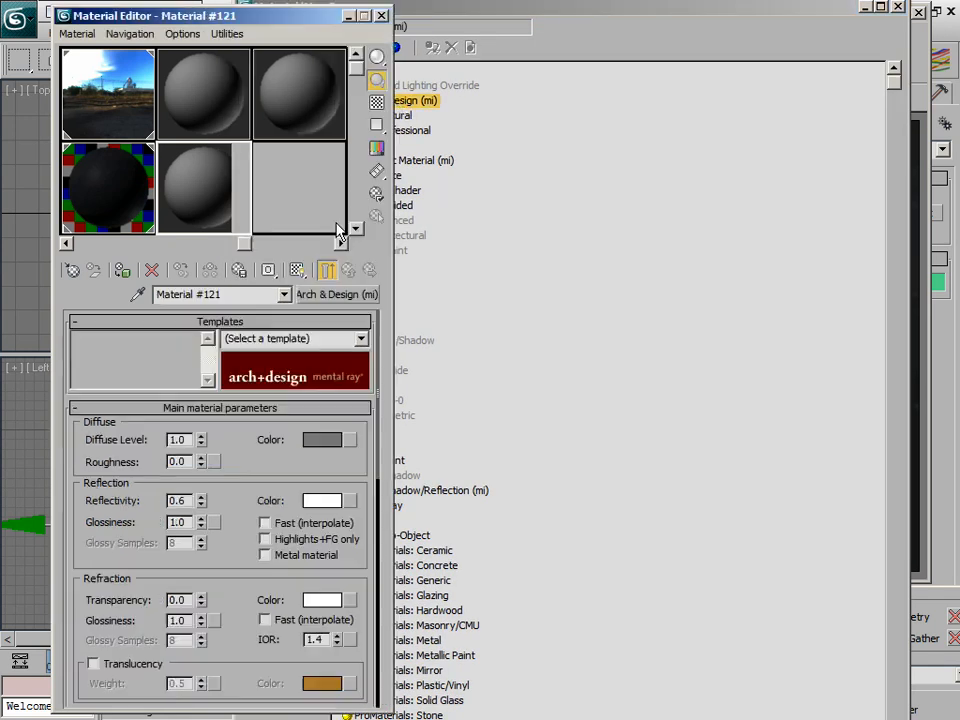
Examine the new Arch & Design material's default BRDF function and its expanded special effects settings
scroll(279, 620, down, 6)
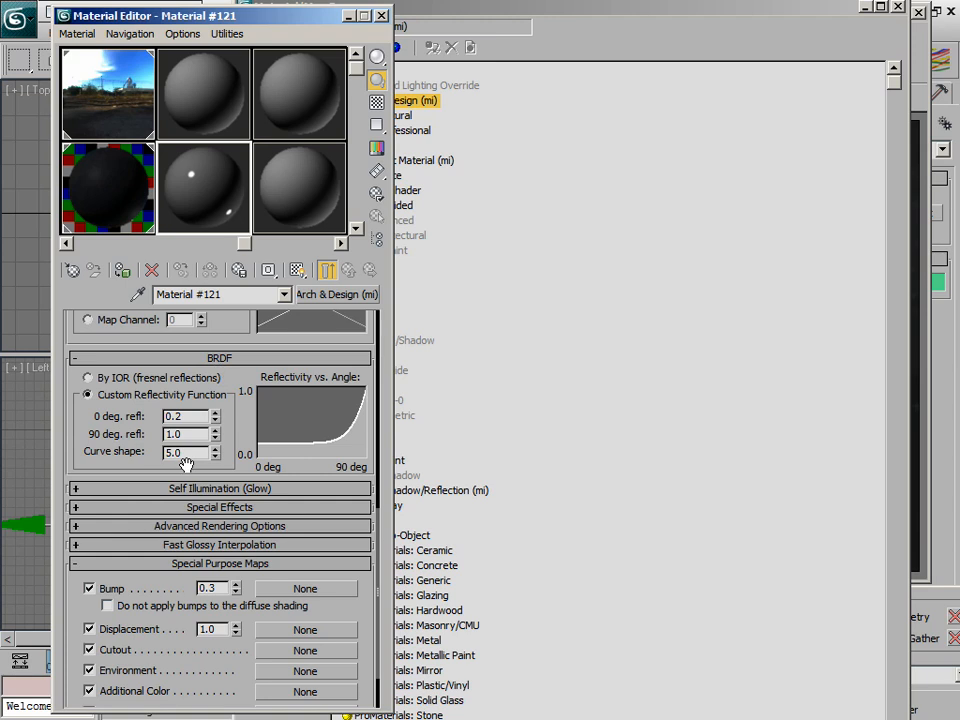
scroll(232, 437, down, 1)
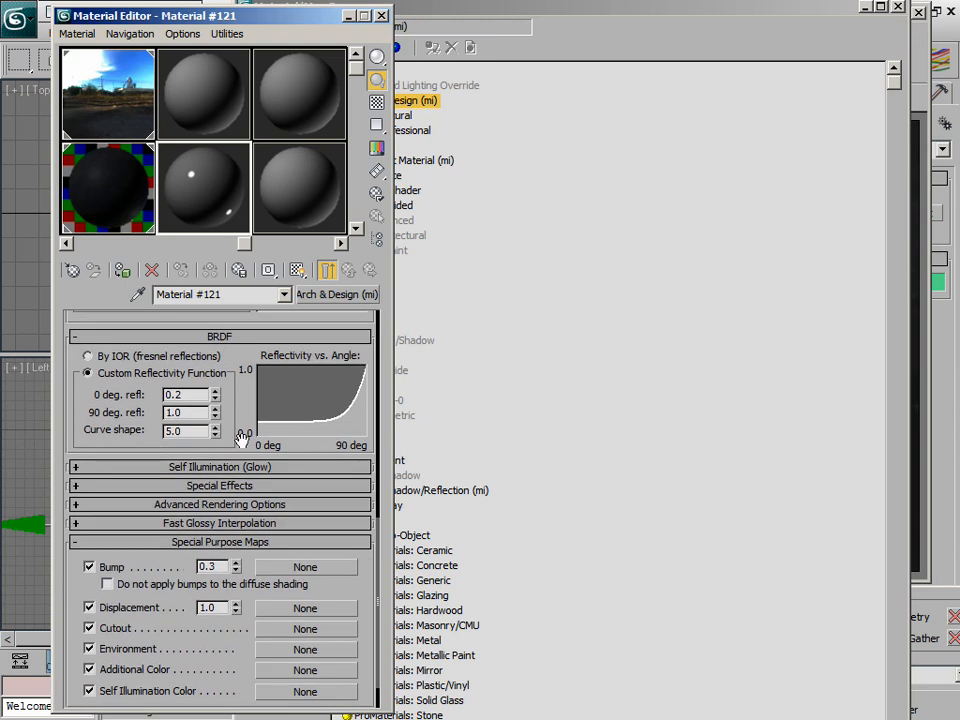
scroll(200, 488, down, 2)
click(220, 442)
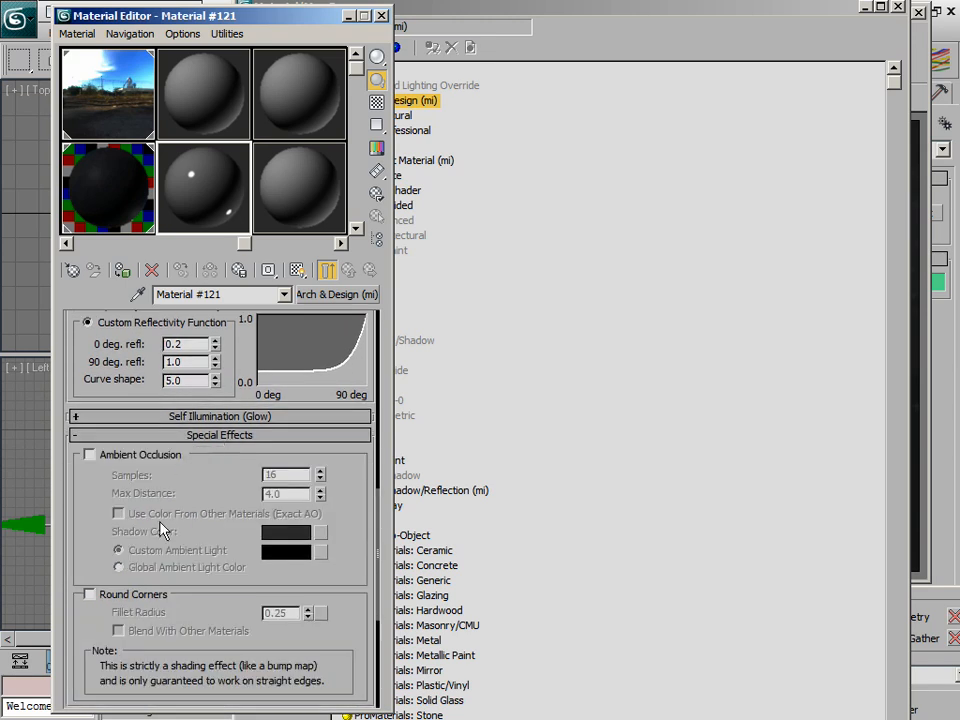
drag(130, 528, 130, 468)
scroll(213, 420, up, 3)
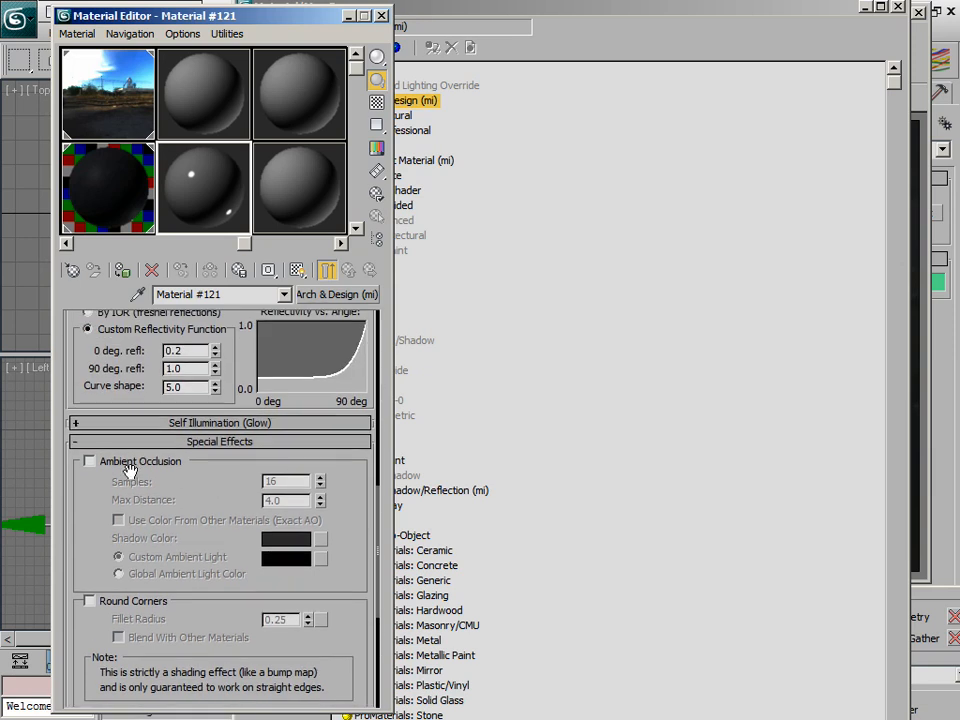
mouse_move(145, 344)
mouse_down()
mouse_move(126, 523)
mouse_move(132, 558)
mouse_up()
drag(234, 341, 245, 637)
drag(239, 447, 275, 500)
Apply the Rubber template to the new Arch & Design material
click(345, 341)
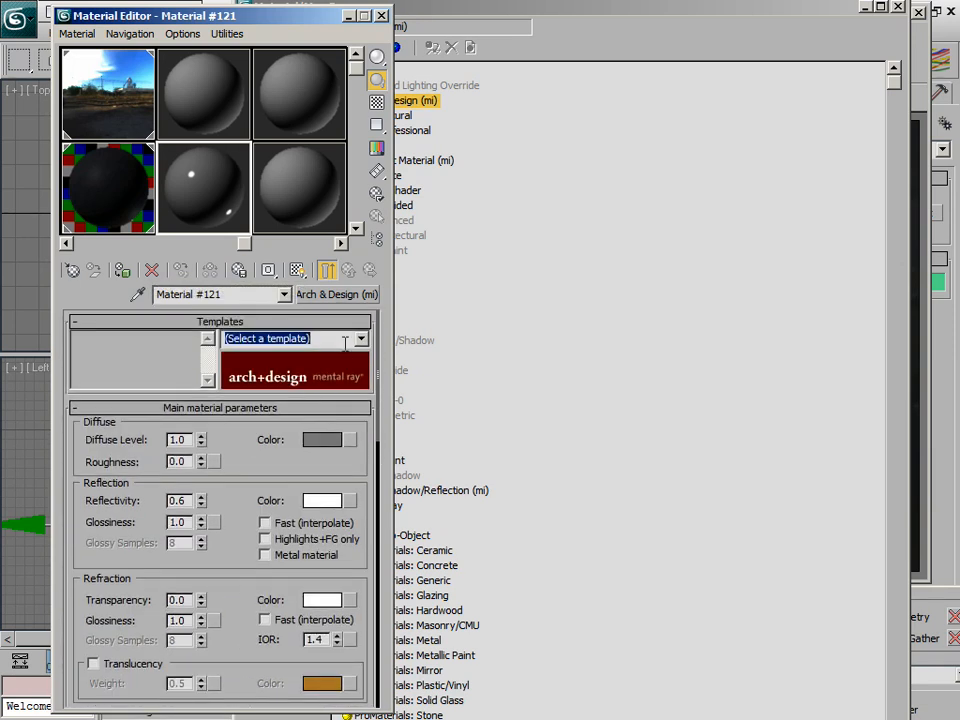
click(361, 339)
click(262, 558)
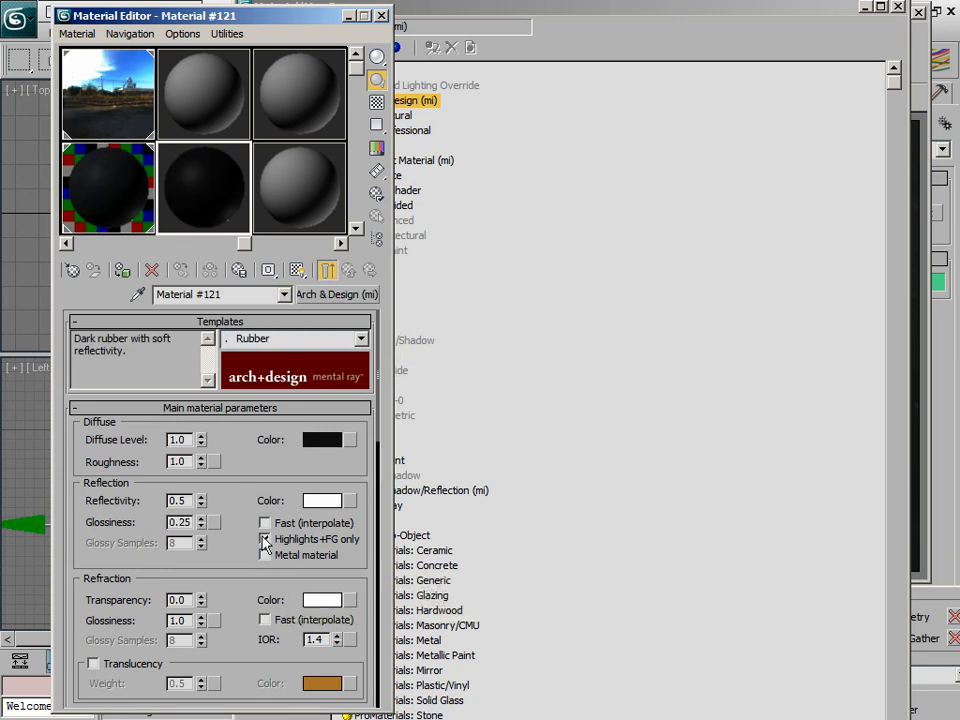
click(265, 540)
Inspect the Rubber preset's BRDF, special effects and anisotropy settings, ending at the main material parameters
scroll(221, 542, down, 10)
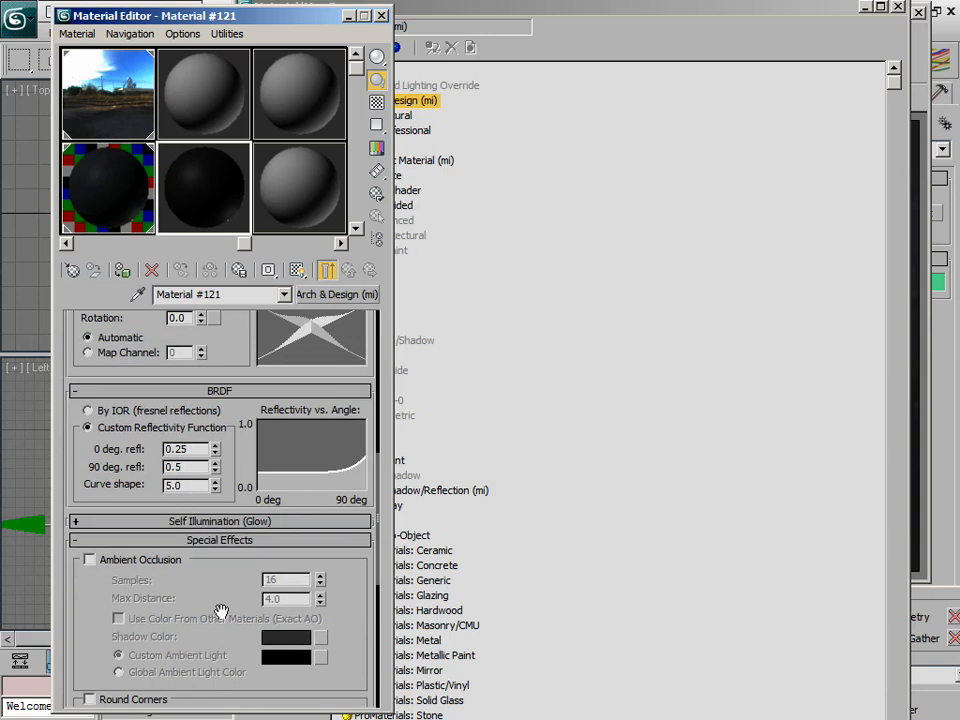
drag(221, 611, 197, 461)
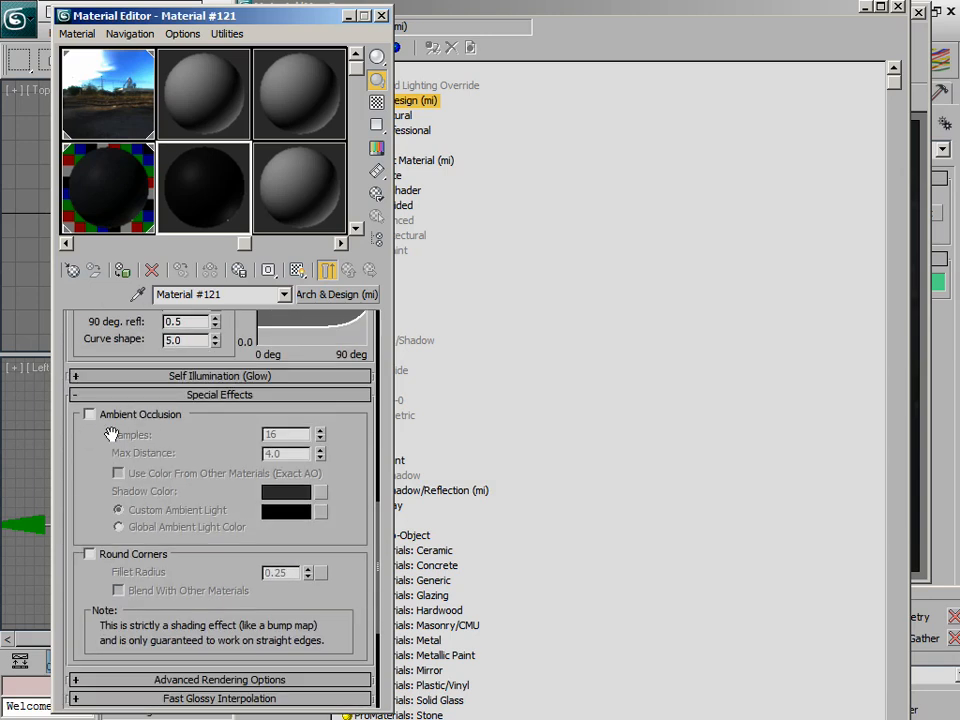
mouse_move(214, 531)
mouse_down()
mouse_move(221, 405)
mouse_move(227, 527)
mouse_up()
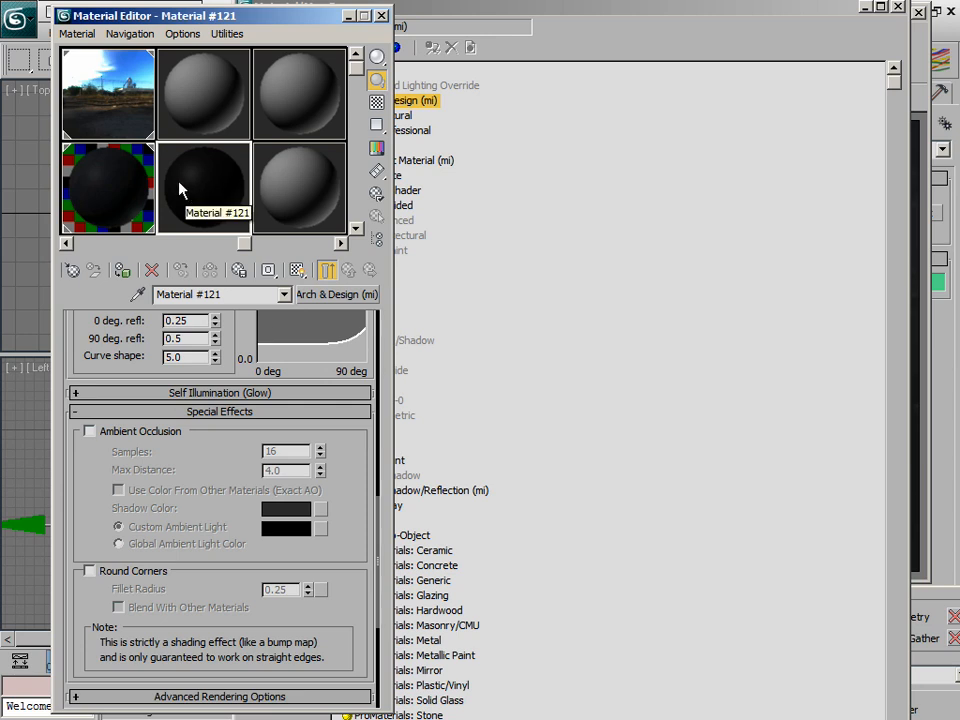
drag(232, 318, 238, 573)
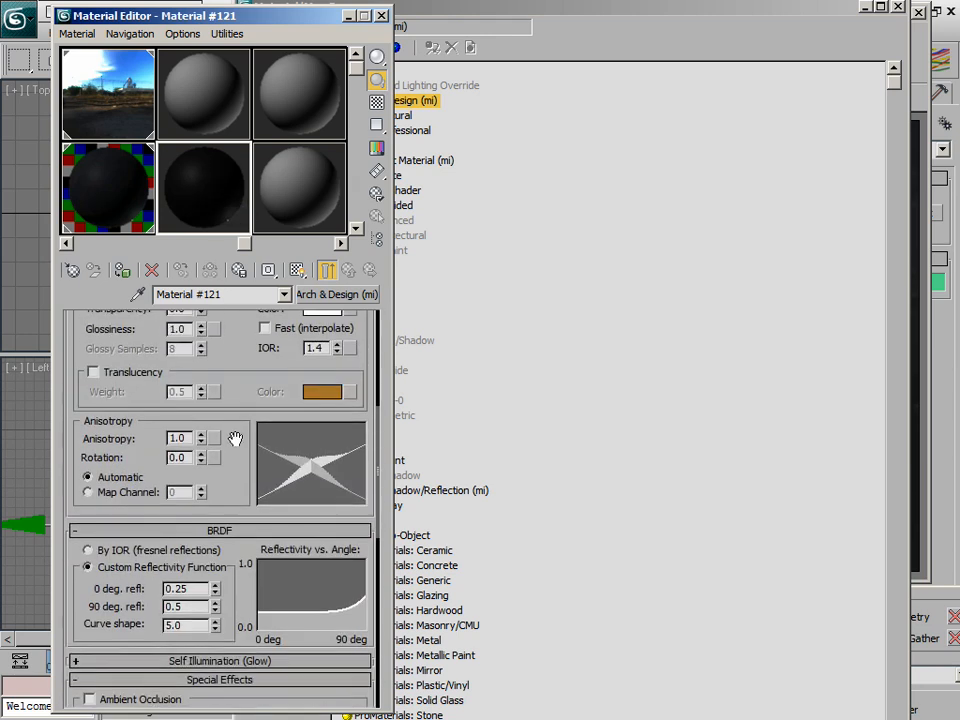
drag(234, 437, 243, 589)
drag(236, 340, 244, 552)
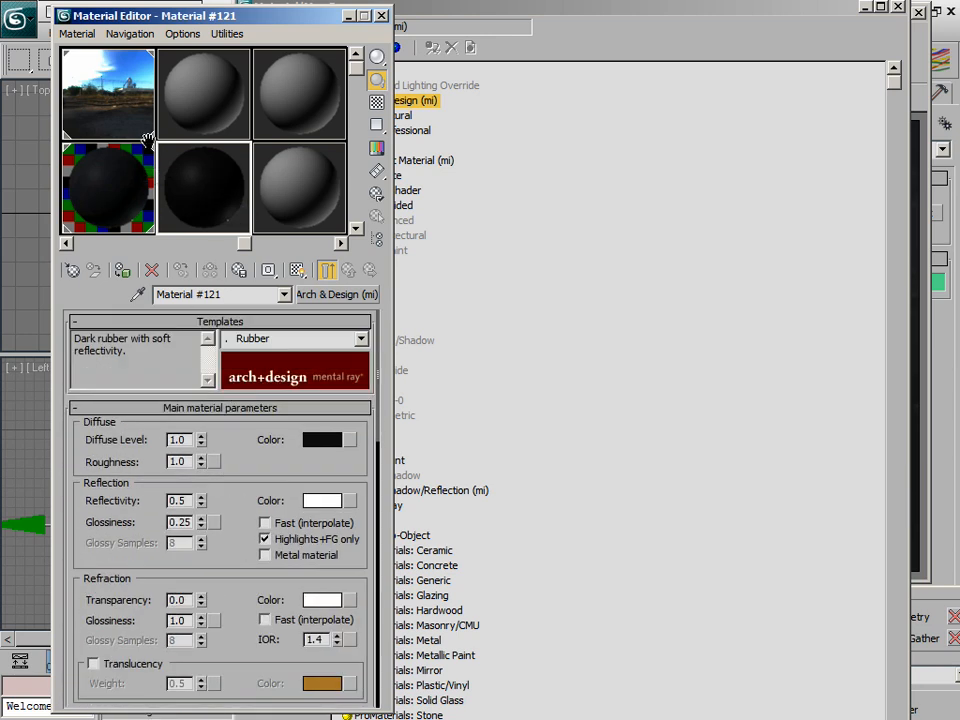
Reopen material 8 - Default, check its BRDF and Self Illumination (Glow) settings, and collapse Special Effects to show the advanced rendering options
drag(154, 141, 378, 147)
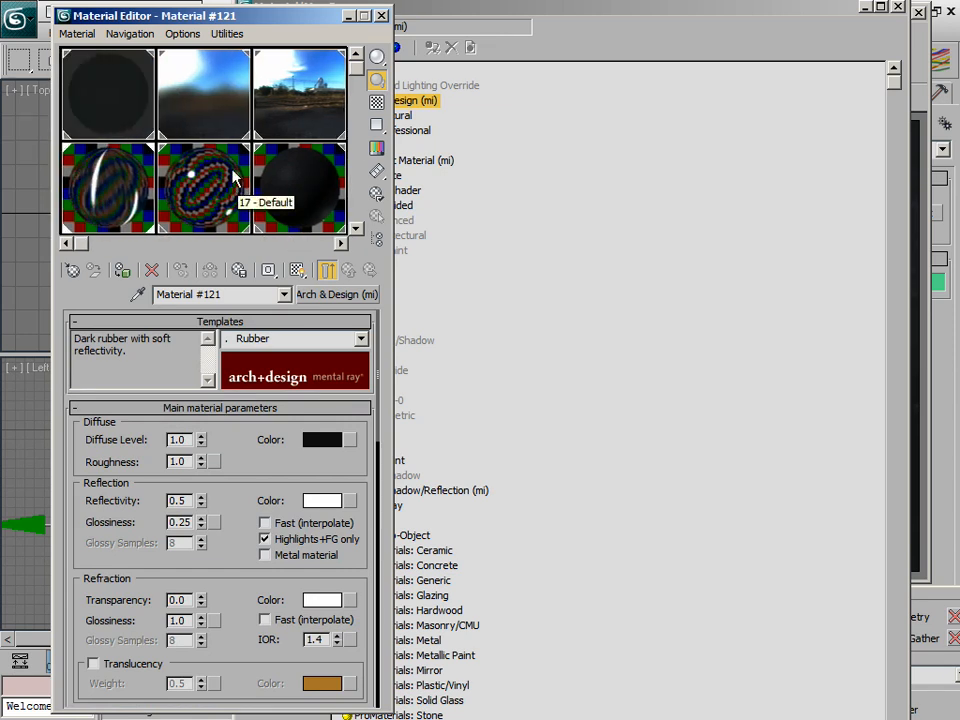
click(193, 209)
click(115, 215)
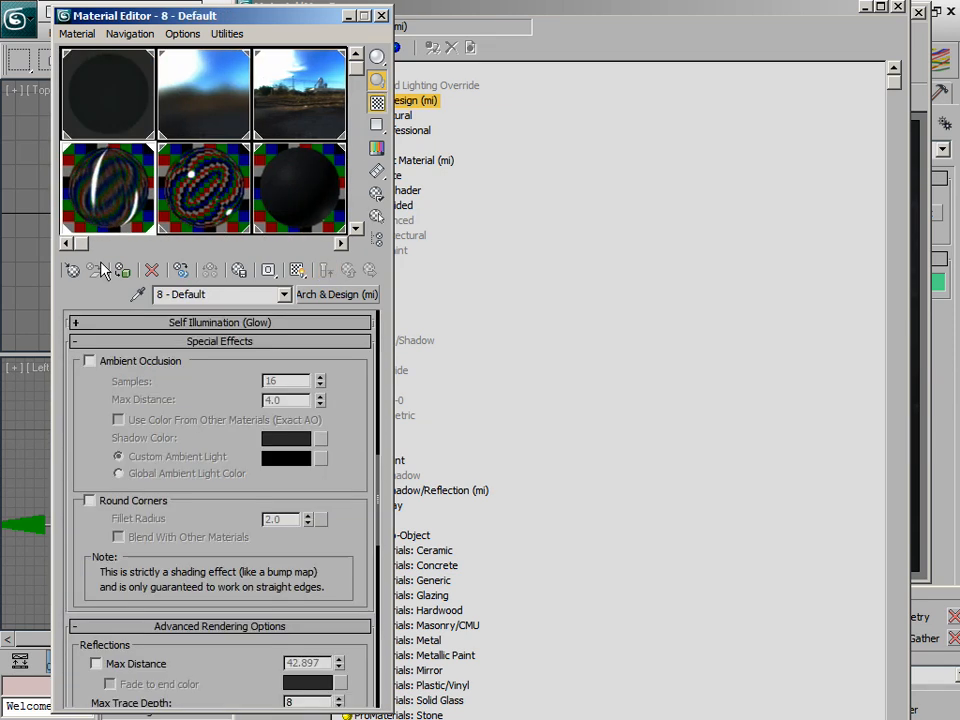
drag(217, 536, 212, 680)
drag(213, 485, 216, 680)
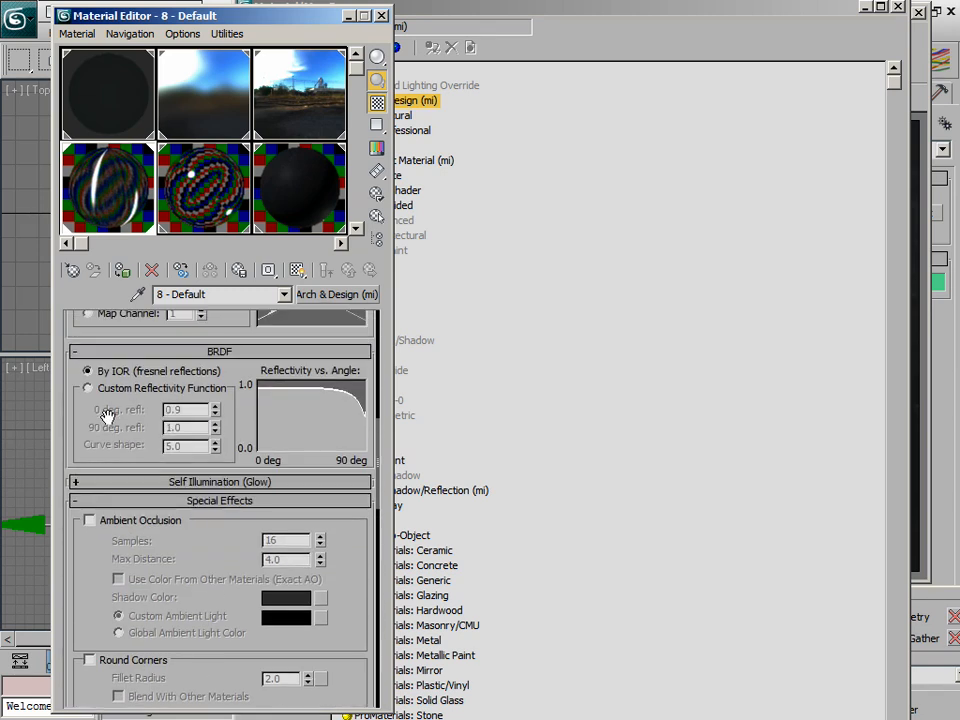
click(139, 482)
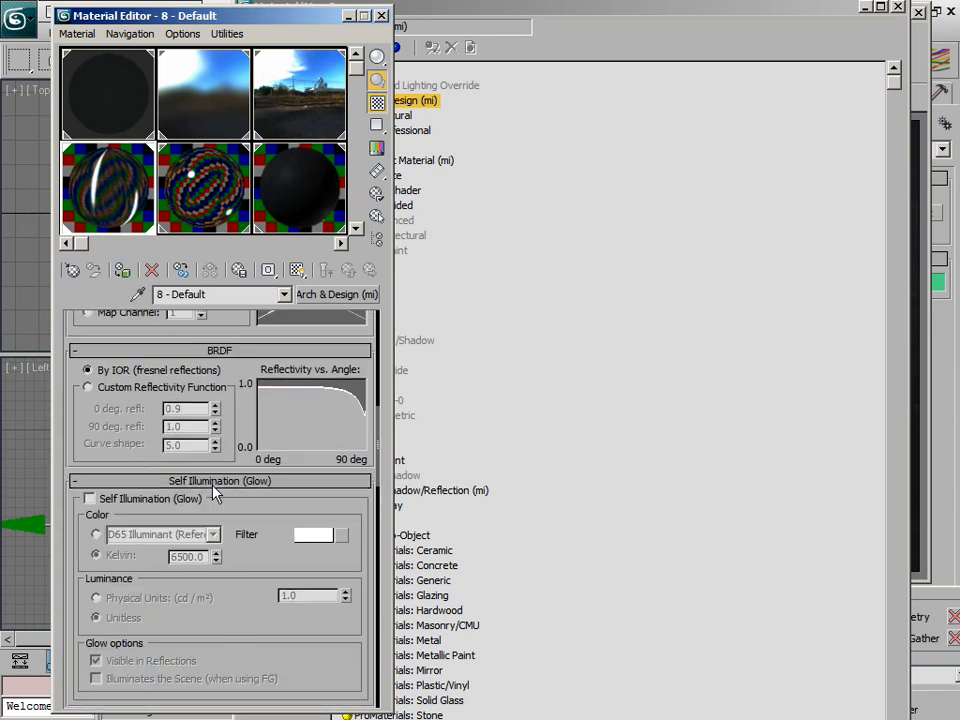
click(213, 487)
drag(194, 648, 211, 475)
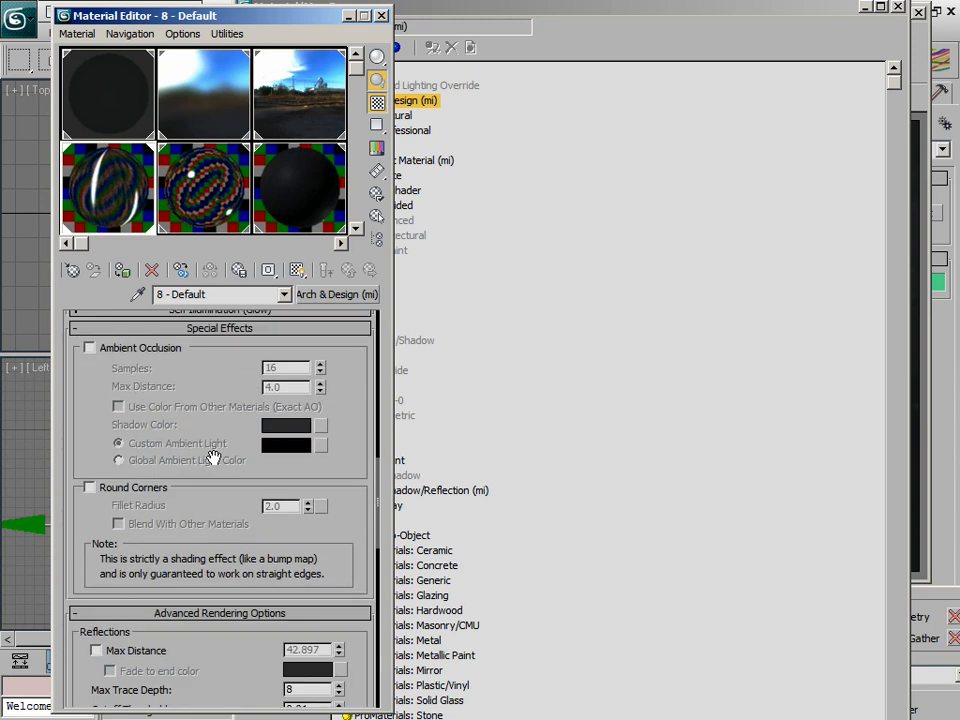
click(212, 333)
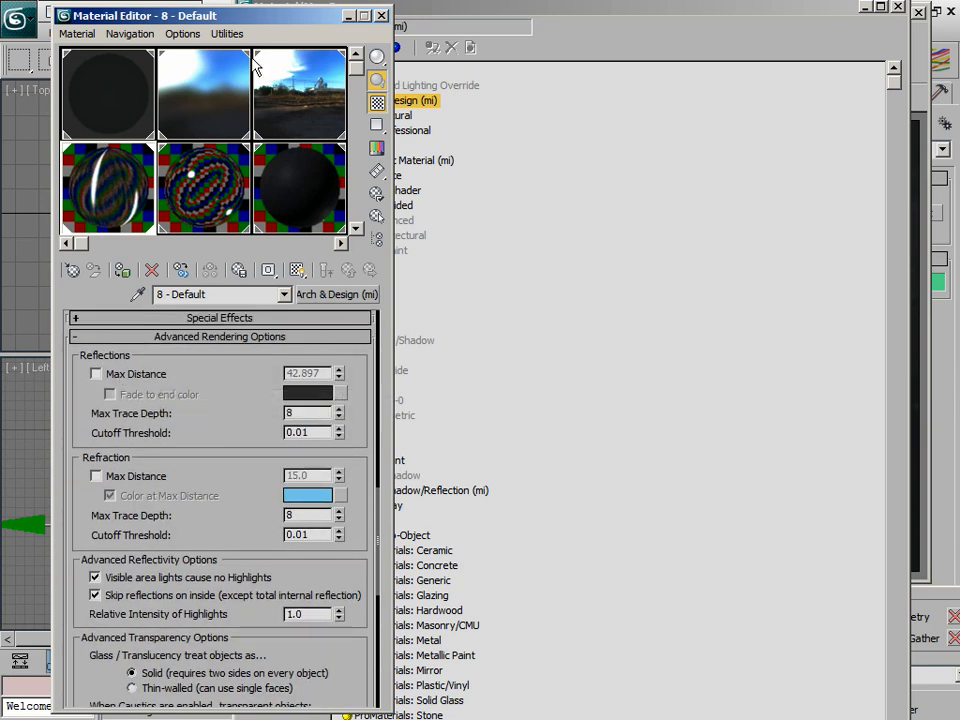
Clear the Material/Map Browser off the render and place the Material Editor beside the rendered spheres
drag(285, 15, 1, 13)
drag(401, 4, 0, 52)
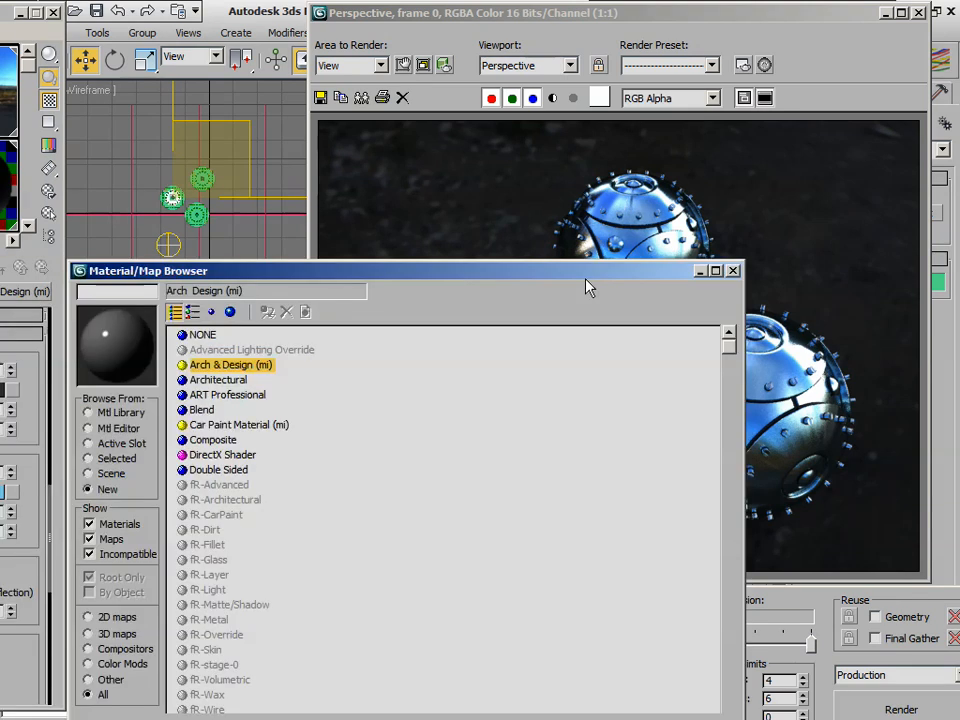
drag(587, 285, 574, 28)
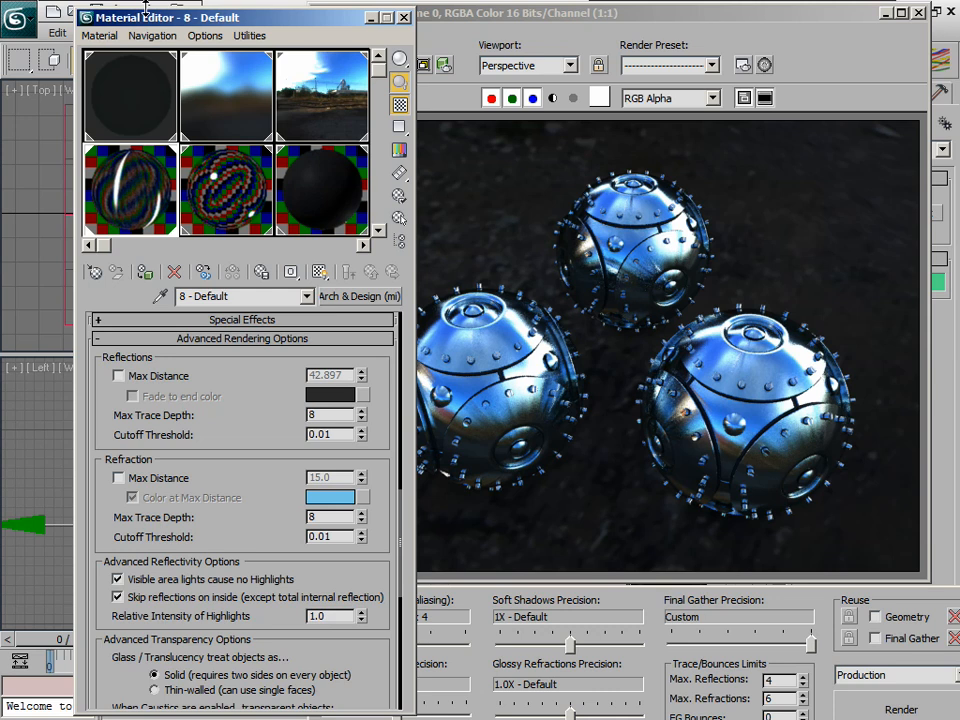
drag(152, 8, 135, 6)
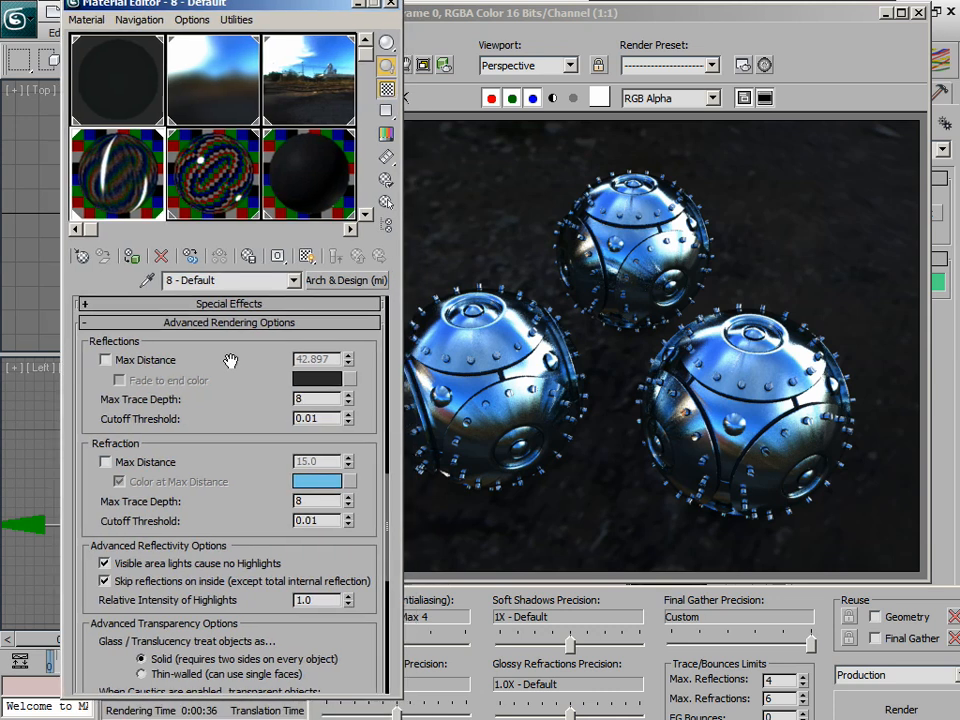
Enable Max Distance for the reflections of material 8 - Default and close the Material Editor
click(156, 366)
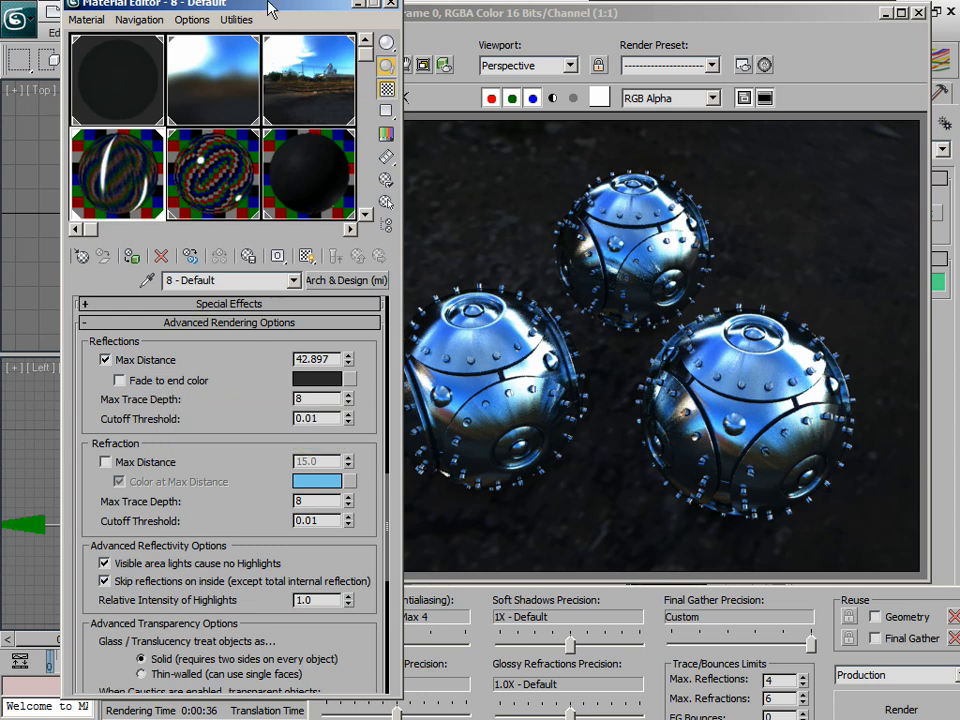
drag(268, 8, 458, 67)
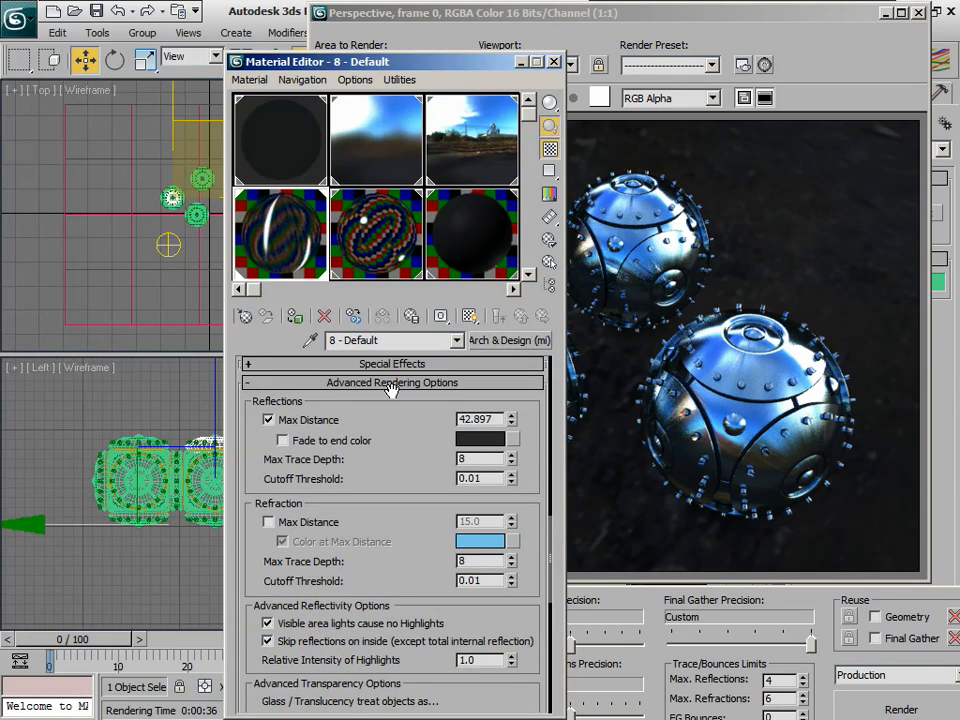
drag(496, 419, 422, 423)
click(554, 62)
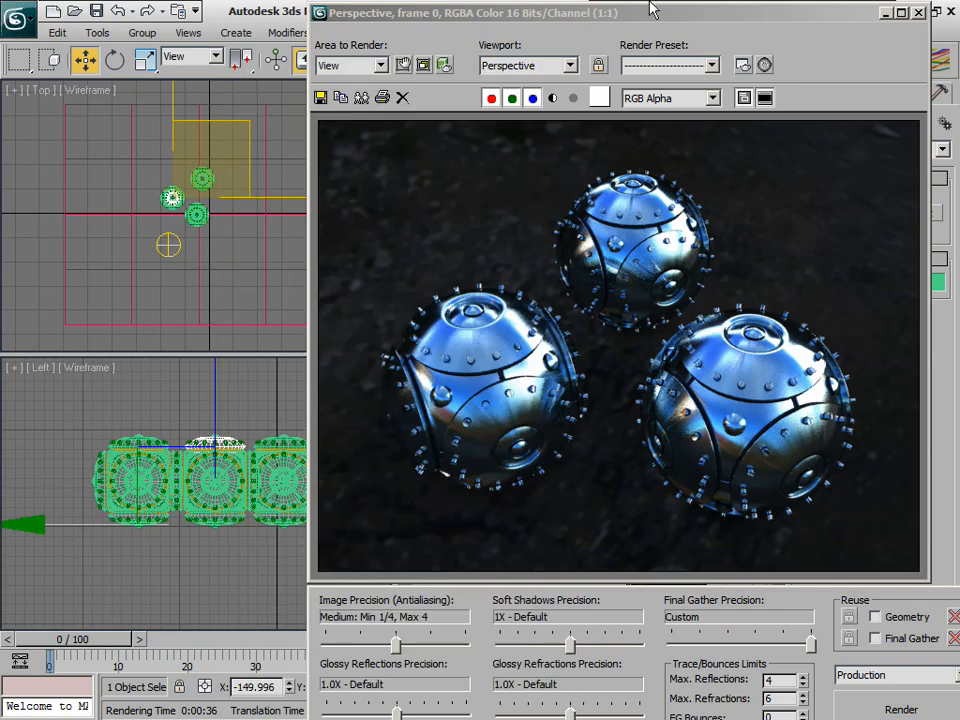
Move the render window off the viewports and draw a GeoSphere with a radius of about 68.3 on the left sphere in the Perspective view
drag(740, 12, 0, 12)
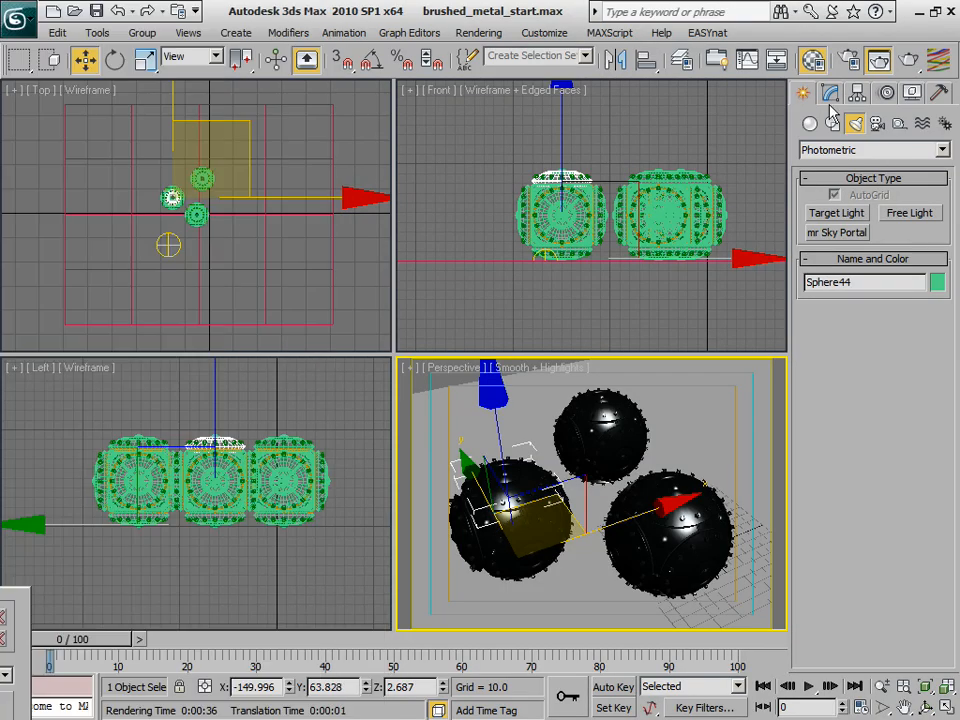
click(809, 122)
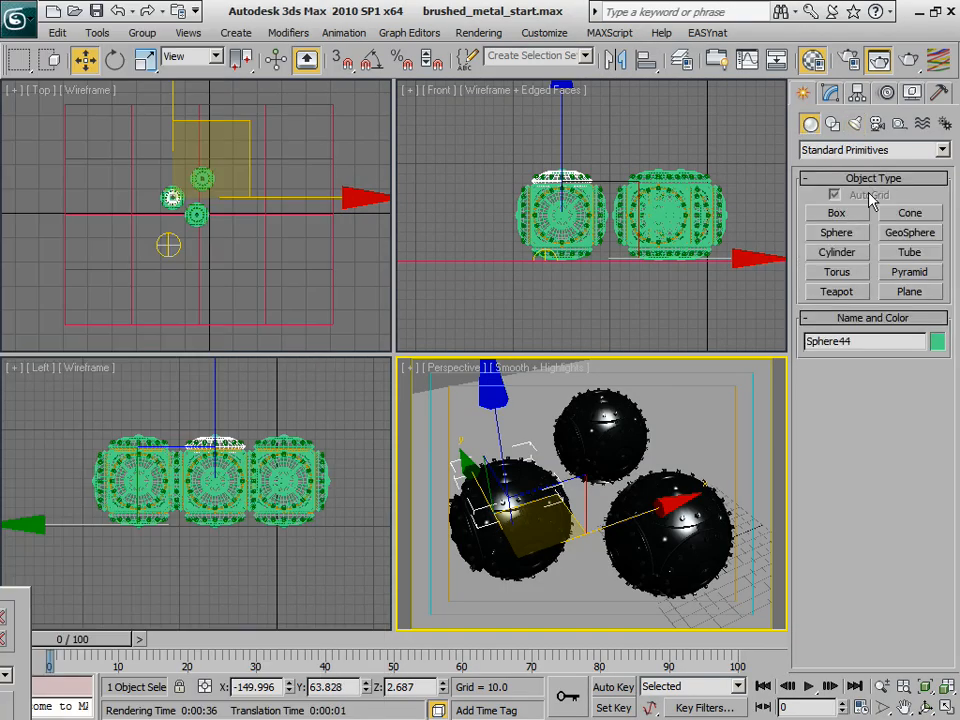
click(910, 232)
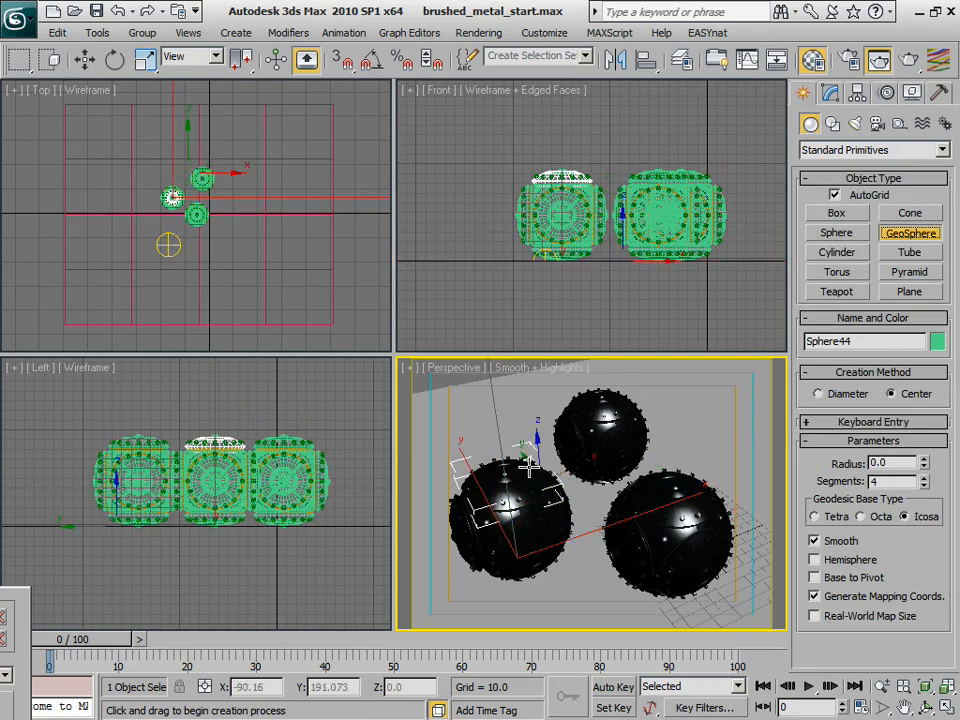
drag(528, 466, 546, 442)
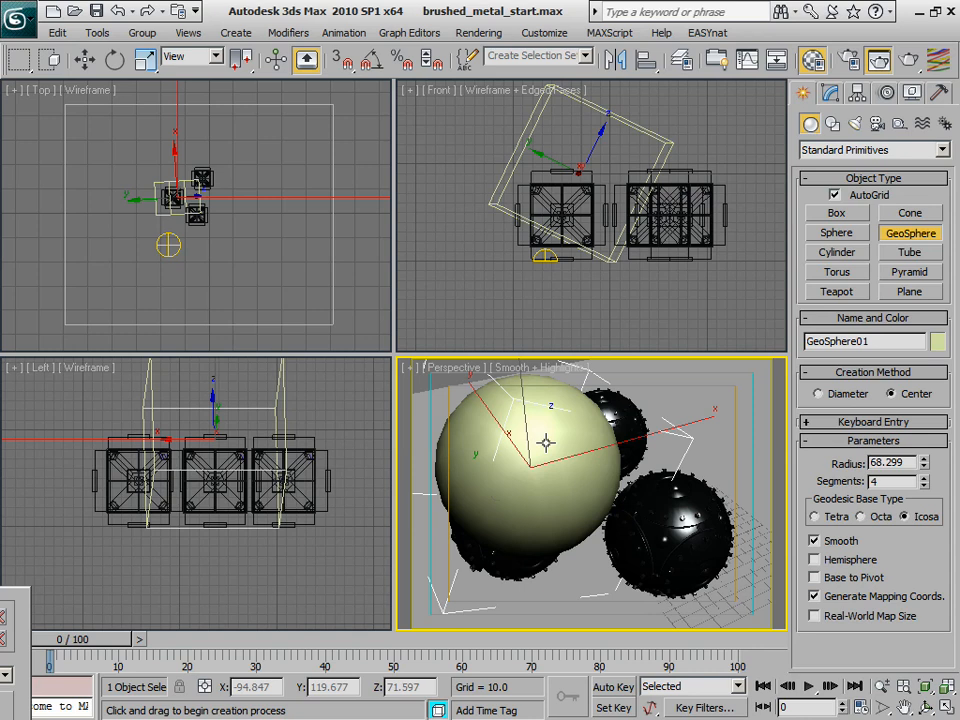
drag(546, 442, 549, 440)
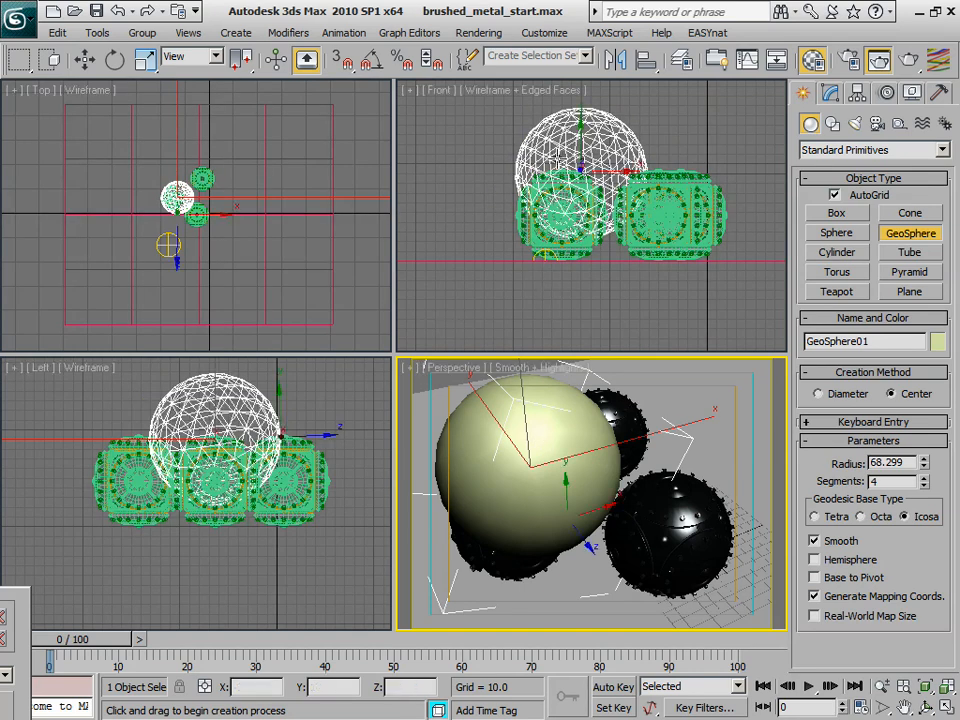
Examine the GeoSphere's extent over the left sphere in the Top view and compare it with the rendered spheres
middle_drag(213, 217, 237, 245)
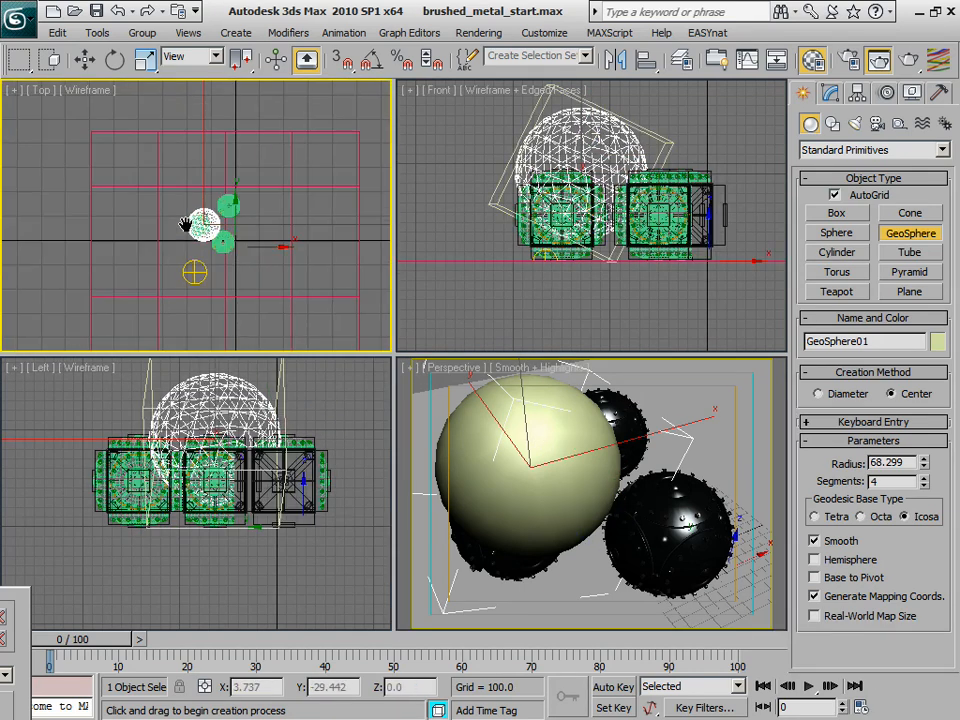
scroll(199, 238, up, 8)
middle_drag(251, 281, 237, 228)
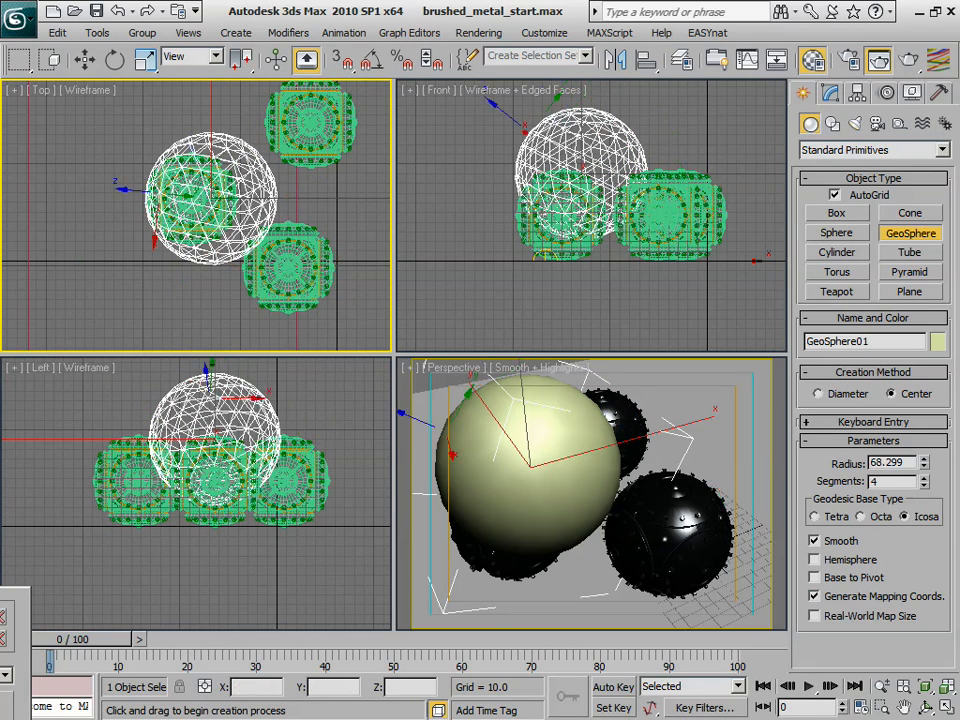
drag(0, 22, 417, 78)
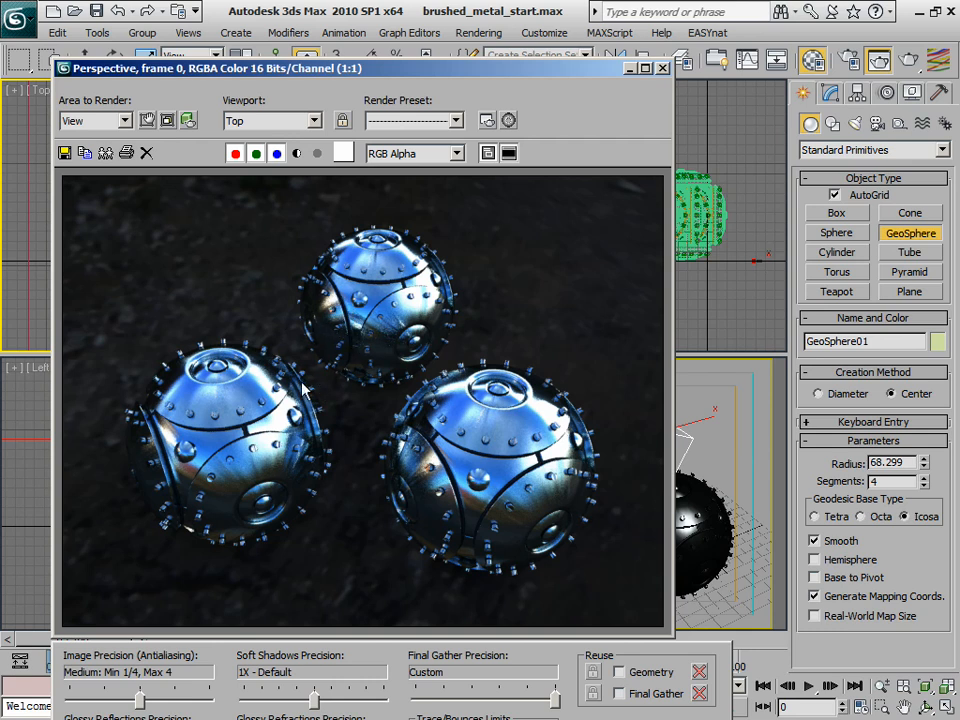
drag(410, 68, 0, 64)
Reopen the Material Editor, leave GeoSphere creation, and set the reflections' Max Distance of material 8 - Default to 70
key(m)
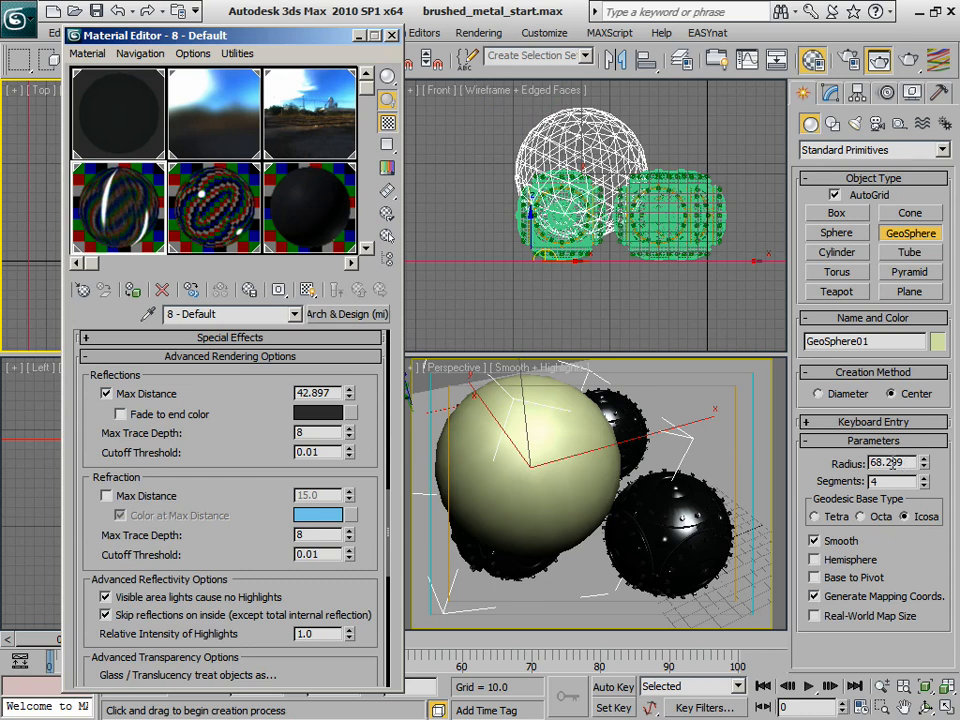
click(450, 456)
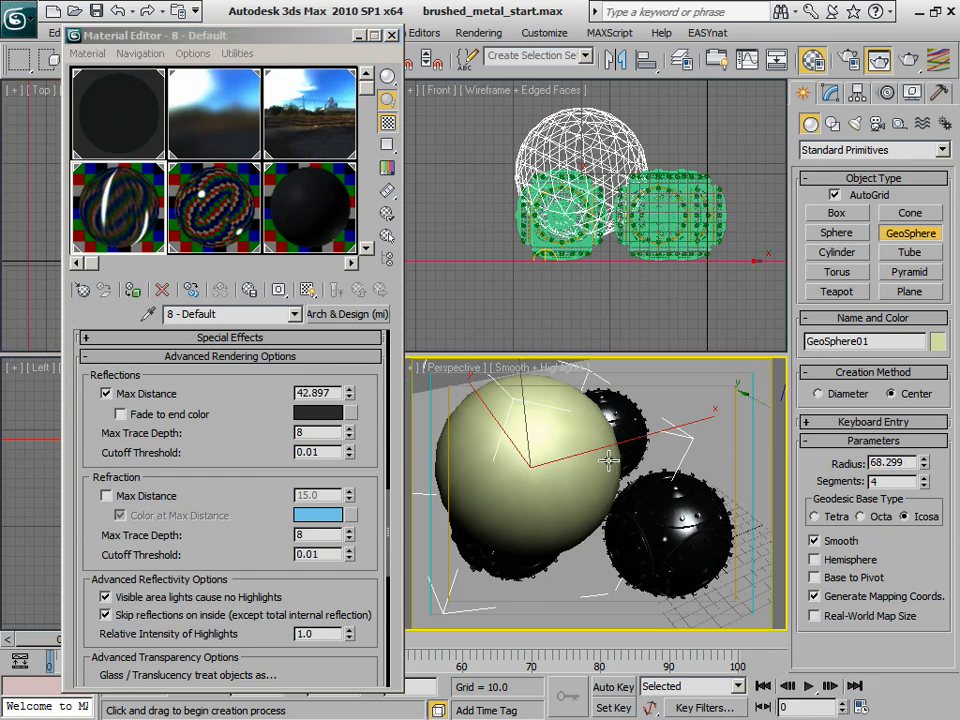
right_click(608, 460)
drag(336, 394, 112, 310)
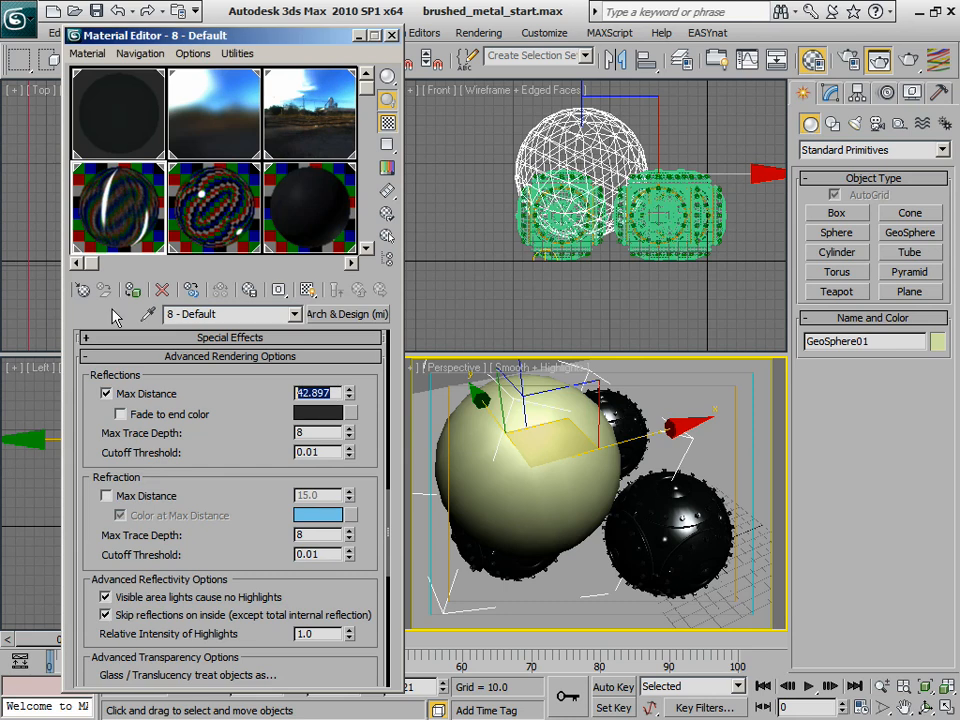
text(70)
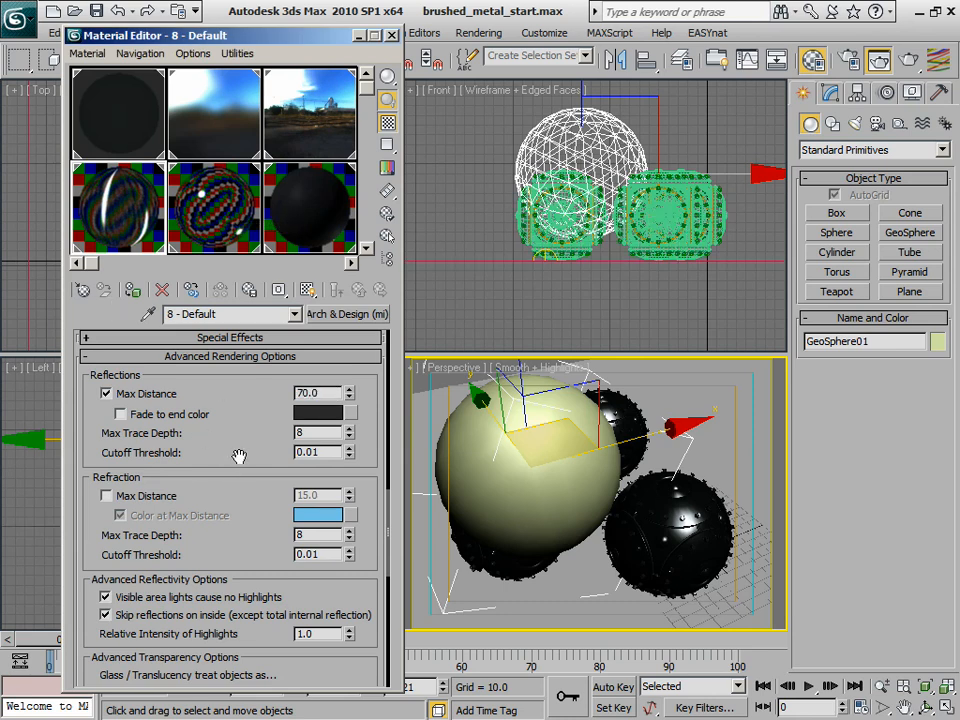
Look over the main, BRDF and advanced settings of material 8 - Default and set its reflections' Max Distance to 60
drag(240, 454, 256, 545)
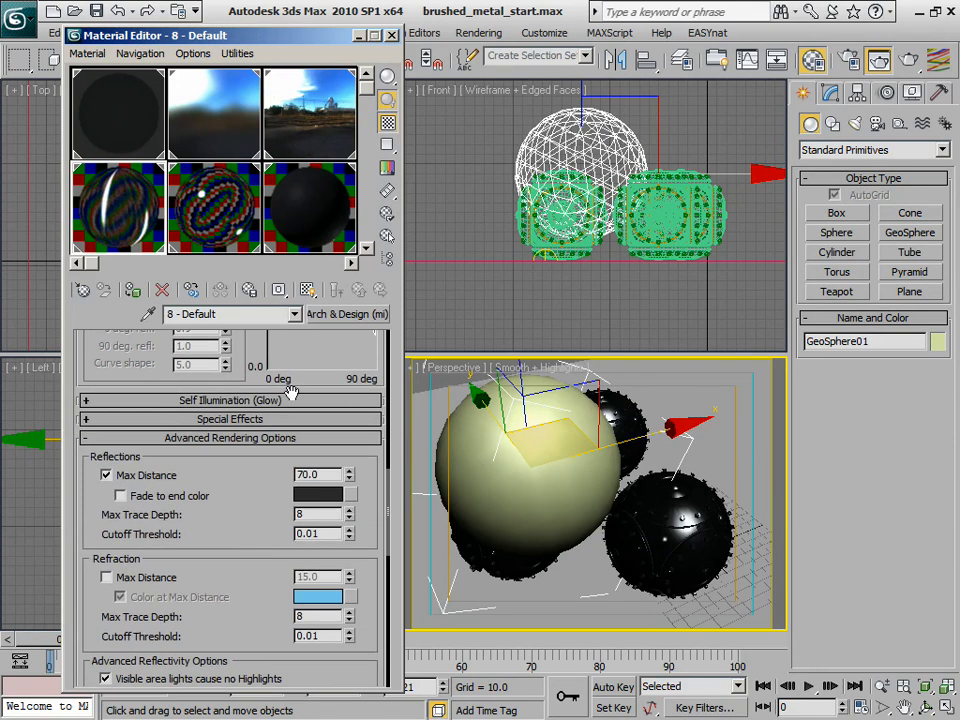
drag(255, 360, 254, 498)
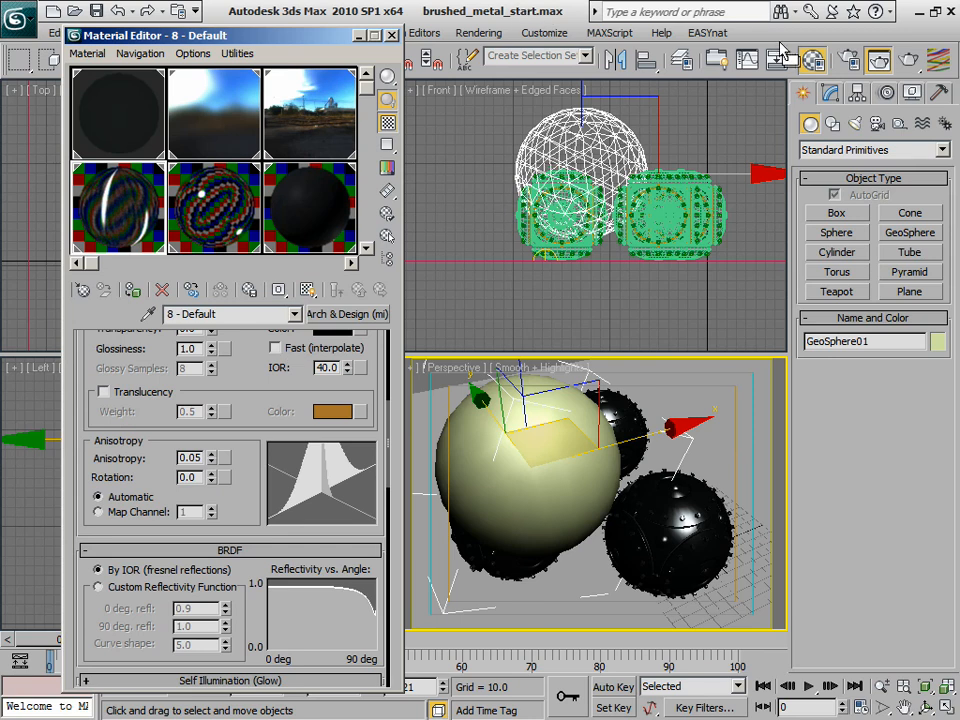
drag(254, 512, 262, 447)
scroll(258, 442, down, 5)
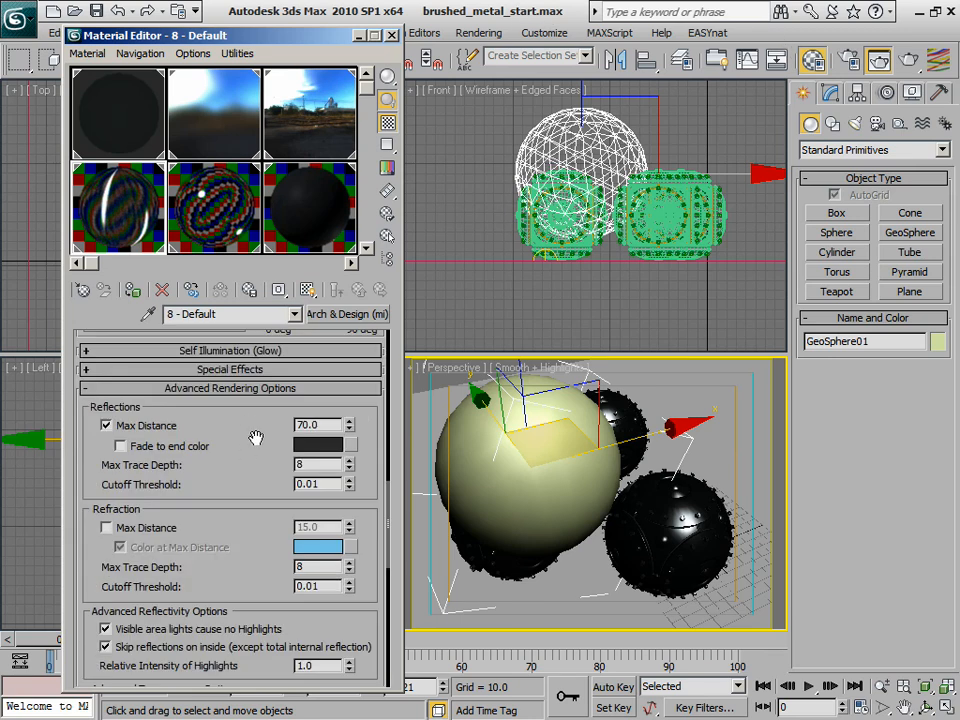
double_click(326, 427)
scroll(253, 437, down, 1)
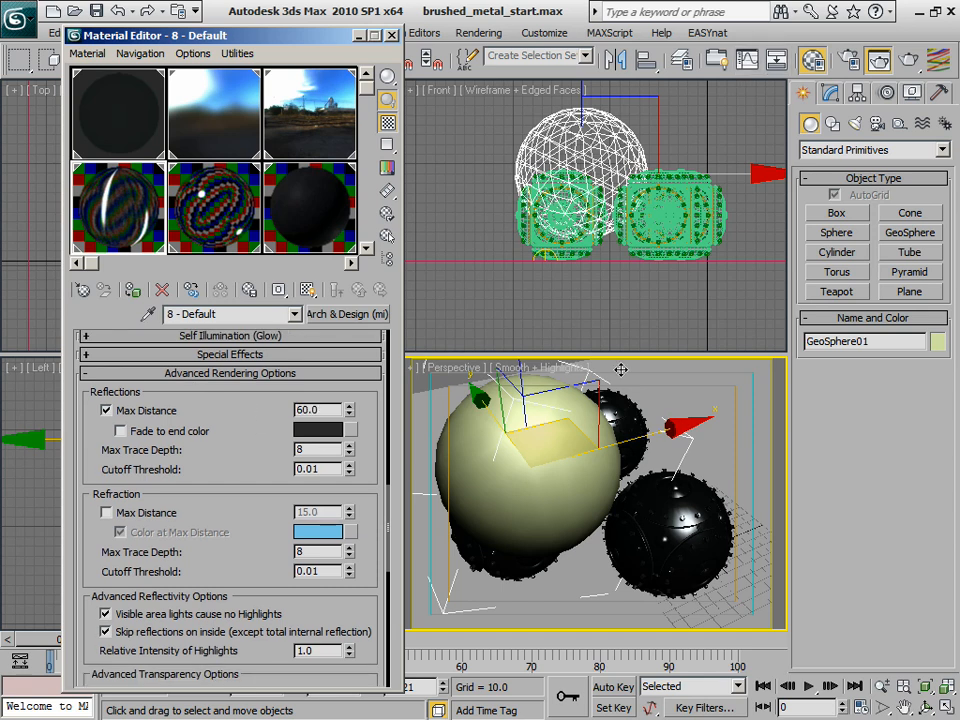
Delete the helper GeoSphere and render the Perspective view again, keeping the render beside the Material Editor
right_click(621, 491)
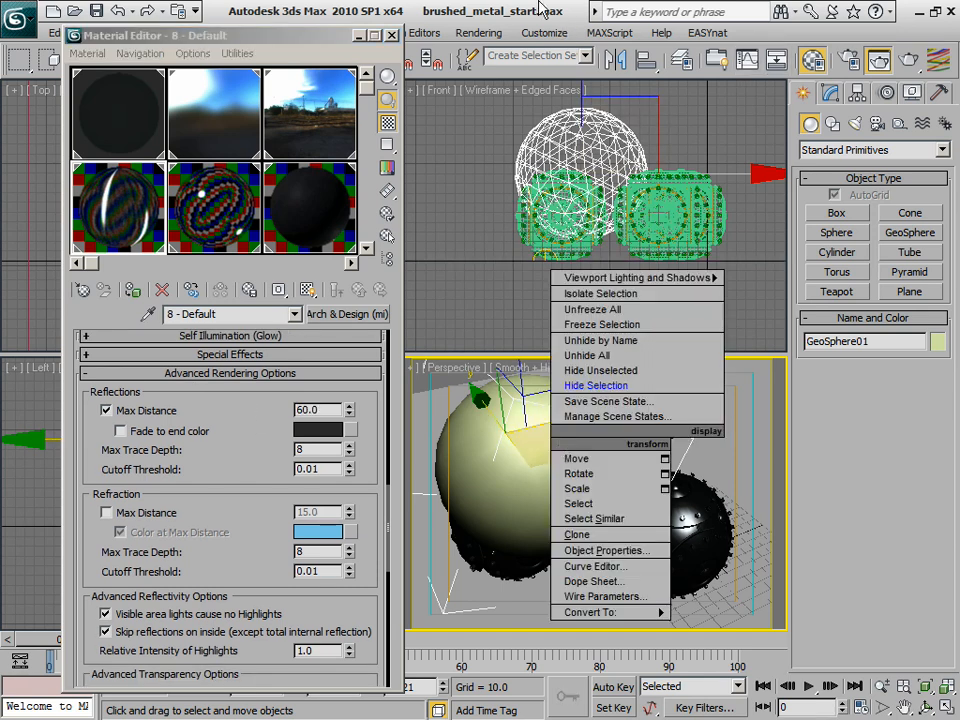
key(Delete)
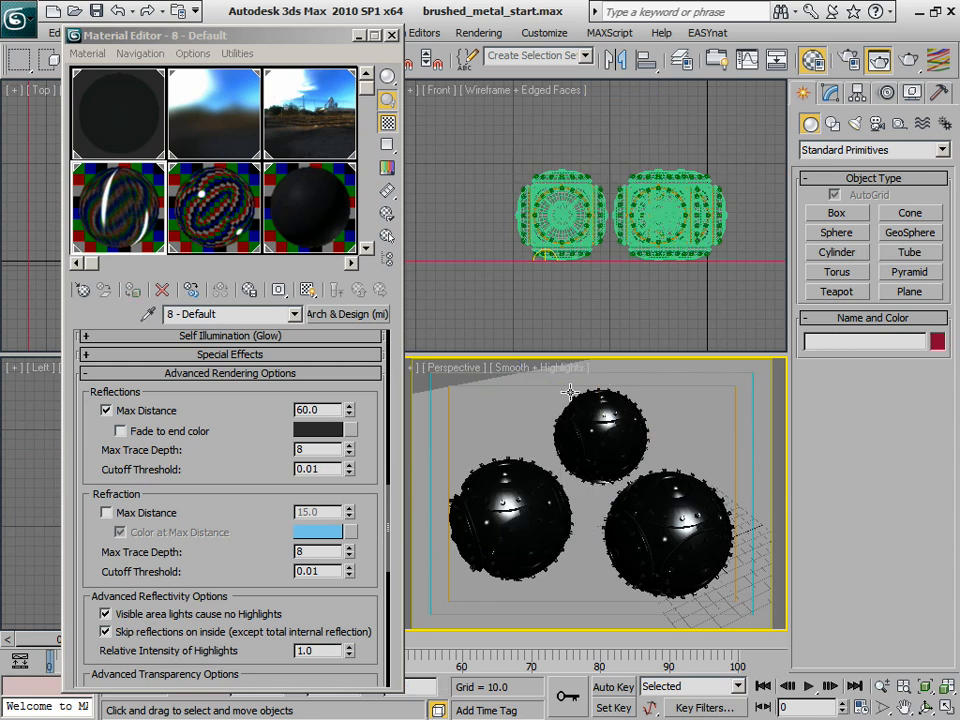
click(908, 60)
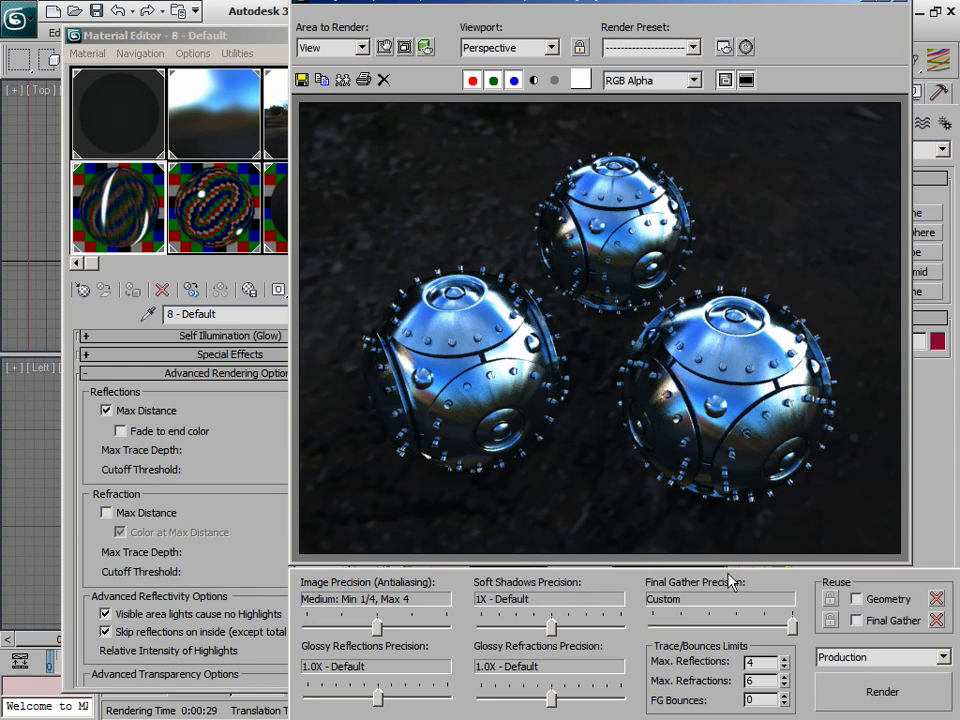
drag(166, 30, 134, 17)
mouse_move(413, 1)
mouse_down()
mouse_move(543, 19)
mouse_move(463, 6)
mouse_move(411, 12)
mouse_up()
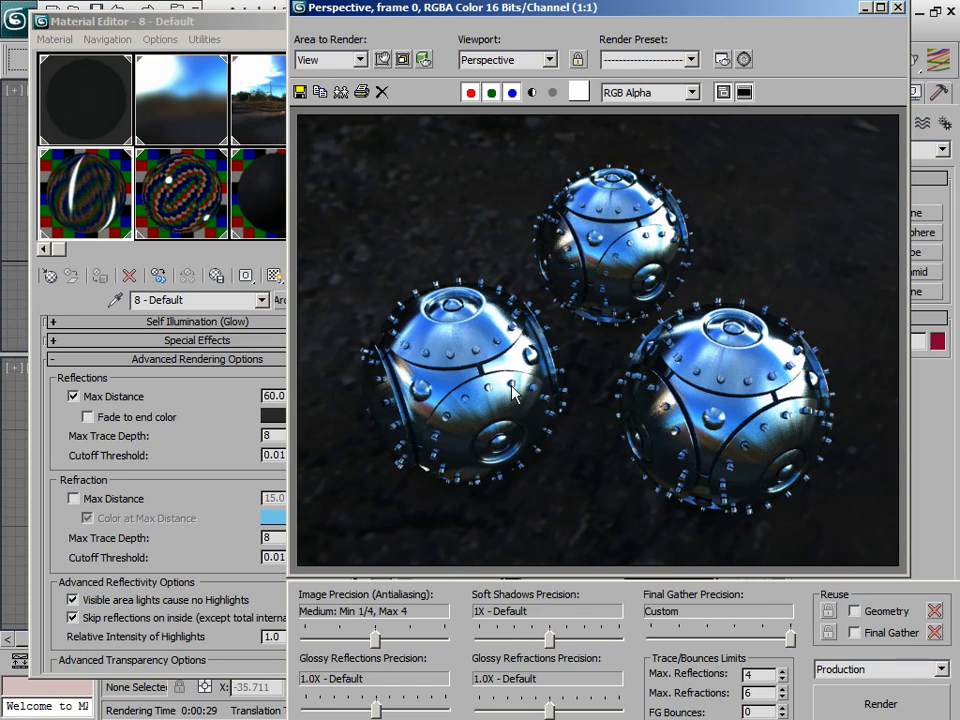
Review the main parameters of material 8 - Default, and examine the rubber material's glossy samples, BRDF and reflection distance settings
drag(210, 437, 250, 710)
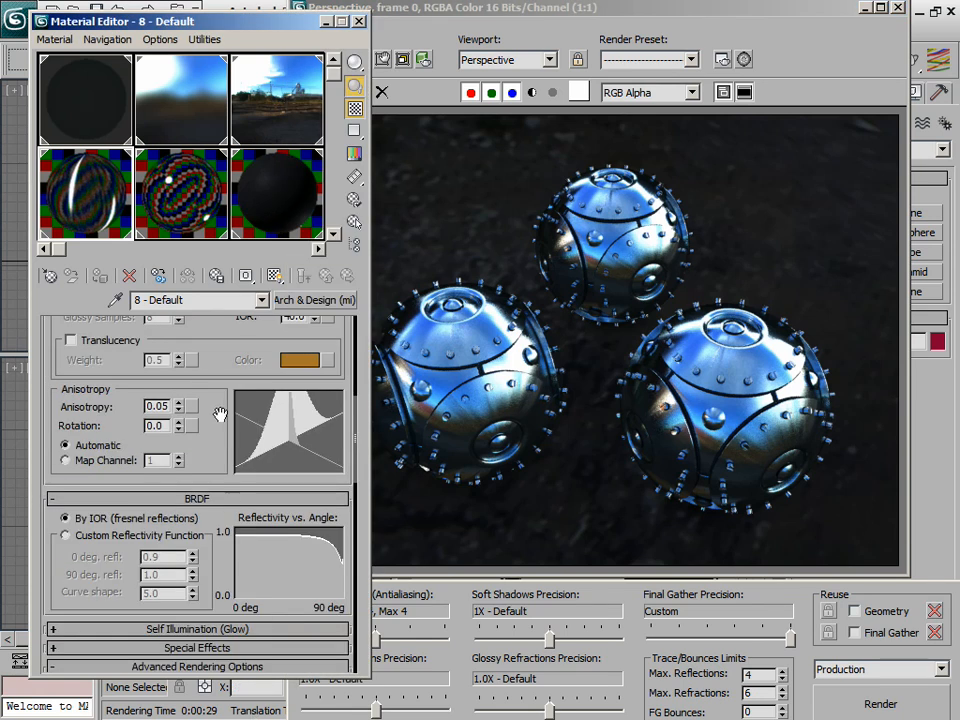
drag(218, 413, 193, 514)
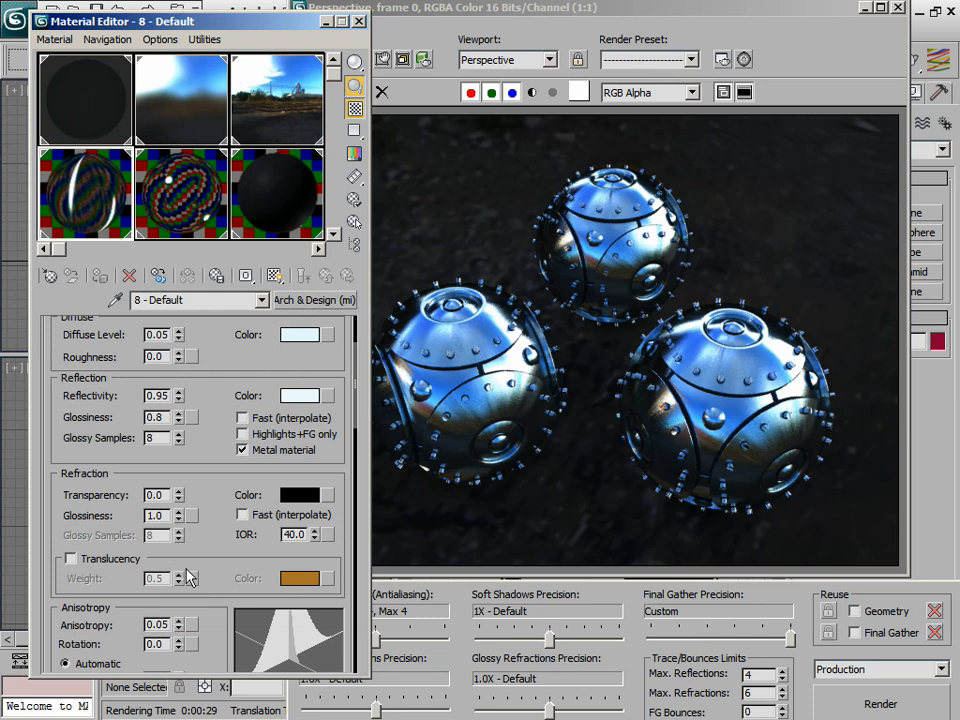
click(245, 197)
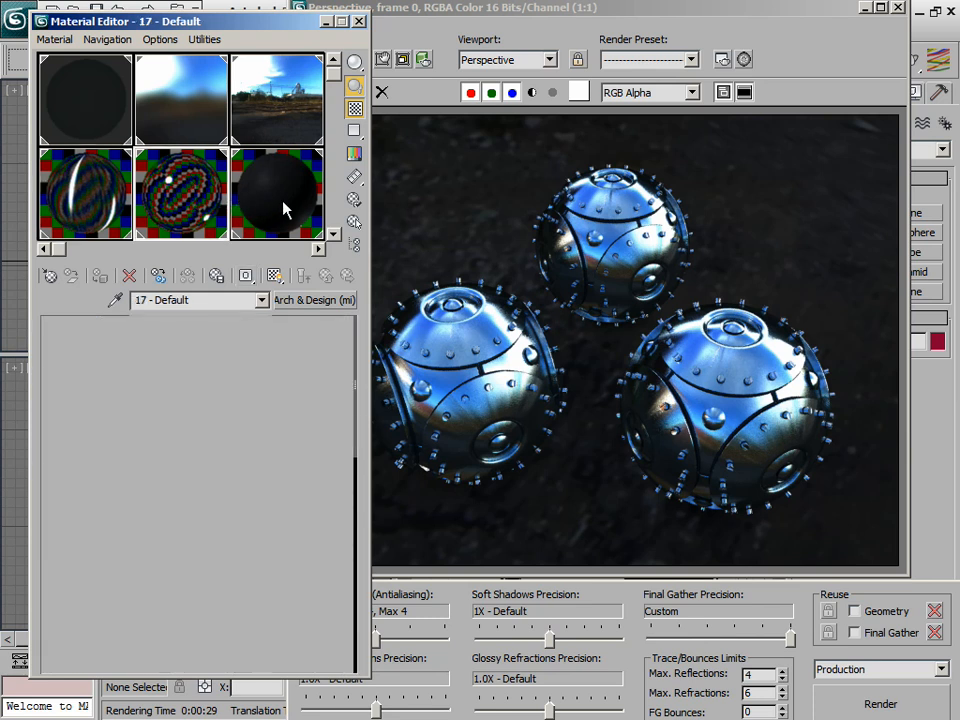
click(280, 196)
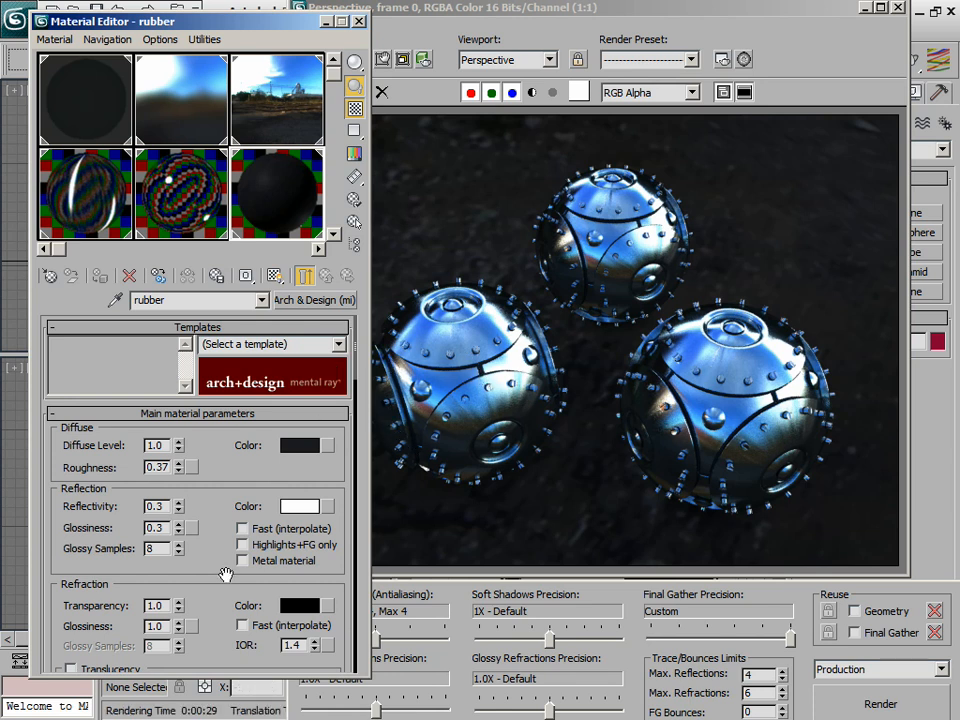
key(Return)
drag(161, 550, 117, 556)
scroll(250, 520, down, 8)
drag(220, 470, 226, 375)
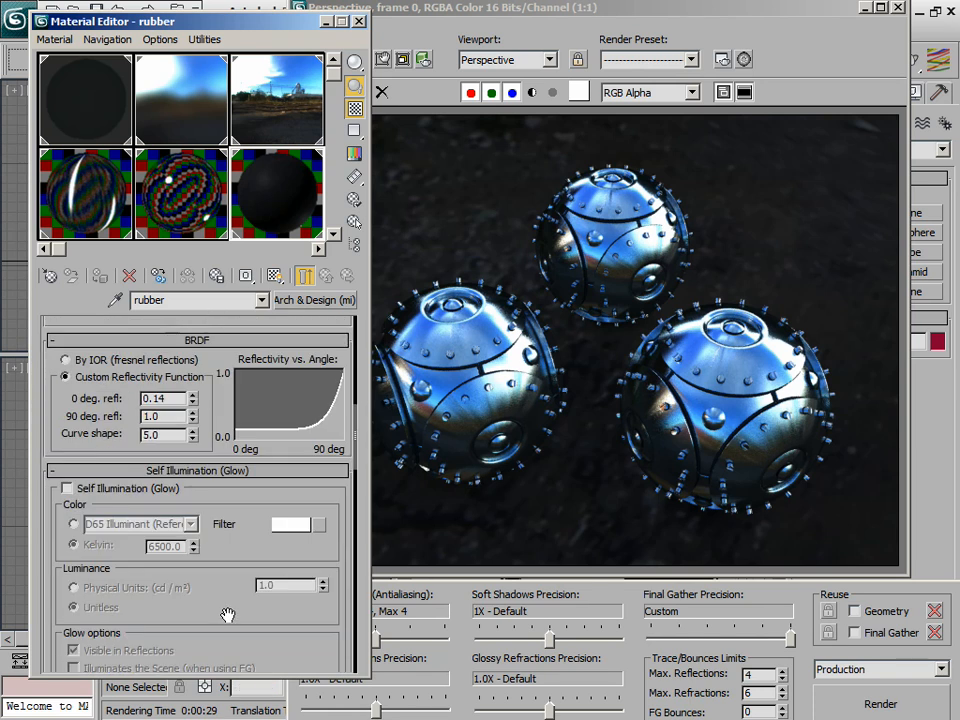
drag(227, 615, 253, 318)
drag(214, 520, 242, 301)
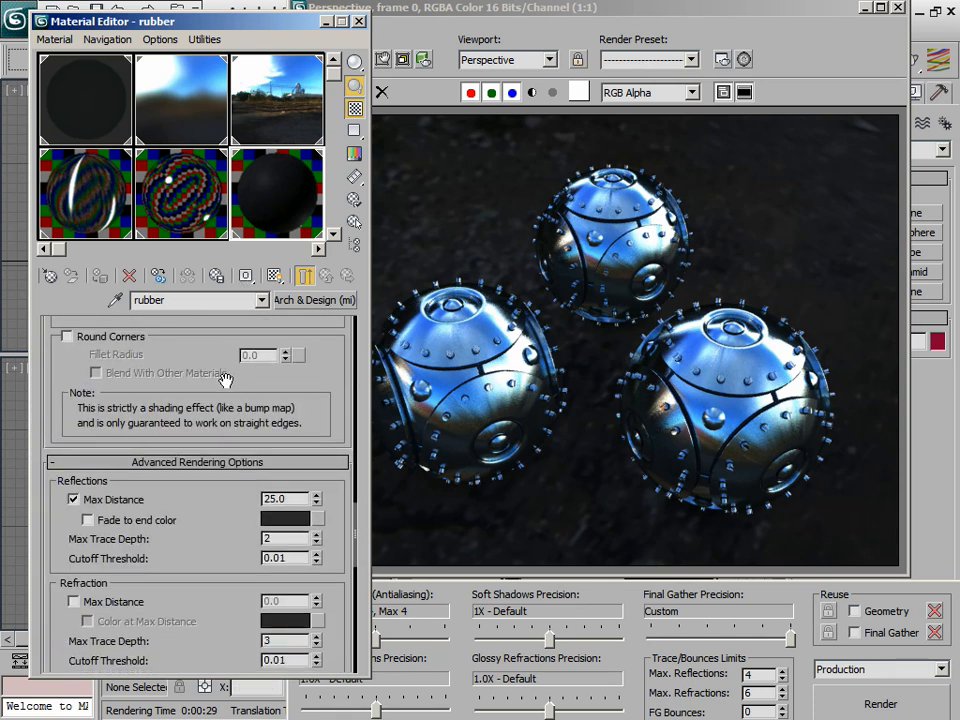
drag(224, 374, 240, 338)
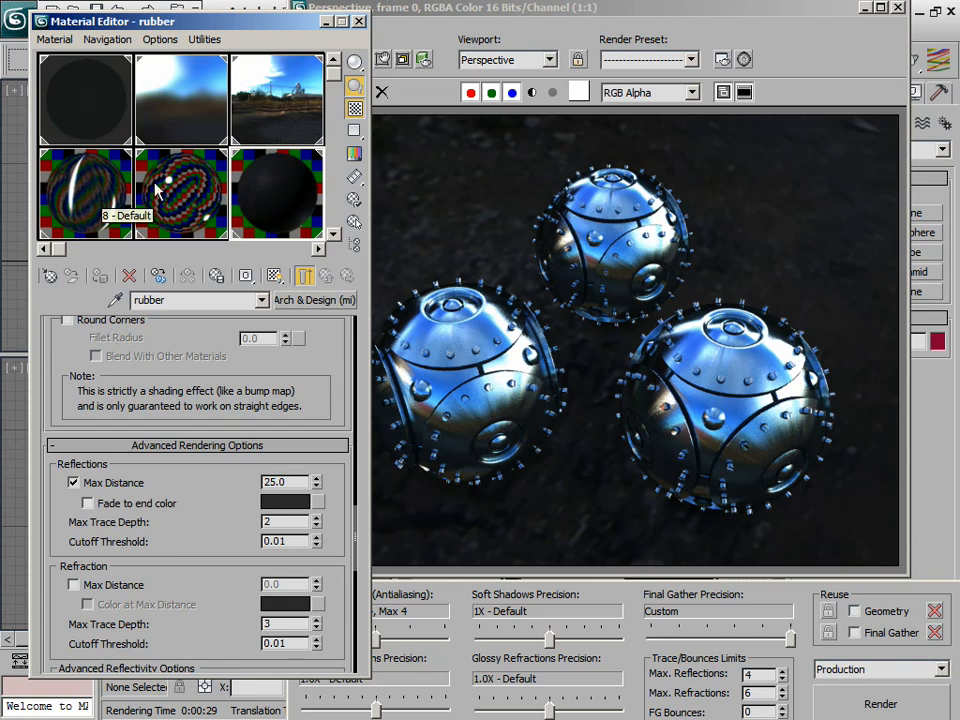
Return to material 8 - Default and check the Max Distance and Max Trace Depth of its reflections
click(95, 195)
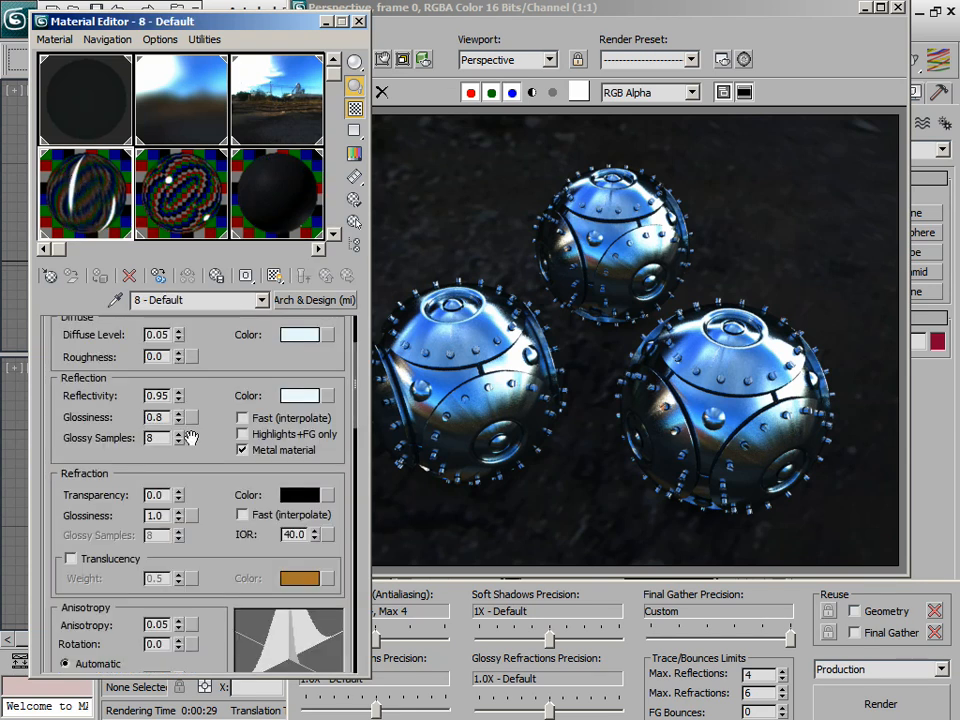
scroll(207, 450, down, 5)
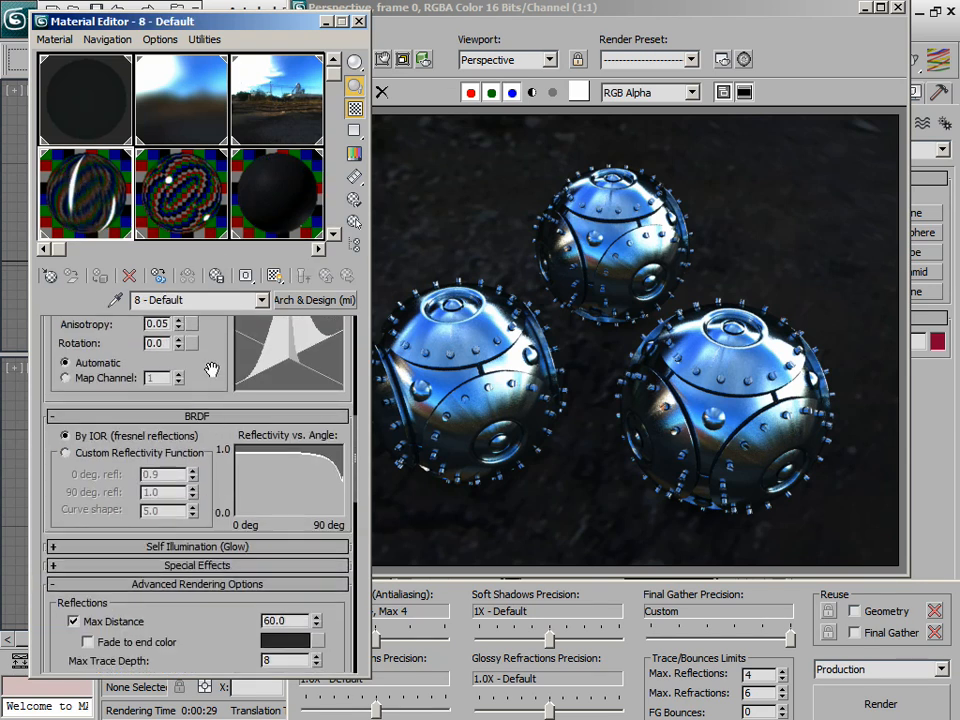
scroll(210, 508, down, 3)
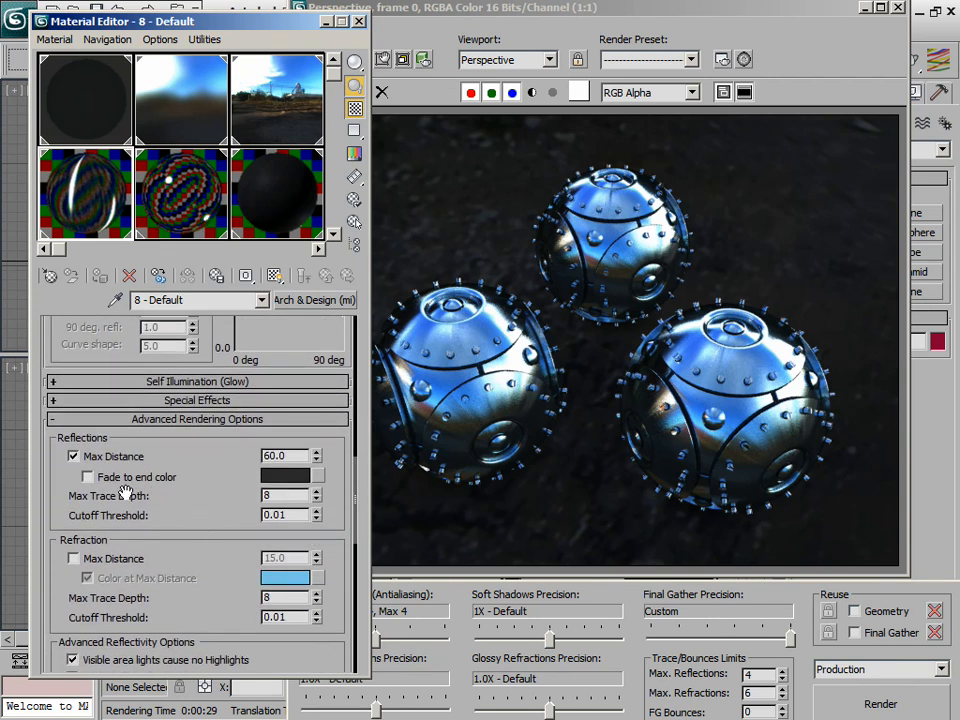
scroll(212, 480, down, 1)
scroll(212, 480, down, 1)
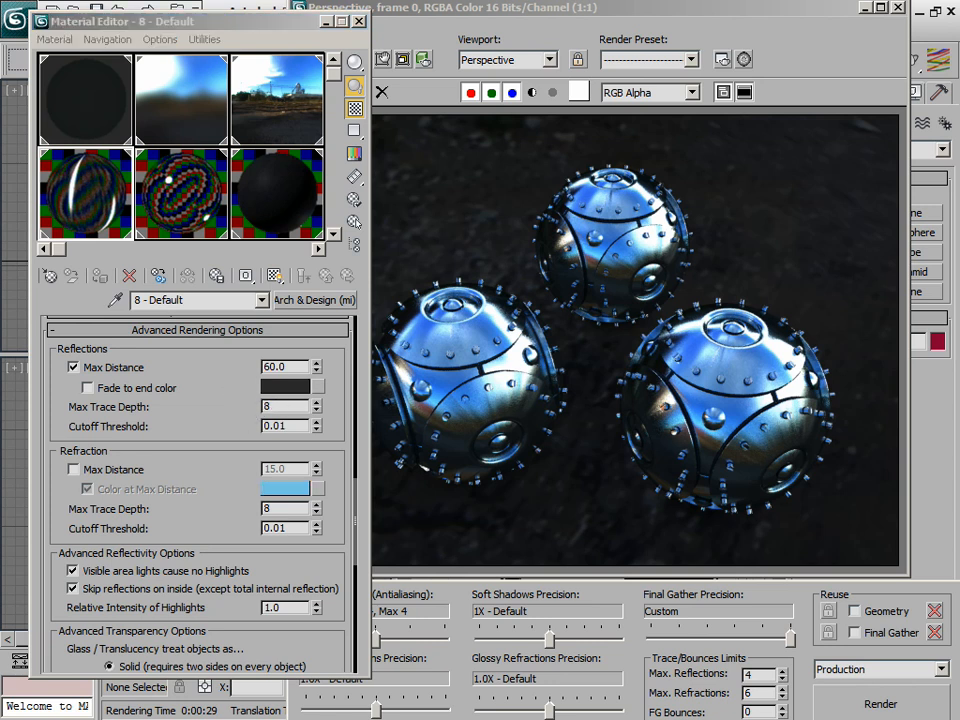
Open the mental ray renderer settings in Render Setup and check the global Max. Trace Depth and Max. Reflections
drag(640, 9, 392, 29)
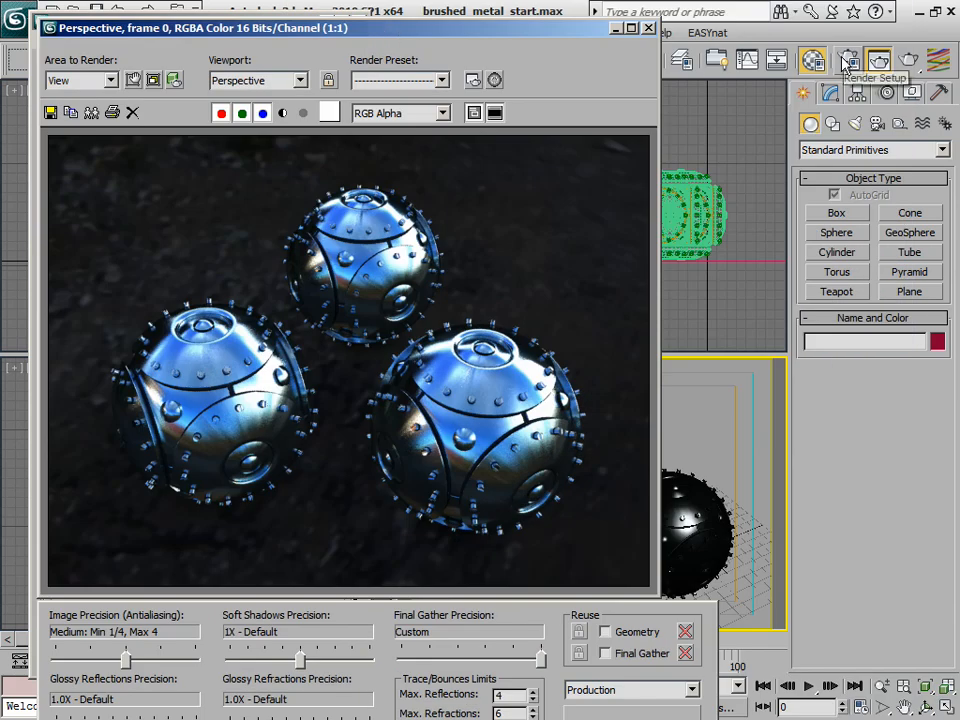
key(F10)
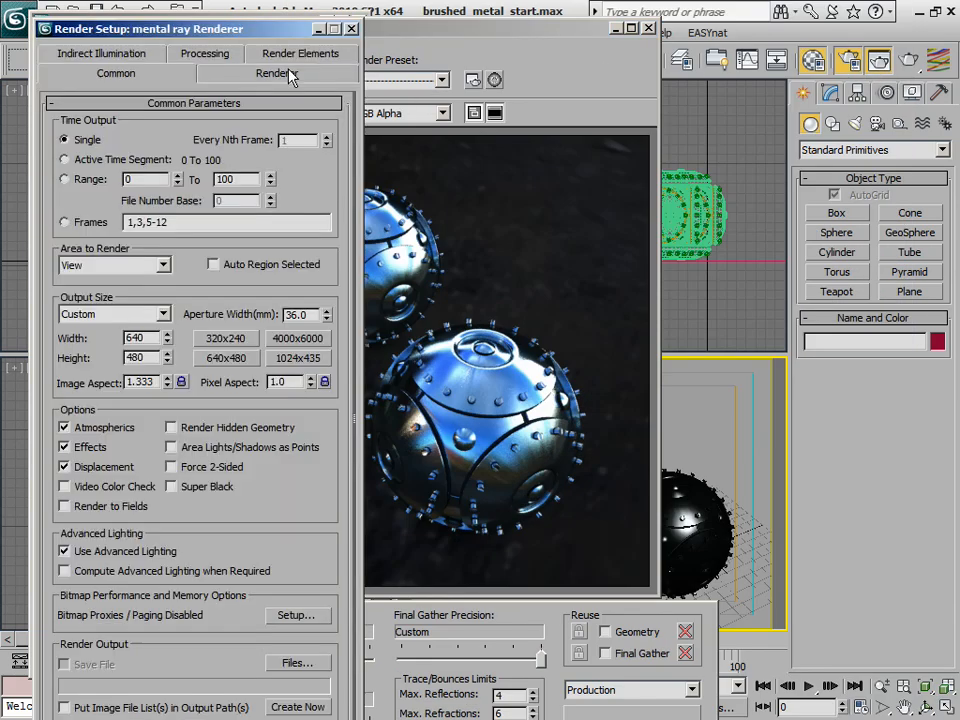
click(280, 72)
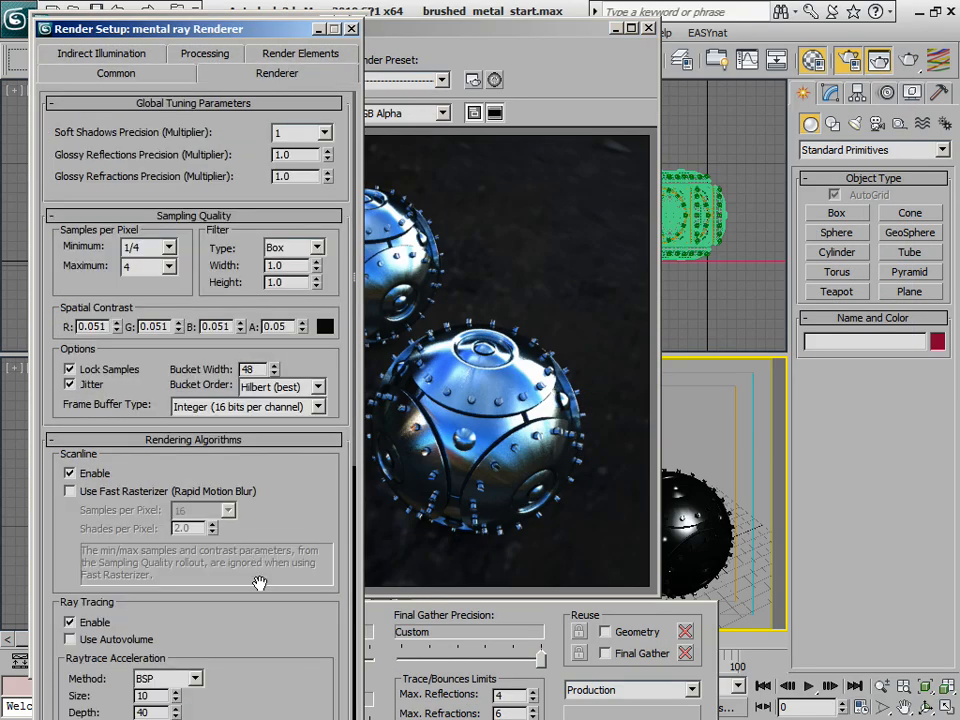
mouse_move(257, 581)
mouse_down()
mouse_move(270, 506)
mouse_move(272, 253)
mouse_up()
drag(203, 420, 228, 352)
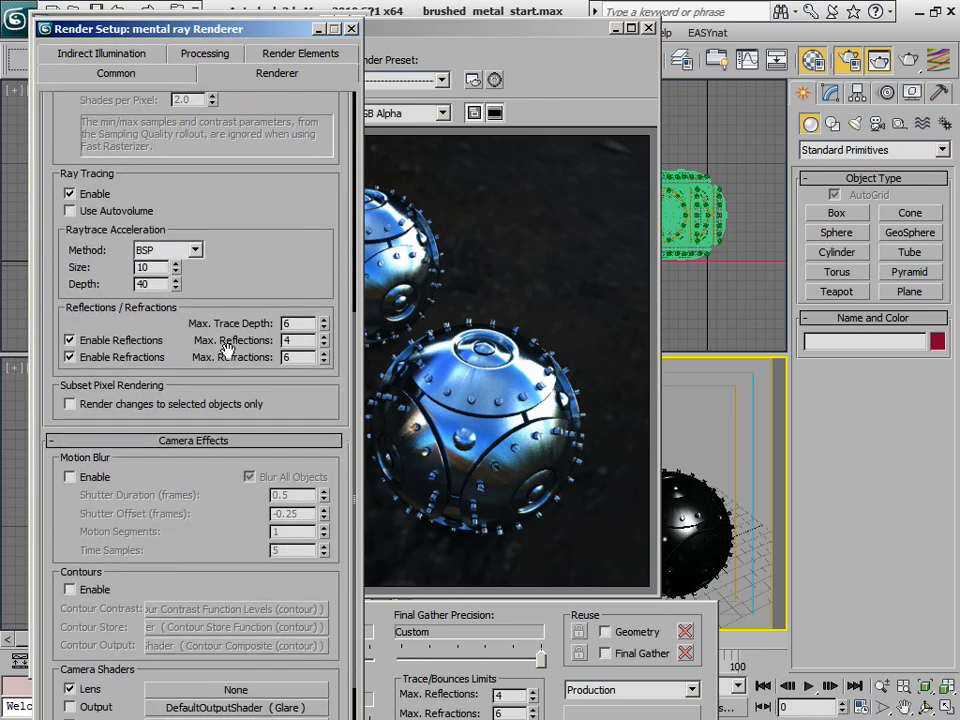
double_click(287, 324)
double_click(300, 340)
Spread out the Render Setup, render and Material Editor windows and check the reflections' Max Trace Depth of material 8 - Default
drag(133, 27, 681, 2)
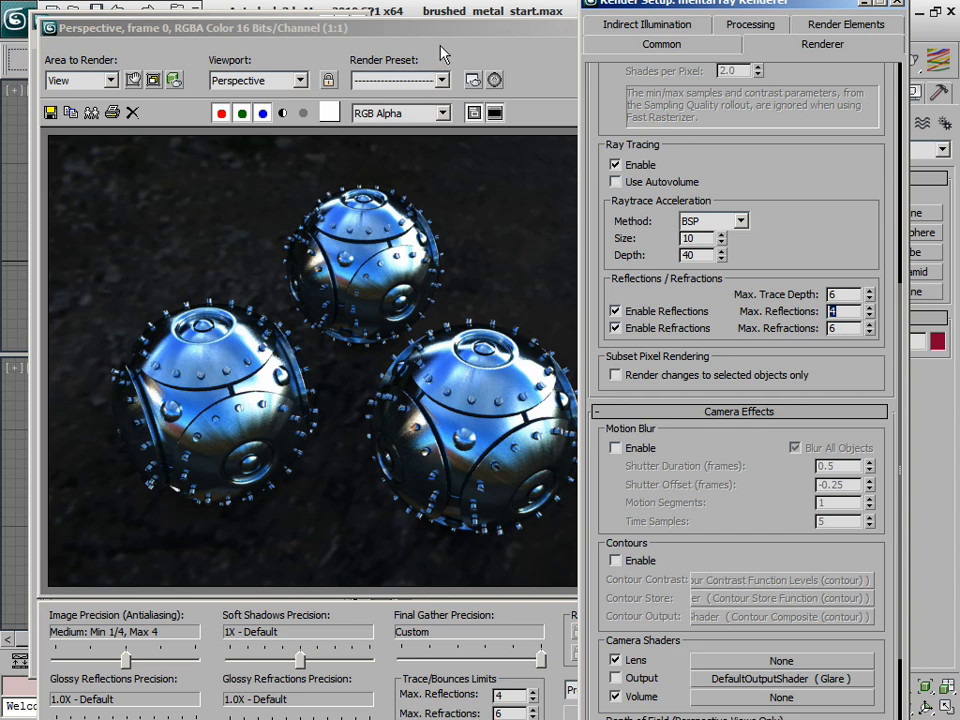
drag(441, 34, 650, 45)
click(186, 24)
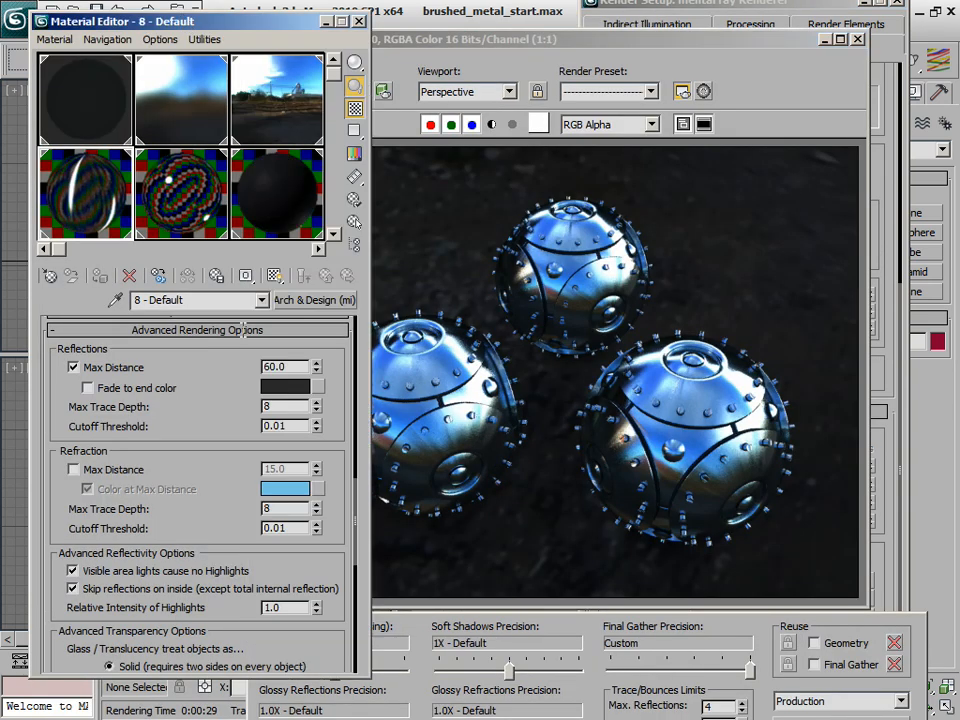
mouse_move(251, 26)
mouse_down()
mouse_move(241, 17)
mouse_move(232, 26)
mouse_up()
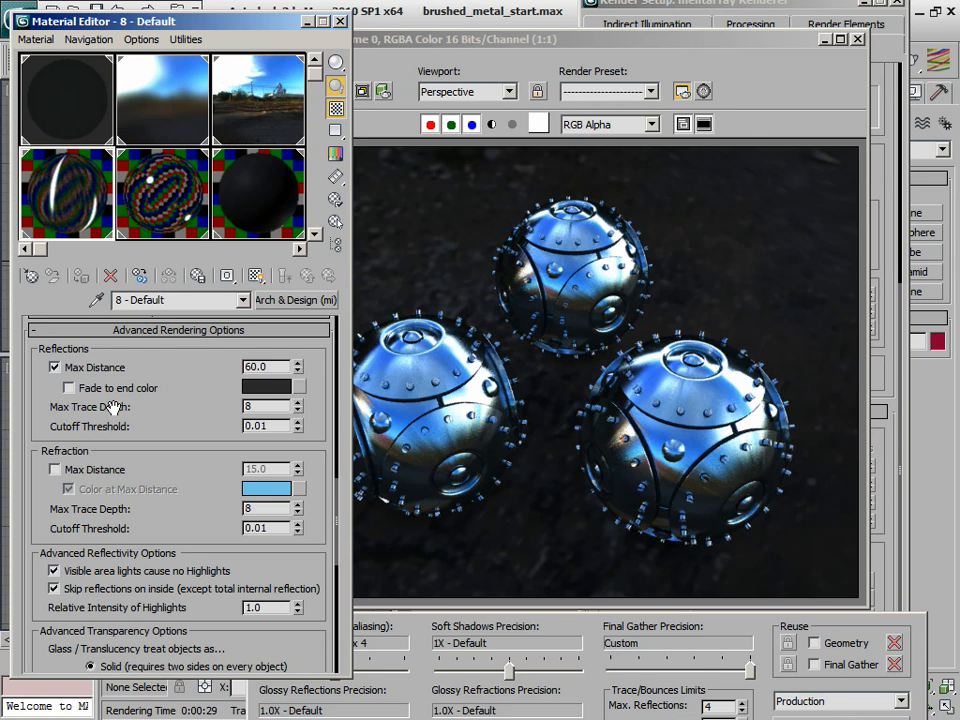
double_click(264, 404)
Bring the render window with its full settings panel into view and render the Perspective view again
click(403, 397)
drag(573, 48, 568, 9)
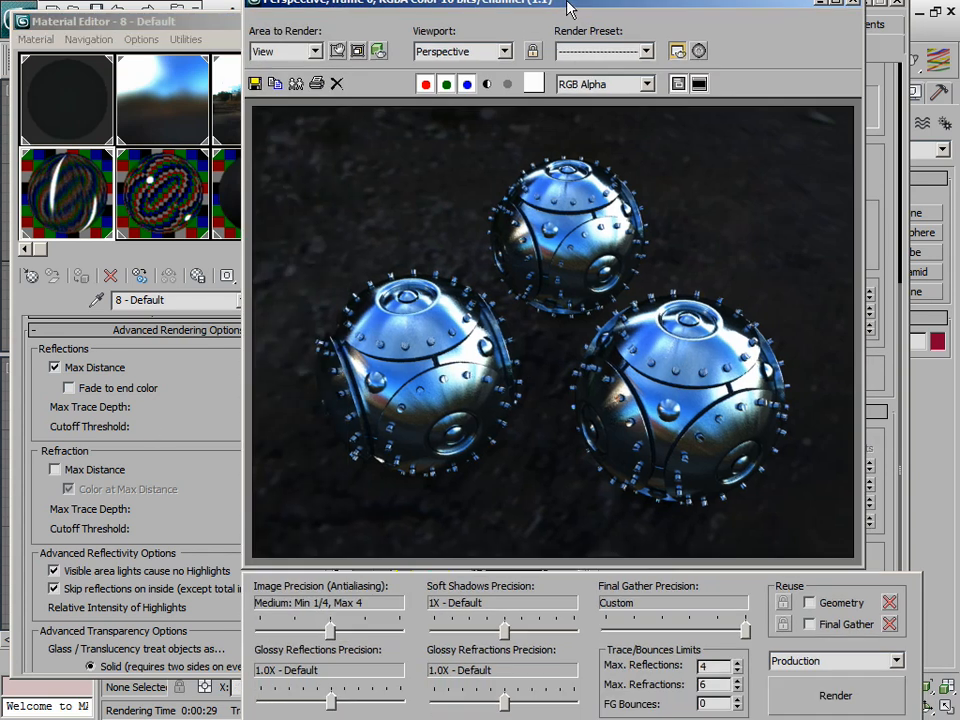
click(834, 695)
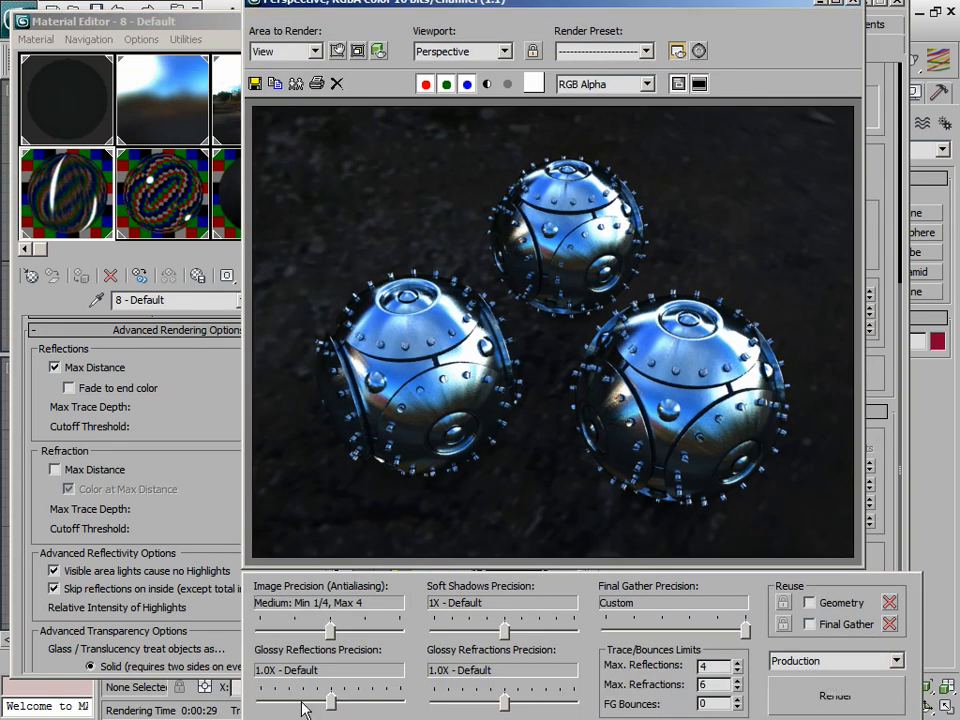
Bring the render window forward to watch the Perspective render and arrange it beside the Material Editor
drag(210, 122, 349, 31)
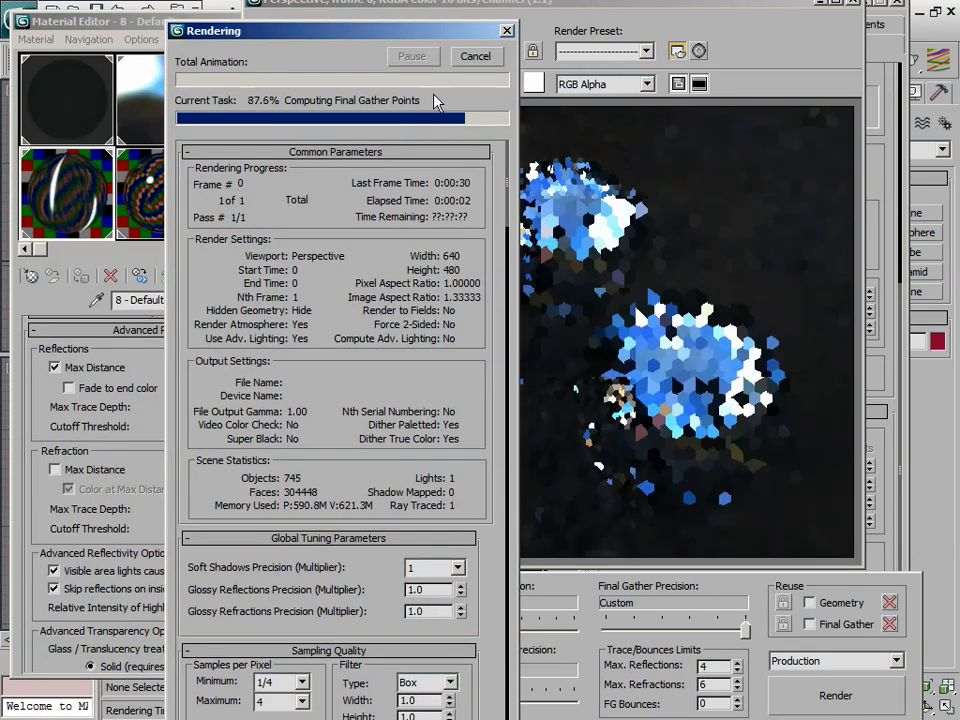
click(570, 4)
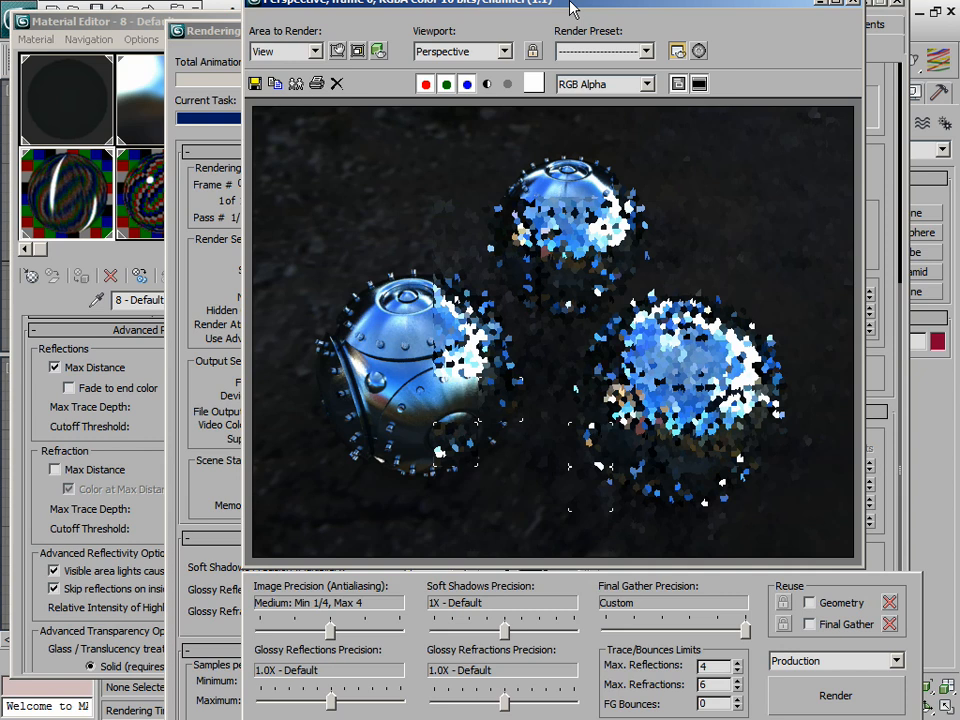
key(Escape)
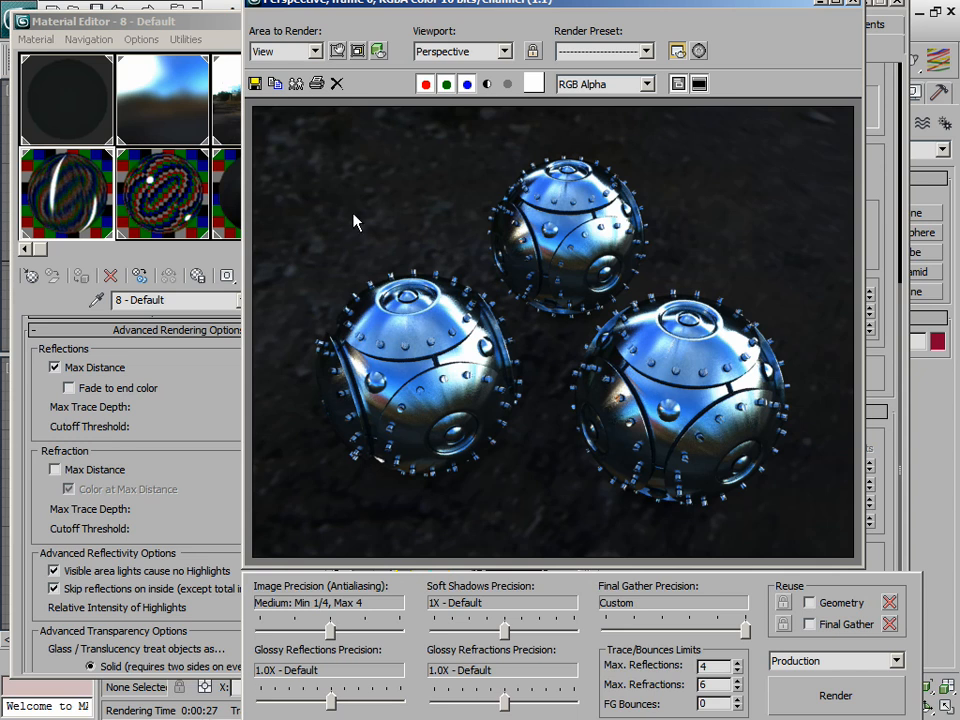
drag(366, 4, 395, 9)
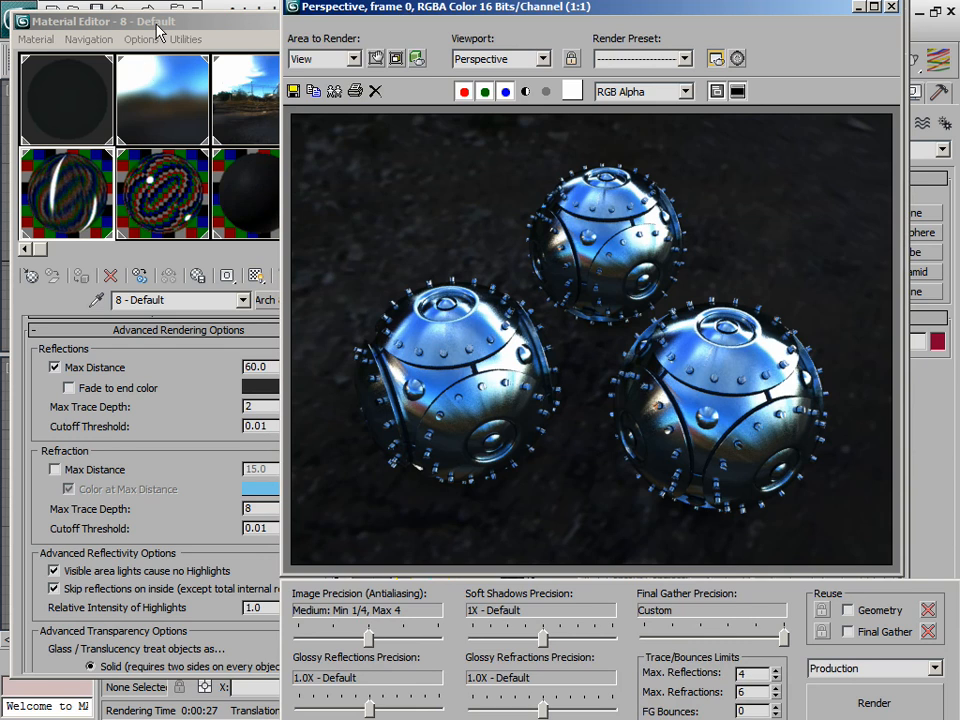
drag(117, 19, 158, 15)
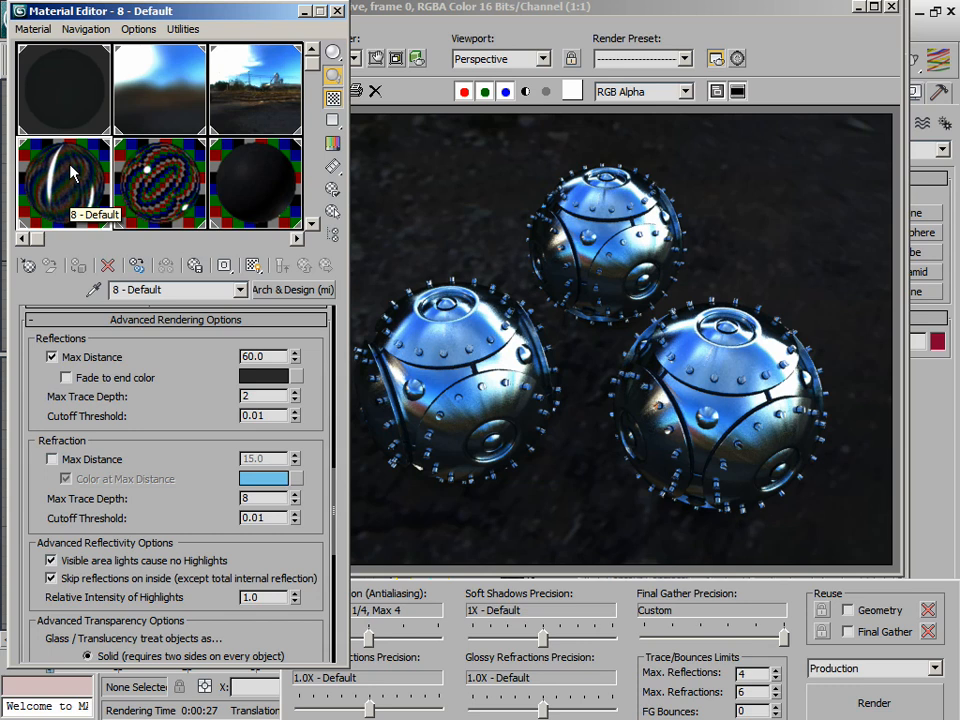
Check the reflection settings of material 8 - Default and enable Max Distance for the reflections of material 17 - Default
scroll(199, 495, up, 5)
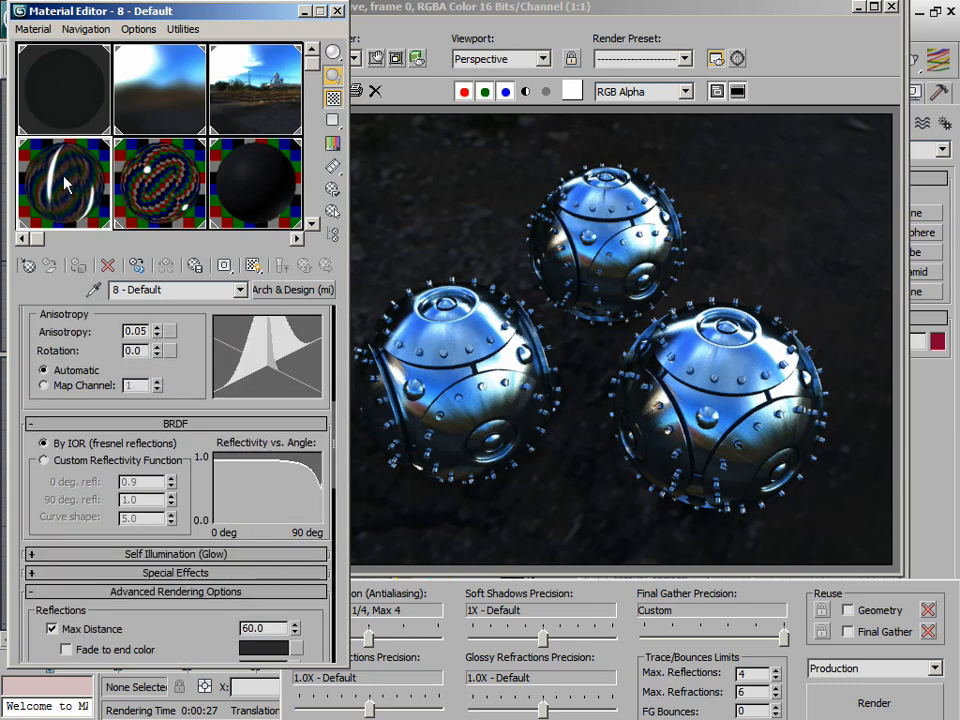
click(155, 195)
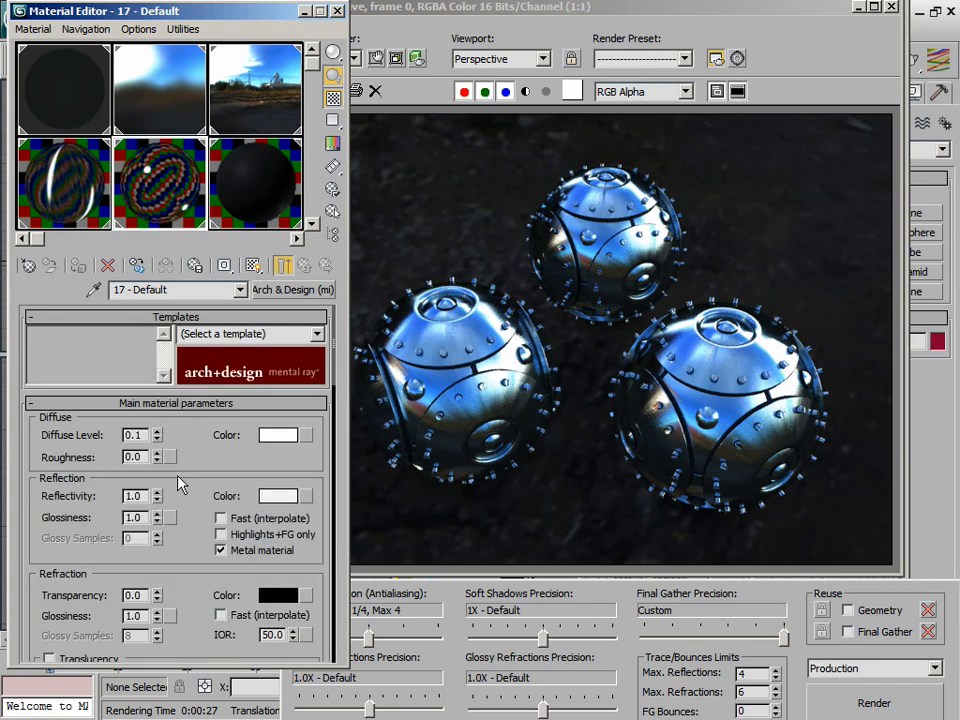
click(70, 165)
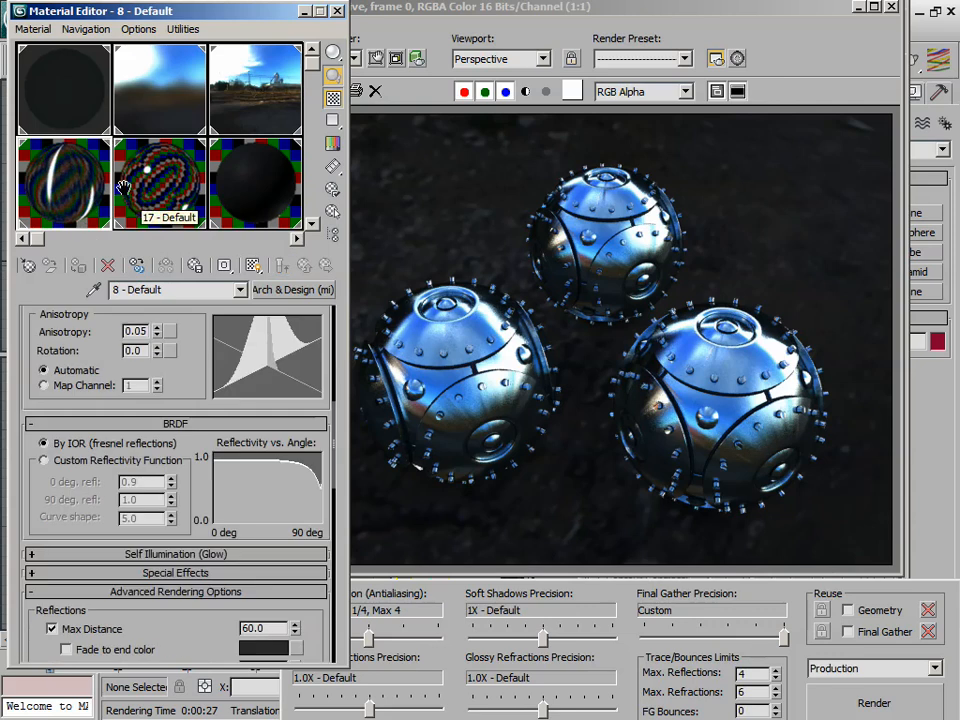
scroll(120, 470, down, 5)
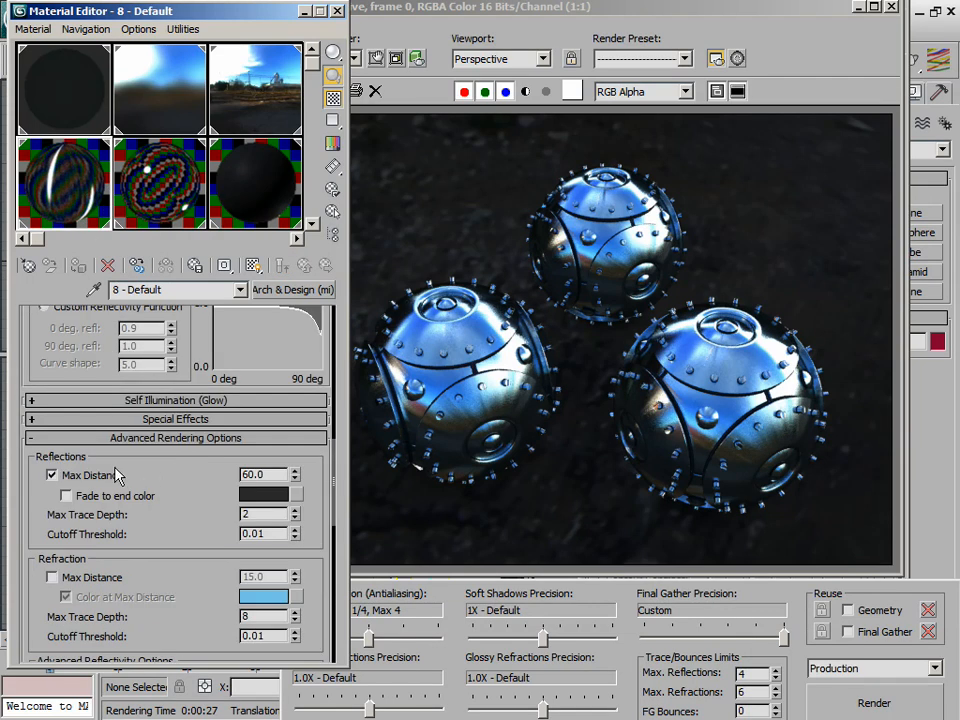
click(166, 222)
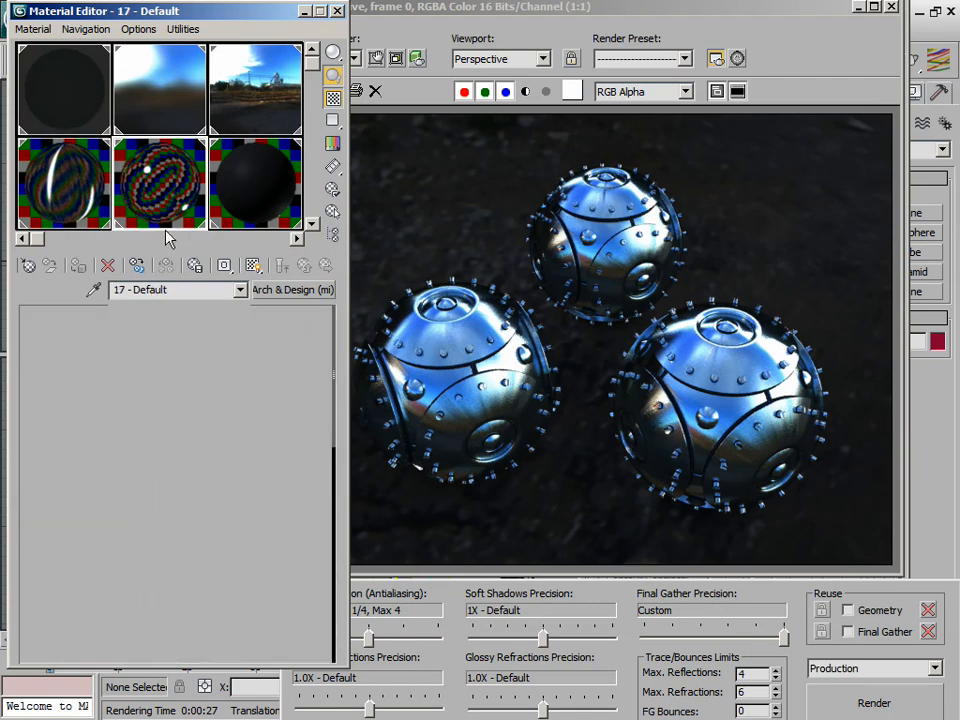
scroll(150, 455, down, 7)
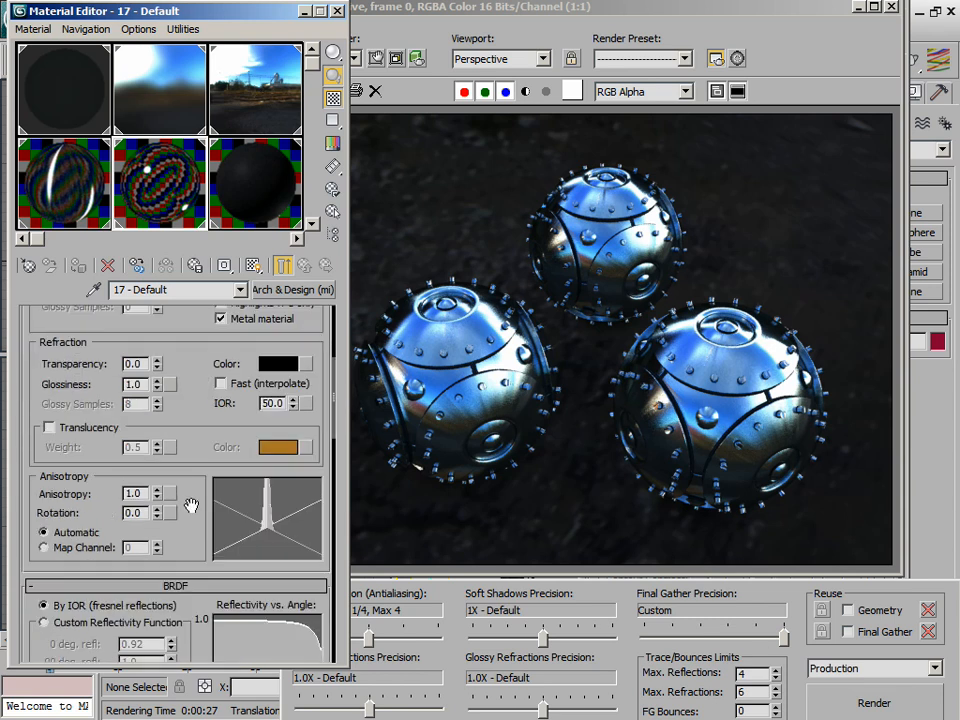
scroll(190, 506, down, 10)
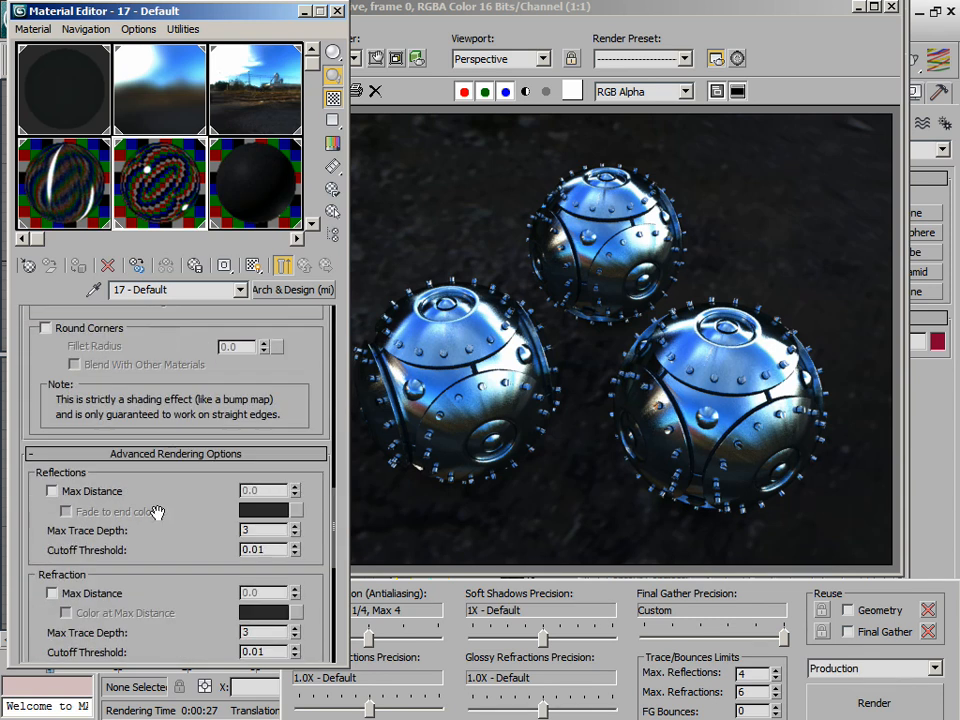
drag(157, 512, 184, 409)
click(90, 377)
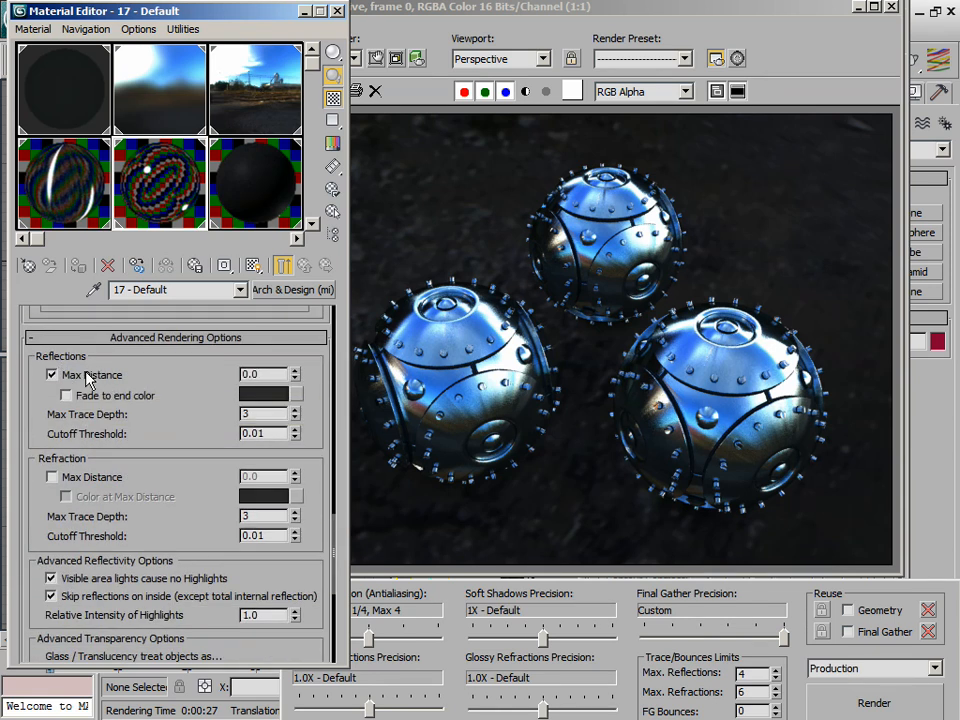
Set the reflections of material 17 - Default to a Max Distance of 40 and a Max Trace Depth of 2
click(72, 178)
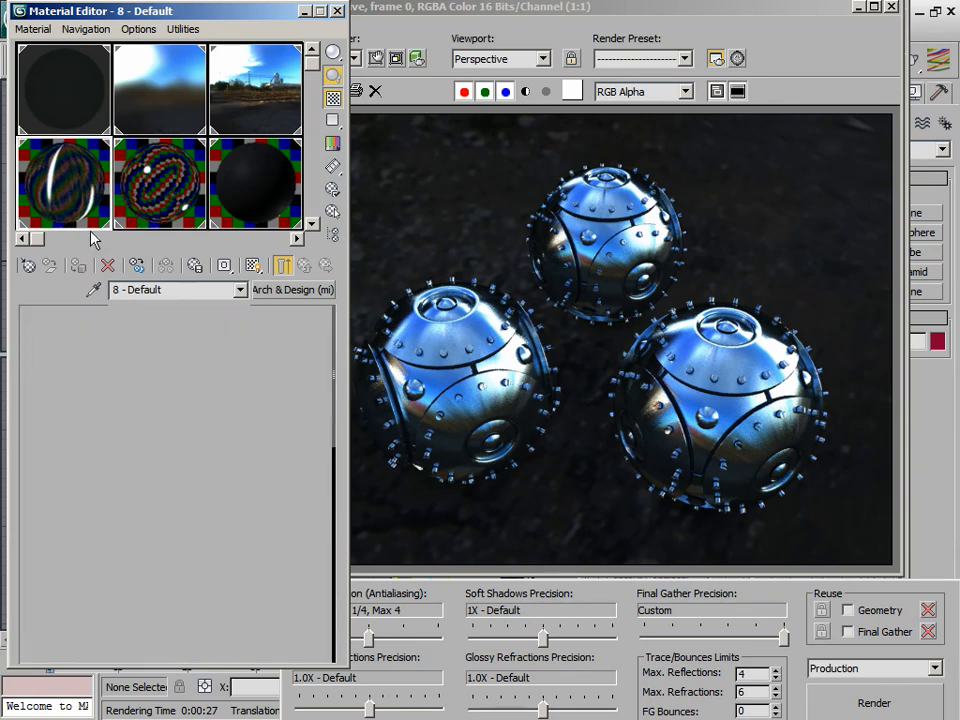
click(141, 172)
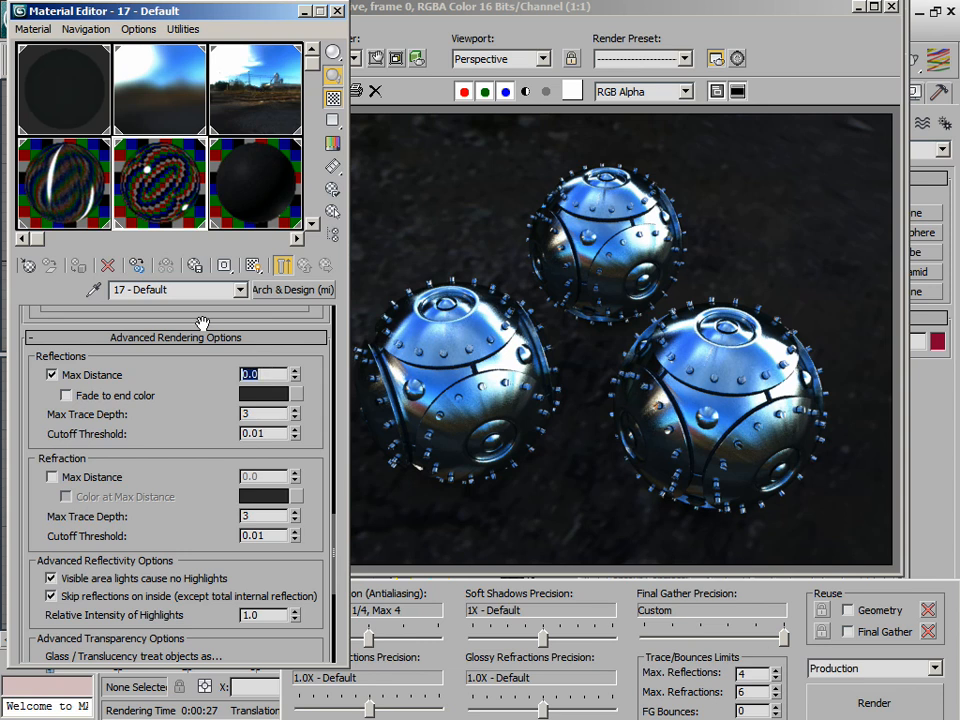
text(50)
key(Return)
text(40)
key(Return)
key(Tab)
Look over the parameters of material 17 - Default and re-render the Perspective view
scroll(200, 400, up, 5)
scroll(182, 357, up, 8)
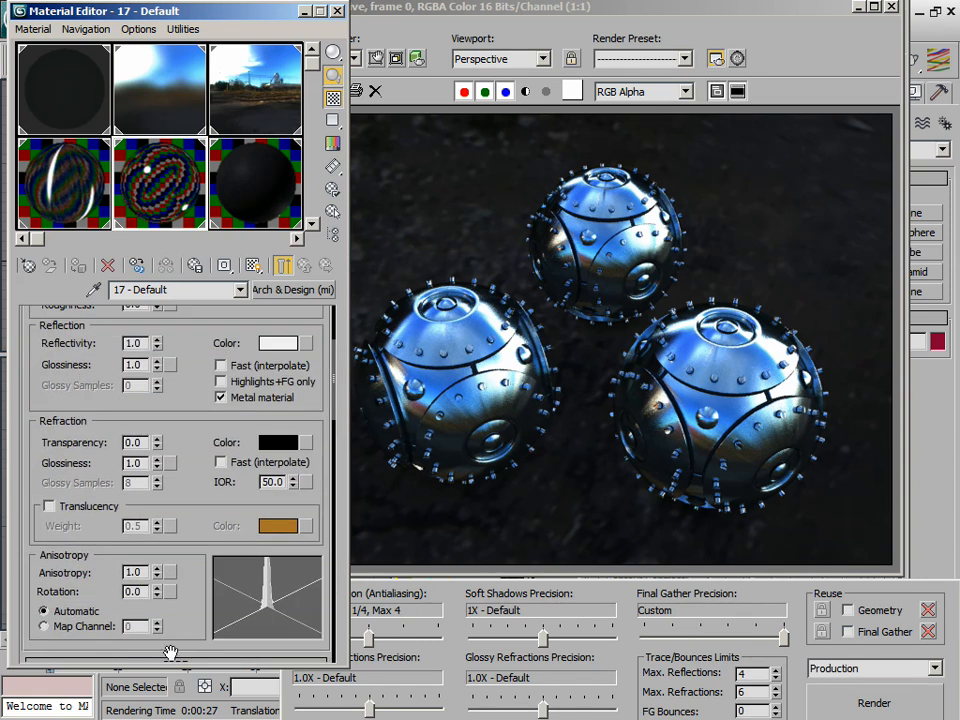
scroll(199, 497, up, 5)
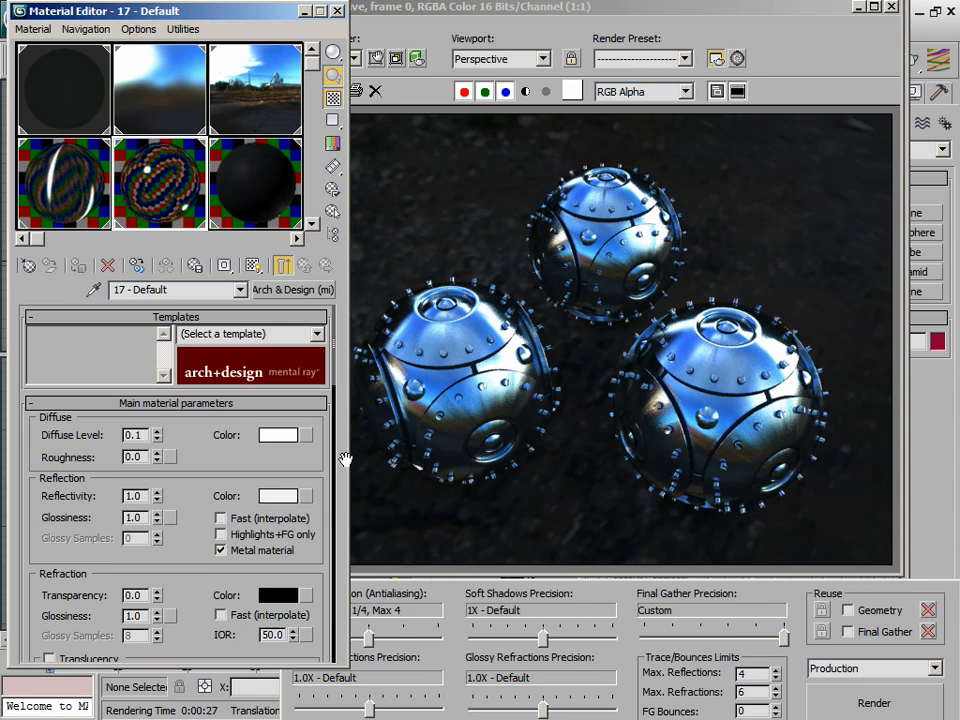
scroll(201, 508, down, 1)
scroll(201, 507, down, 10)
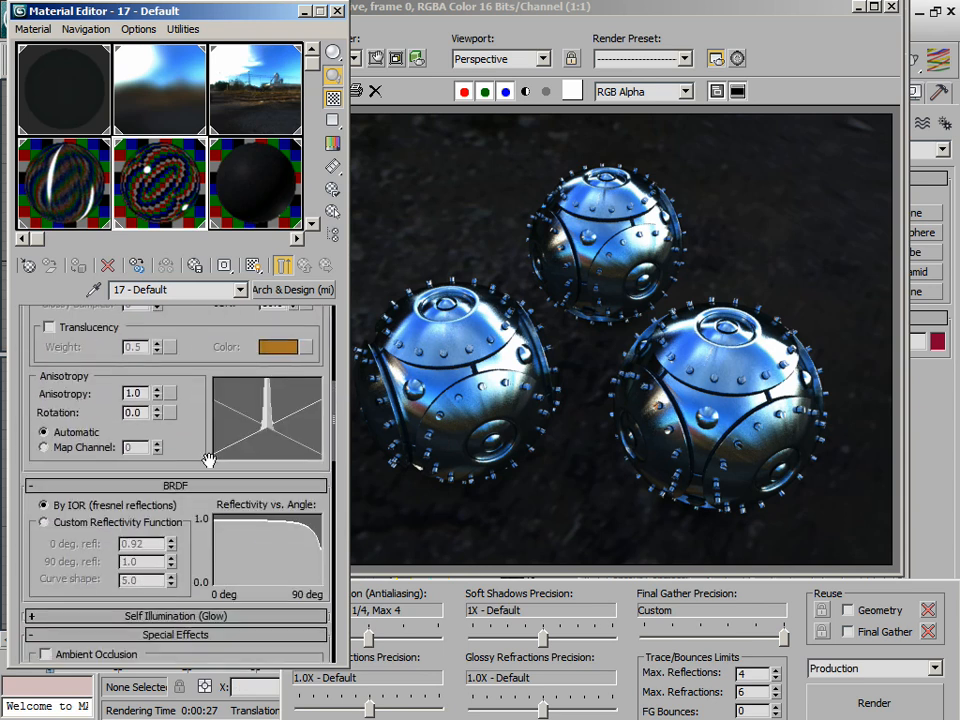
scroll(201, 459, down, 5)
scroll(201, 459, up, 11)
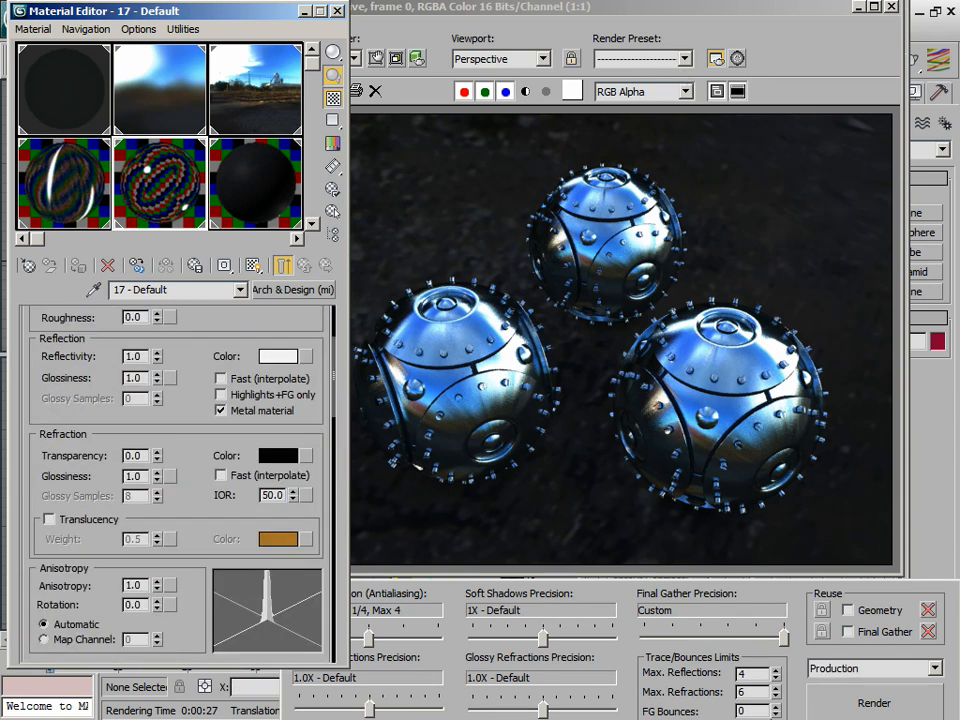
click(908, 708)
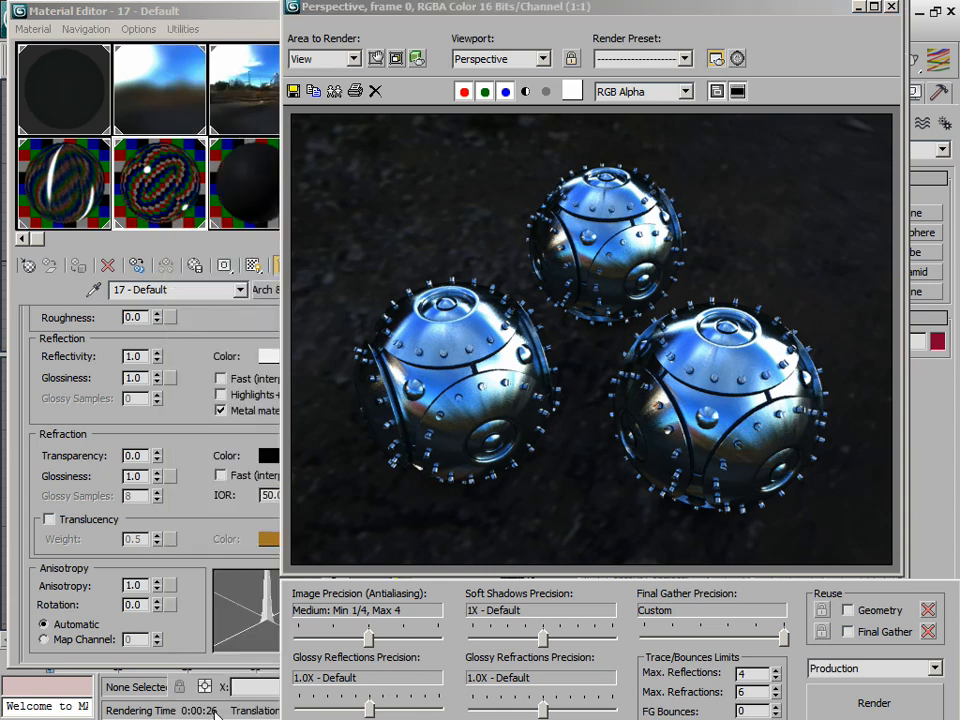
Compare the main reflection, refraction and anisotropy parameters of materials 17 - Default and 8 - Default
drag(238, 560, 242, 615)
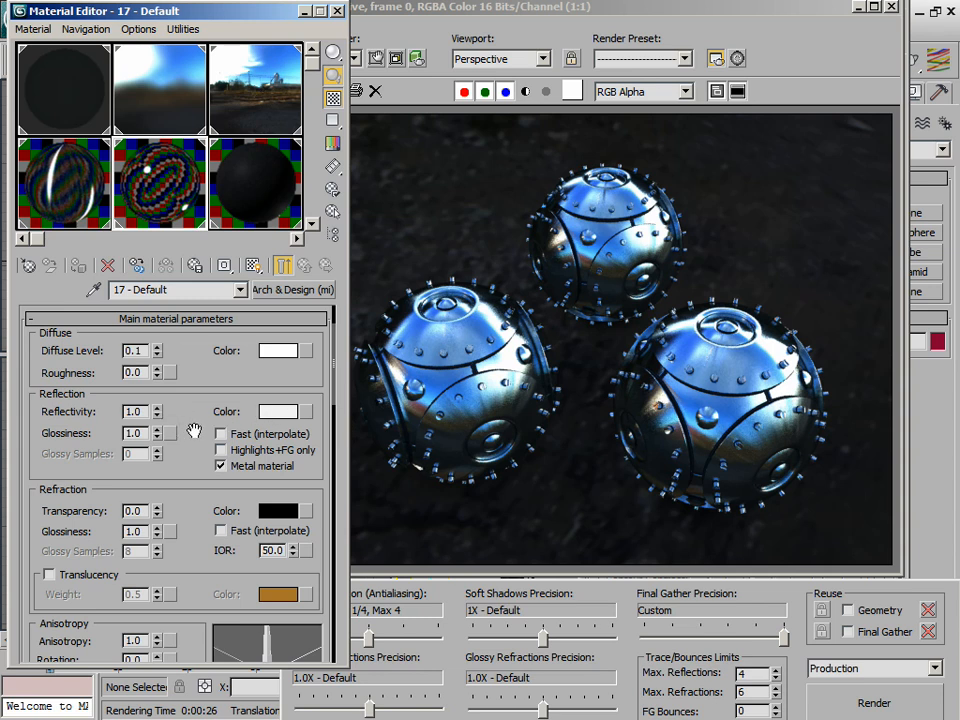
click(46, 215)
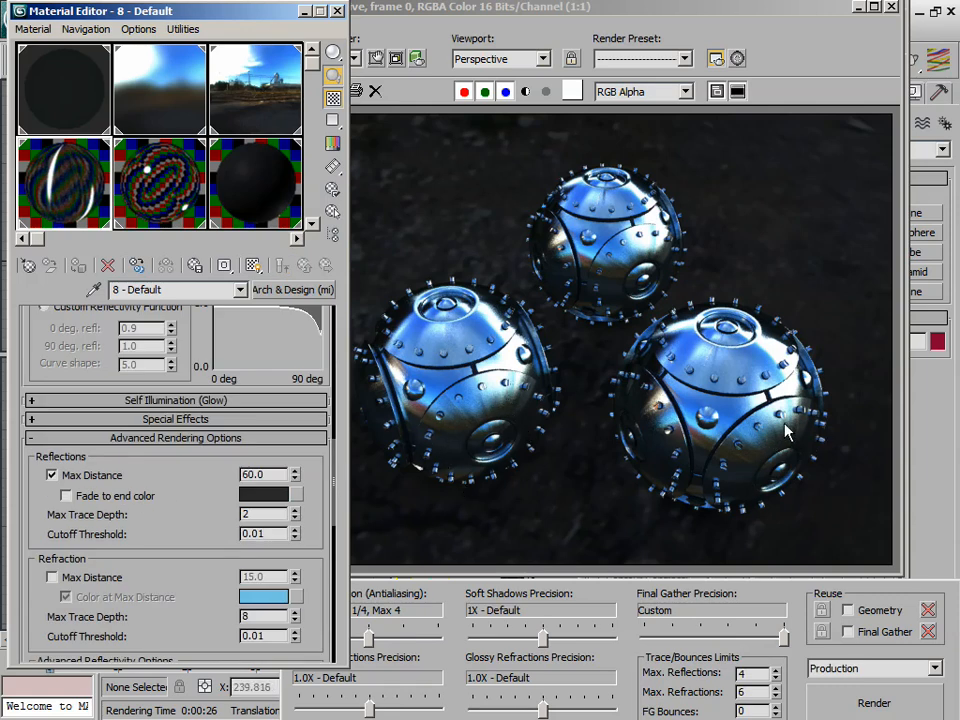
scroll(190, 505, up, 10)
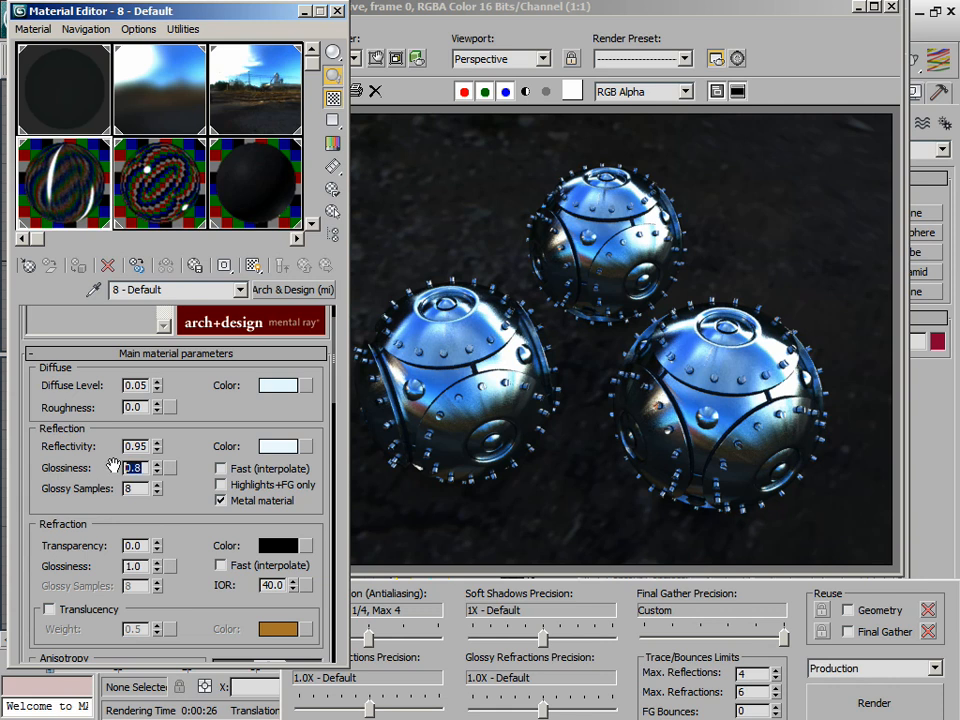
scroll(180, 523, down, 3)
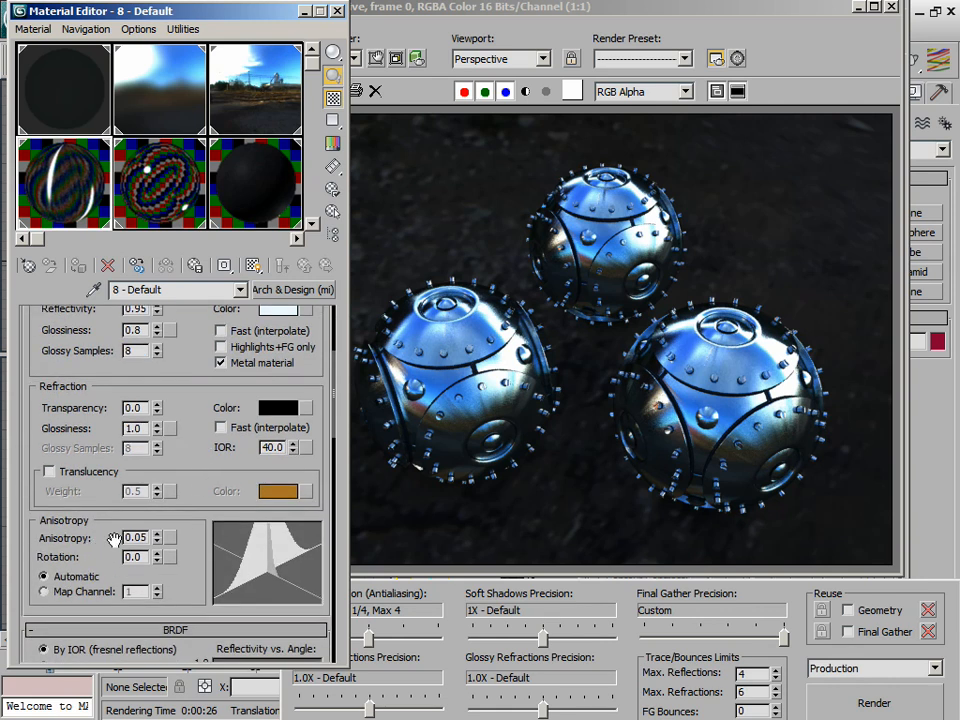
scroll(179, 408, up, 2)
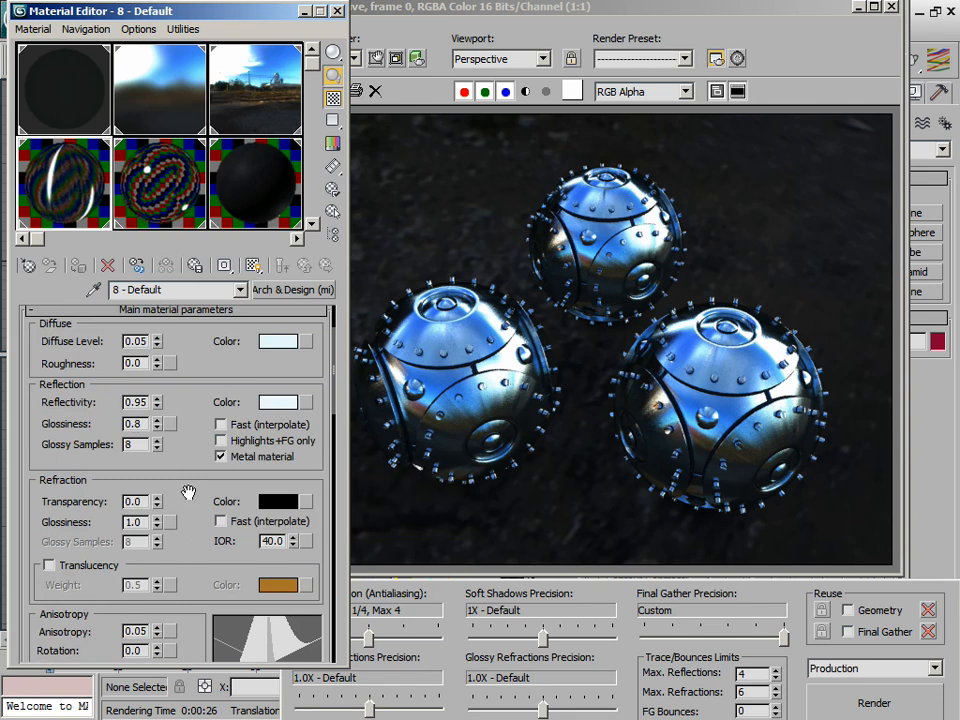
scroll(188, 493, up, 2)
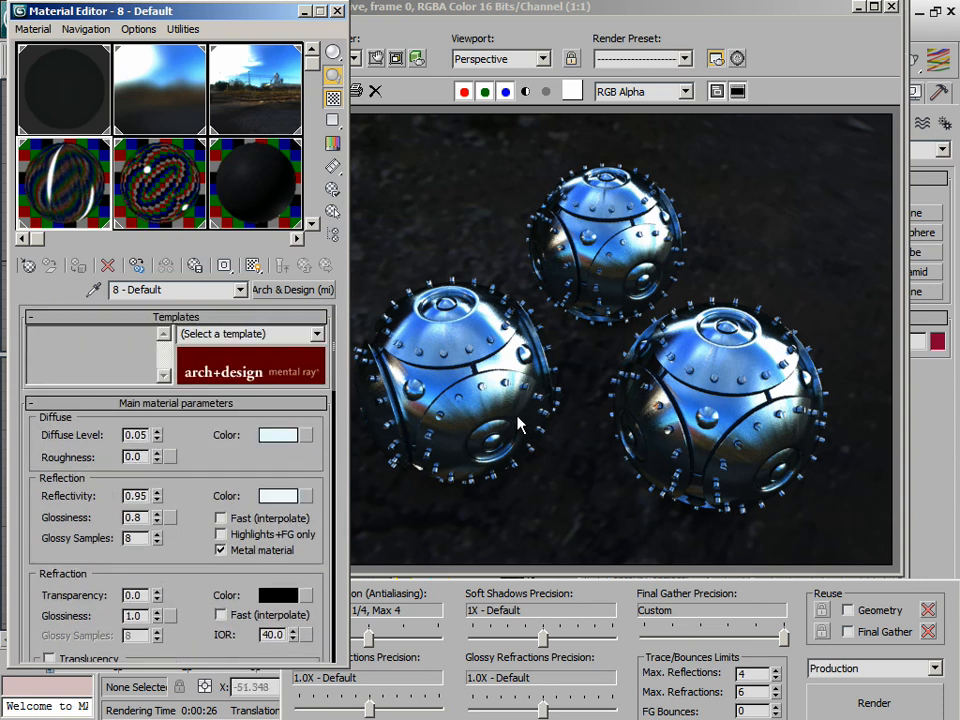
Set the reflections' Max Distance of material 17 - Default to 30
click(157, 195)
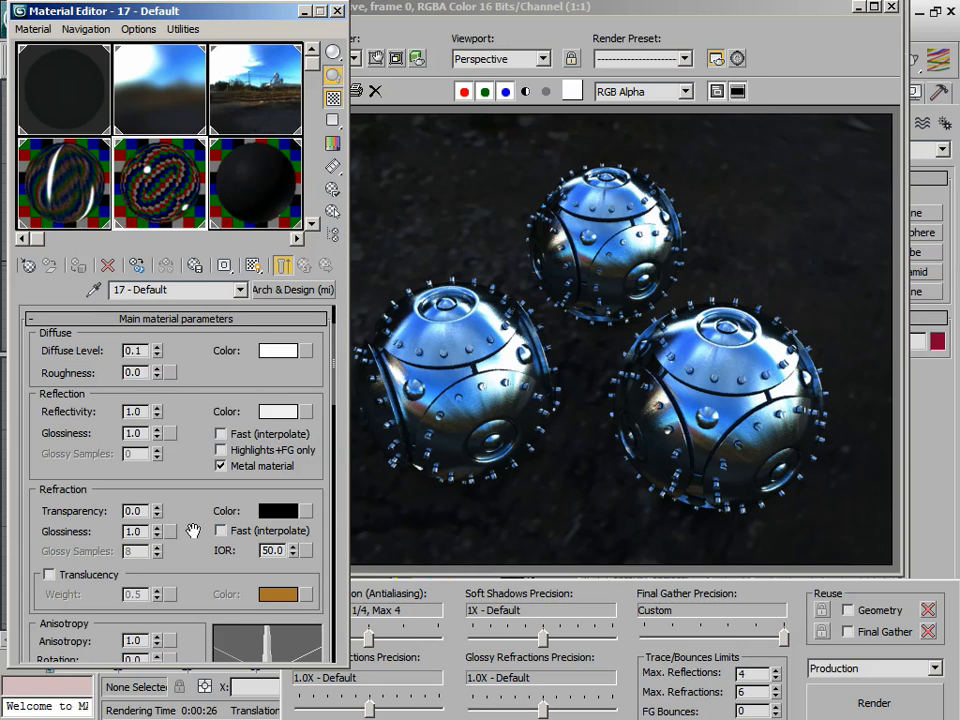
scroll(195, 590, down, 5)
scroll(173, 576, down, 5)
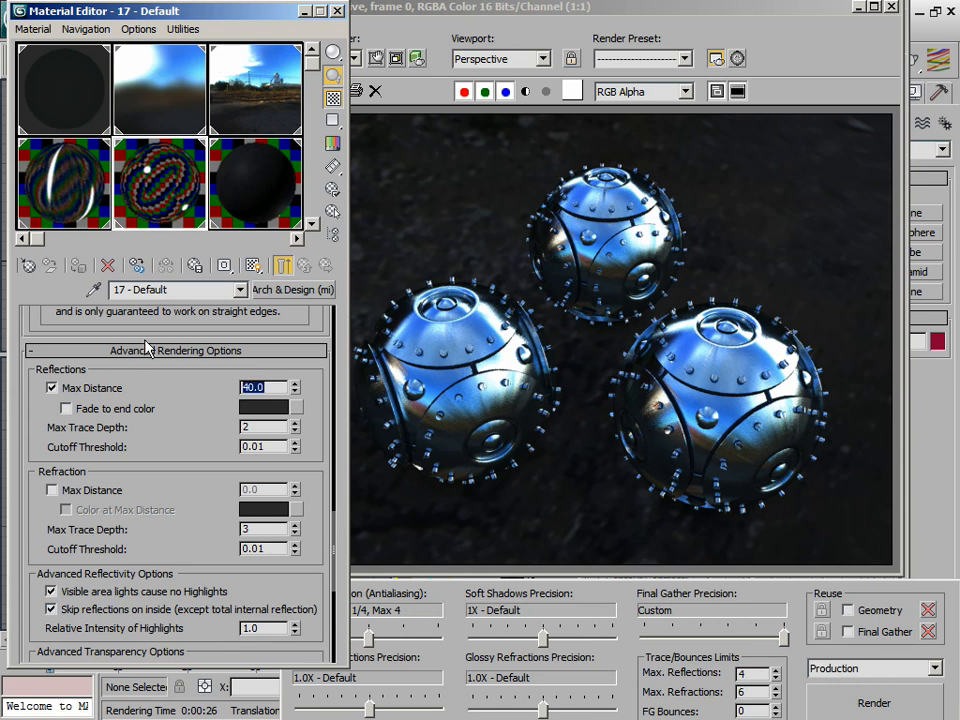
text(30)
key(Return)
scroll(199, 388, up, 6)
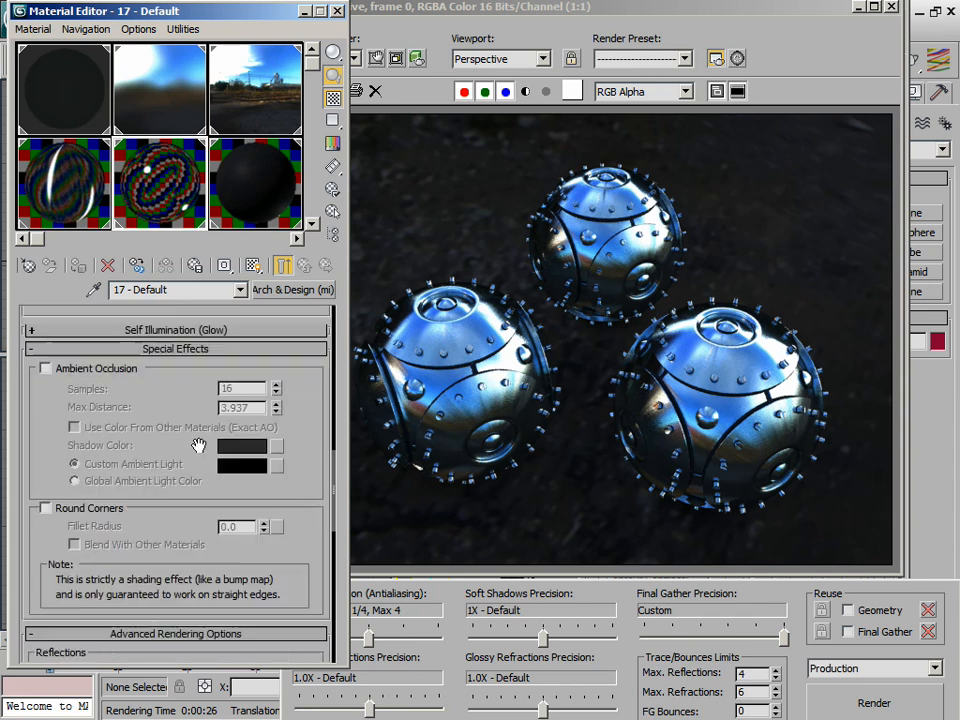
scroll(188, 420, up, 10)
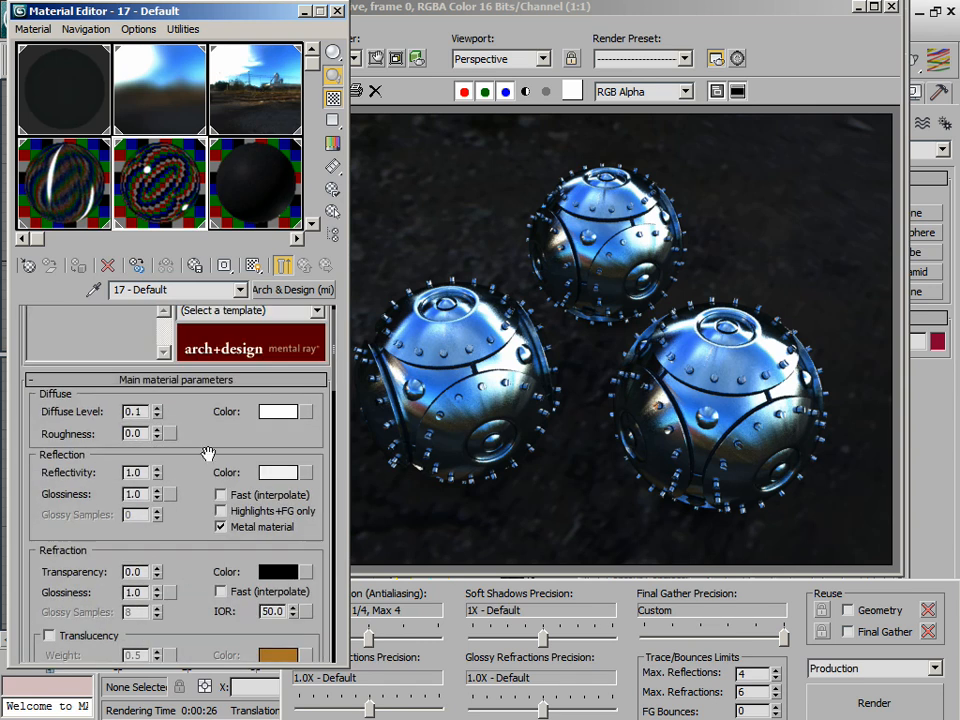
In the rubber material, adjust the reflection's Glossy Samples and set its Glossiness to 0.5
click(268, 172)
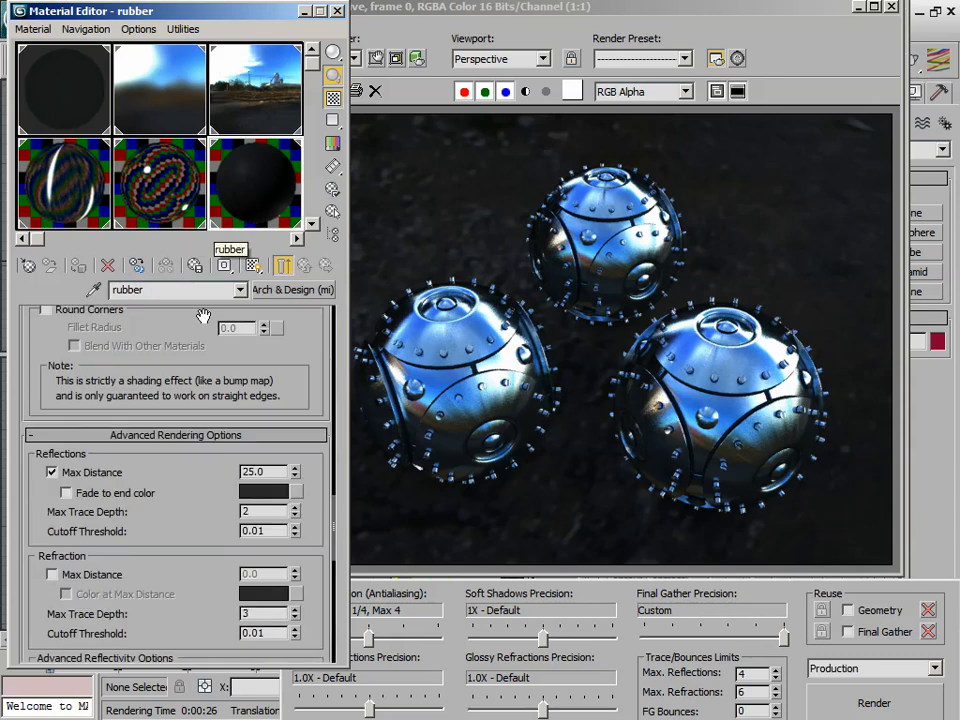
scroll(188, 348, up, 8)
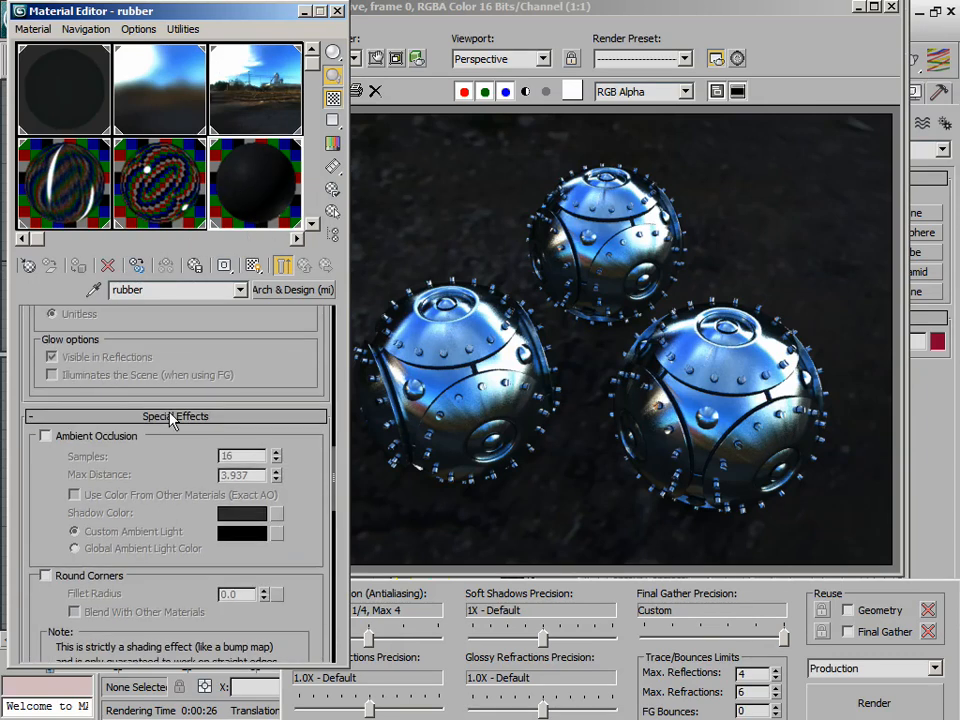
scroll(186, 358, up, 10)
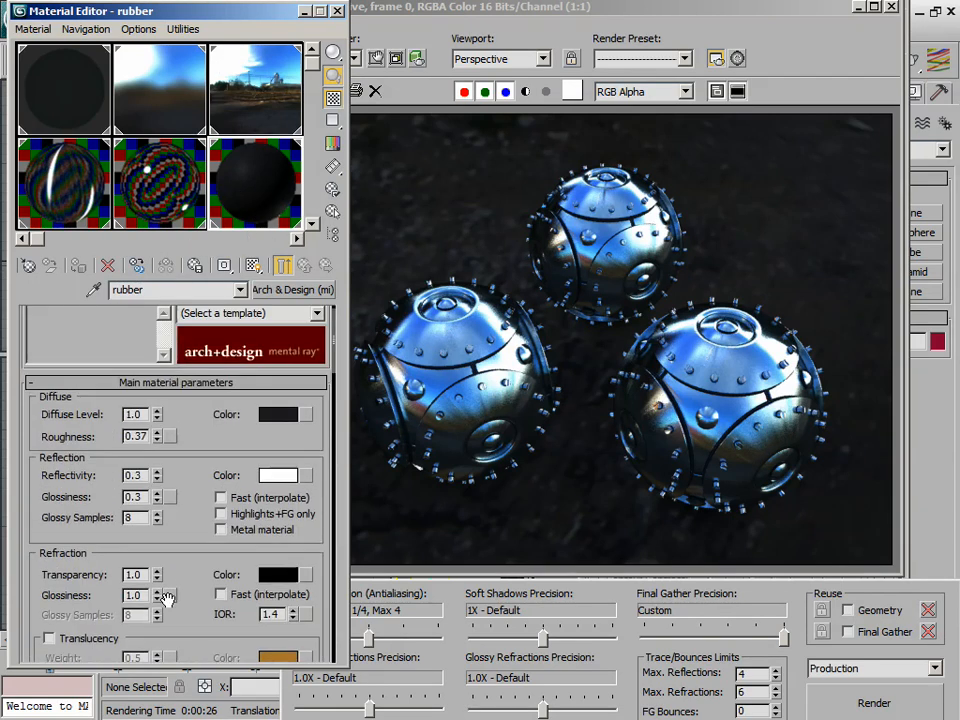
double_click(133, 518)
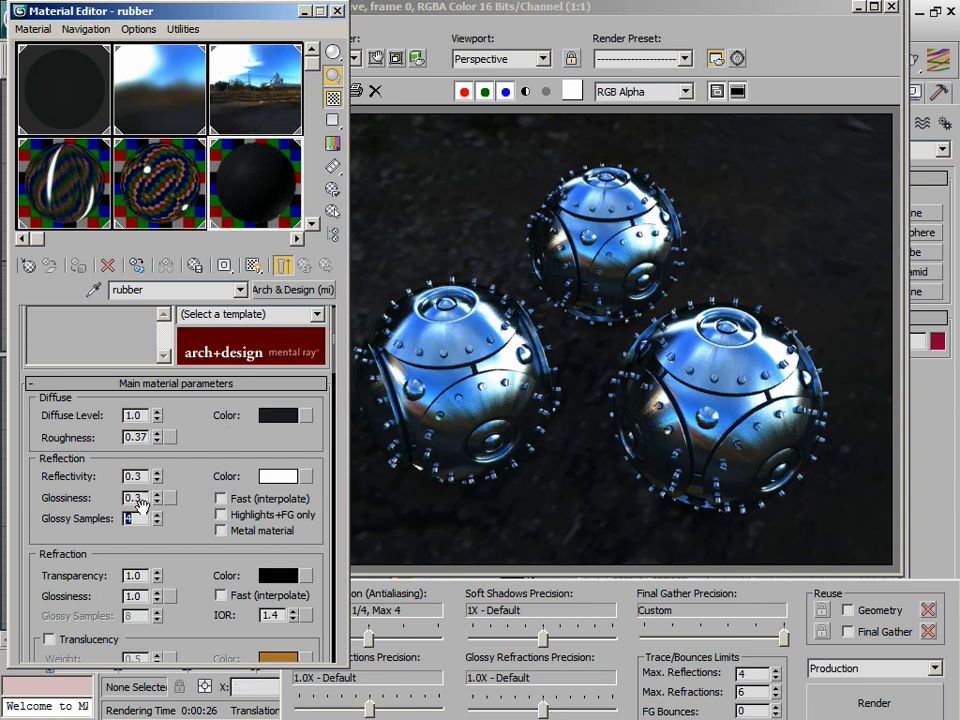
drag(136, 500, 154, 491)
text(5)
key(Return)
drag(188, 637, 178, 254)
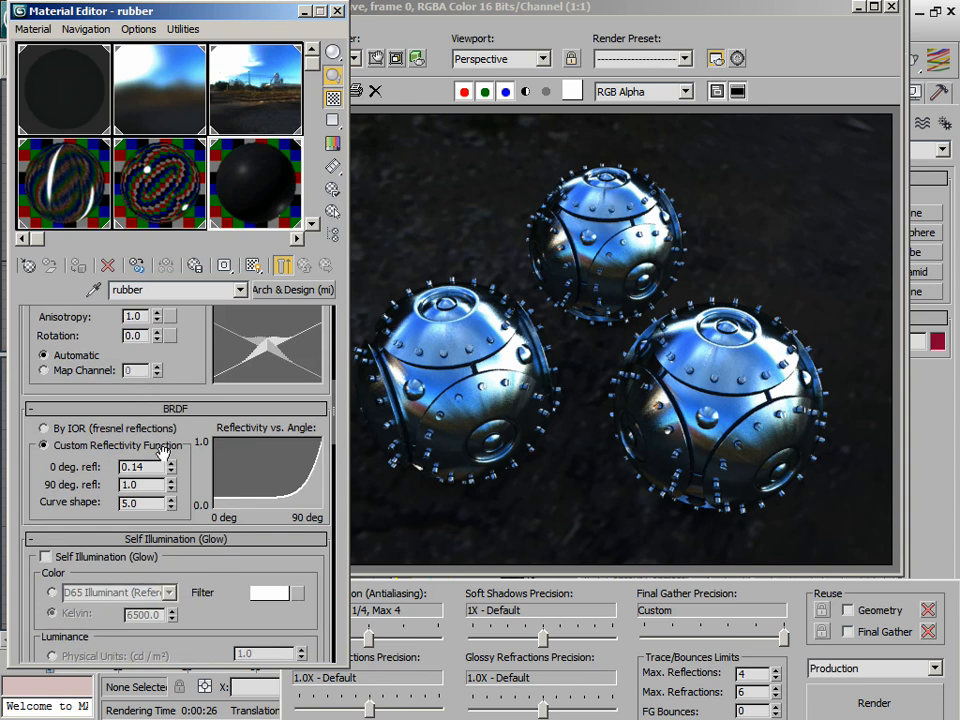
Set the reflections' Max Distance of the rubber material to 15
drag(54, 491, 88, 262)
scroll(186, 456, down, 10)
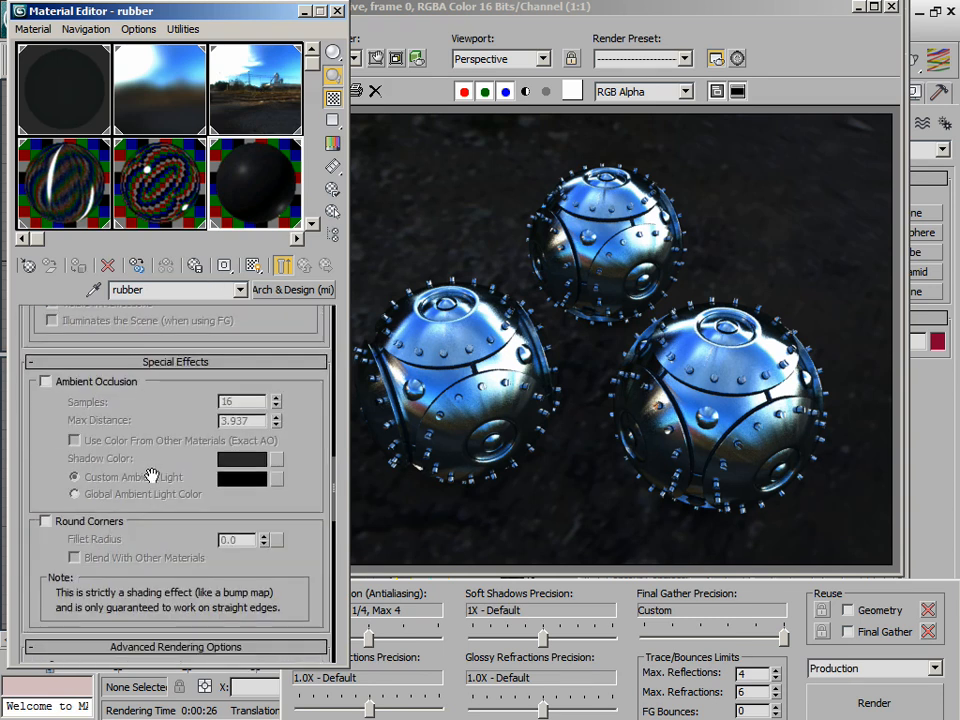
scroll(197, 508, down, 2)
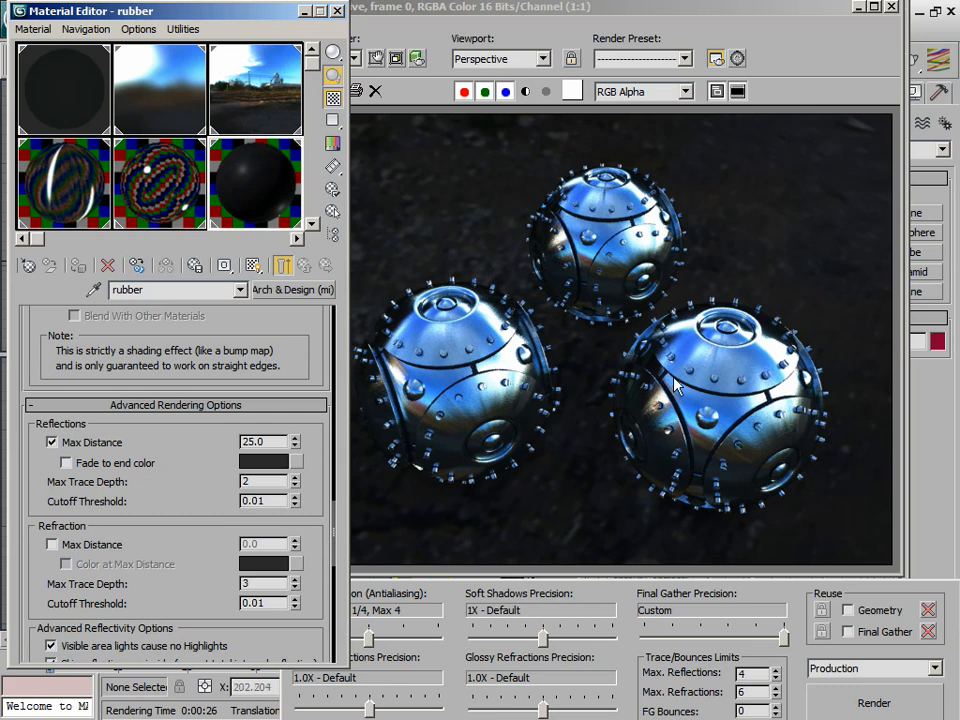
double_click(268, 442)
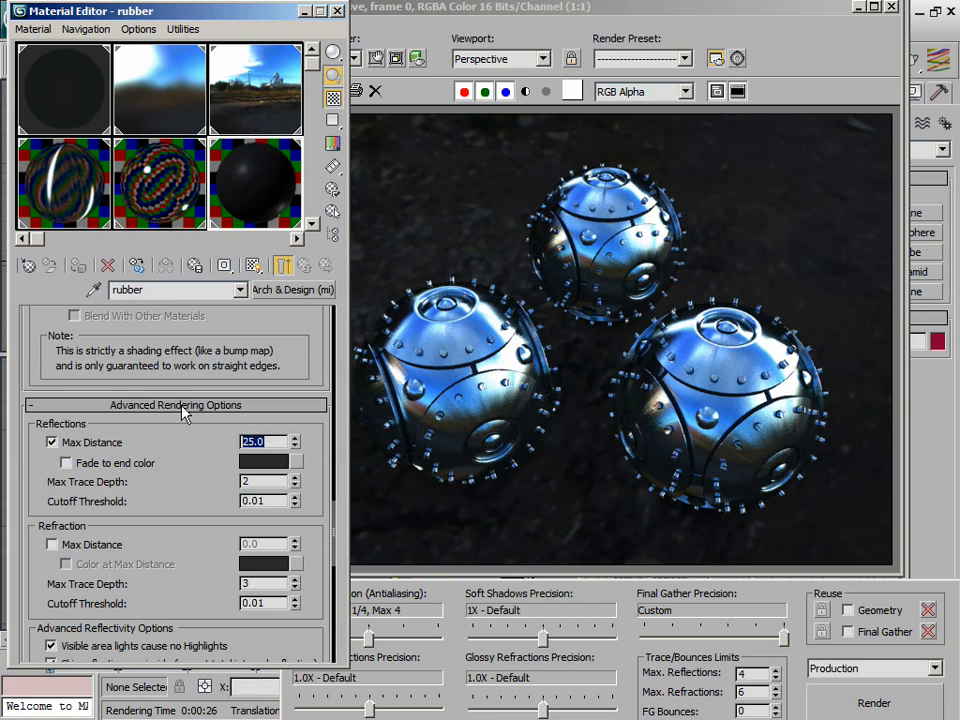
text(15)
key(Return)
Re-render the Perspective view and arrange the rendered frame beside the Material Editor
scroll(170, 512, up, 10)
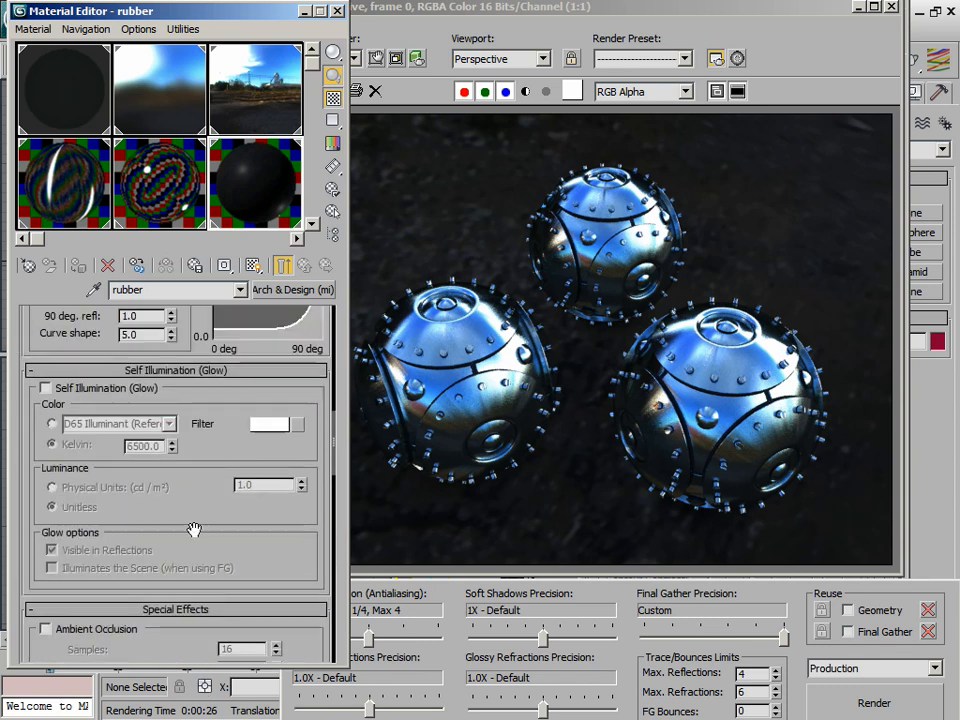
scroll(194, 530, up, 5)
drag(656, 8, 617, 8)
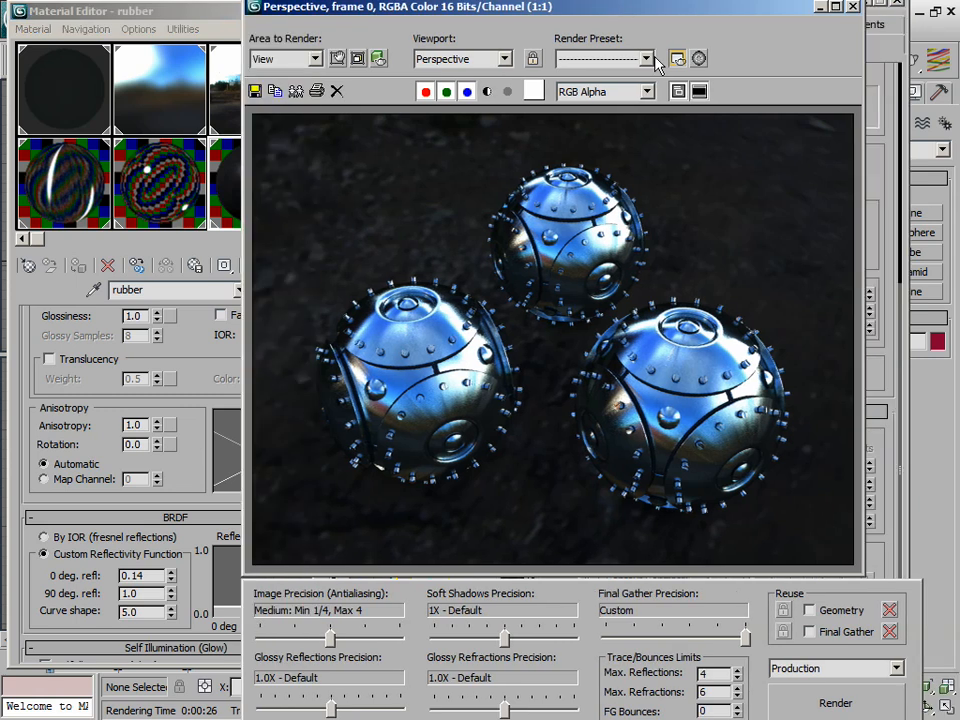
click(822, 700)
drag(482, 8, 570, 10)
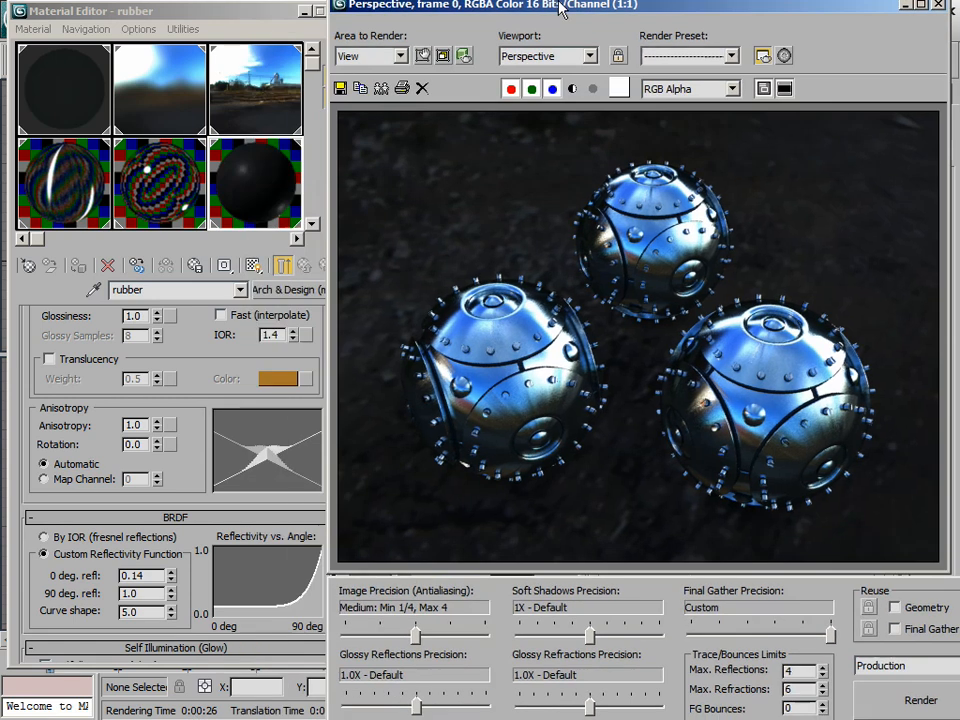
mouse_move(141, 16)
mouse_down()
mouse_move(272, 10)
mouse_move(140, 9)
mouse_move(147, 18)
mouse_up()
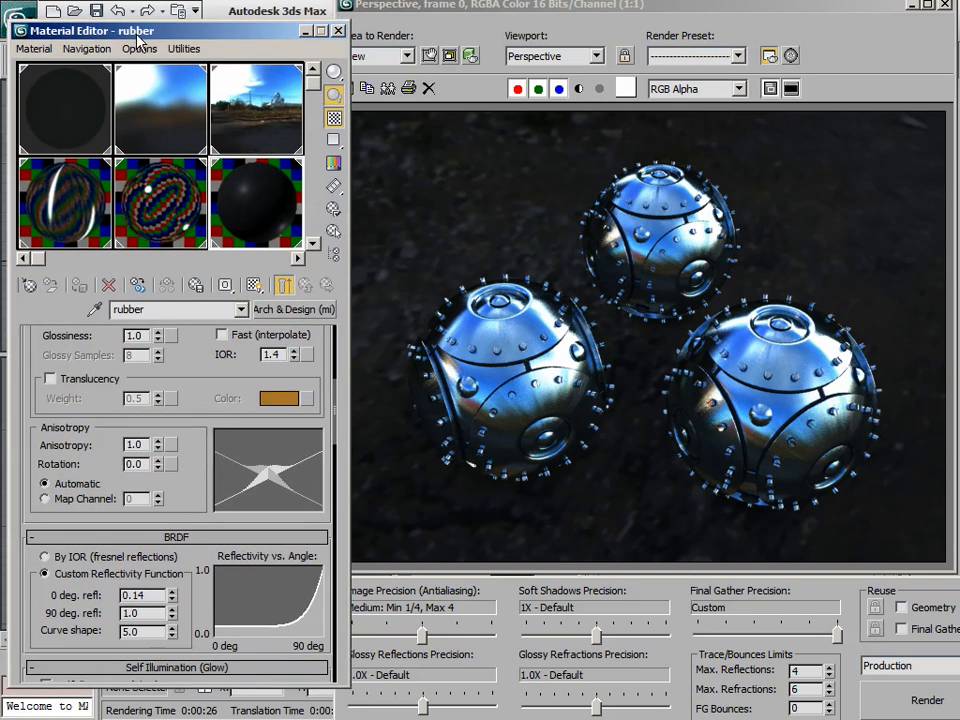
Look over the rubber material's reflection, BRDF and Special Effects parameters, and minimize the rendered frame and Render Setup windows
scroll(210, 460, down, 1)
scroll(201, 420, up, 6)
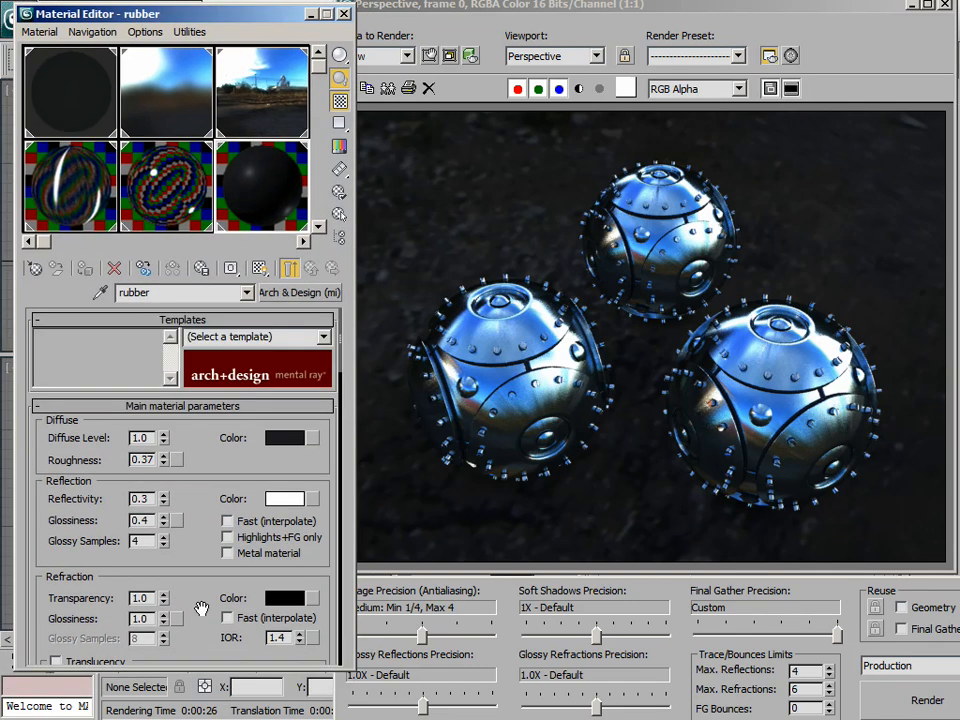
drag(201, 608, 231, 306)
drag(193, 497, 228, 393)
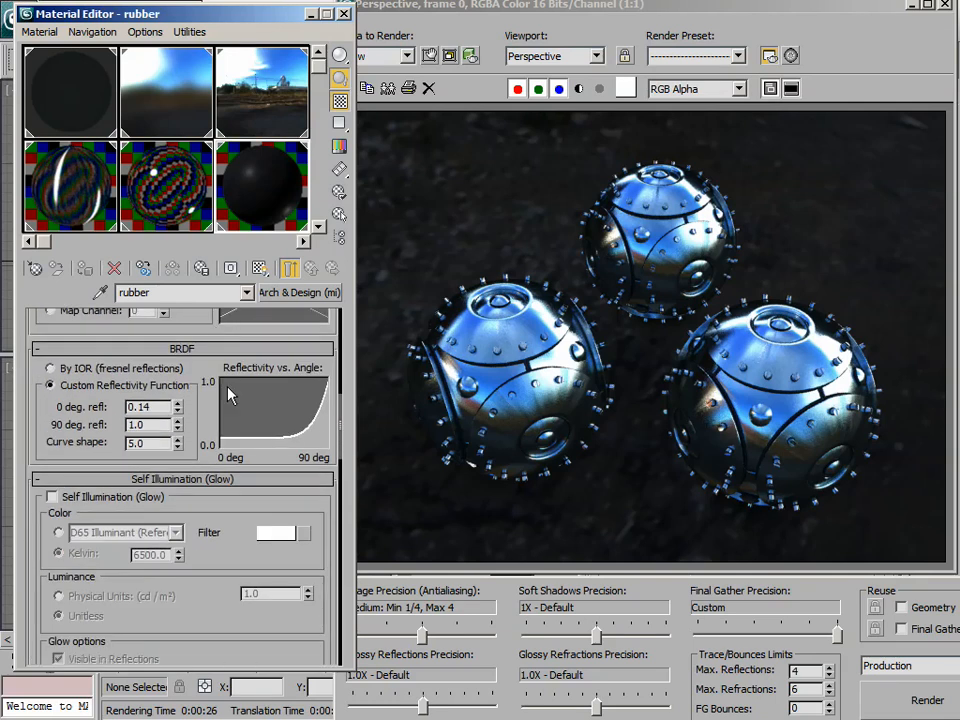
scroll(205, 531, down, 5)
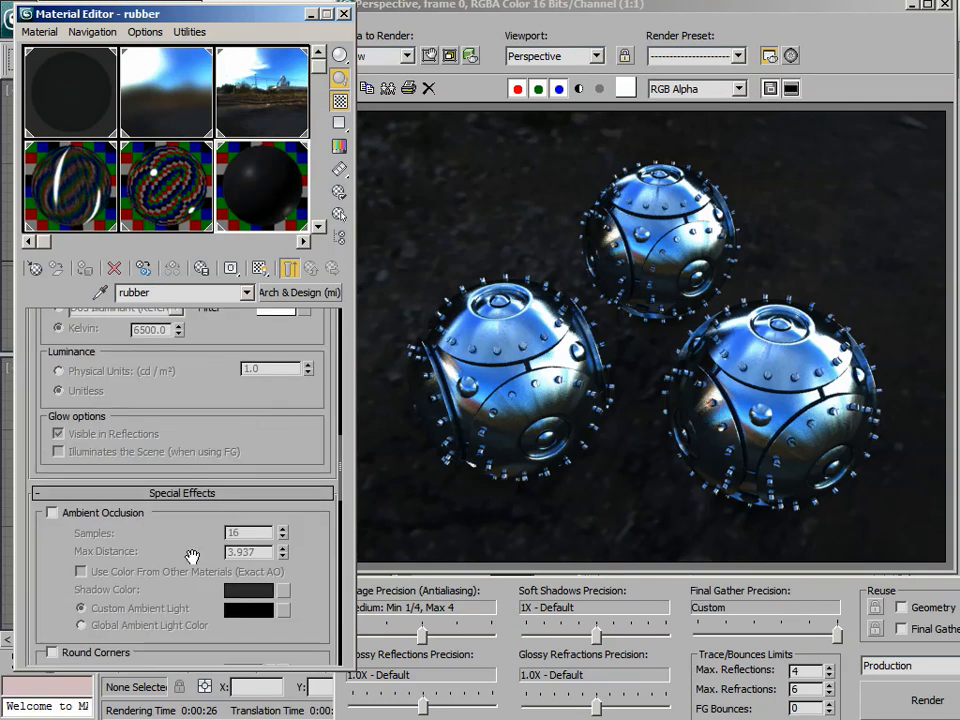
drag(428, 8, 148, 8)
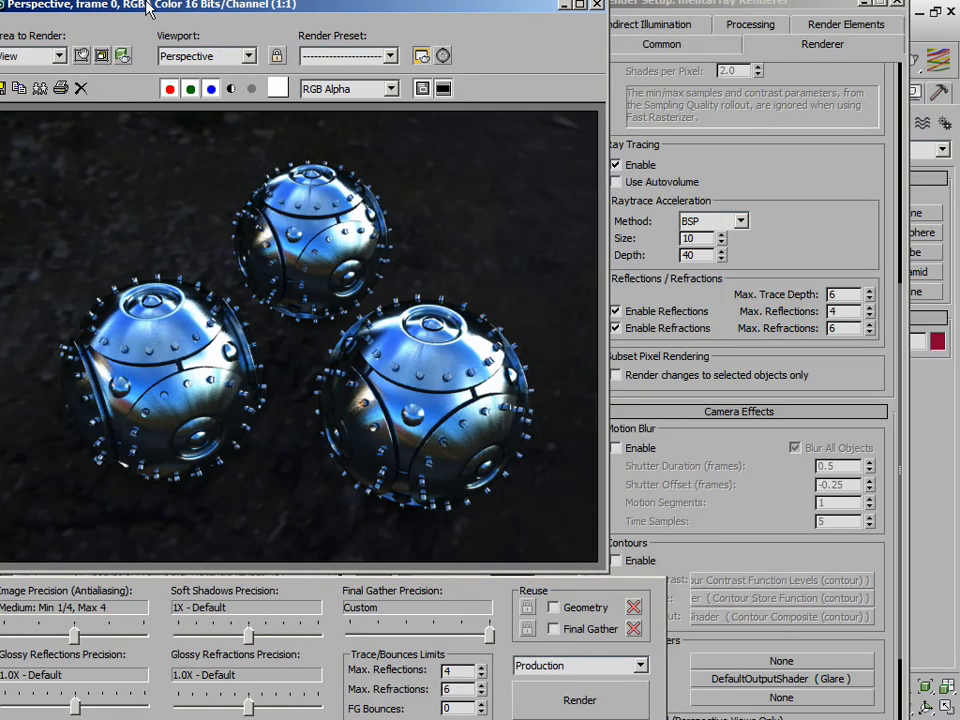
click(563, 5)
click(864, 4)
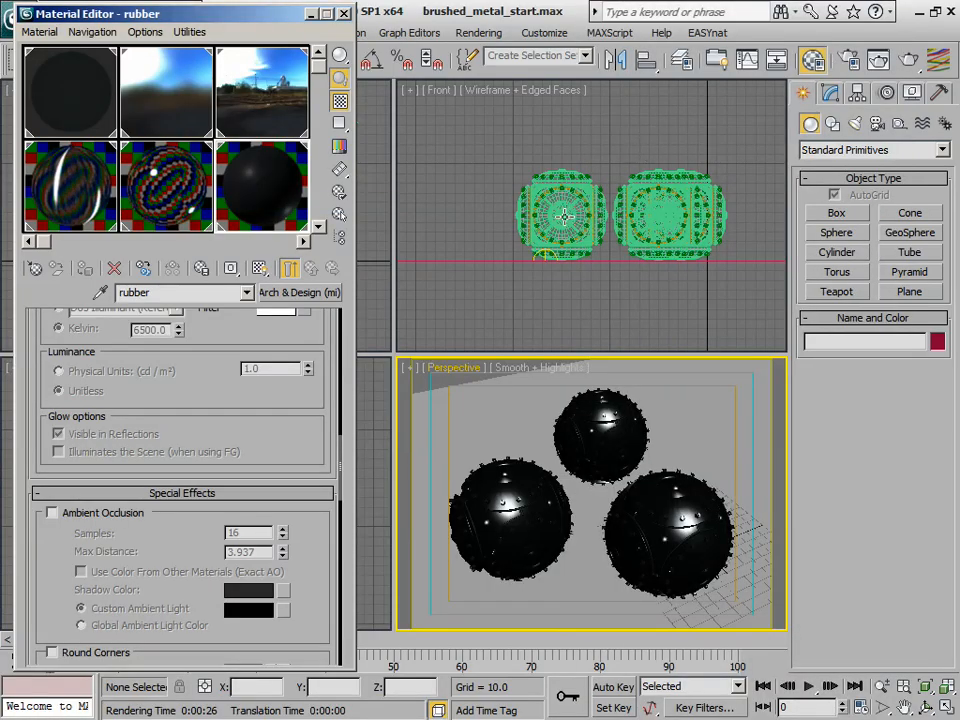
Select a small rivet cylinder on the sphere's edge in the Front view and inspect its geometry up close
click(476, 232)
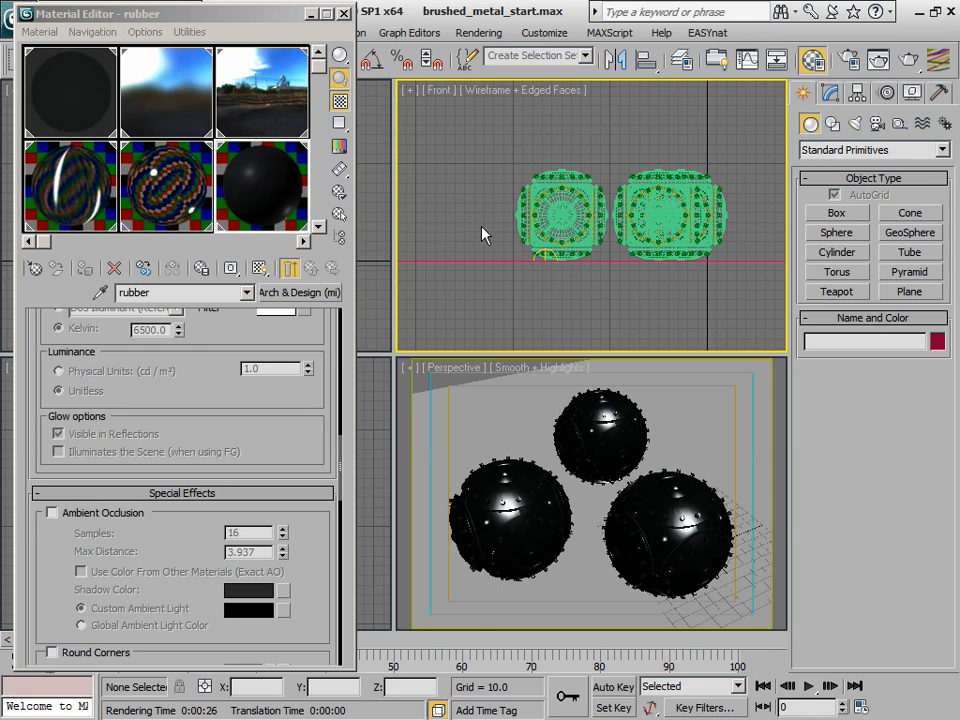
middle_drag(509, 175, 508, 237)
key(ctrl+w)
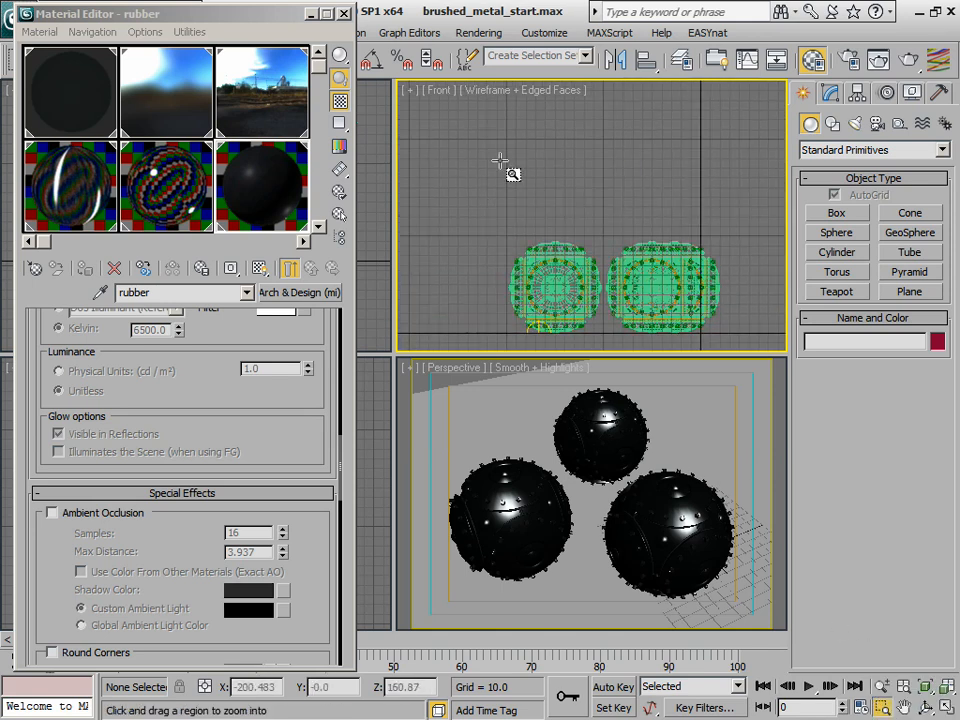
drag(514, 242, 568, 281)
middle_drag(510, 161, 530, 218)
right_click(529, 222)
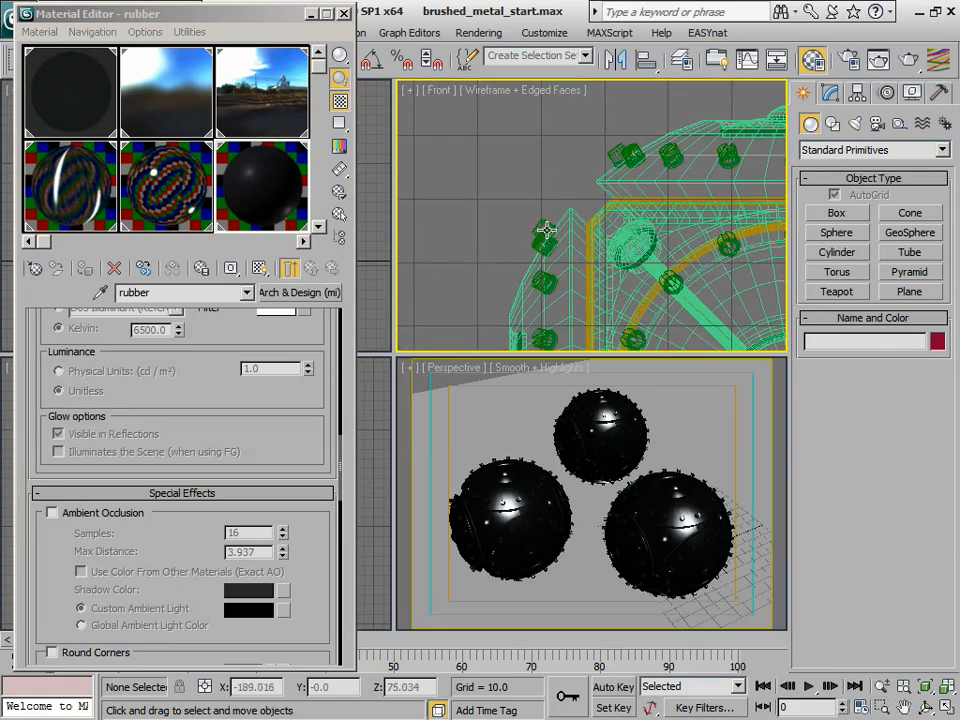
click(547, 231)
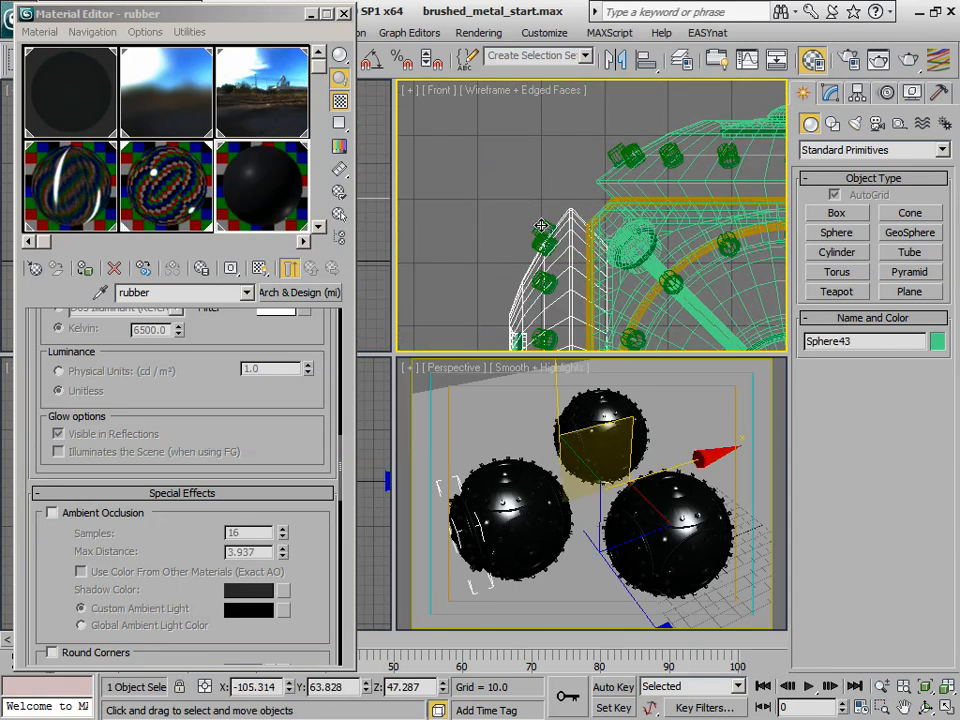
click(541, 228)
key(z)
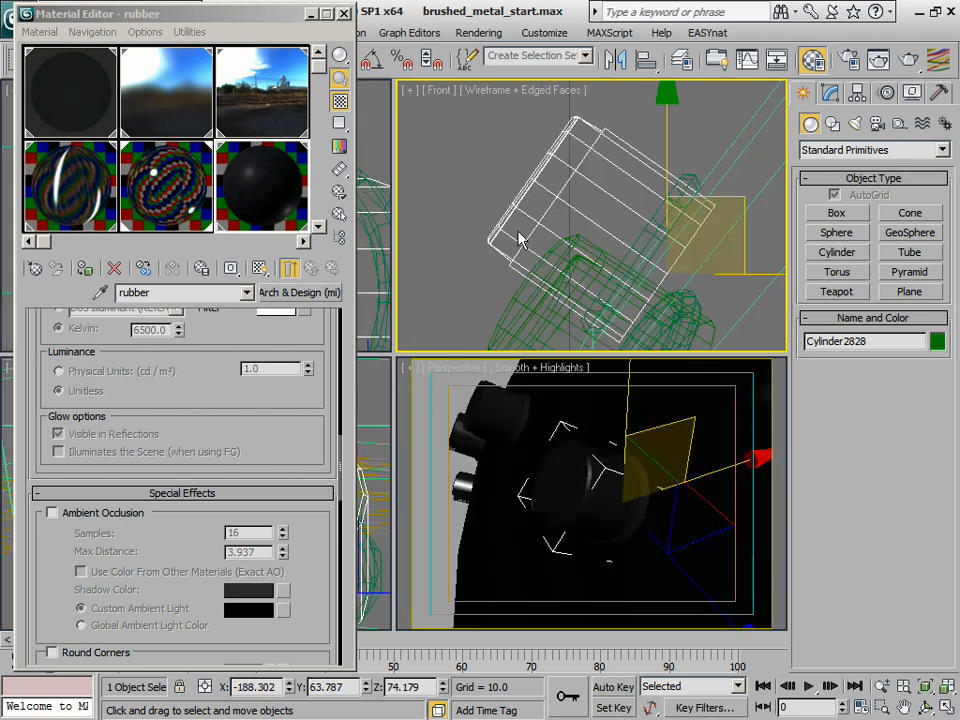
alt+middle_drag(521, 236, 587, 196)
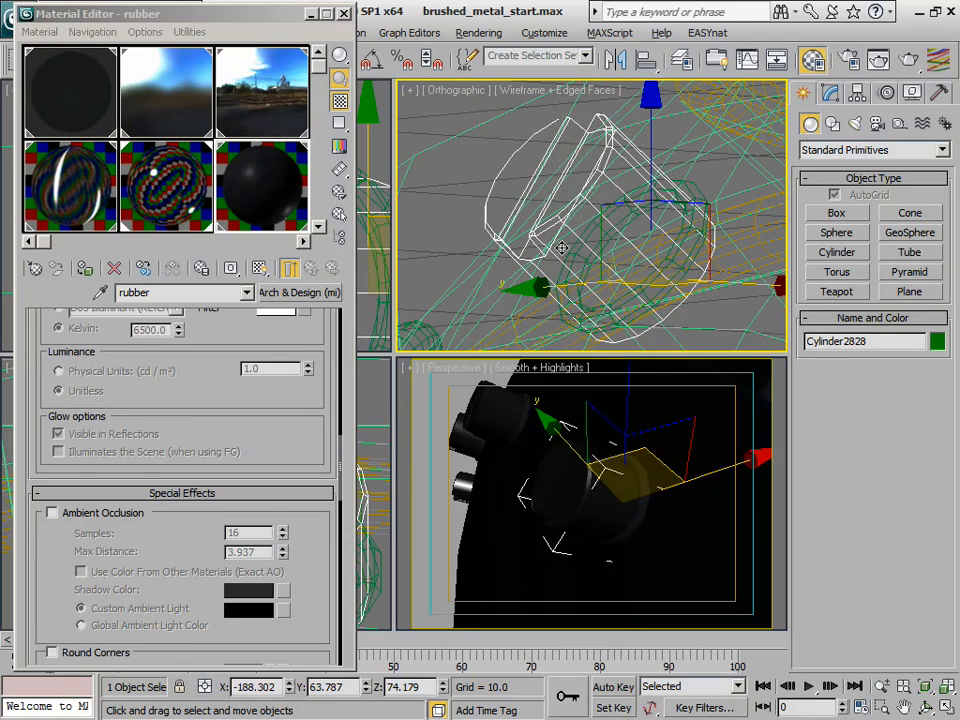
alt+middle_drag(562, 248, 572, 272)
Examine the Special Effects and Advanced Rendering Options of the rubber and 17 - Default materials
scroll(214, 523, up, 6)
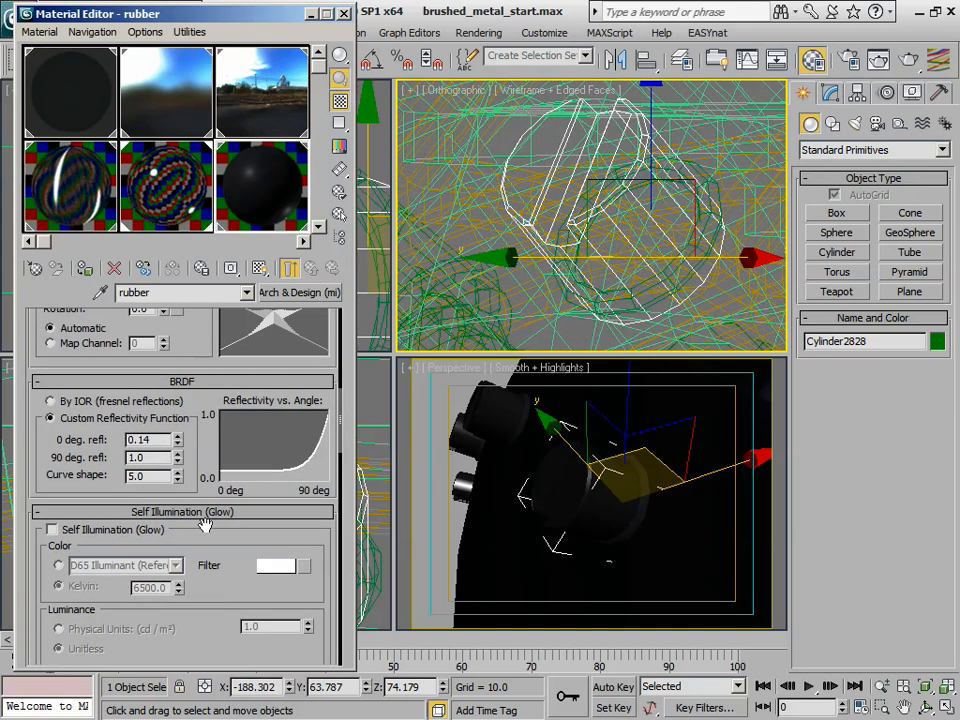
scroll(203, 527, down, 10)
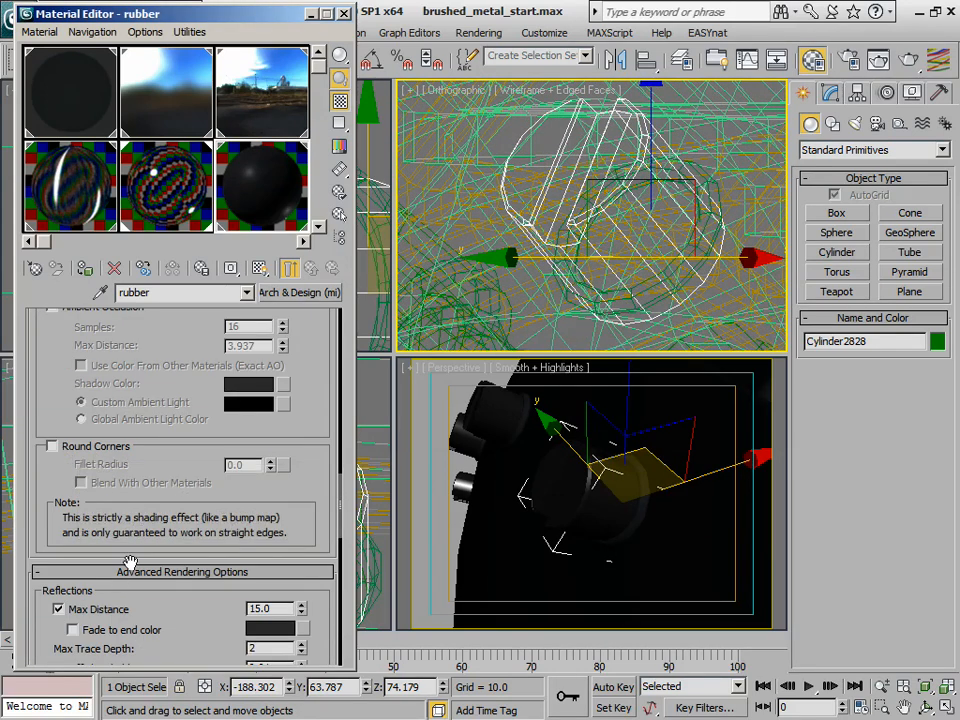
click(190, 195)
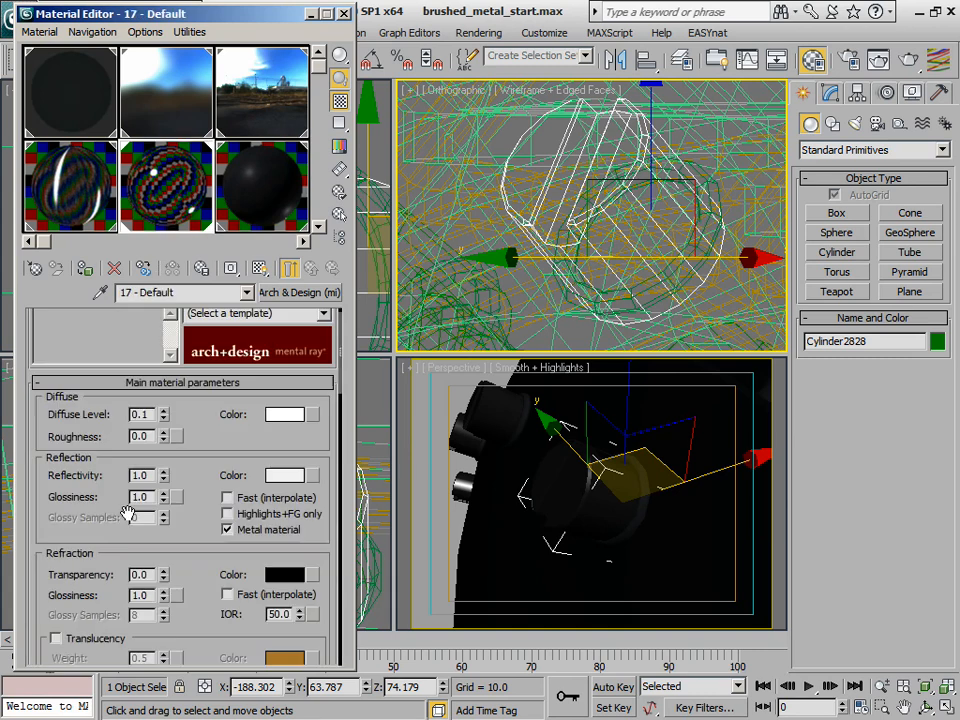
scroll(100, 400, down, 5)
scroll(149, 457, down, 8)
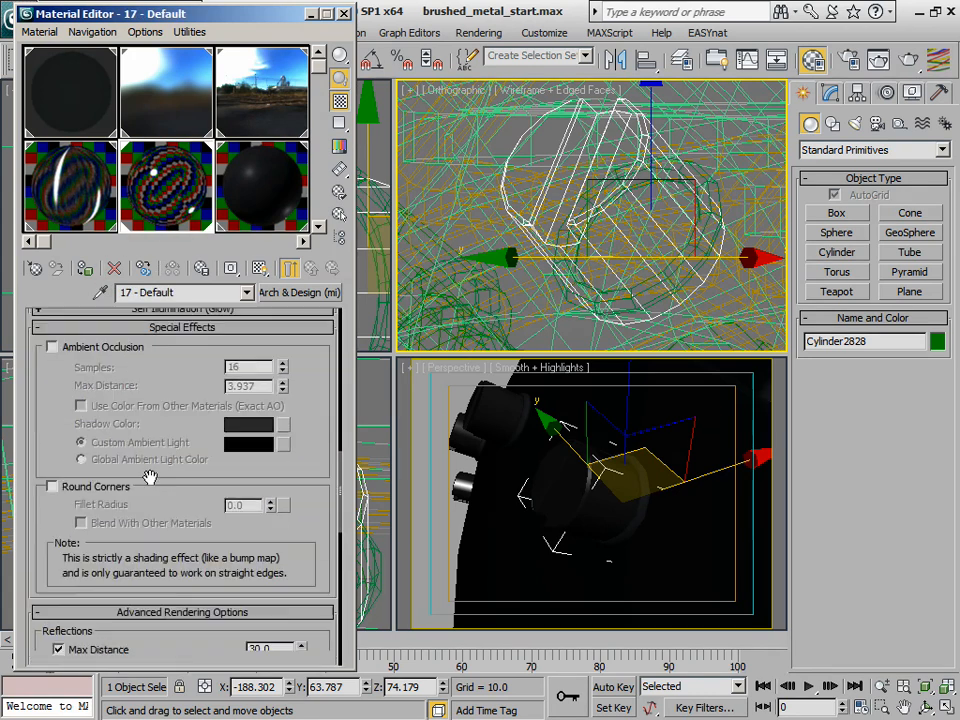
drag(149, 457, 147, 463)
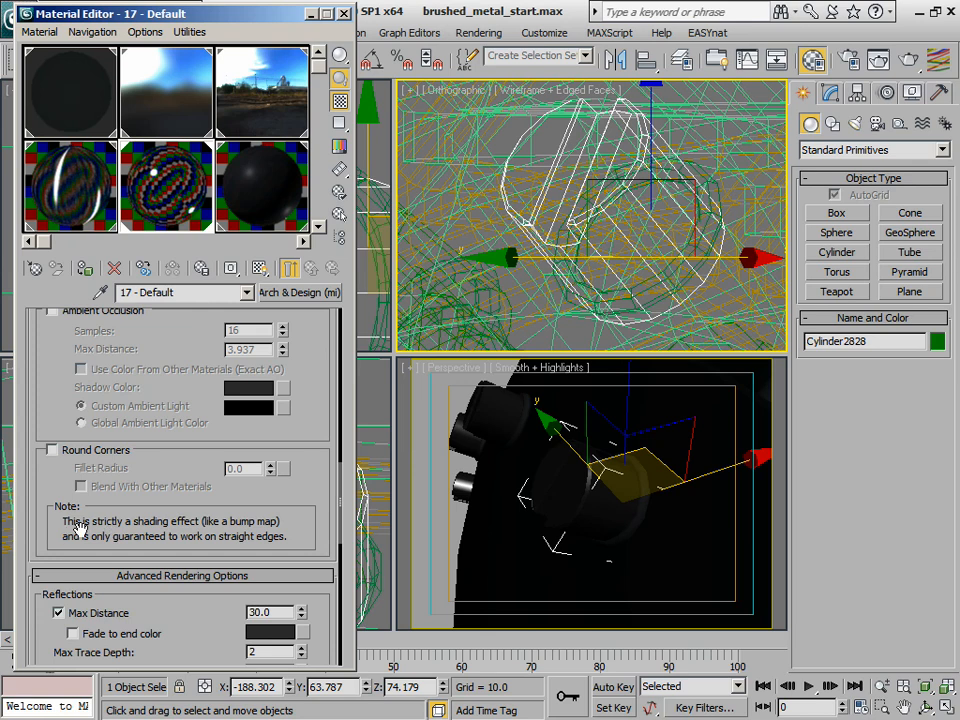
drag(210, 402, 206, 457)
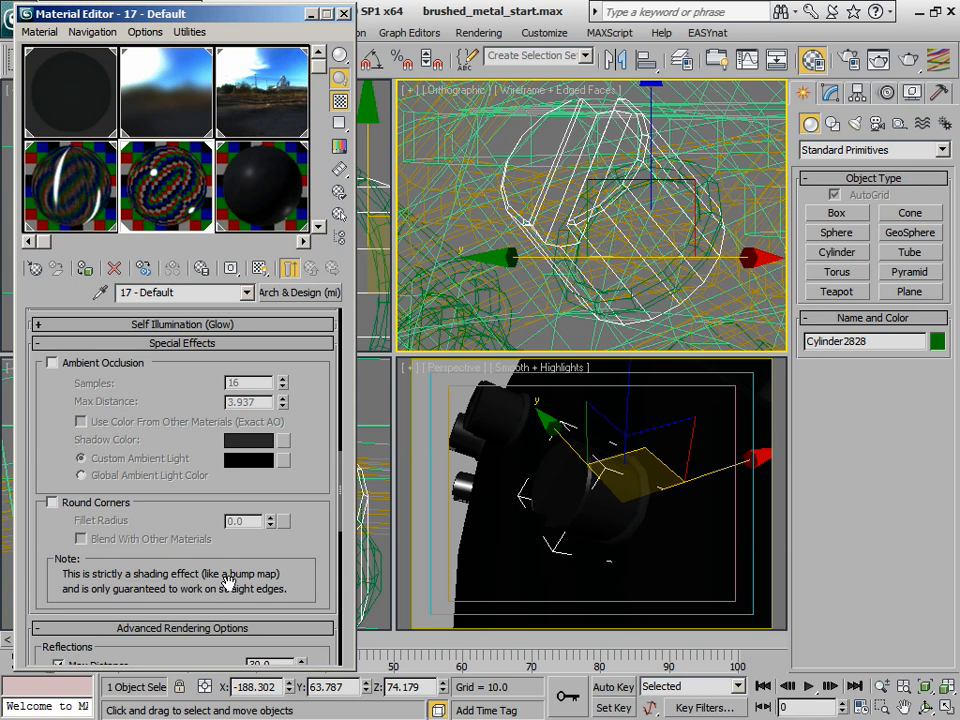
drag(210, 560, 209, 508)
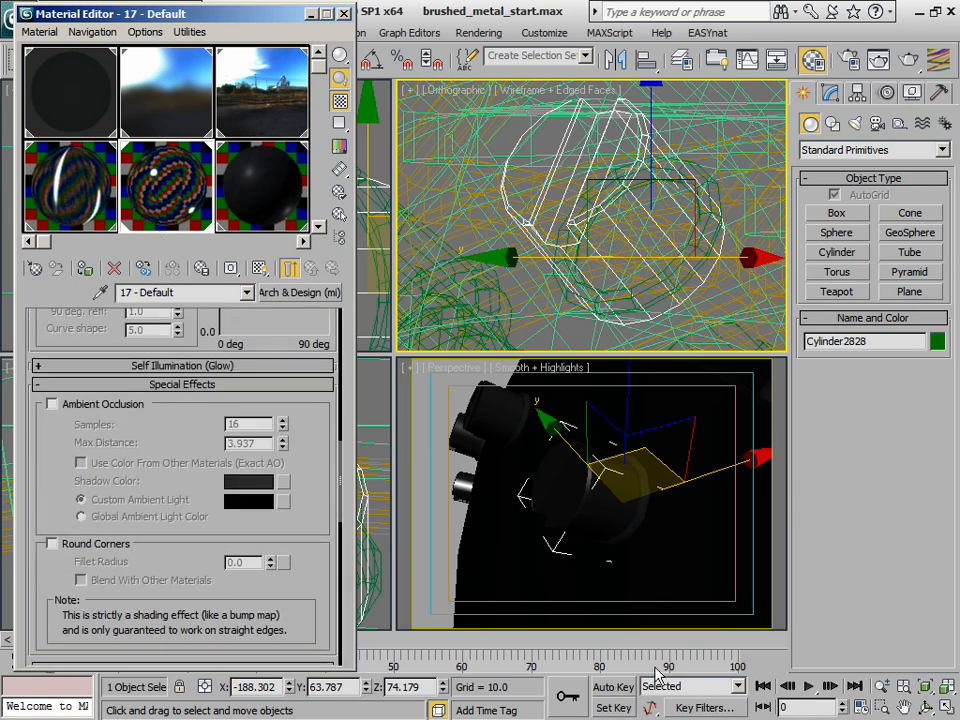
Undo the Perspective view's zoom and set the reflection Glossy Samples of material 8 - Default to 16
right_click(601, 532)
key(shift+z)
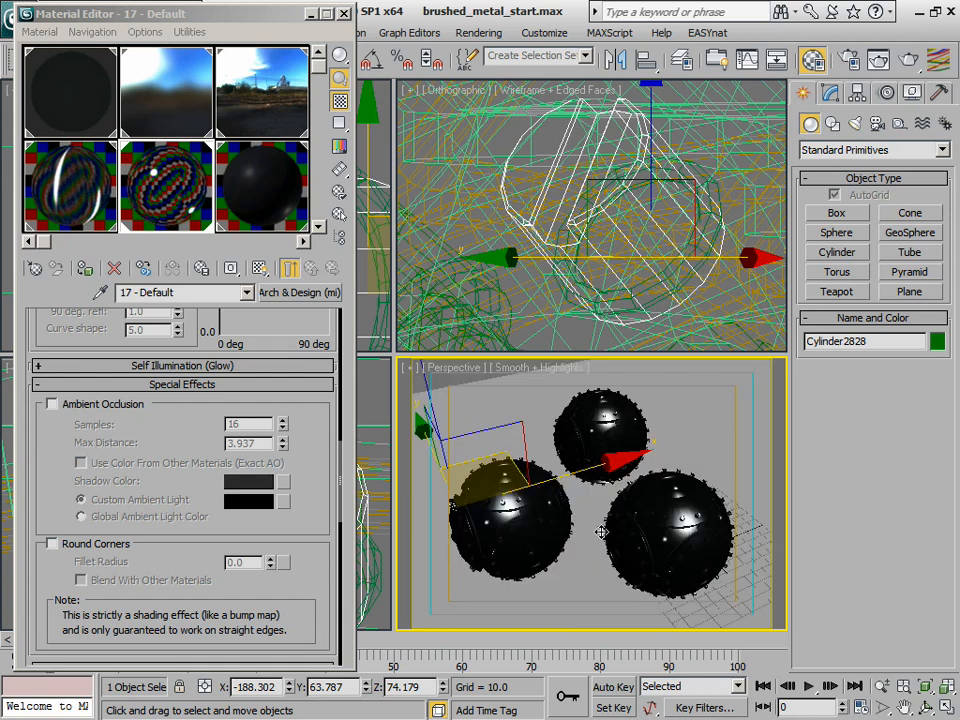
click(57, 203)
scroll(135, 400, up, 5)
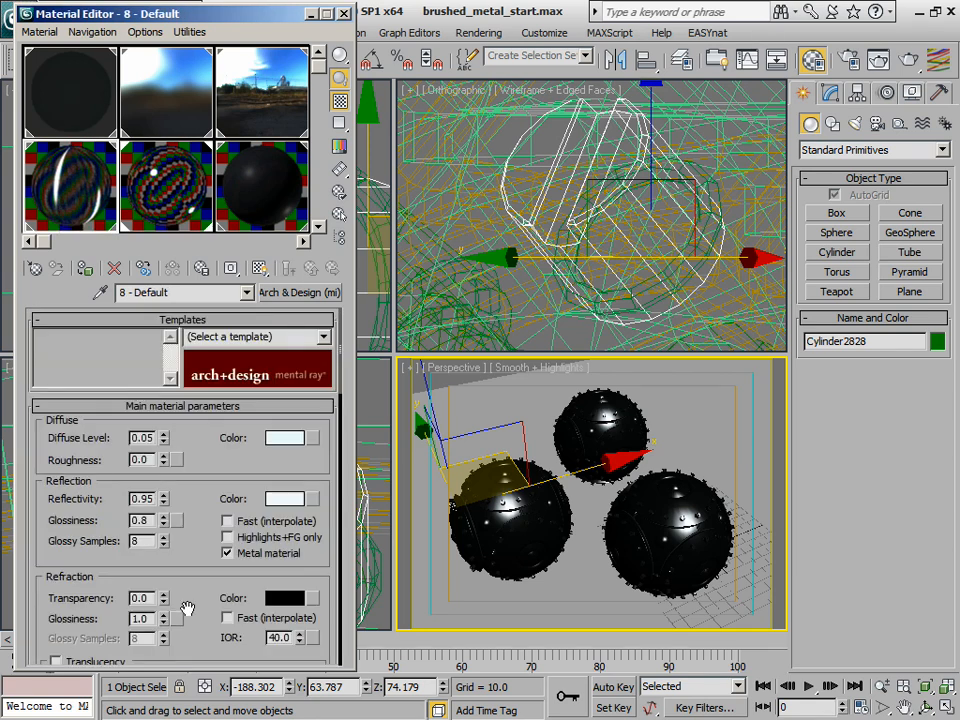
drag(187, 608, 185, 333)
drag(193, 500, 192, 320)
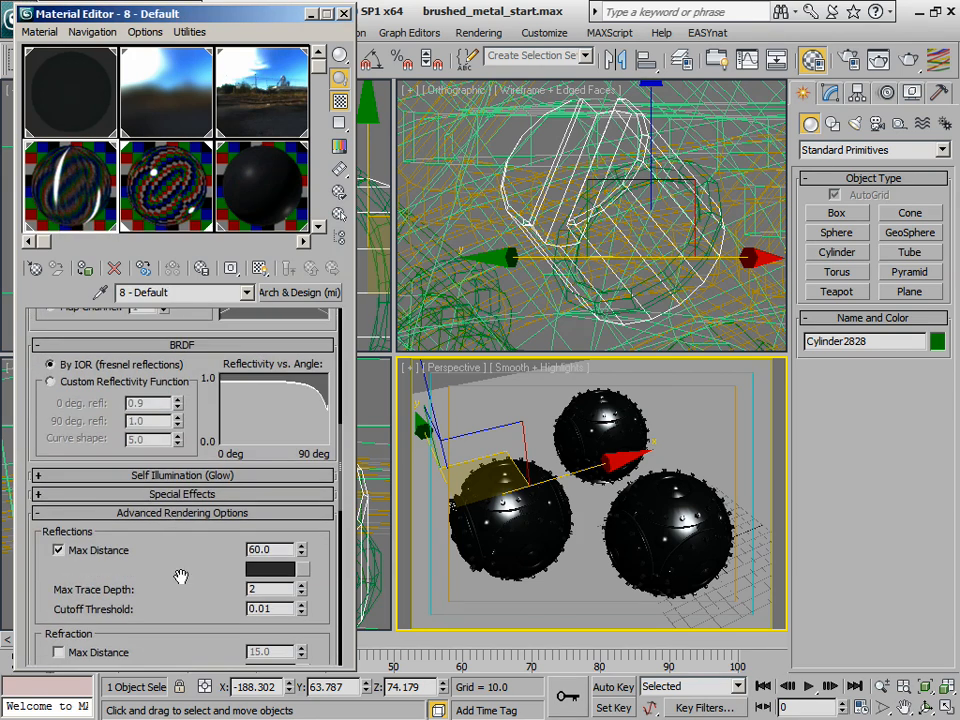
drag(201, 628, 210, 462)
drag(205, 490, 215, 464)
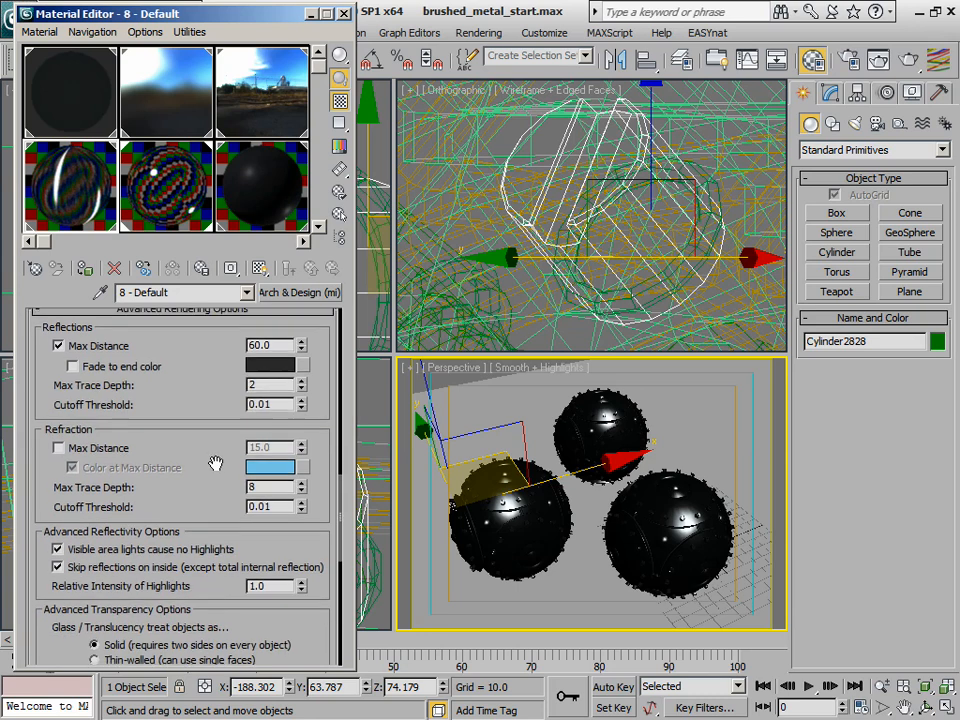
drag(209, 371, 178, 698)
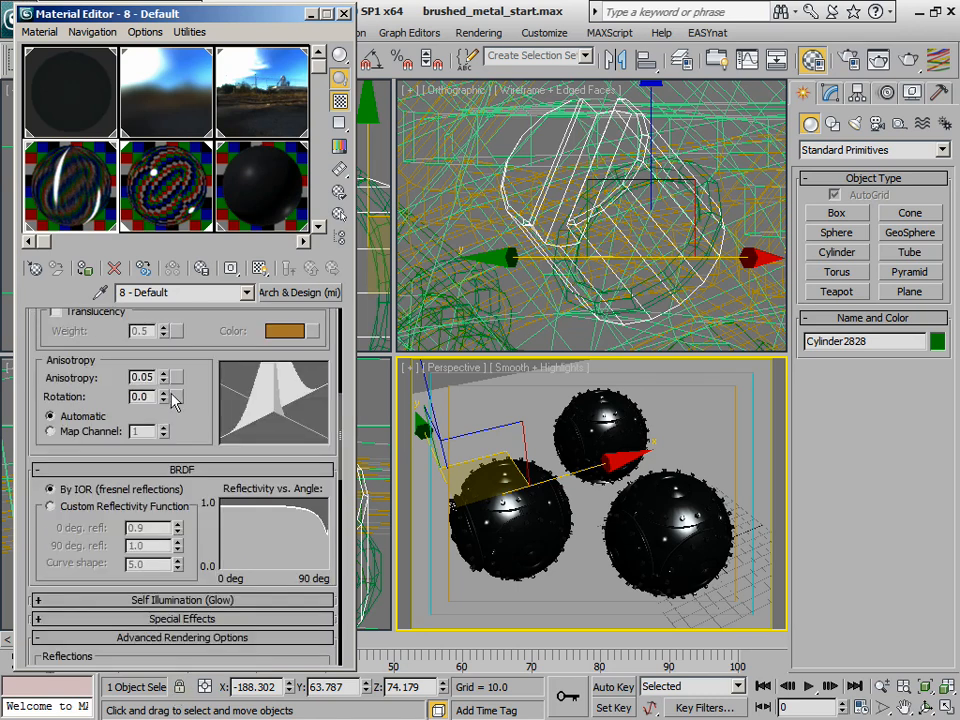
drag(197, 346, 220, 623)
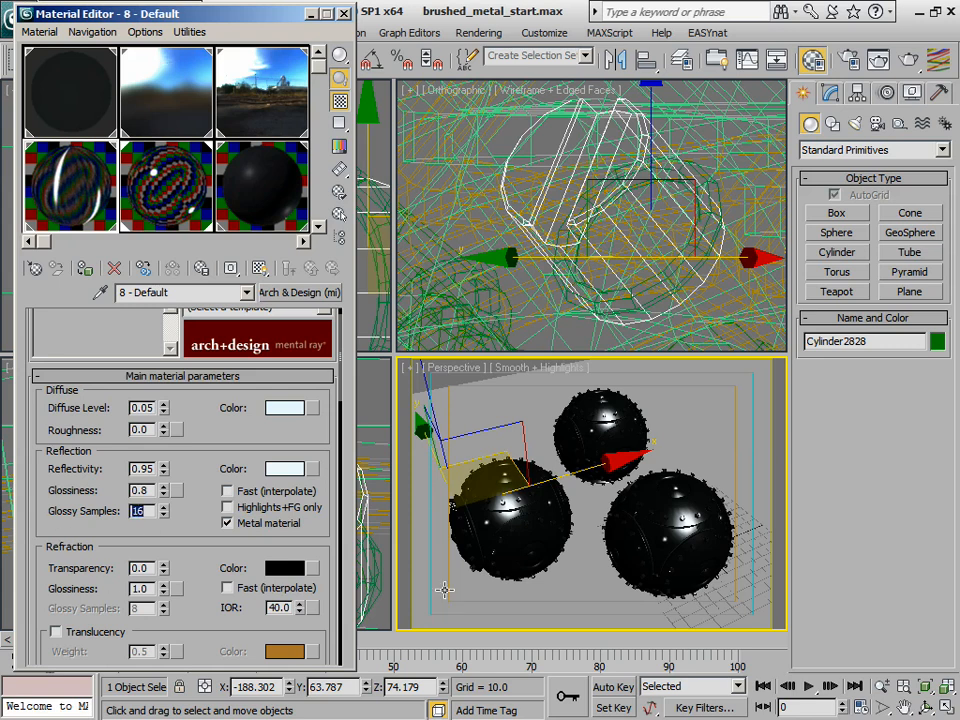
Re-render the Perspective view and open the reflection's Glossy Samples value of material 8 - Default for editing
click(910, 62)
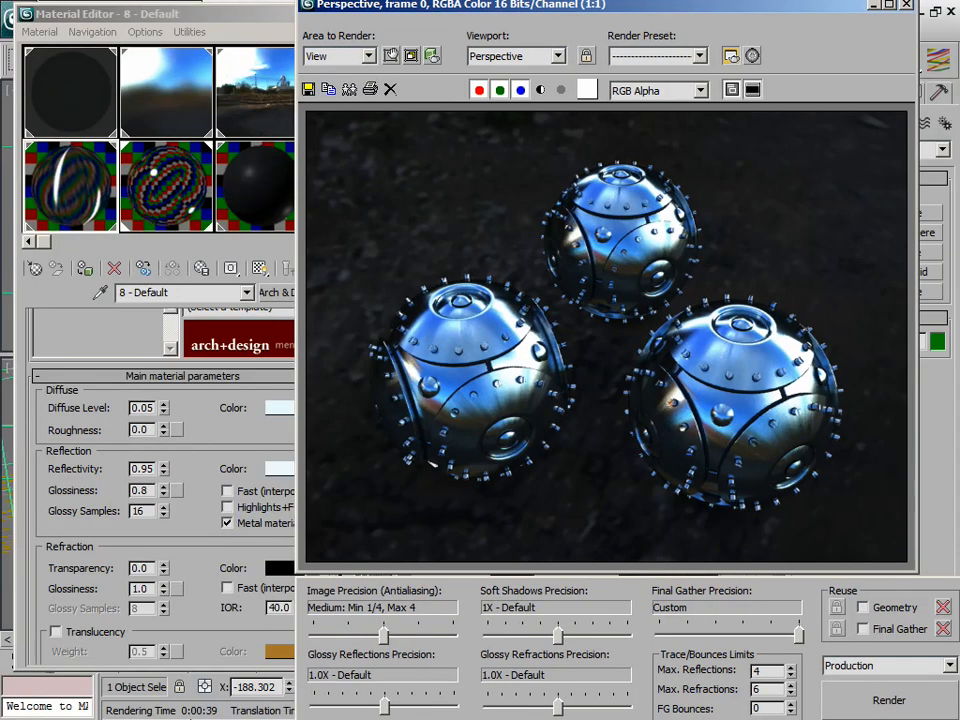
mouse_move(588, 6)
mouse_down()
mouse_move(555, 4)
mouse_move(572, 8)
mouse_up()
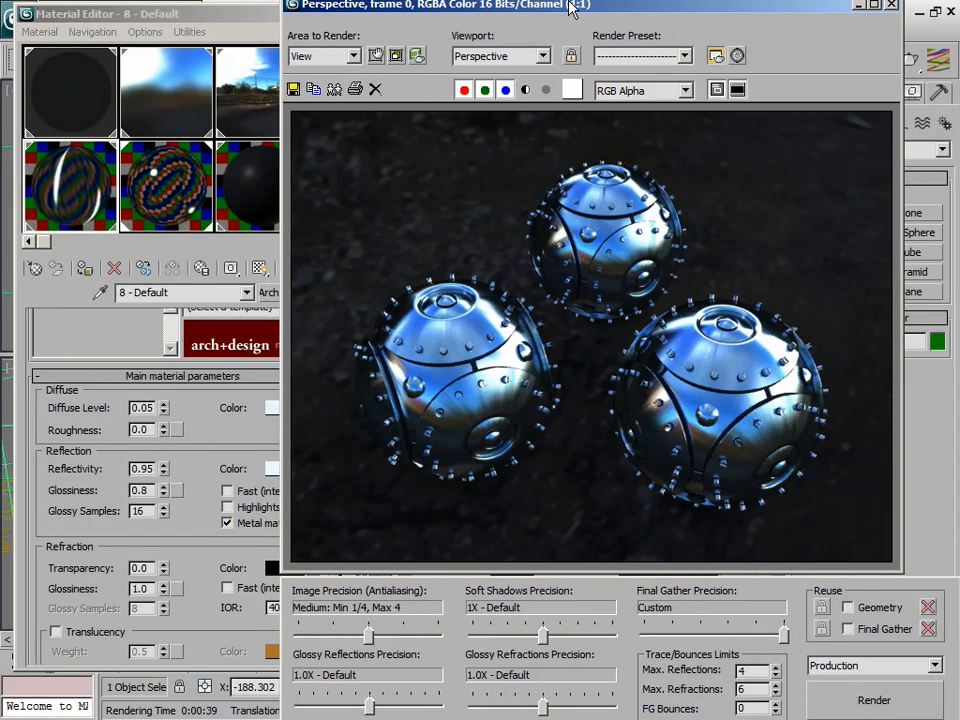
click(141, 512)
double_click(141, 512)
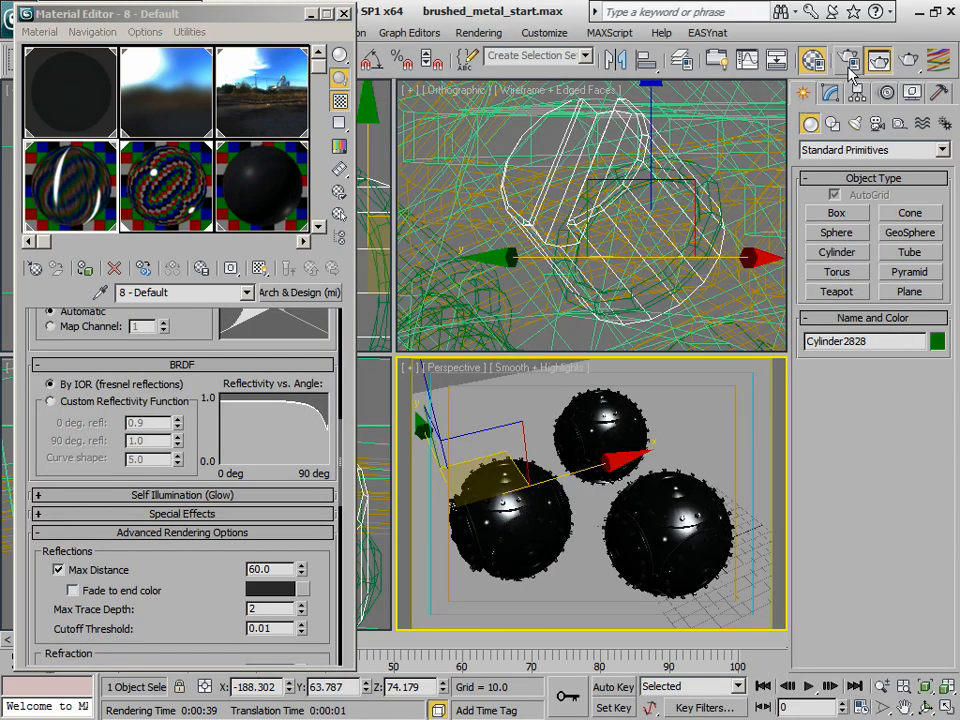
Review the Final Gather settings in the mental ray Render Setup, then close the dialog
click(848, 62)
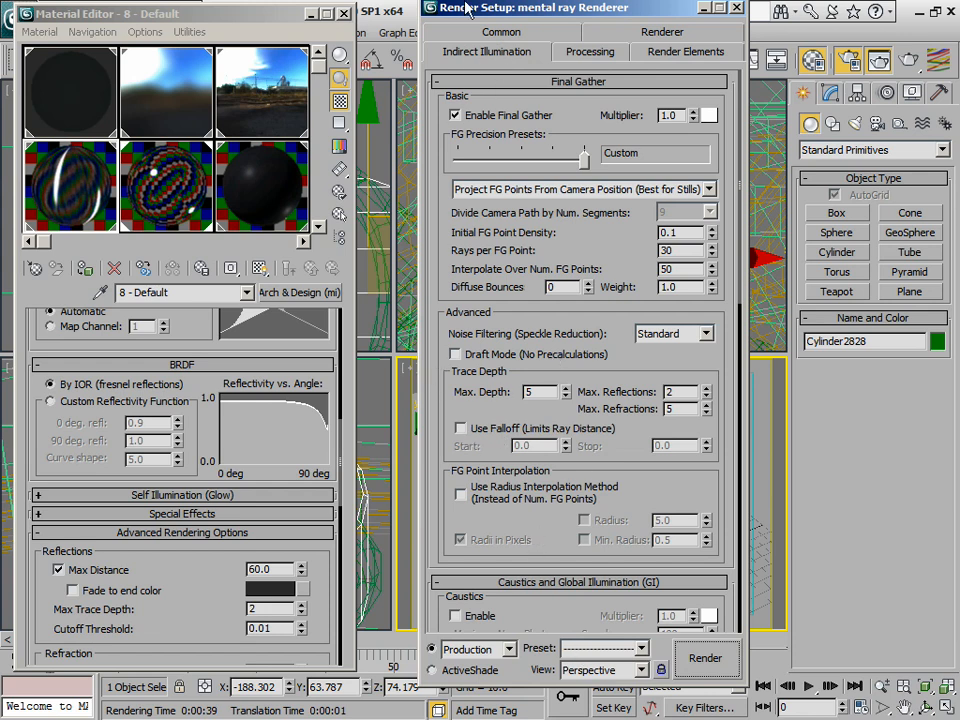
drag(496, 8, 639, 4)
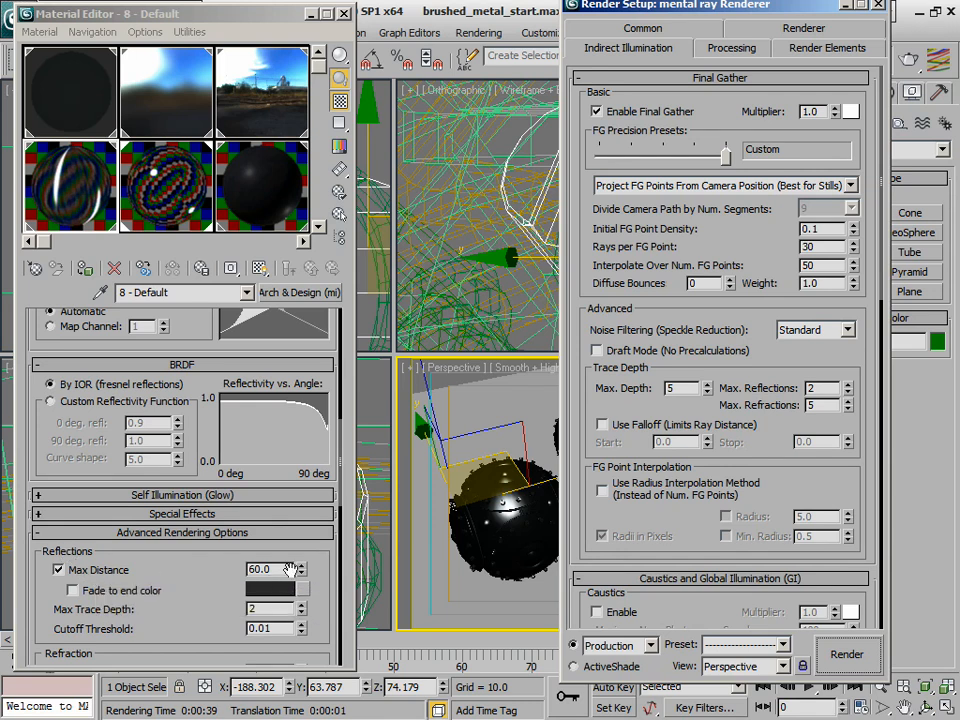
drag(747, 4, 785, 26)
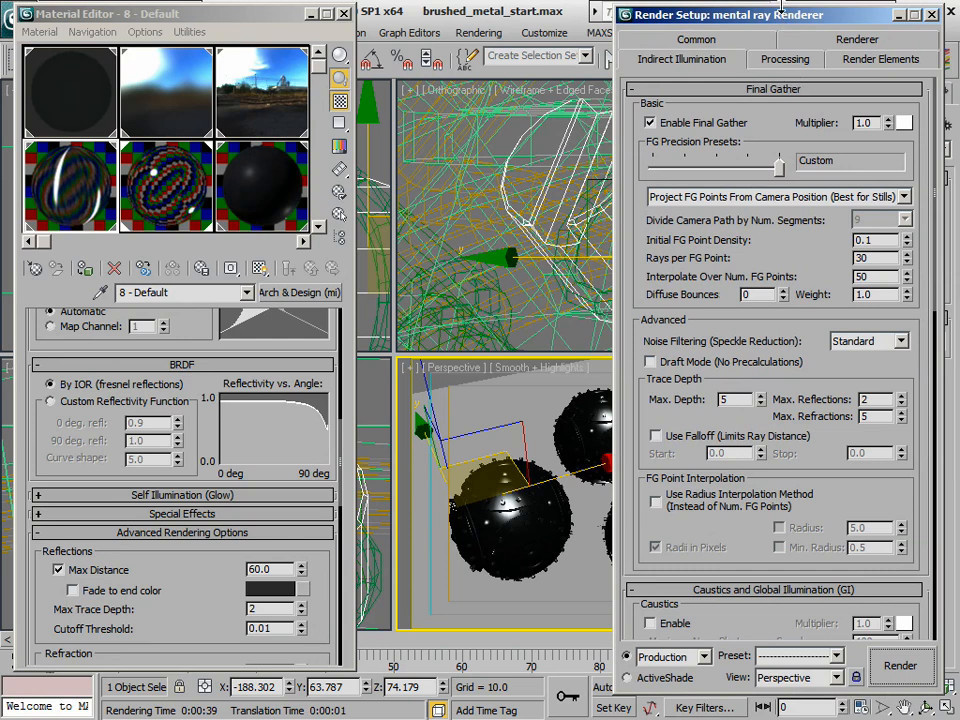
drag(781, 5, 781, 27)
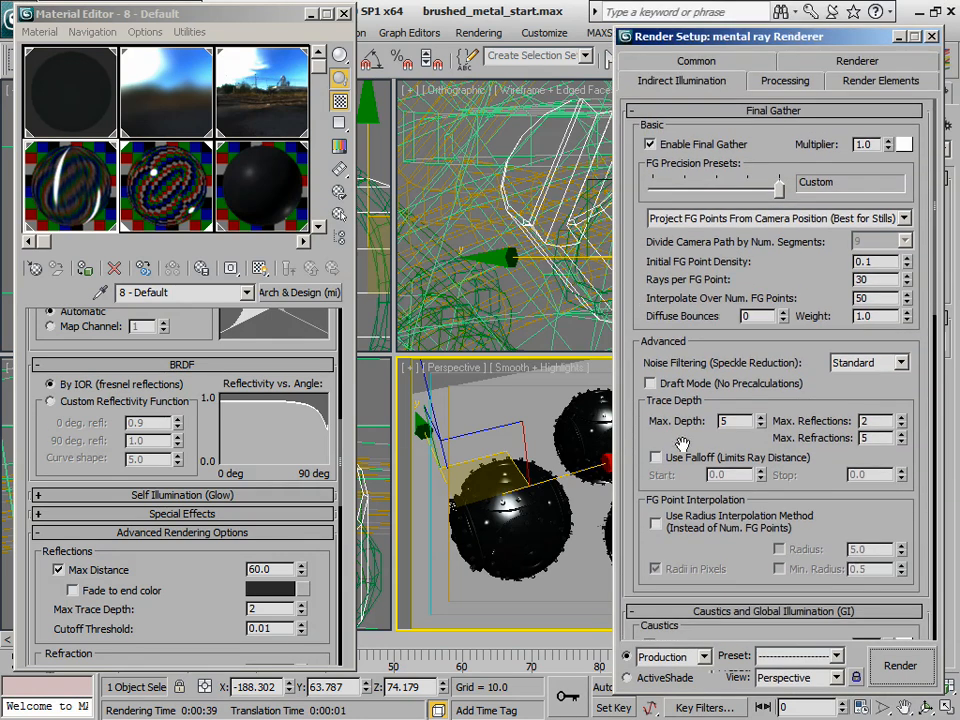
drag(687, 36, 697, 12)
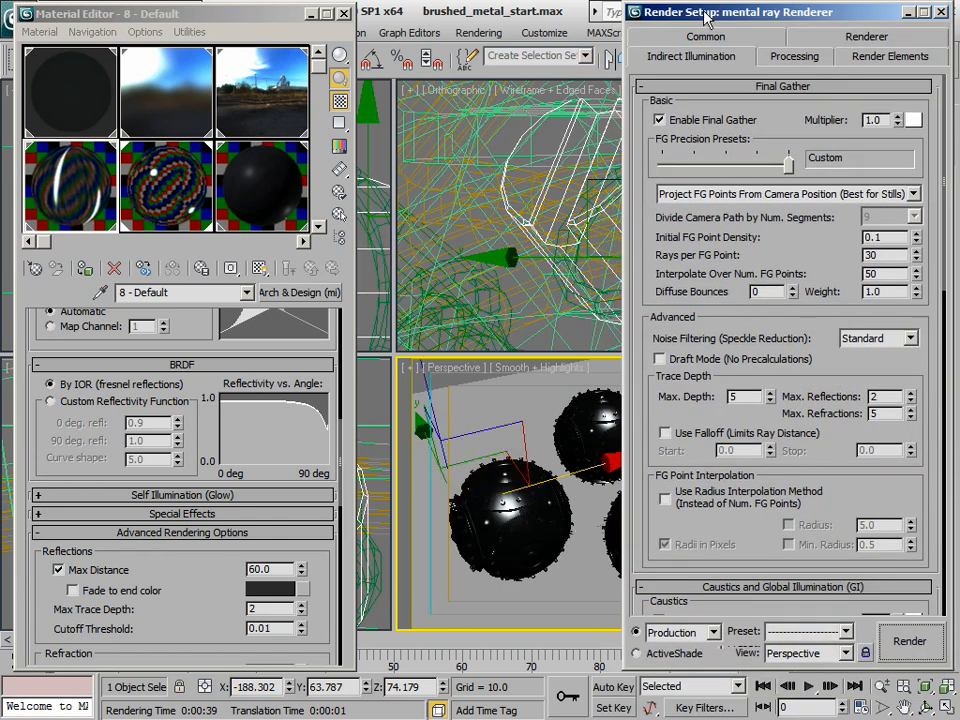
drag(705, 13, 715, 17)
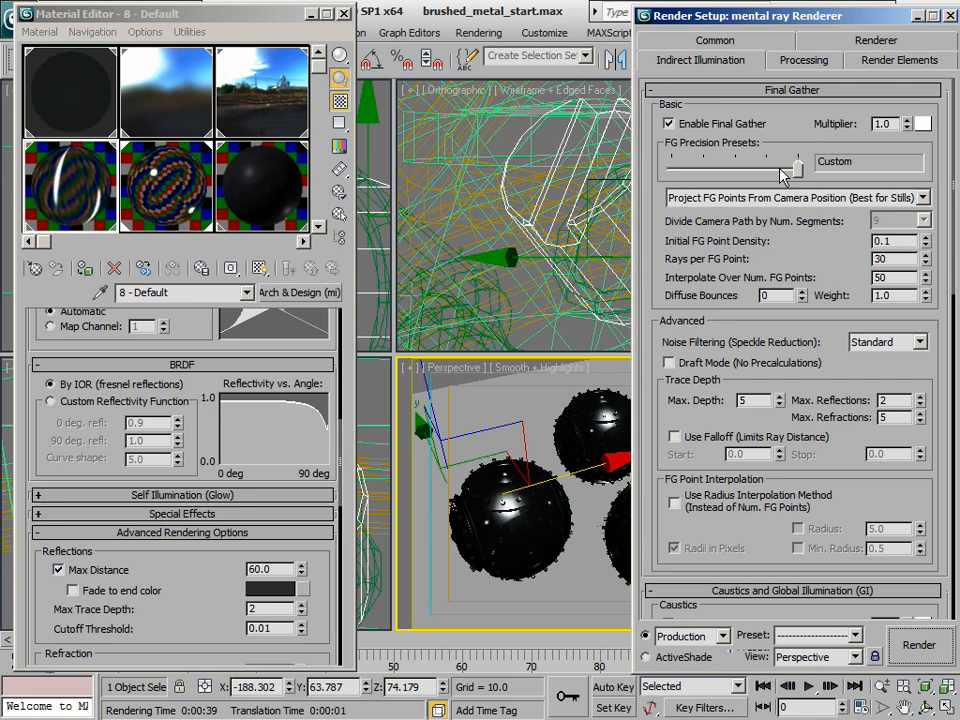
drag(847, 13, 651, 28)
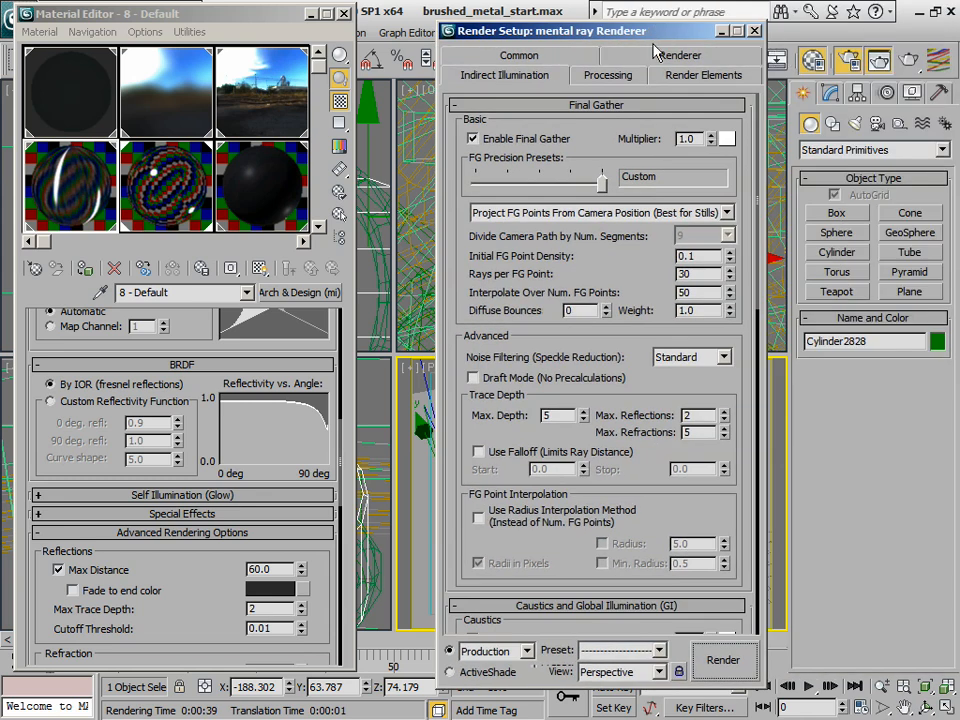
drag(494, 31, 686, 18)
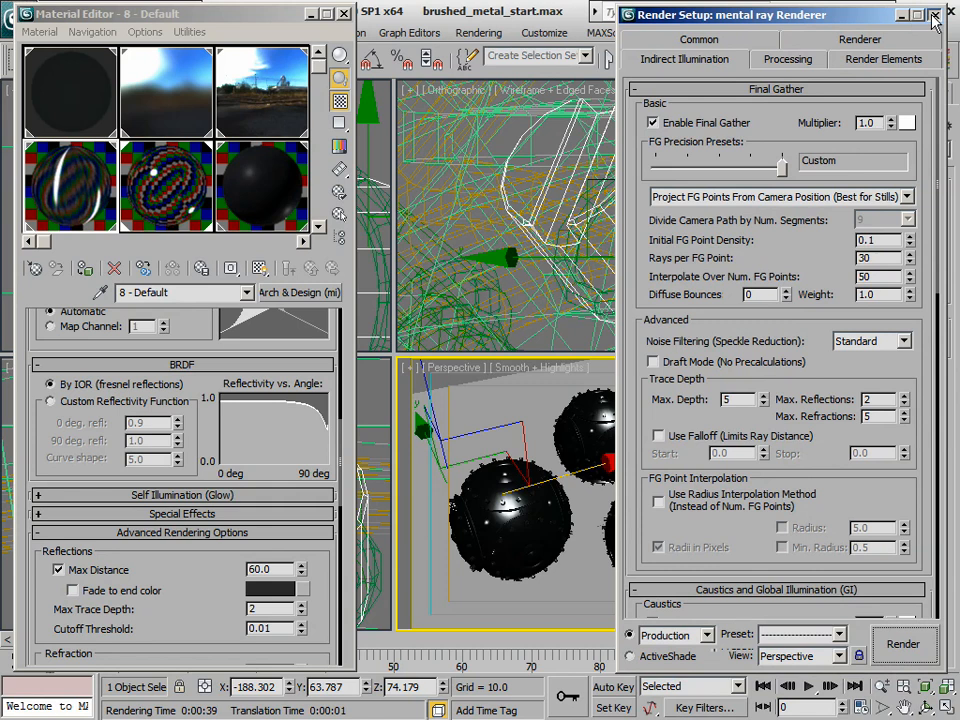
click(934, 16)
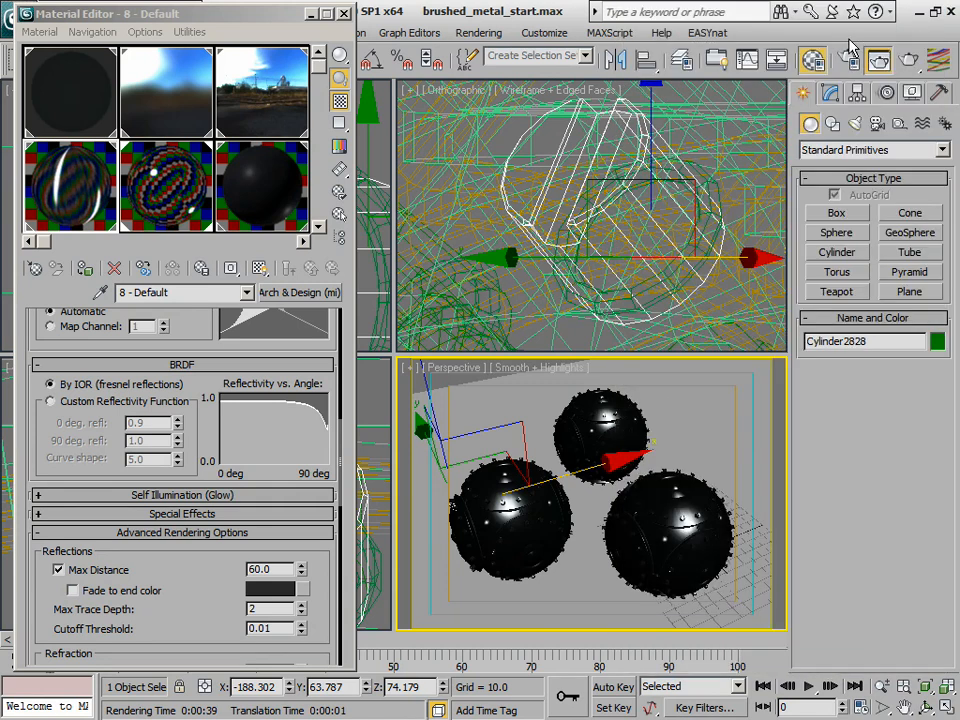
Enable Fast (interpolate) for the reflections of material 8 - Default and re-render the Perspective view
drag(188, 326, 243, 224)
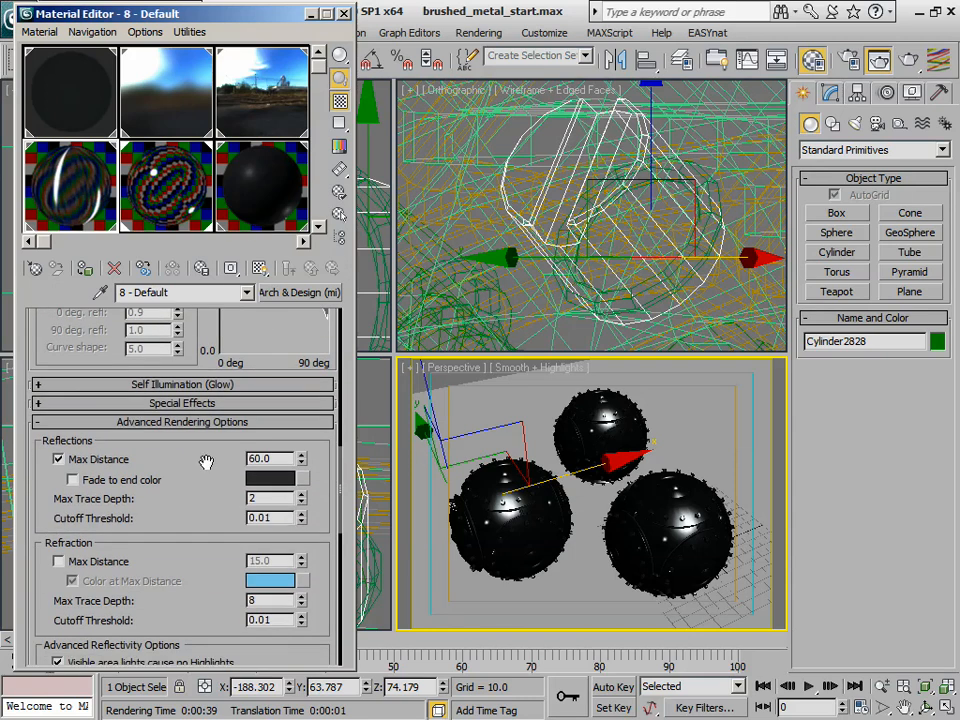
drag(208, 456, 225, 622)
scroll(220, 460, up, 5)
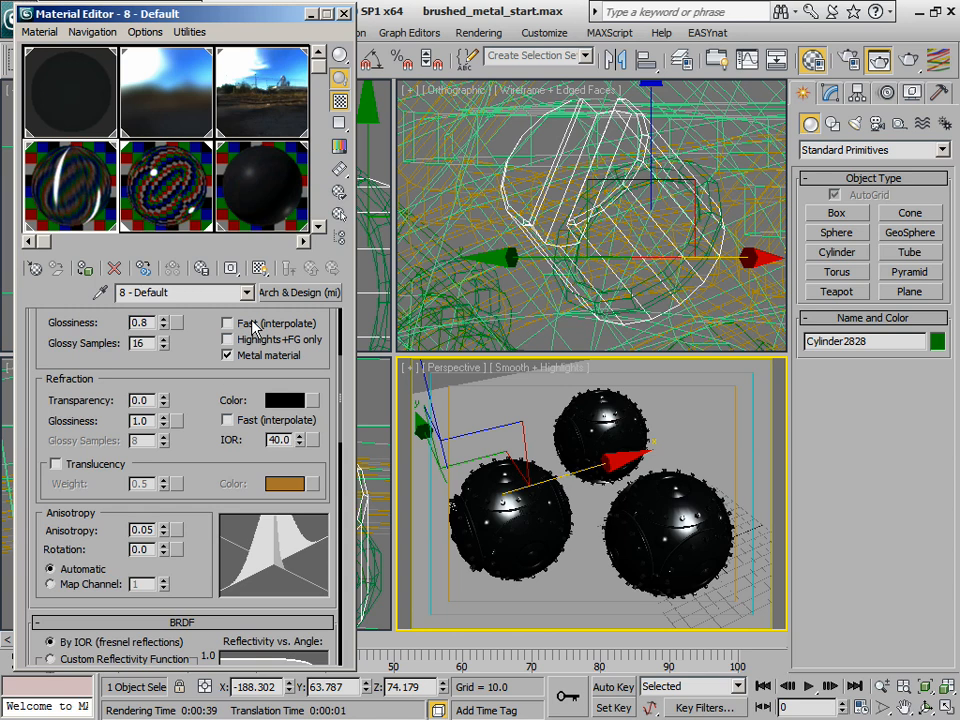
scroll(220, 450, up, 4)
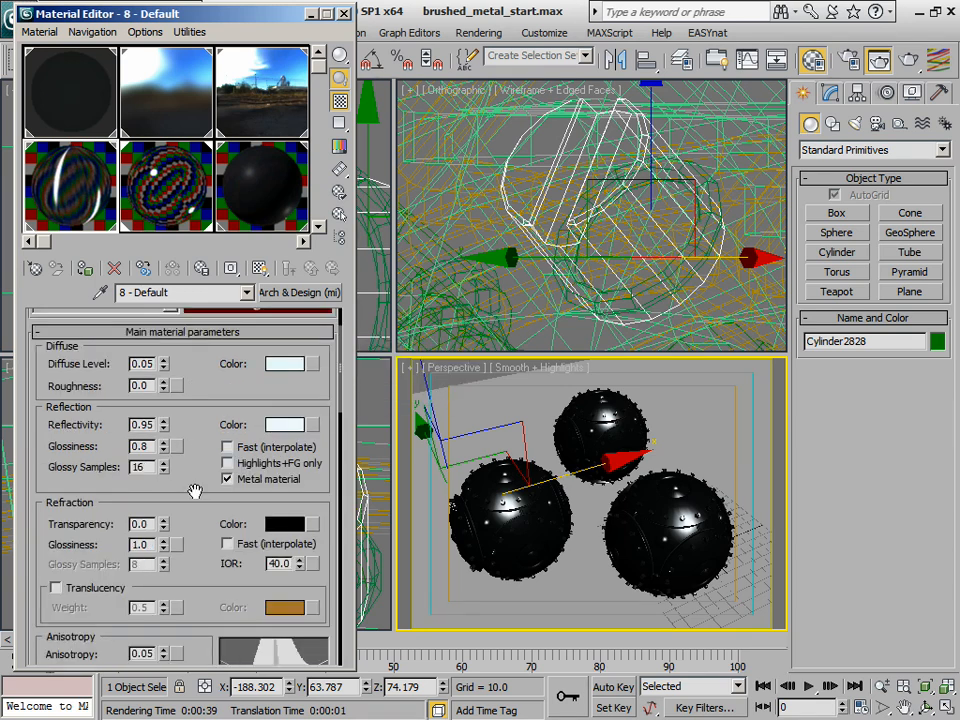
click(270, 482)
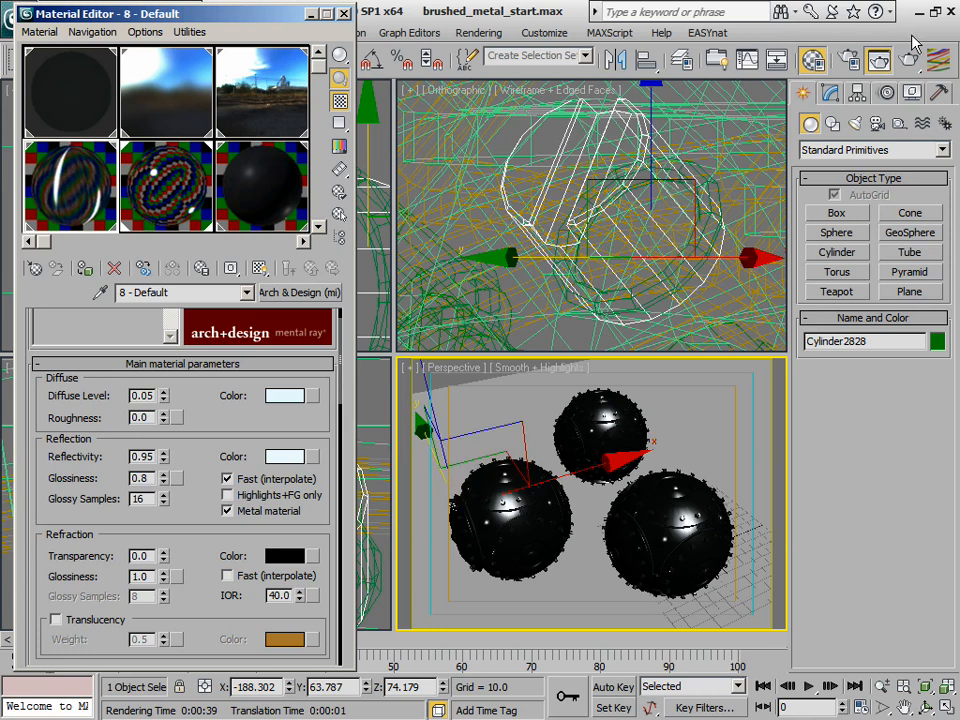
click(879, 61)
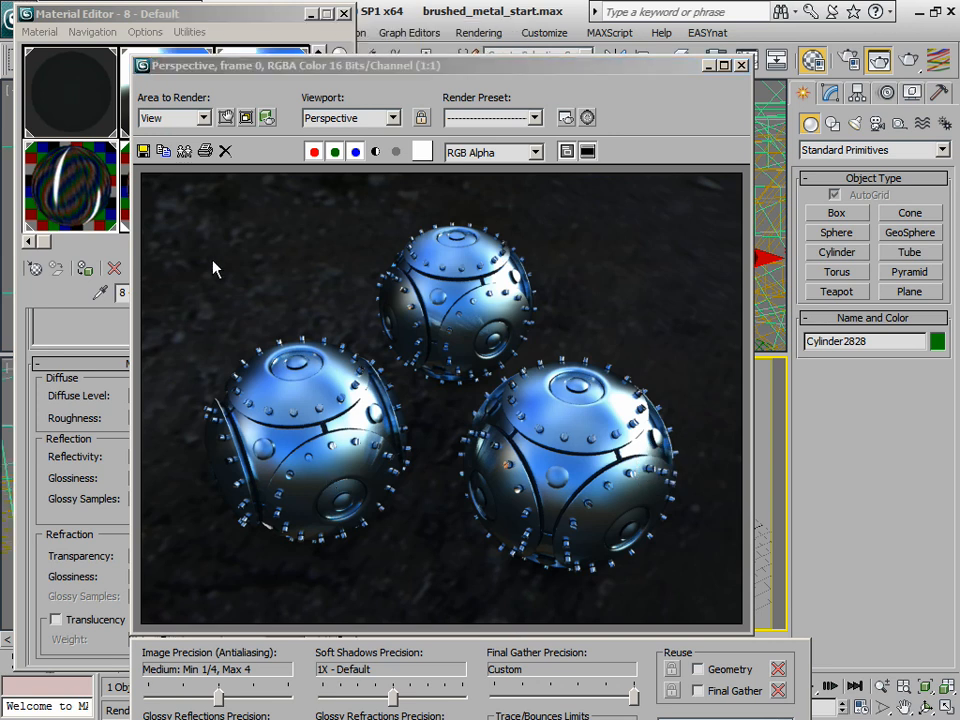
Set the reflection Glossy Samples of material 8 - Default to 8 and render the Perspective view again
drag(275, 75, 417, 18)
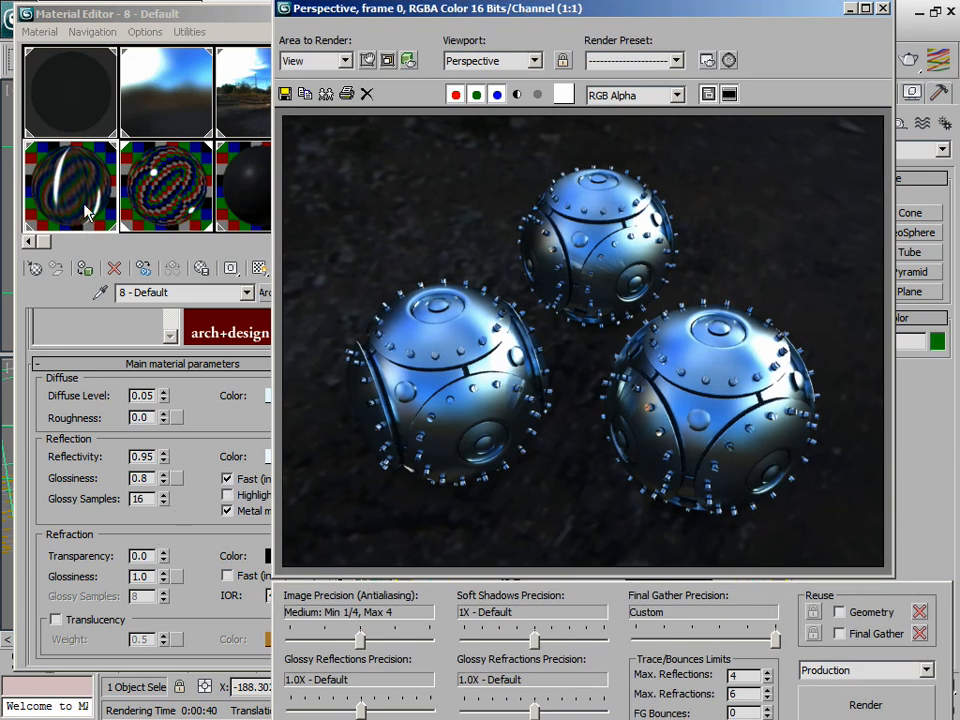
double_click(143, 499)
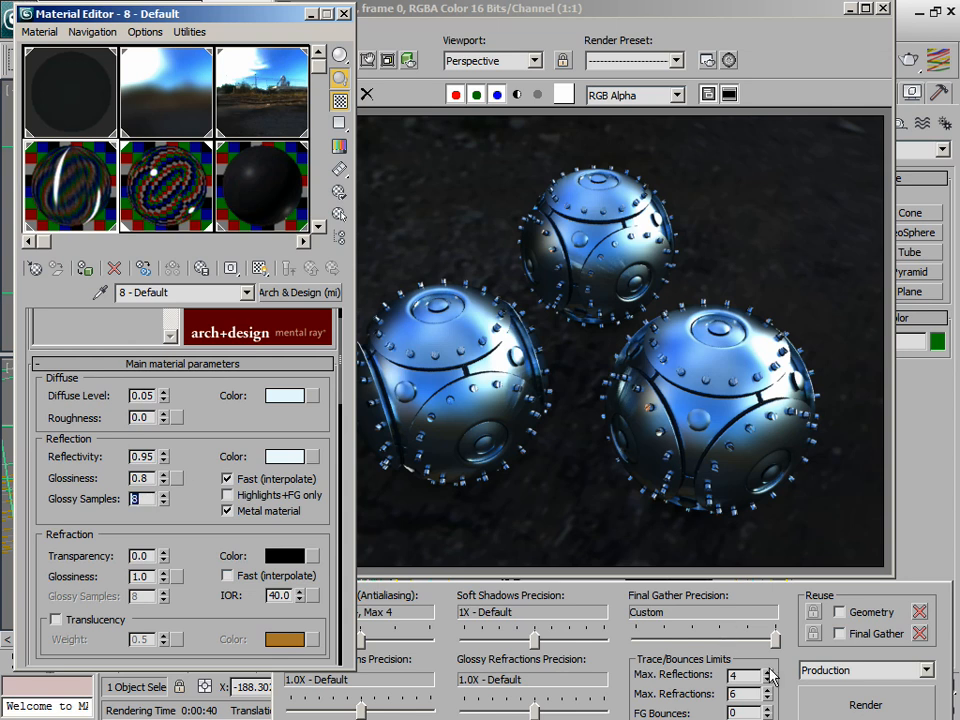
click(842, 710)
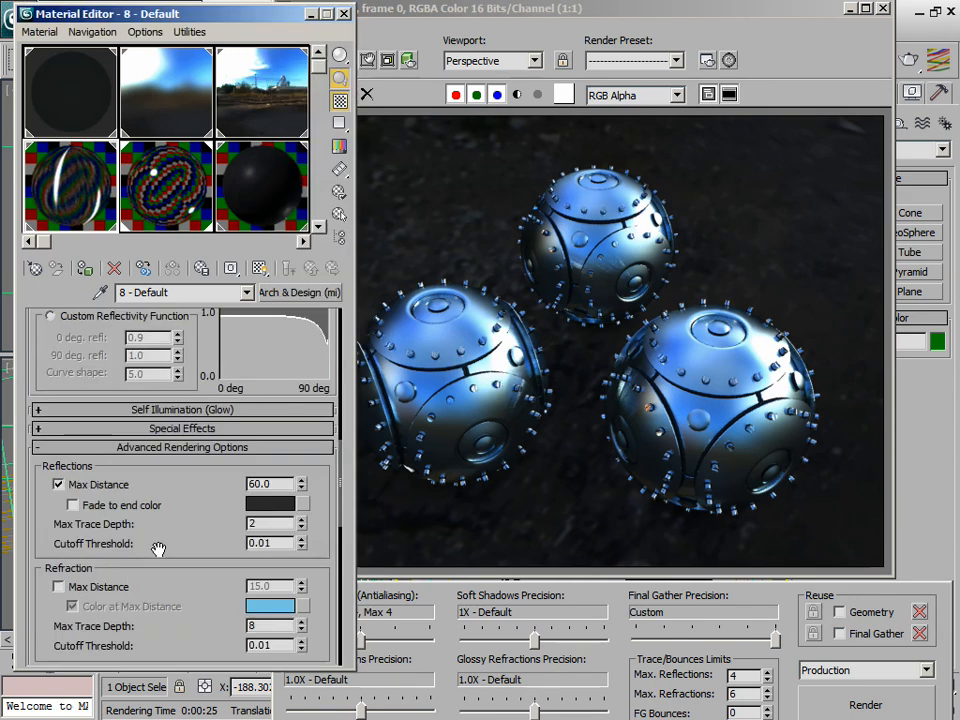
Expand the Fast Glossy Interpolation settings of material 8 - Default and examine the grid density and reflective interpolation options
drag(157, 551, 233, 220)
drag(189, 602, 219, 388)
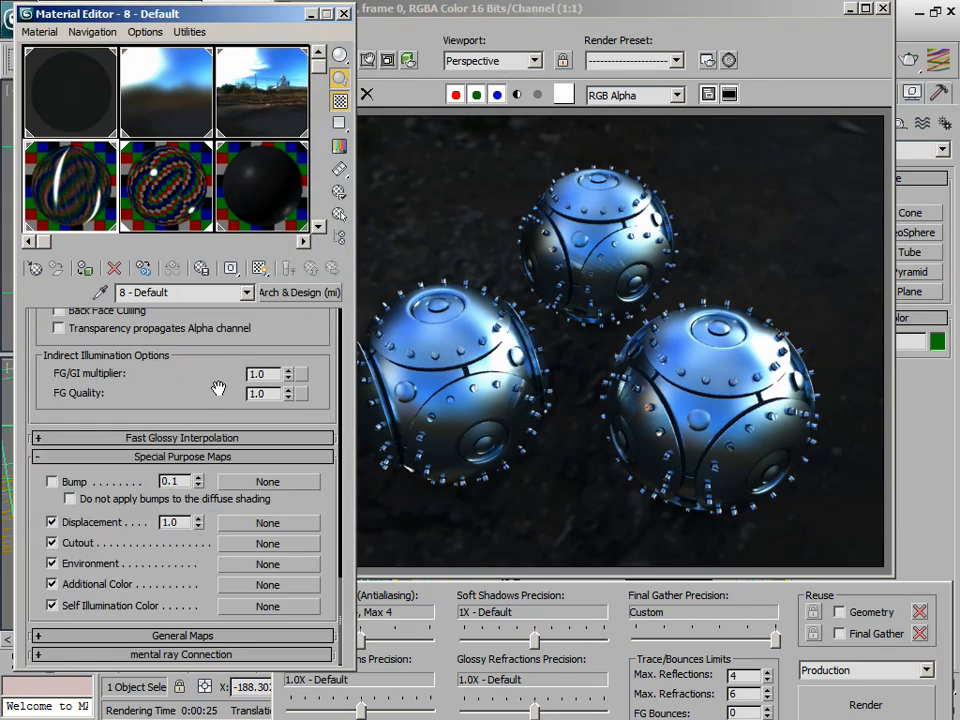
click(214, 440)
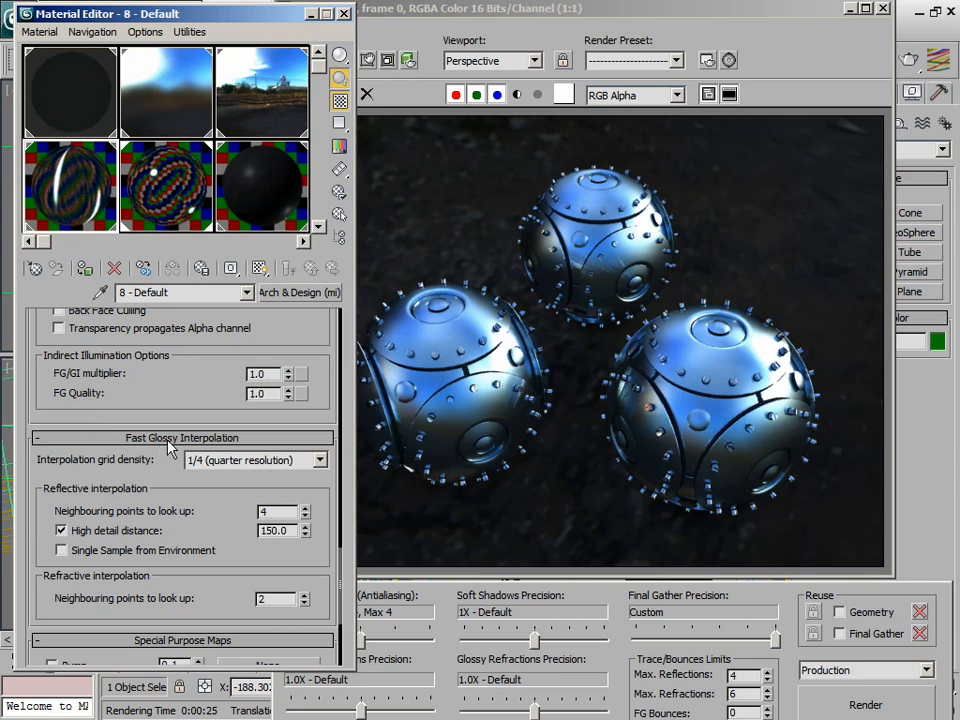
drag(193, 403, 190, 306)
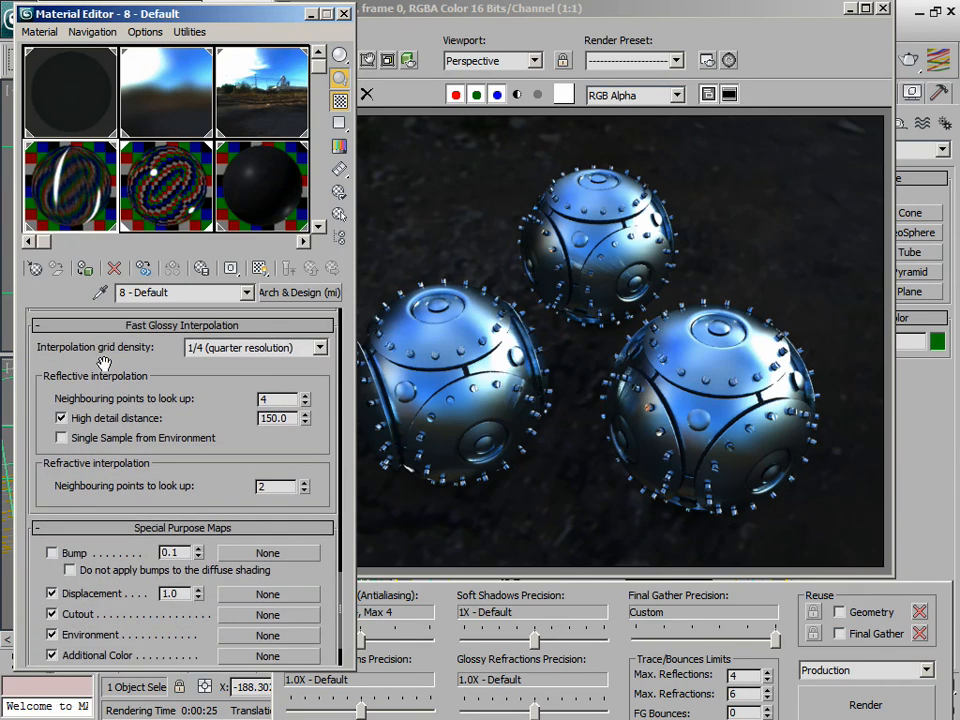
drag(103, 360, 112, 386)
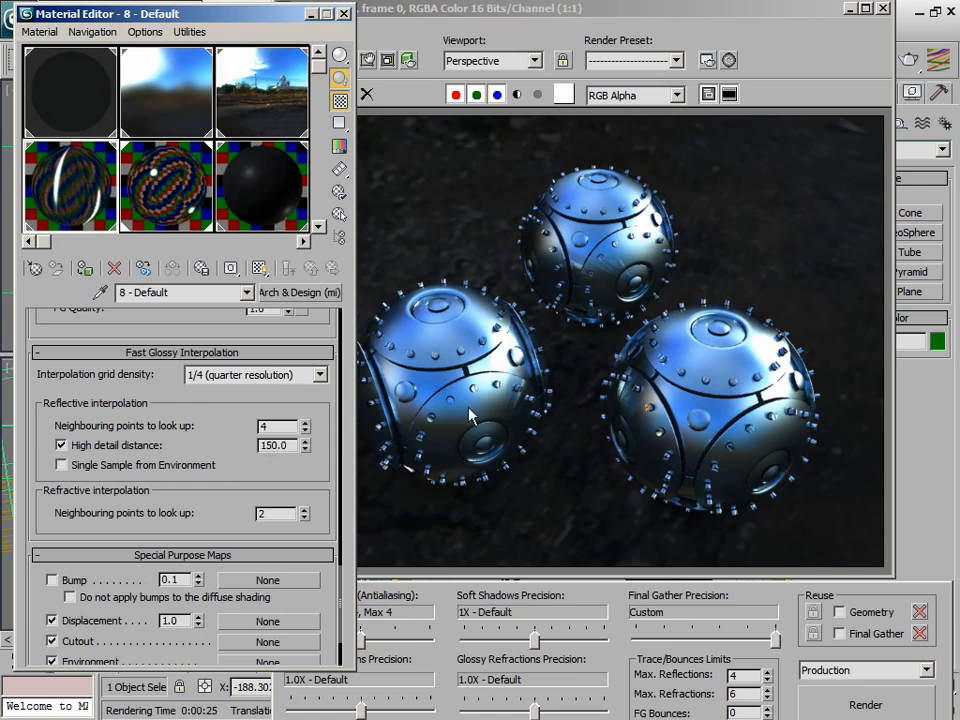
drag(122, 377, 136, 356)
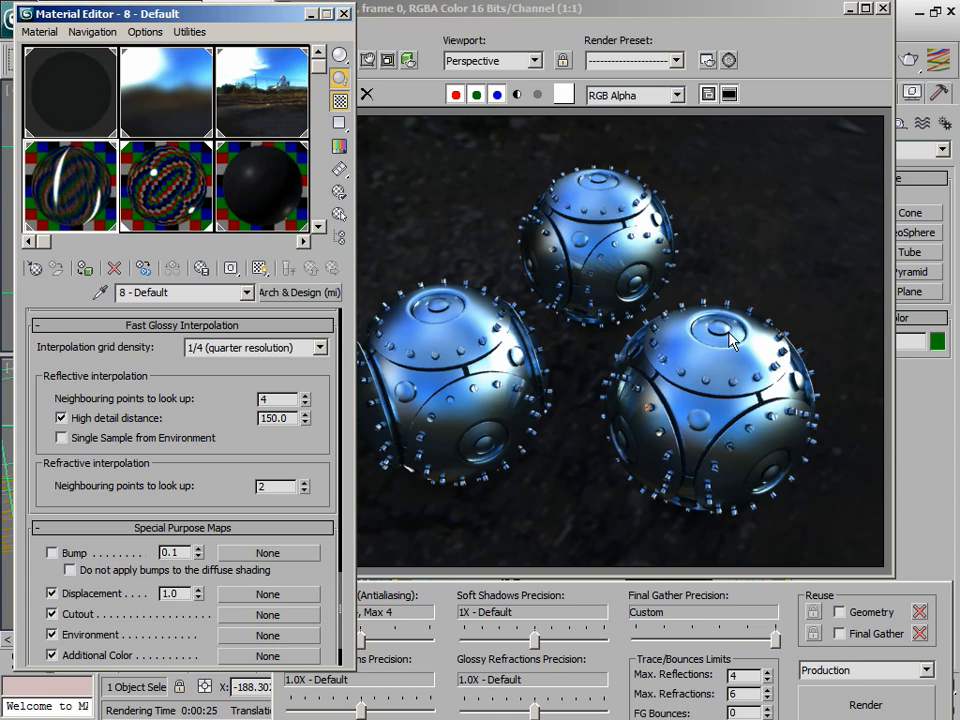
Review the main material parameters of 8 - Default against the render, moving the render window and Material Editor further apart
scroll(246, 358, up, 5)
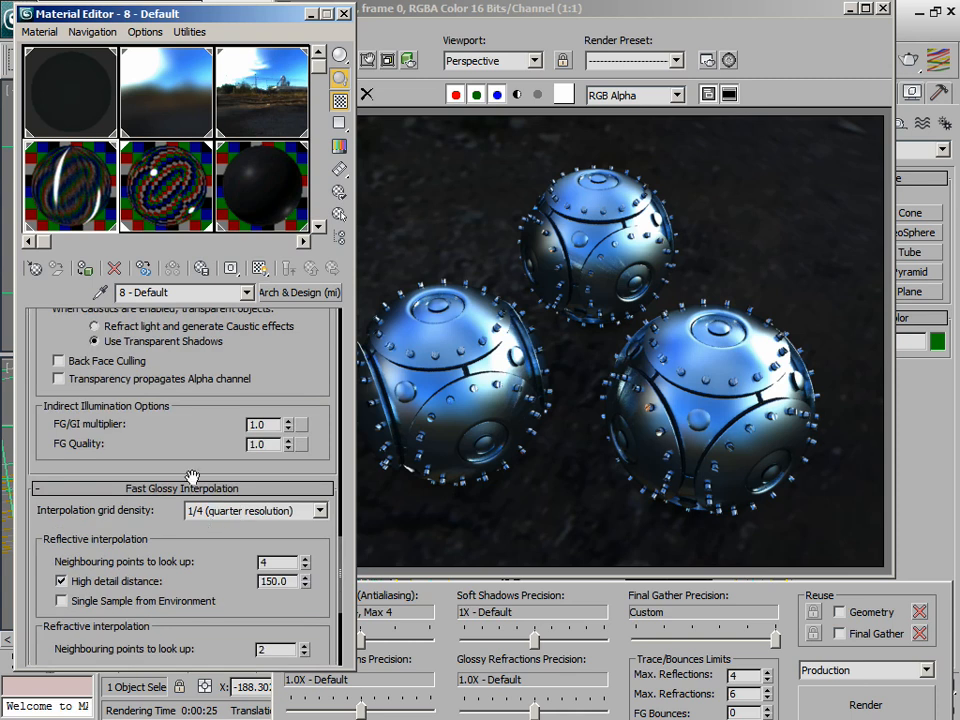
scroll(142, 357, up, 8)
scroll(180, 285, up, 7)
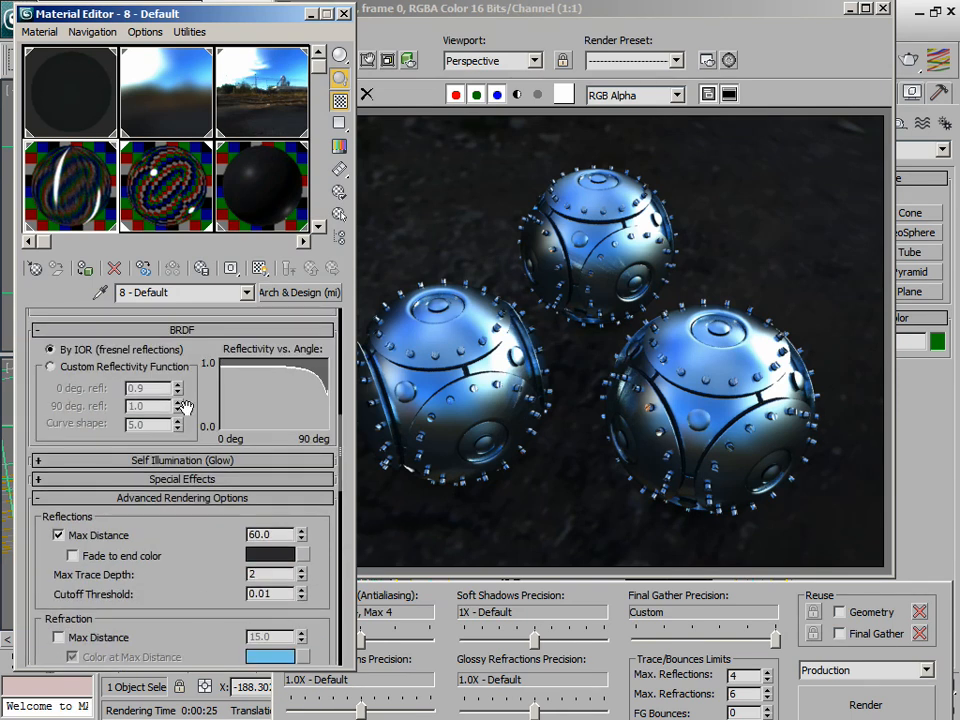
scroll(184, 406, up, 15)
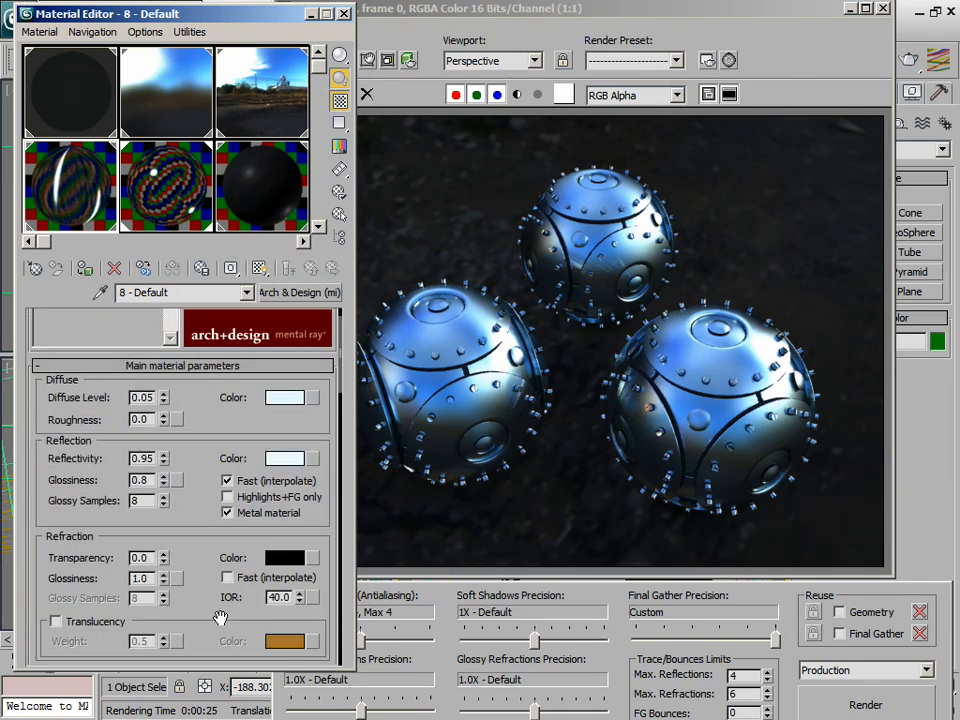
scroll(208, 437, up, 3)
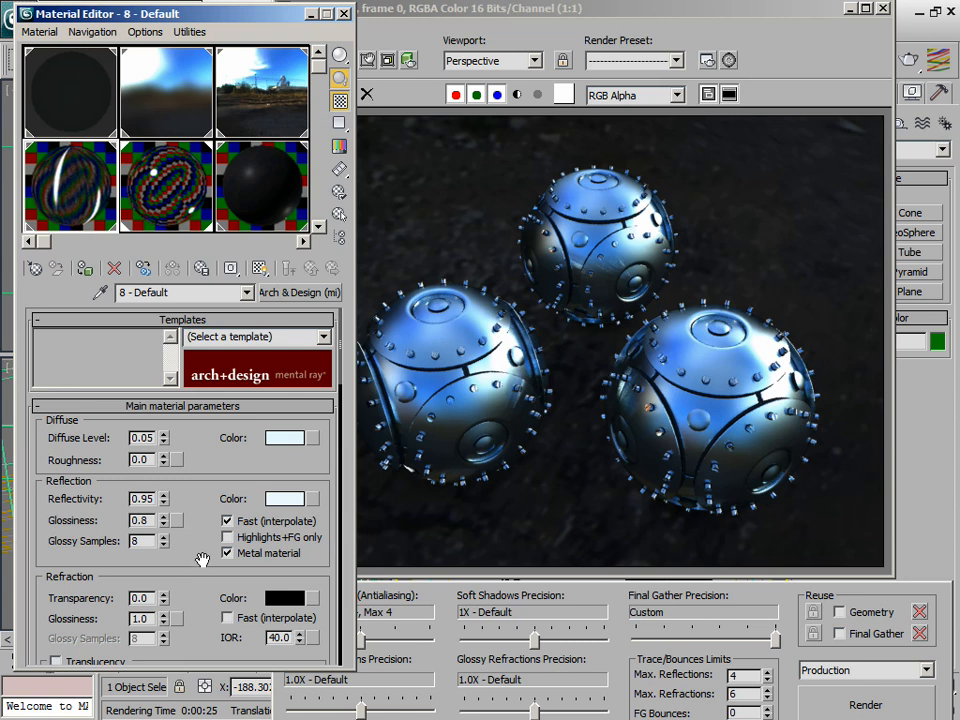
drag(212, 489, 221, 401)
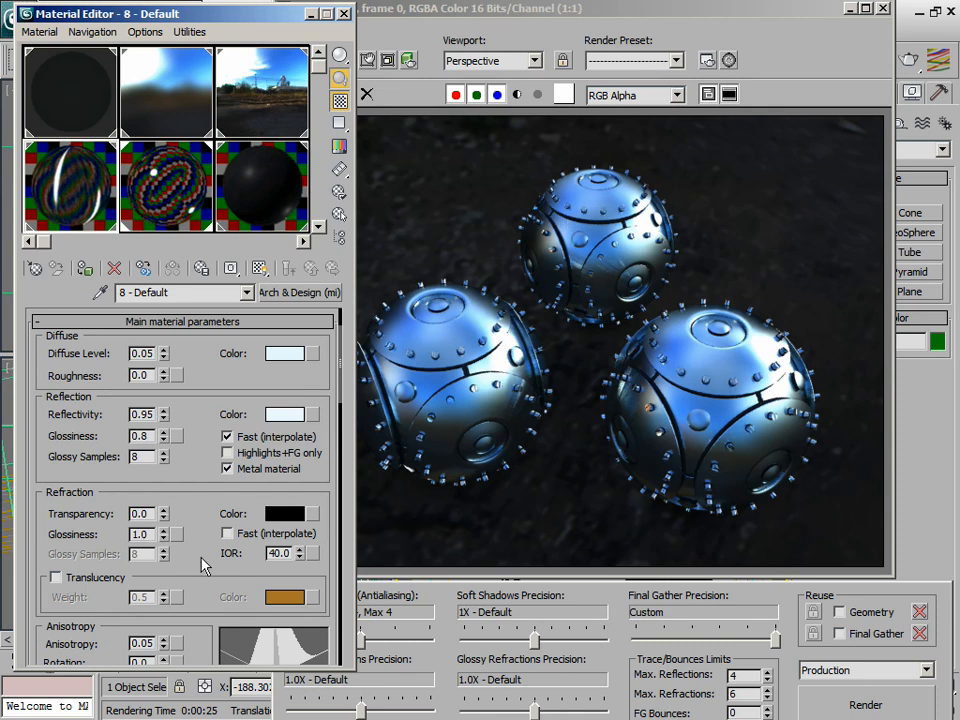
drag(197, 467, 206, 626)
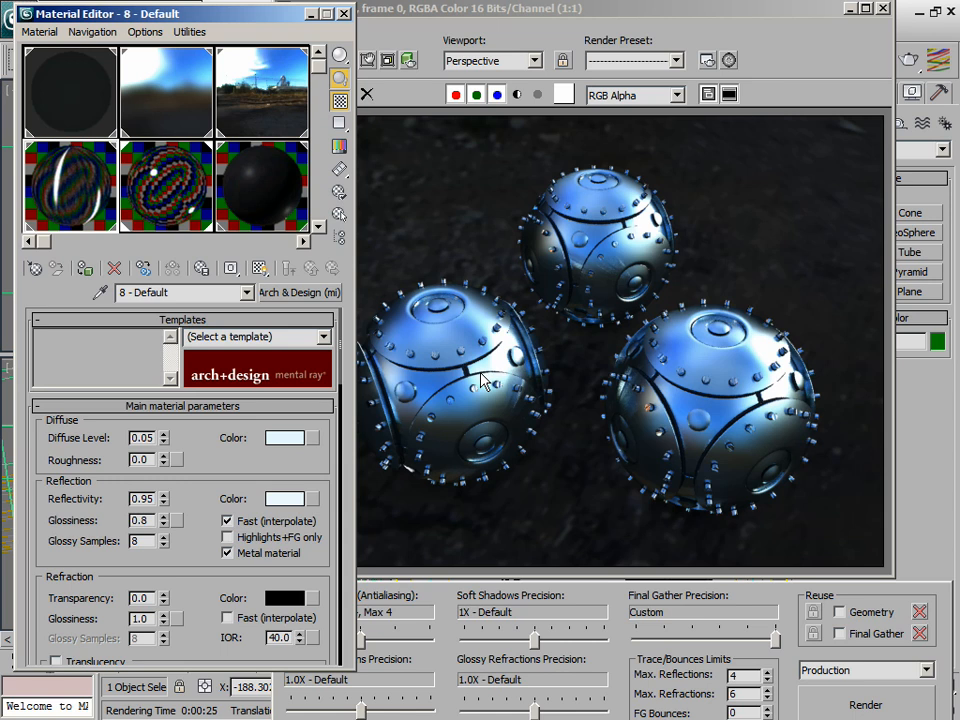
drag(438, 10, 485, 15)
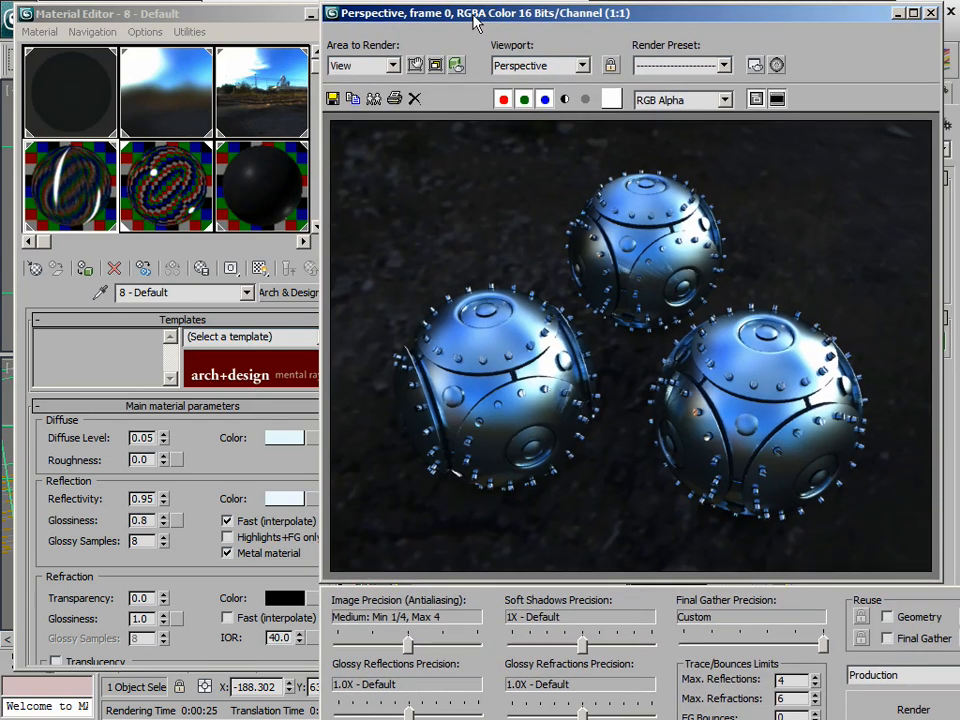
click(261, 15)
drag(261, 16, 256, 16)
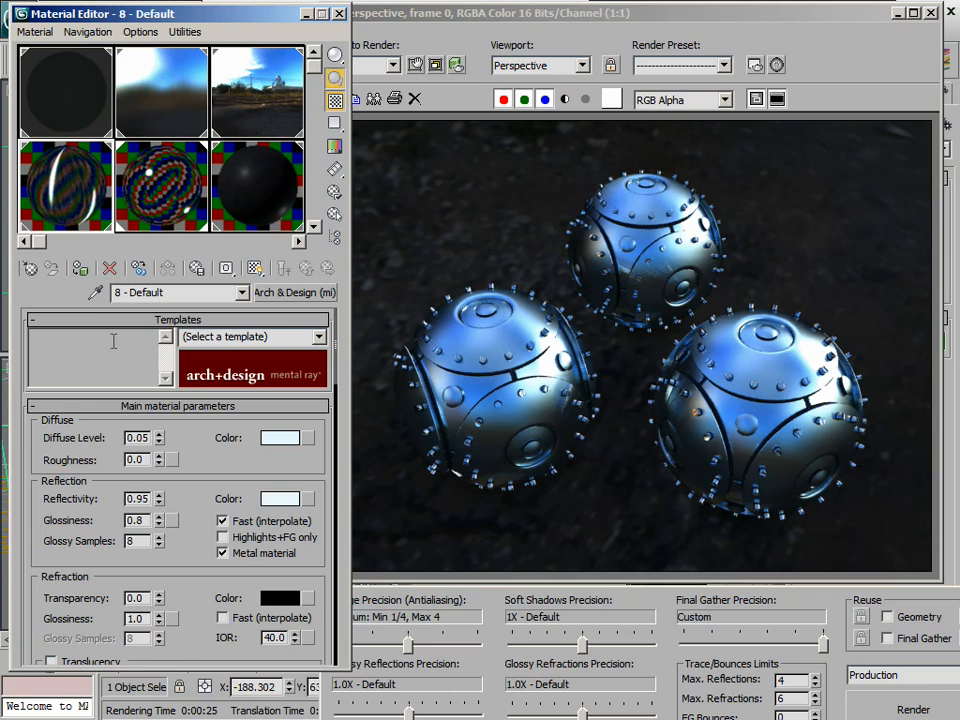
Check the Advanced Rendering Options of 8 - Default, inspect the brushed metal.grain Noise map, and reselect material 8 - Default
scroll(208, 571, down, 10)
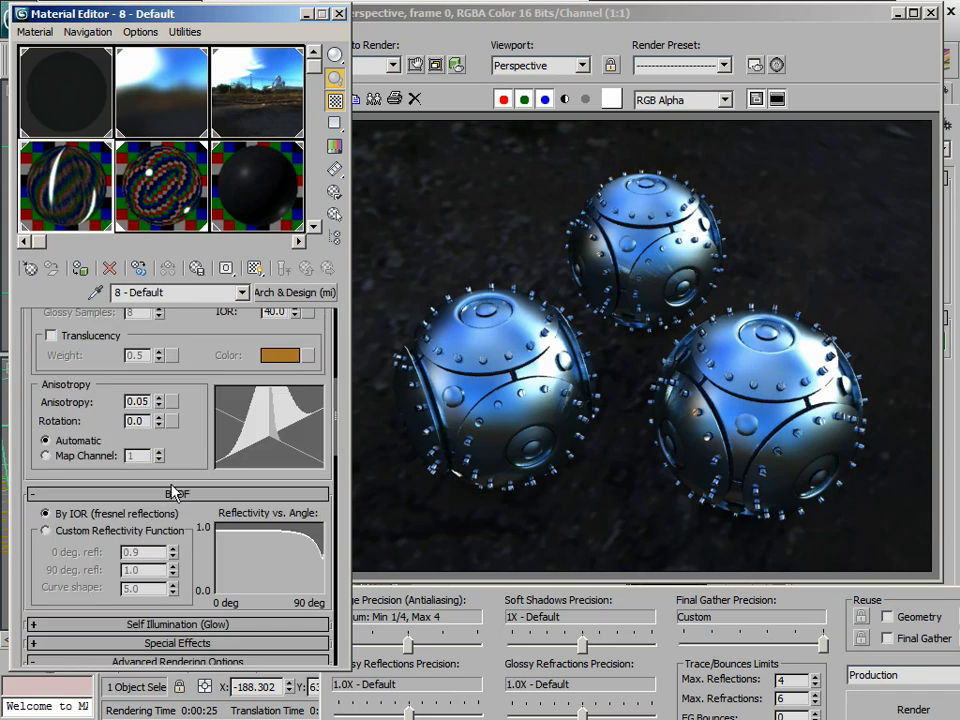
drag(177, 611, 208, 514)
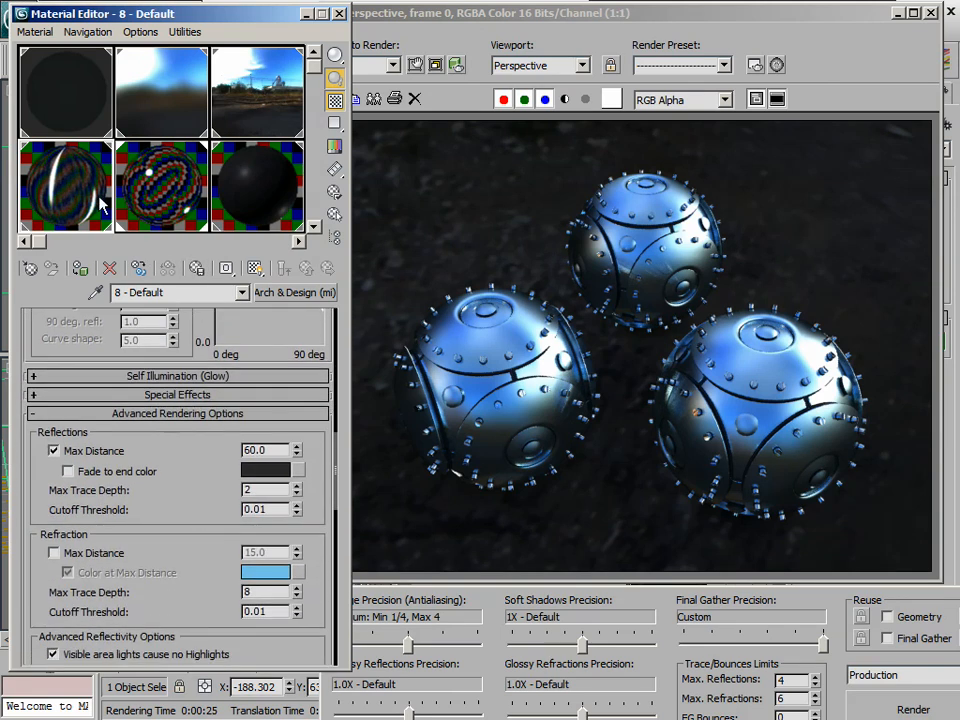
drag(108, 135, 91, 40)
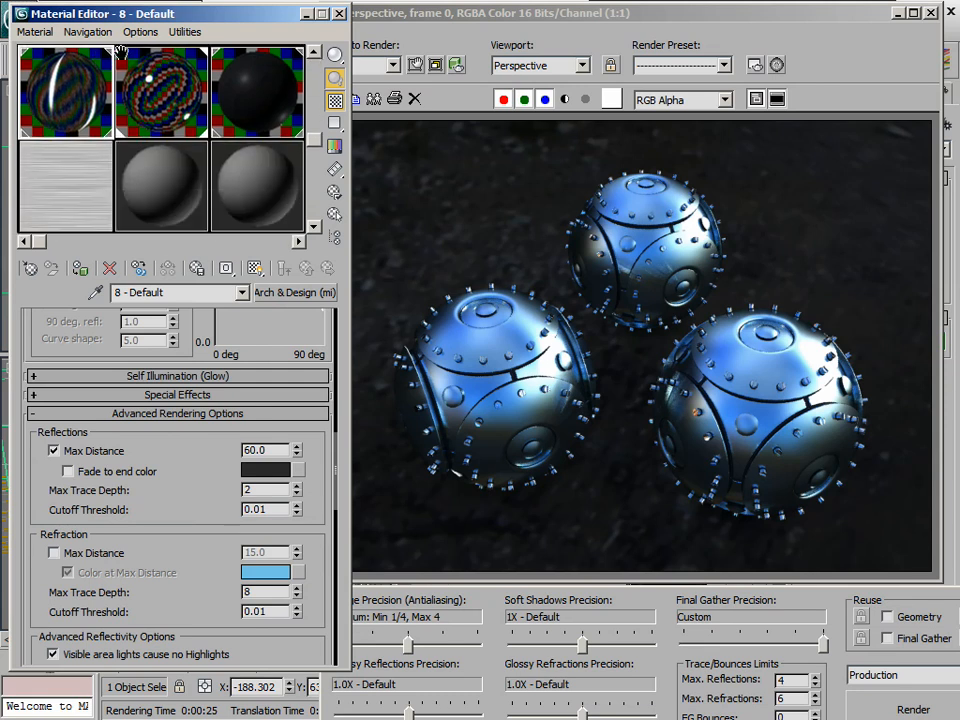
click(86, 175)
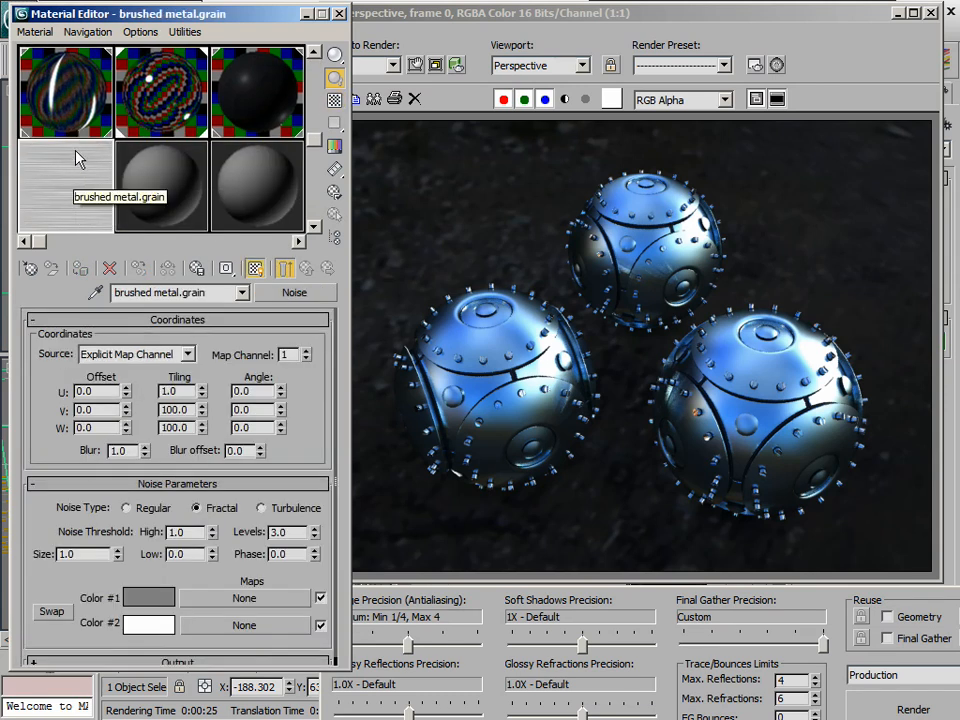
click(57, 72)
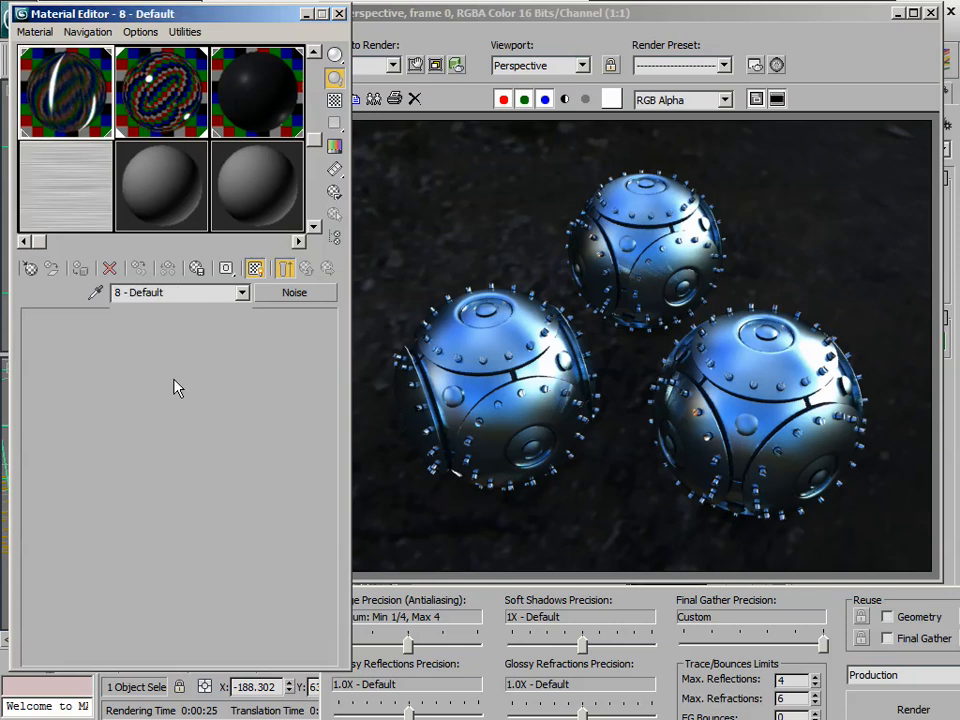
Review the parameters of material 8 - Default, from Special Purpose Maps and Fast Glossy Interpolation to the main, BRDF and Advanced Rendering settings
scroll(160, 568, down, 10)
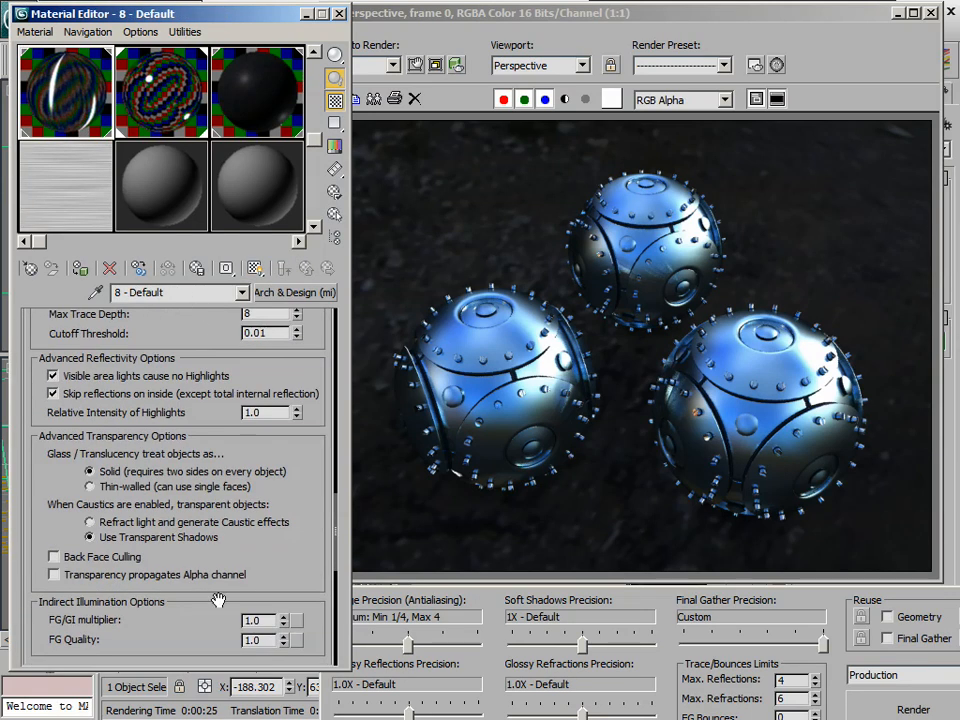
scroll(228, 548, down, 5)
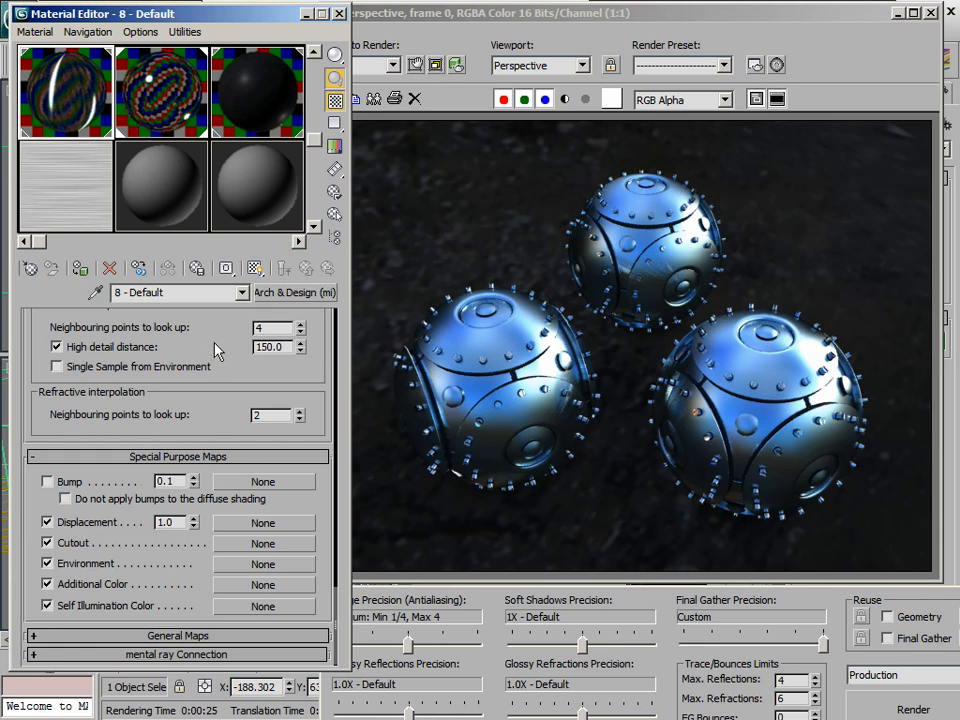
scroll(217, 350, up, 5)
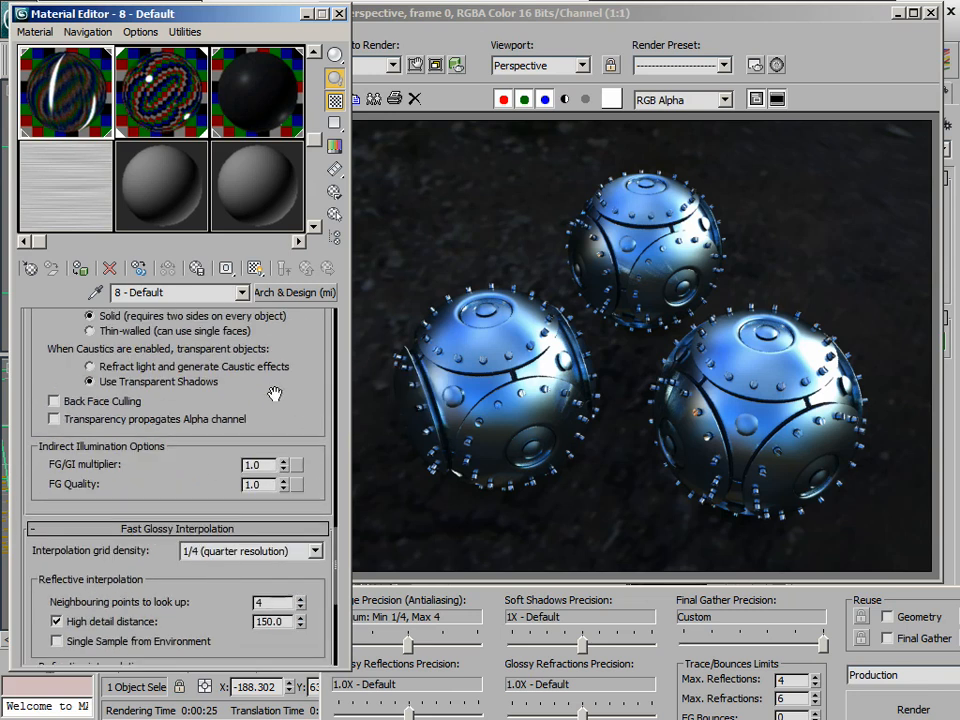
drag(274, 394, 302, 598)
drag(189, 270, 195, 452)
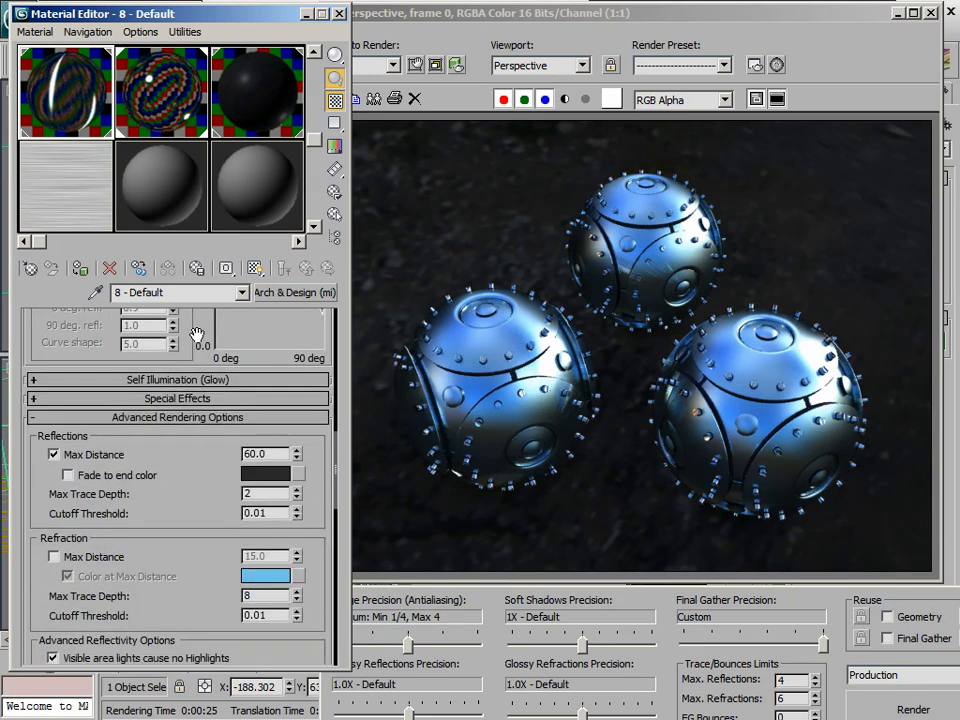
drag(197, 330, 231, 609)
drag(205, 375, 174, 573)
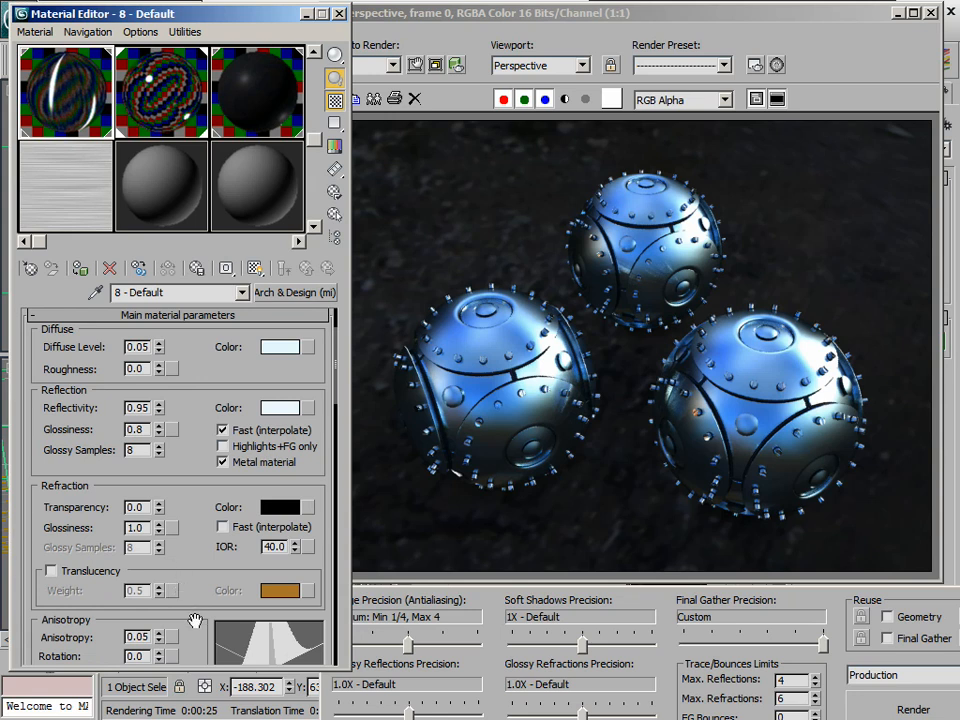
drag(200, 627, 259, 381)
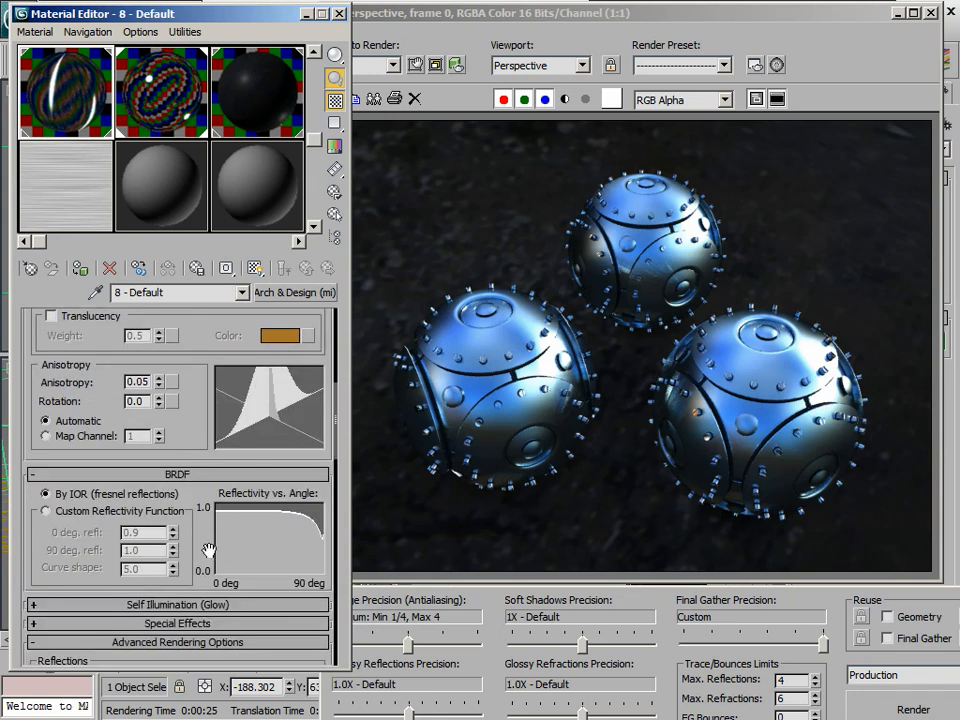
drag(208, 551, 205, 401)
drag(184, 604, 184, 516)
drag(223, 451, 223, 291)
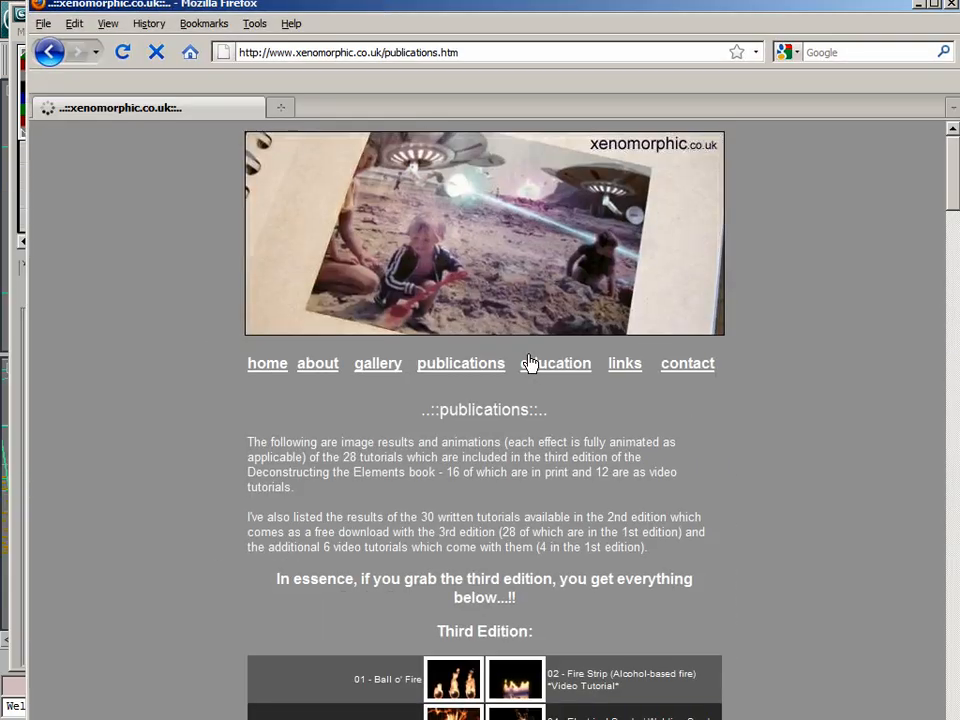
In Firefox, go to the education section of xenomorphic.co.uk and open the Brushed / Lathed Metal article from the articles list
click(521, 366)
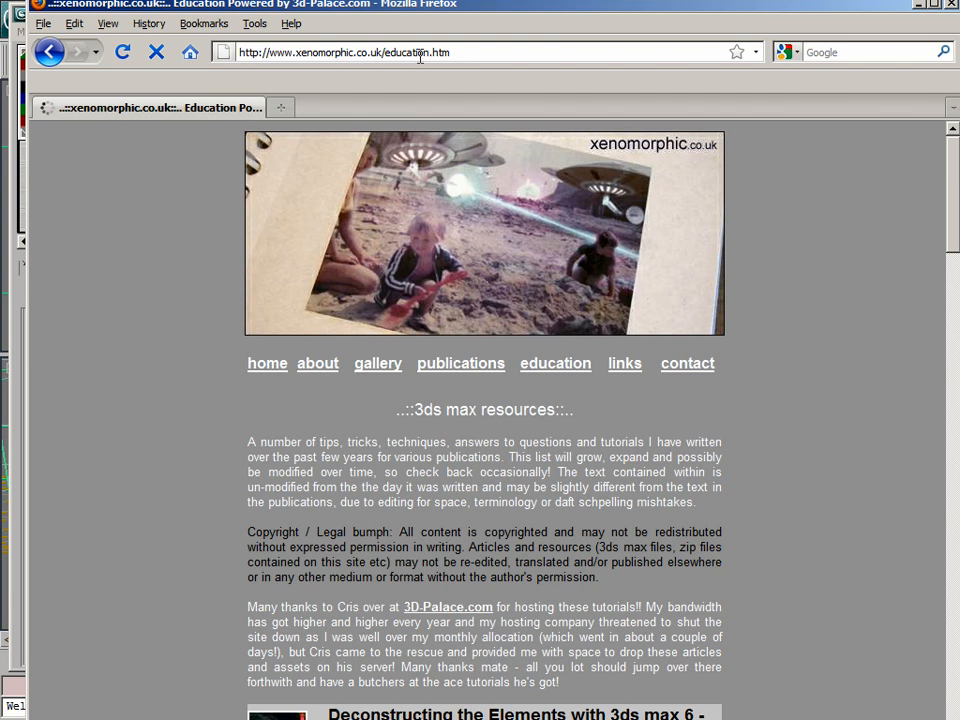
scroll(727, 477, down, 11)
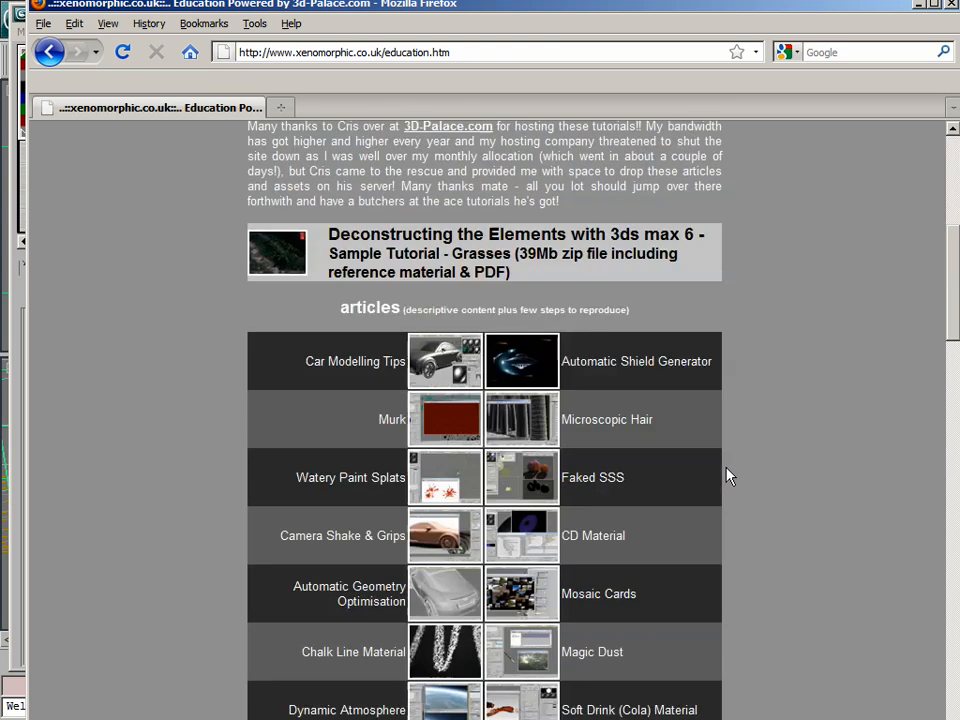
scroll(727, 477, down, 9)
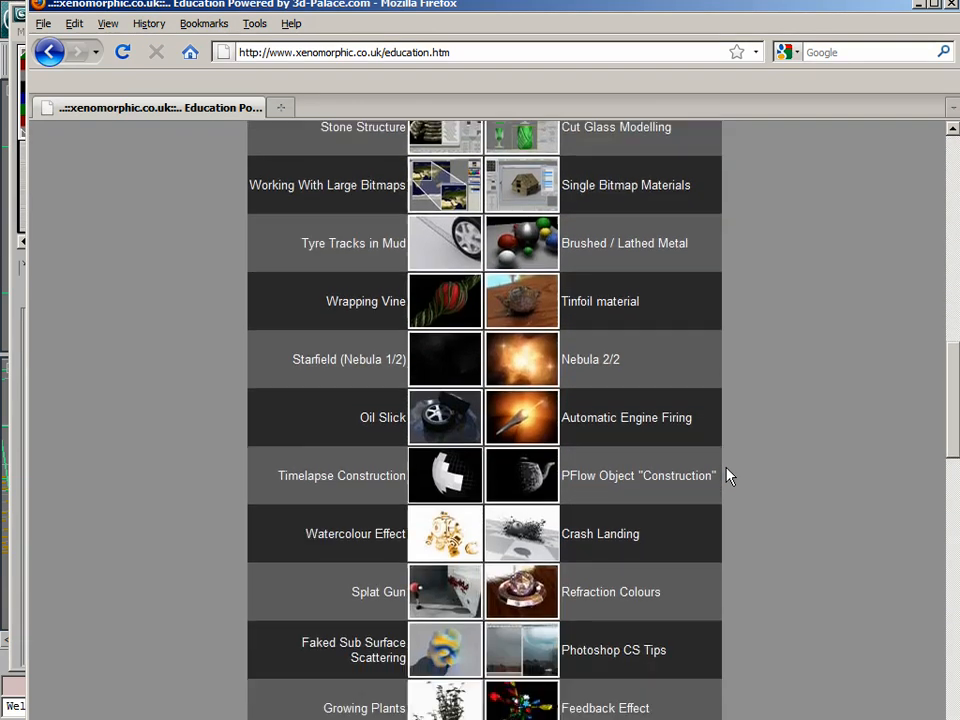
scroll(727, 477, down, 6)
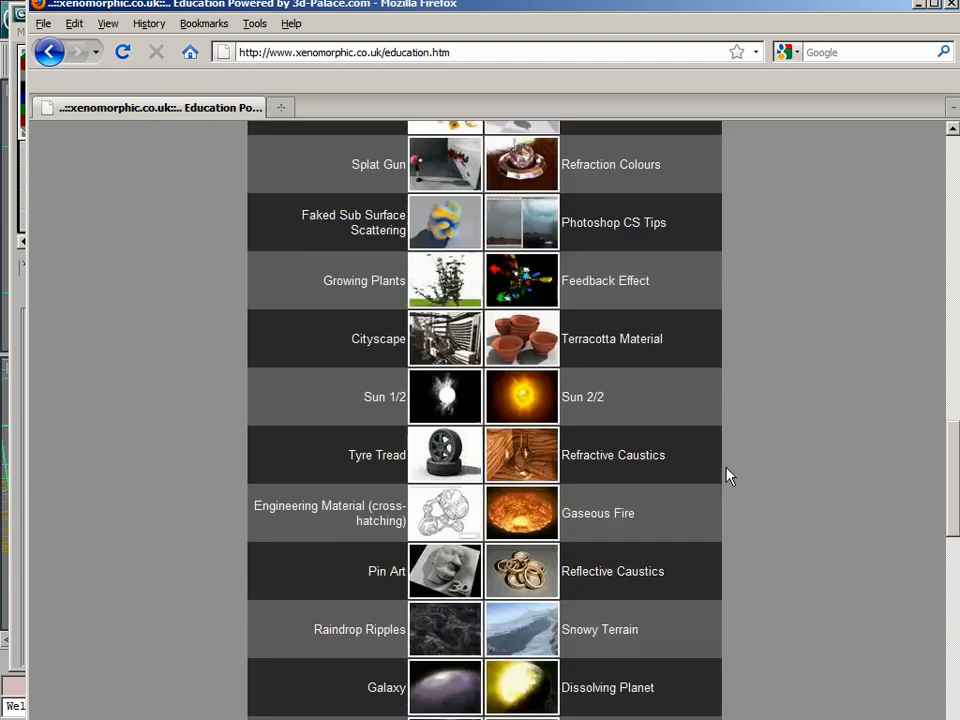
scroll(727, 477, up, 3)
scroll(727, 477, up, 8)
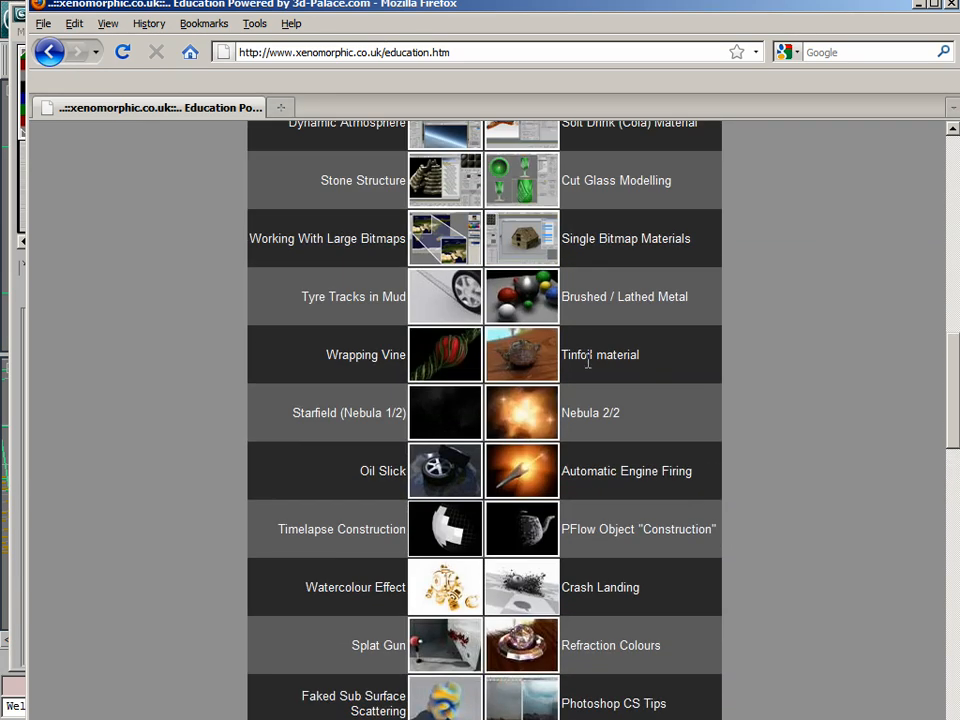
scroll(589, 360, up, 1)
click(521, 340)
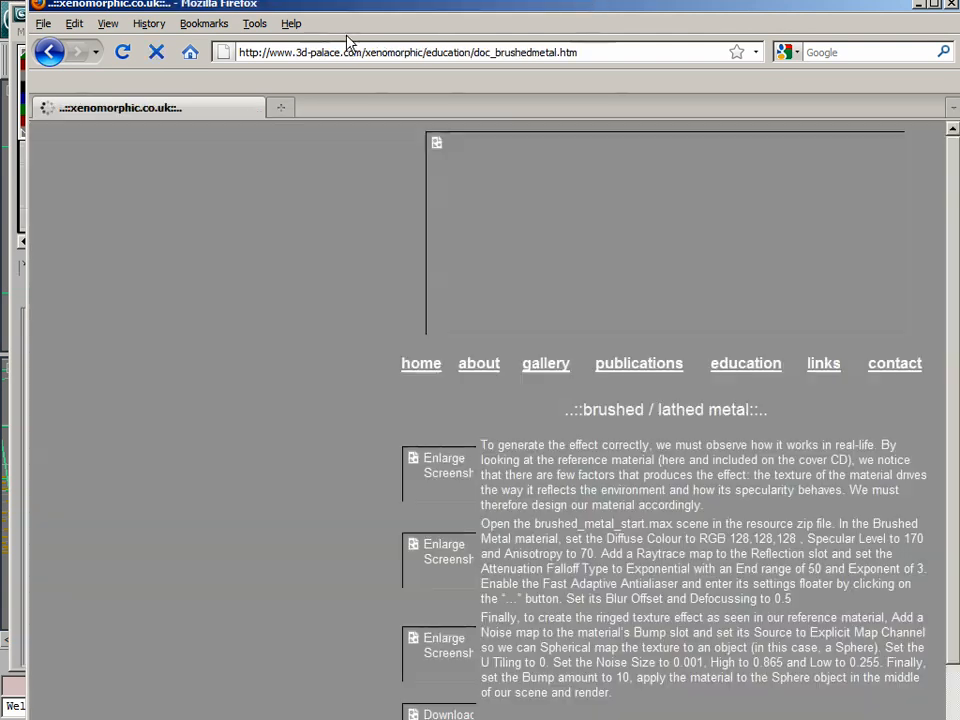
View the enlarged third screenshot of the brushed metal article and return to the sphere render in 3ds Max
scroll(490, 432, down, 3)
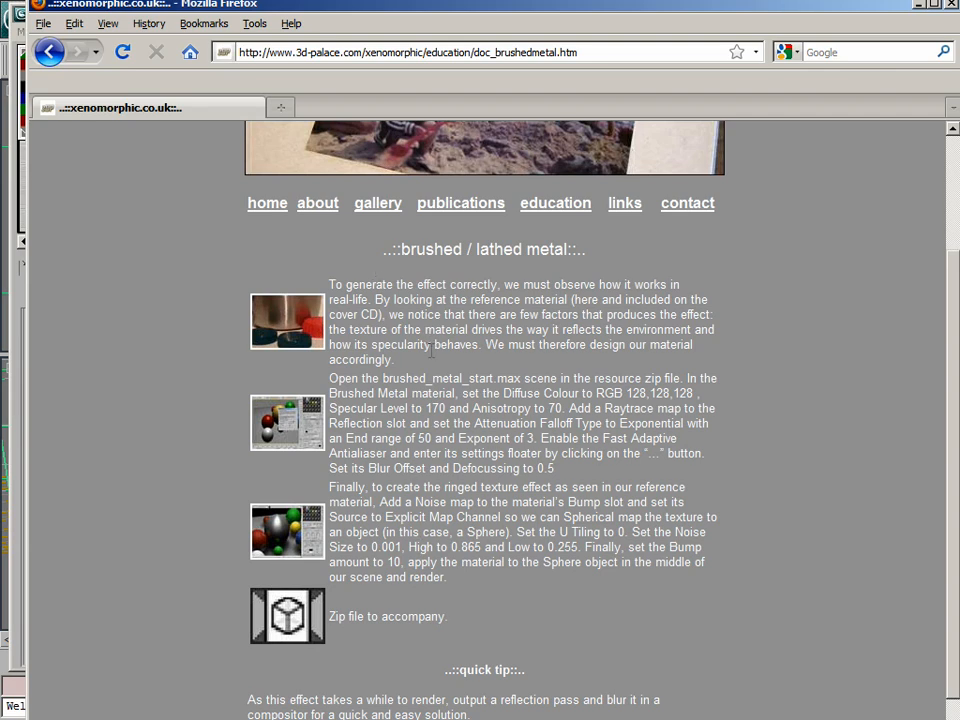
click(285, 533)
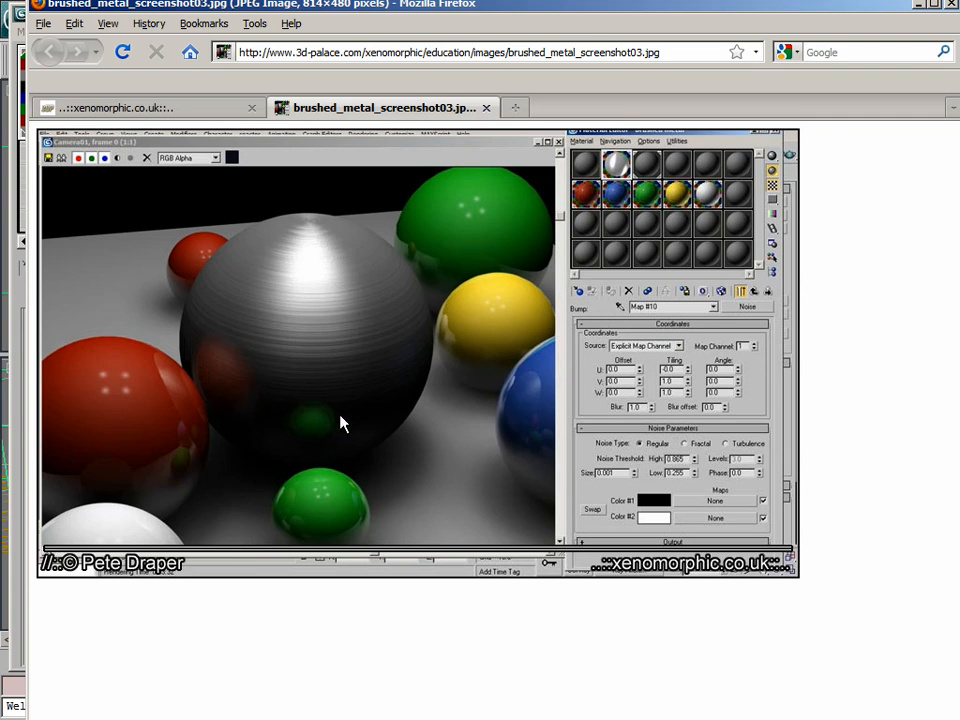
double_click(349, 8)
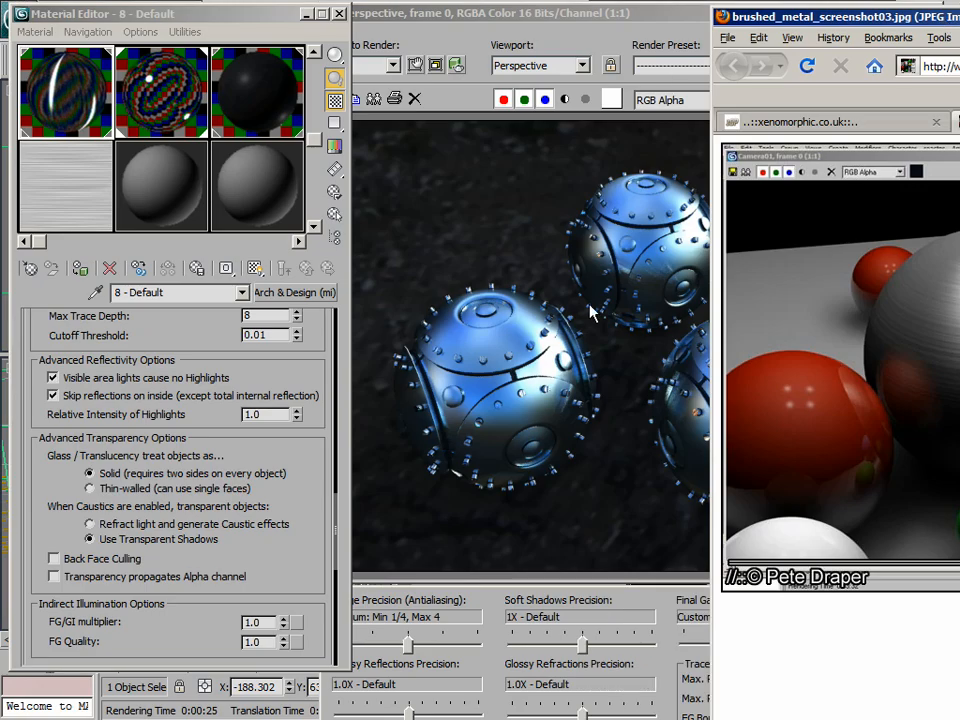
click(540, 255)
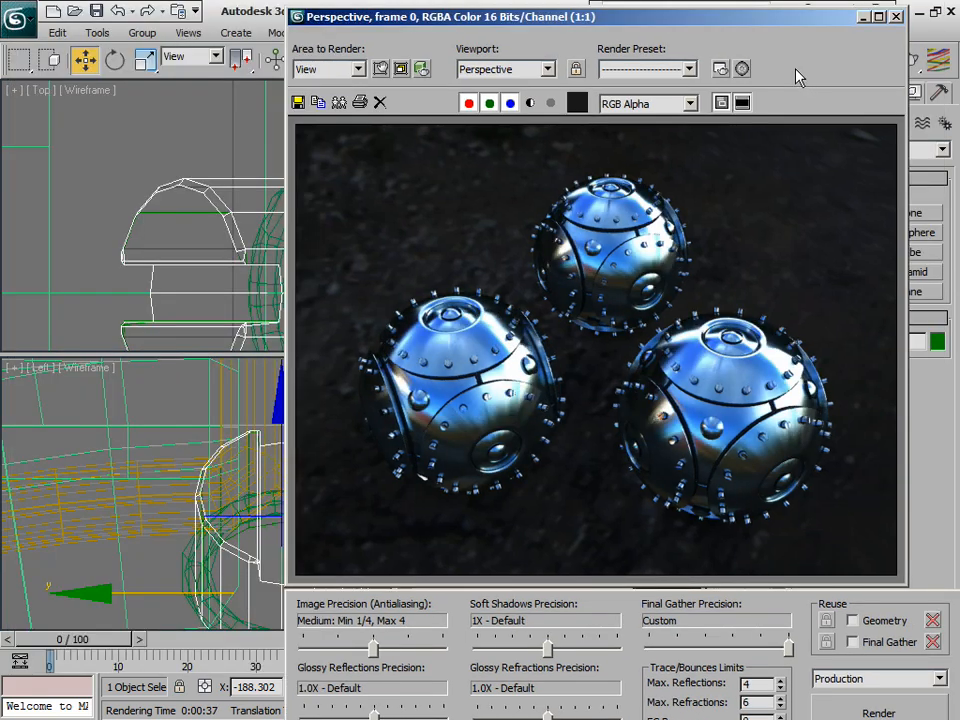
Open the Material Editor in brushed_metal_finished.max and check the reflection Max Distance of materials 8 - Default and 17 - Default
drag(793, 18, 805, 14)
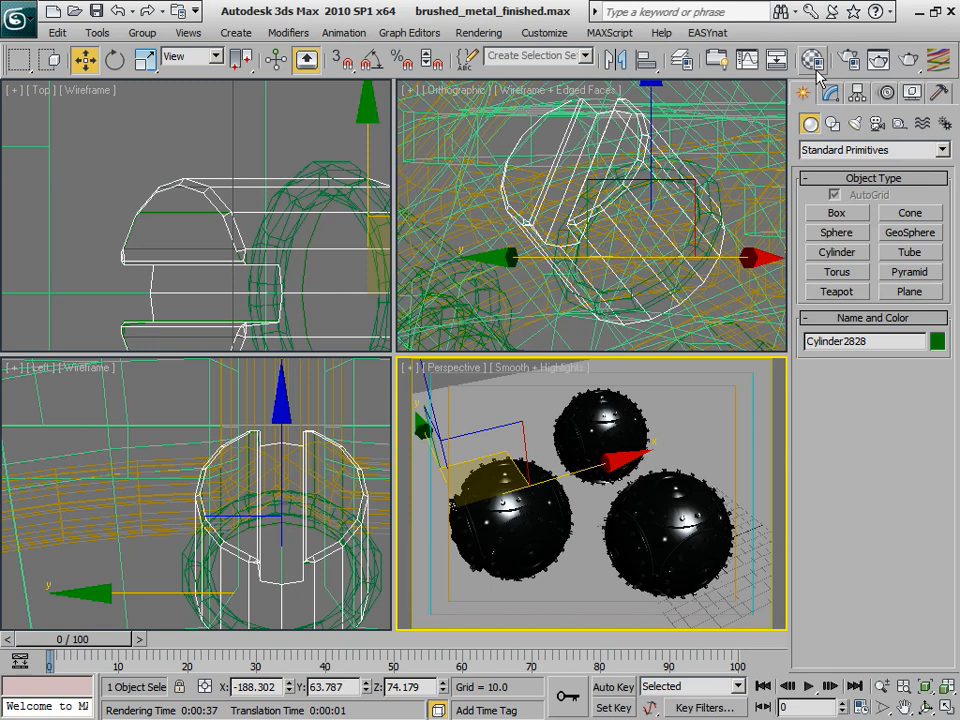
click(816, 68)
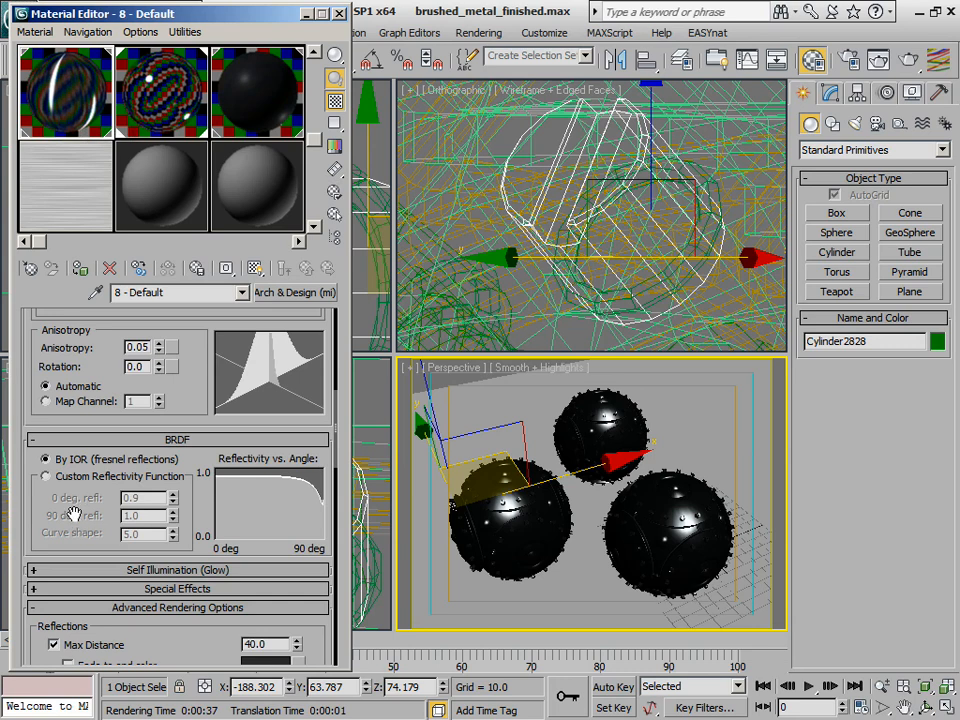
scroll(80, 510, down, 5)
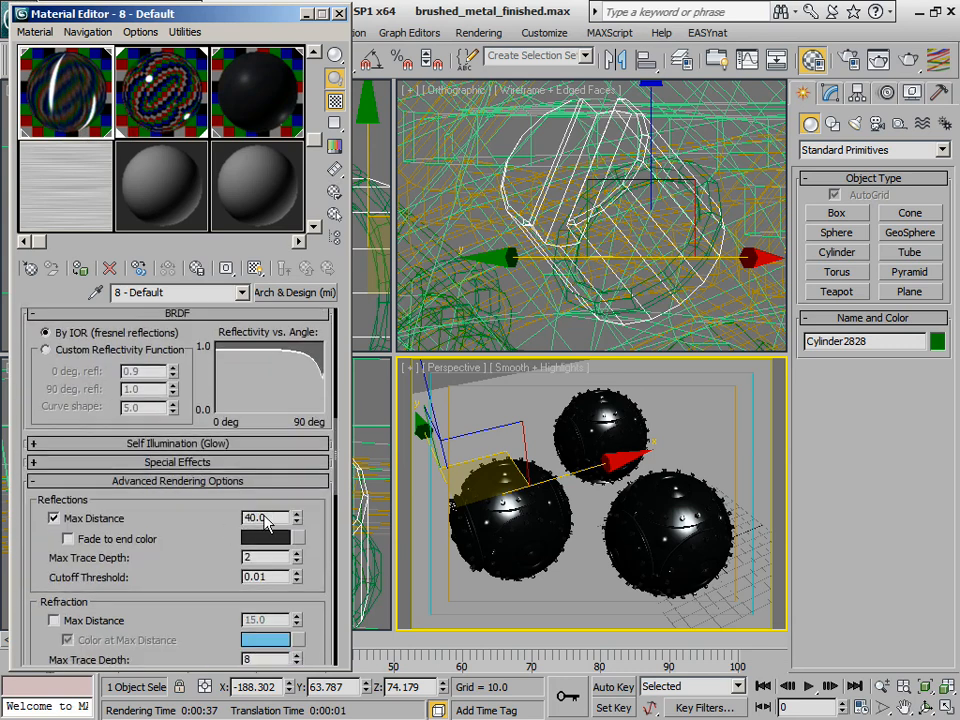
drag(270, 520, 212, 513)
click(153, 108)
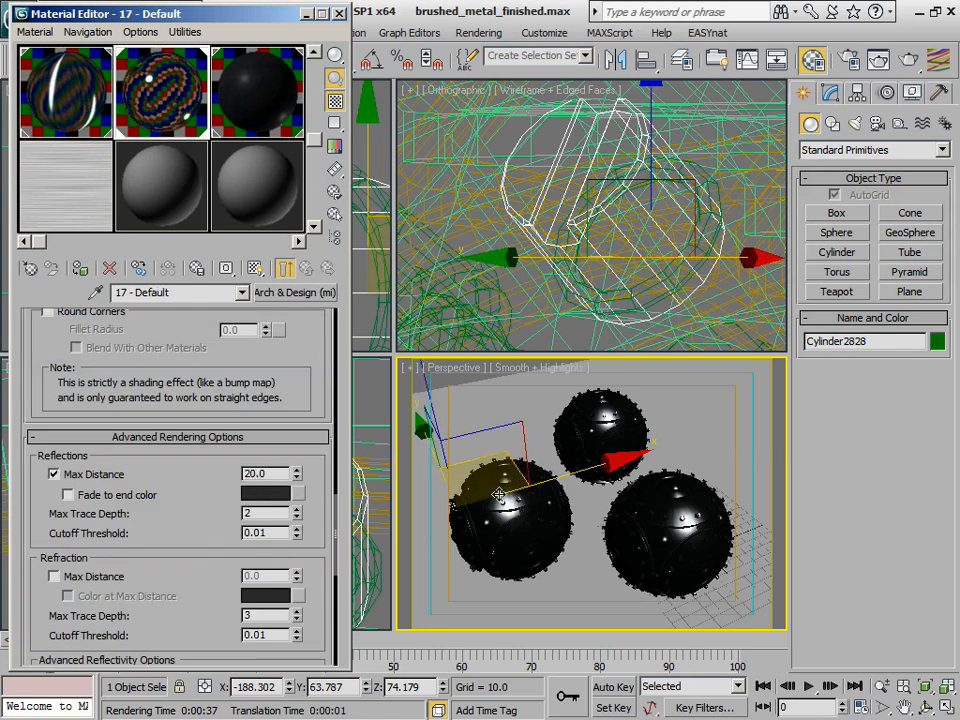
Examine the rubber material's reflection Max Distance and its main reflection settings, including Glossy Samples
click(225, 88)
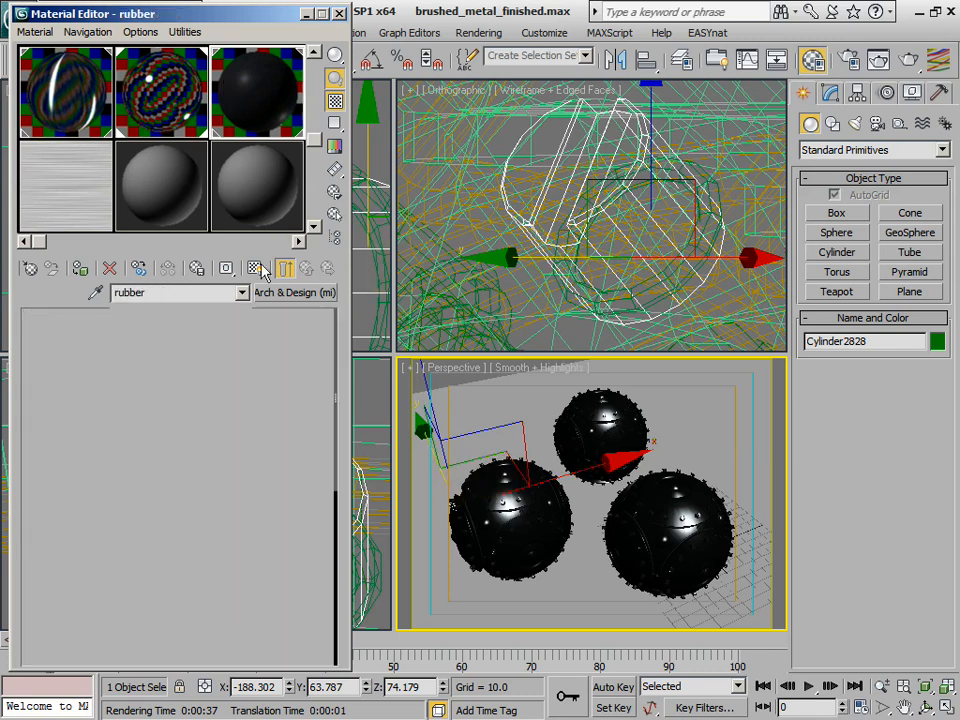
drag(210, 578, 208, 329)
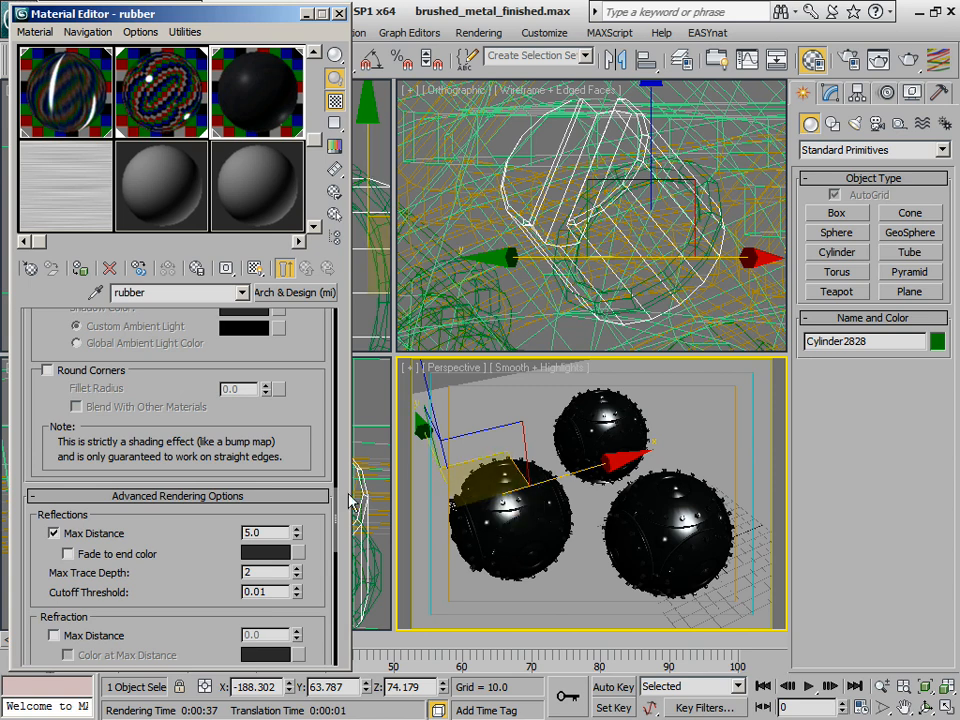
drag(267, 372, 197, 514)
scroll(181, 413, up, 5)
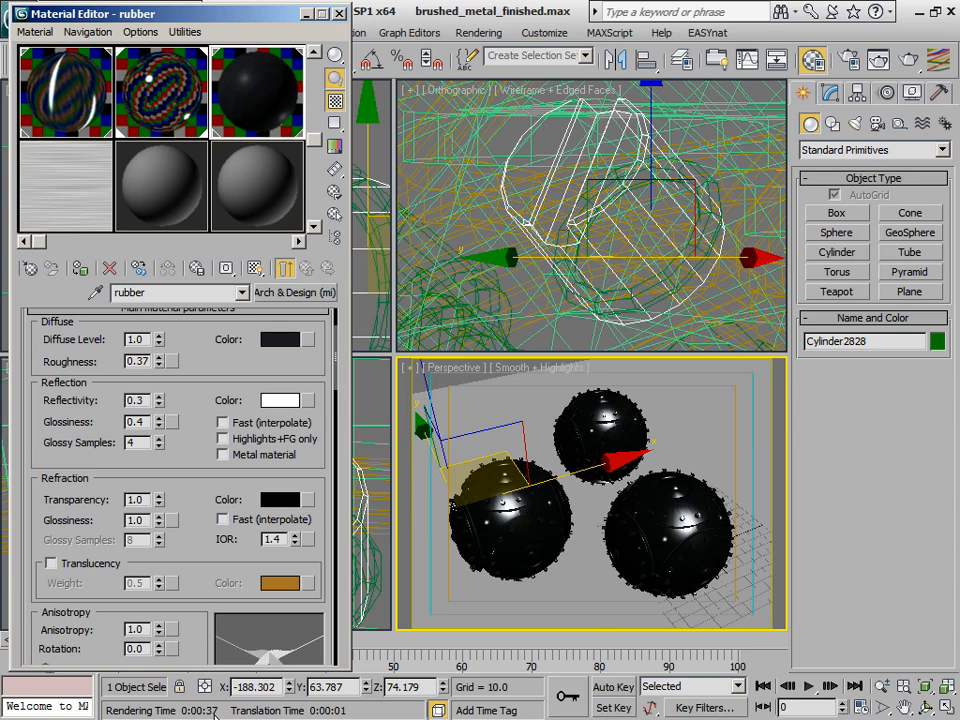
scroll(257, 377, up, 3)
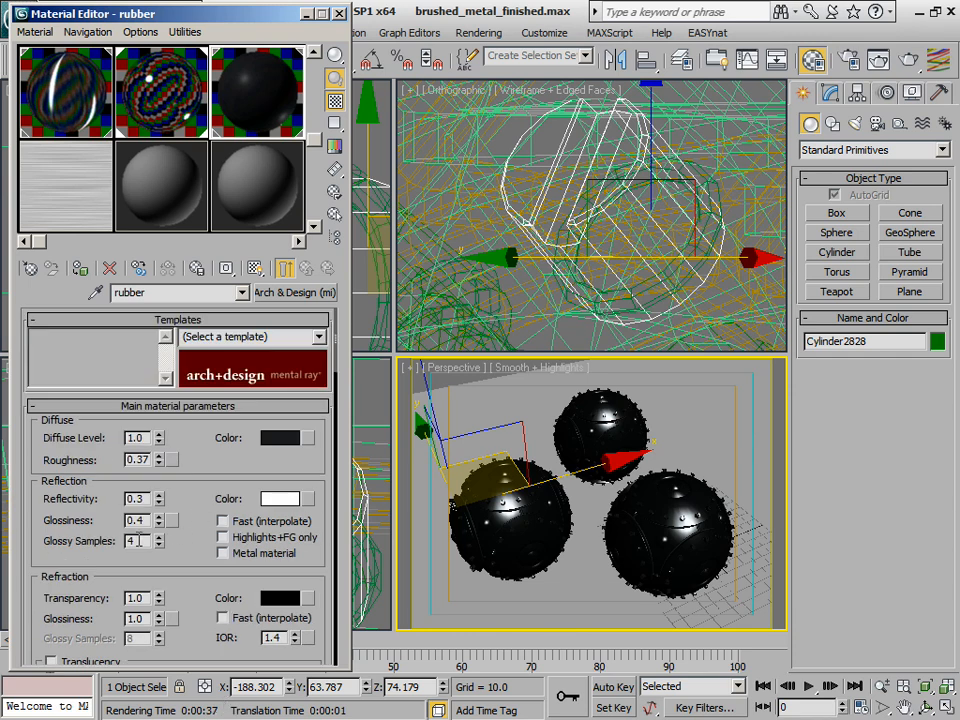
Reselect material 8 - Default and review its main parameters with the finished Perspective render placed beside the Material Editor
click(51, 91)
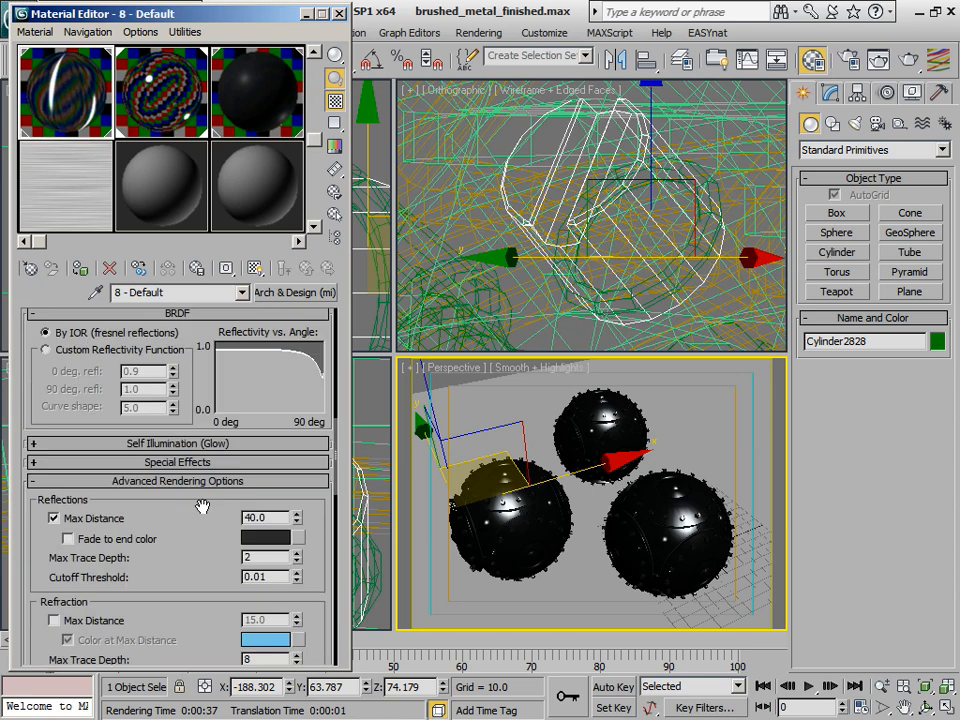
scroll(180, 490, up, 10)
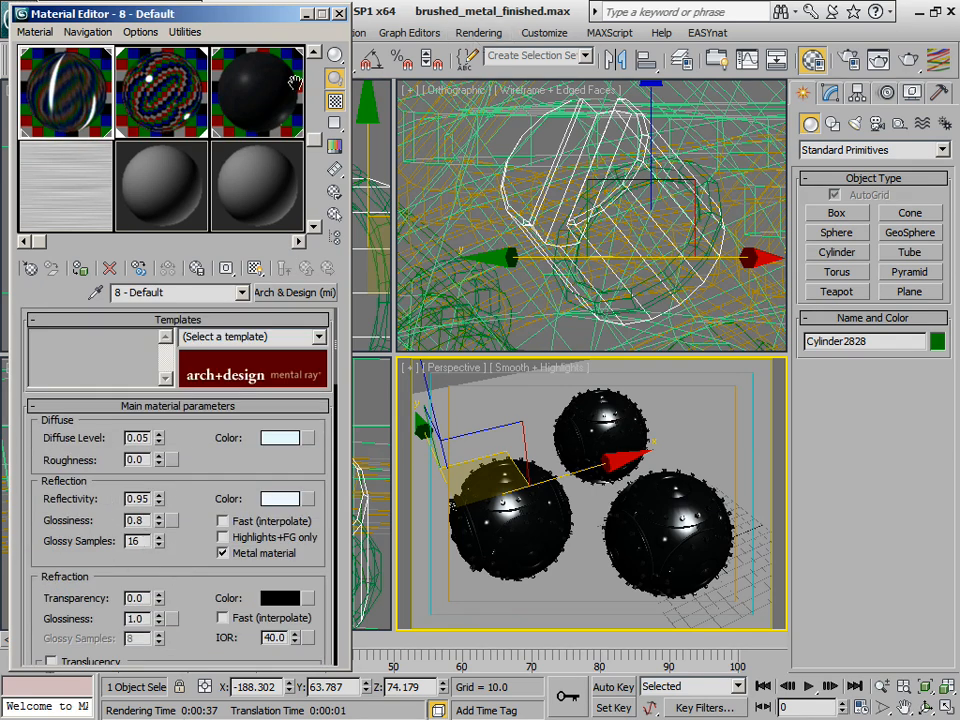
key(alt+Tab)
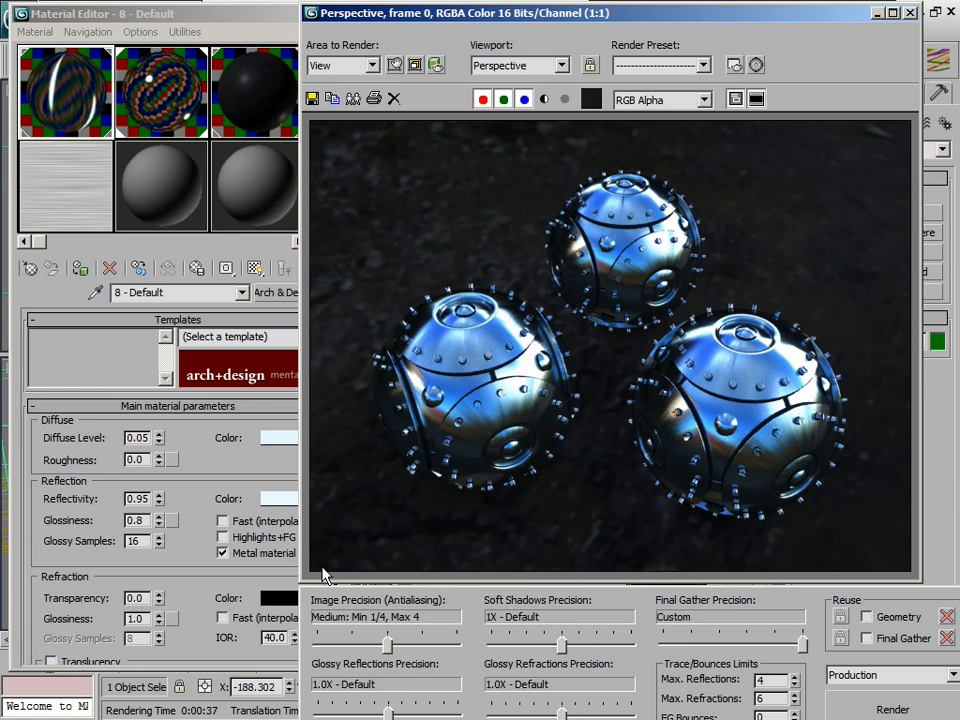
drag(461, 14, 546, 7)
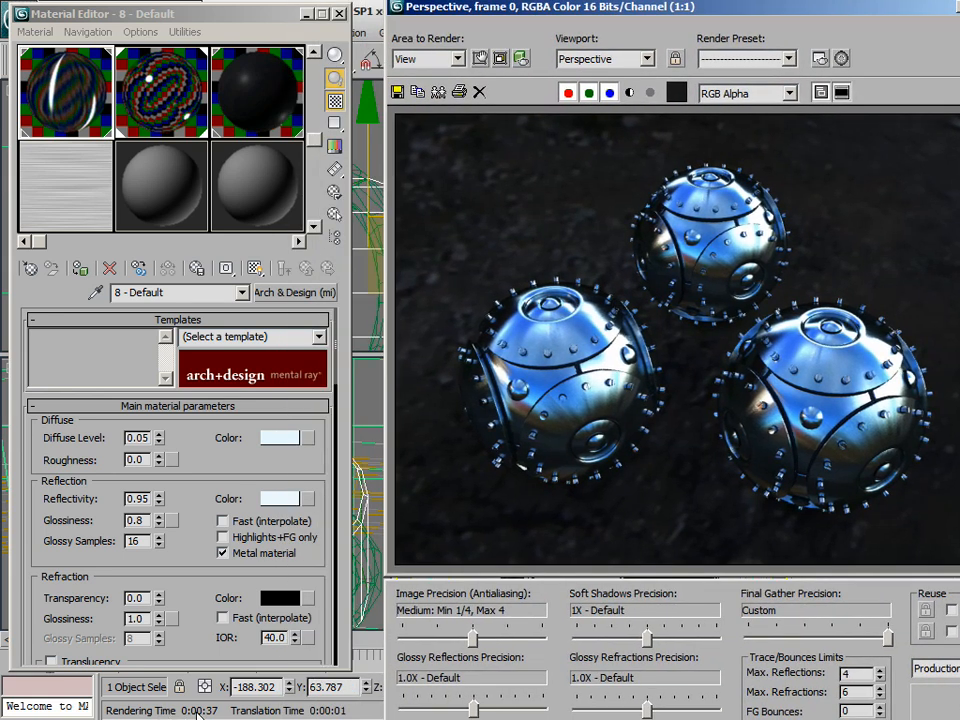